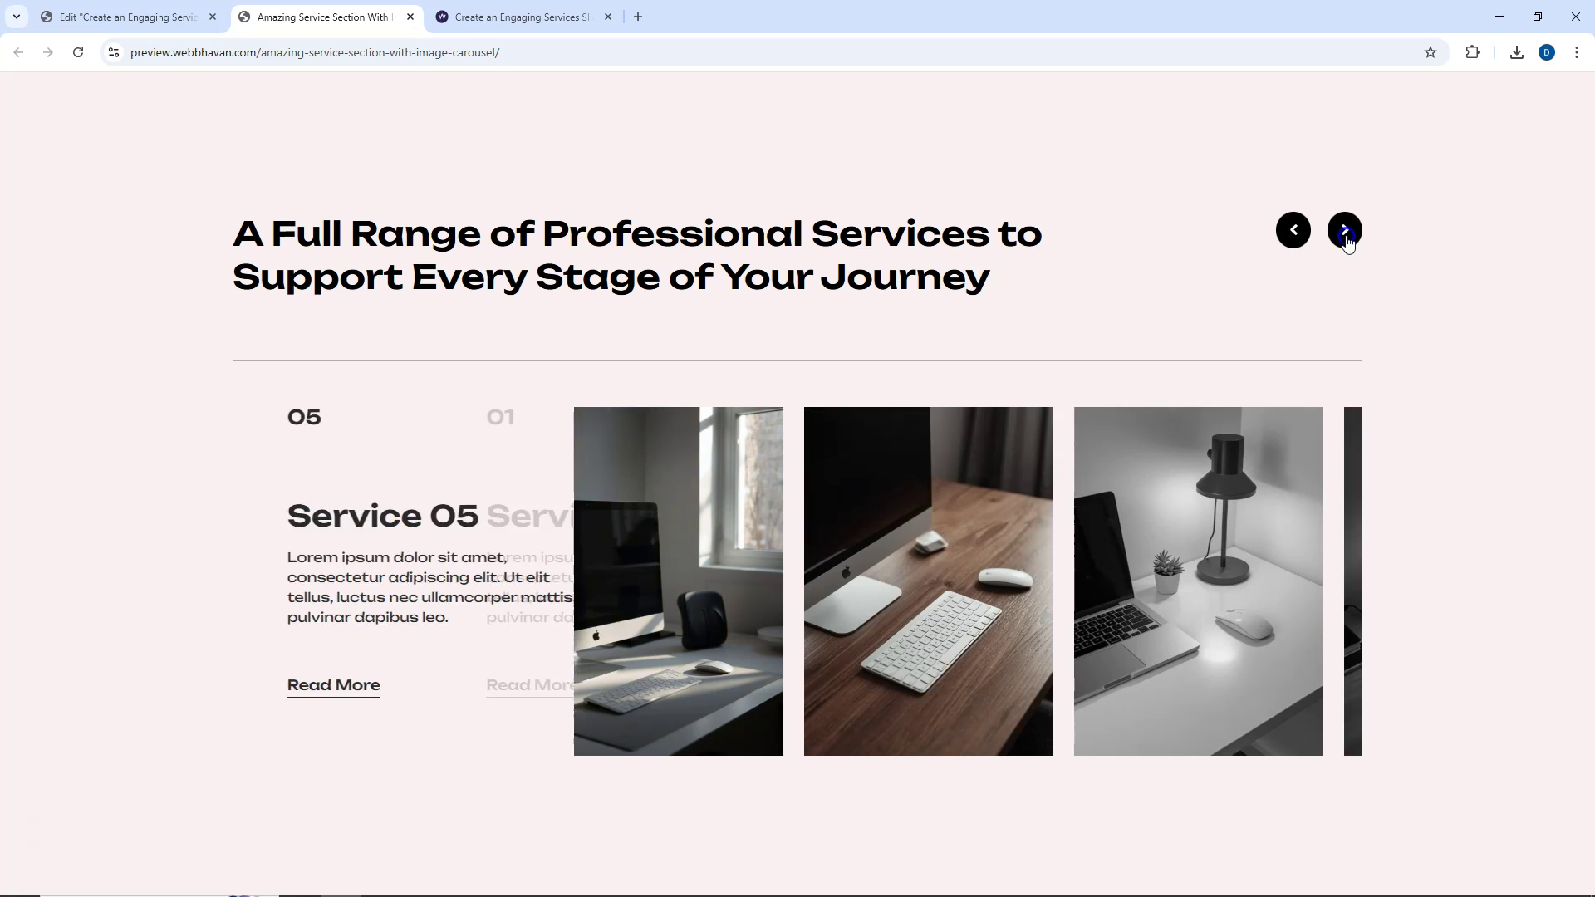
Preview the service carousel by advancing and going back through its slides.
click(1345, 233)
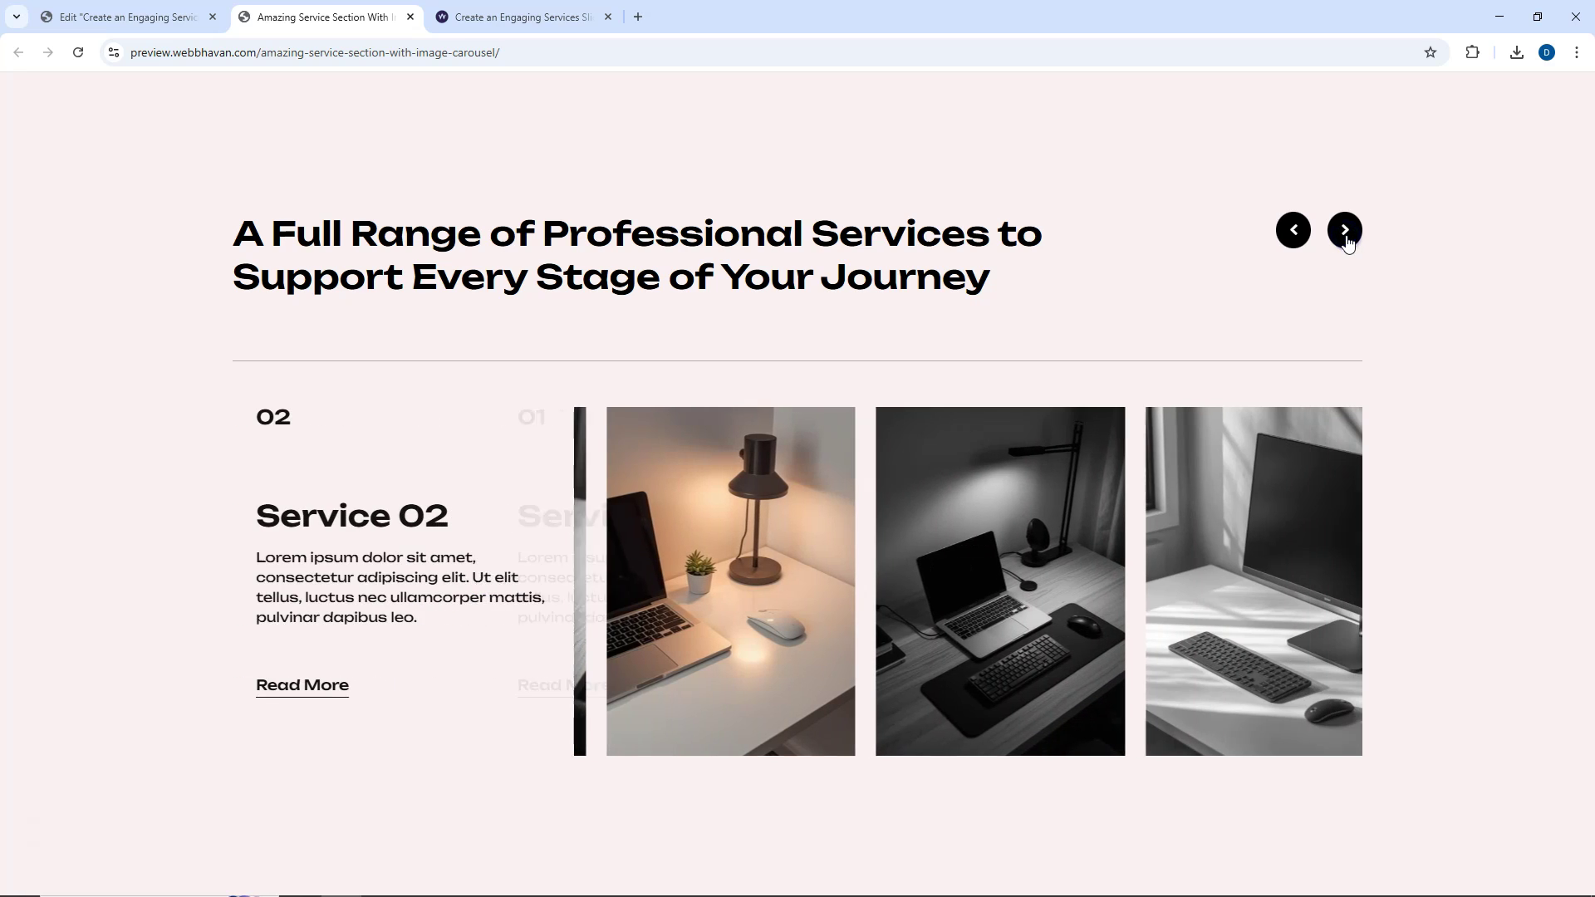
click(1295, 231)
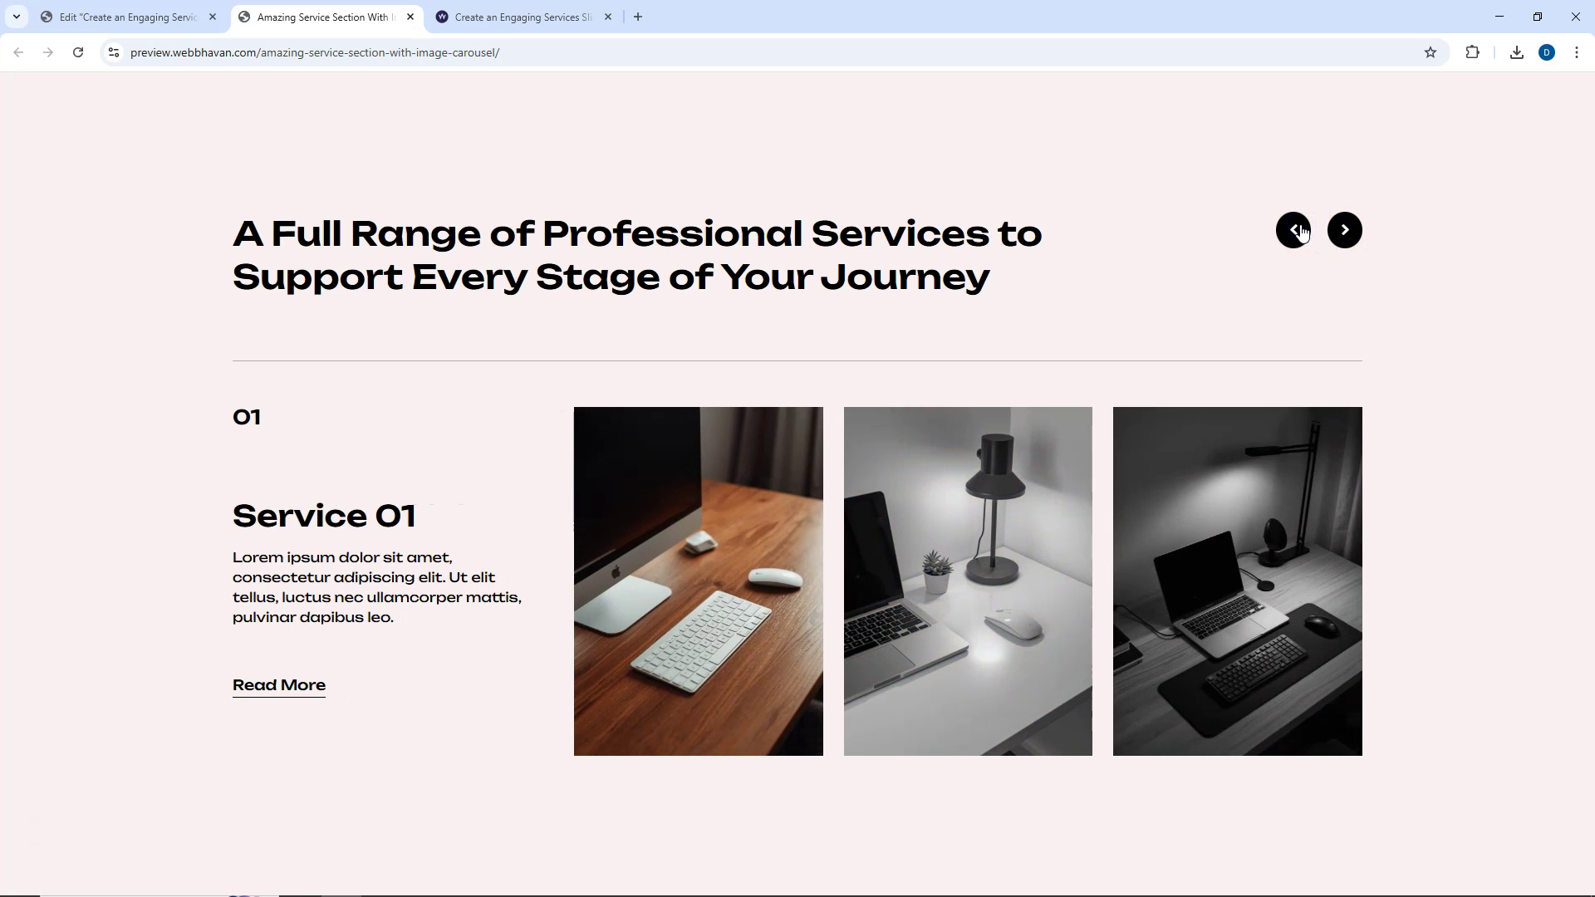
Switch to the Elementor editor page and add a single-column Flexbox container.
click(148, 21)
click(784, 251)
click(769, 300)
click(607, 284)
Set the container's minimum height to 100 vh.
click(214, 403)
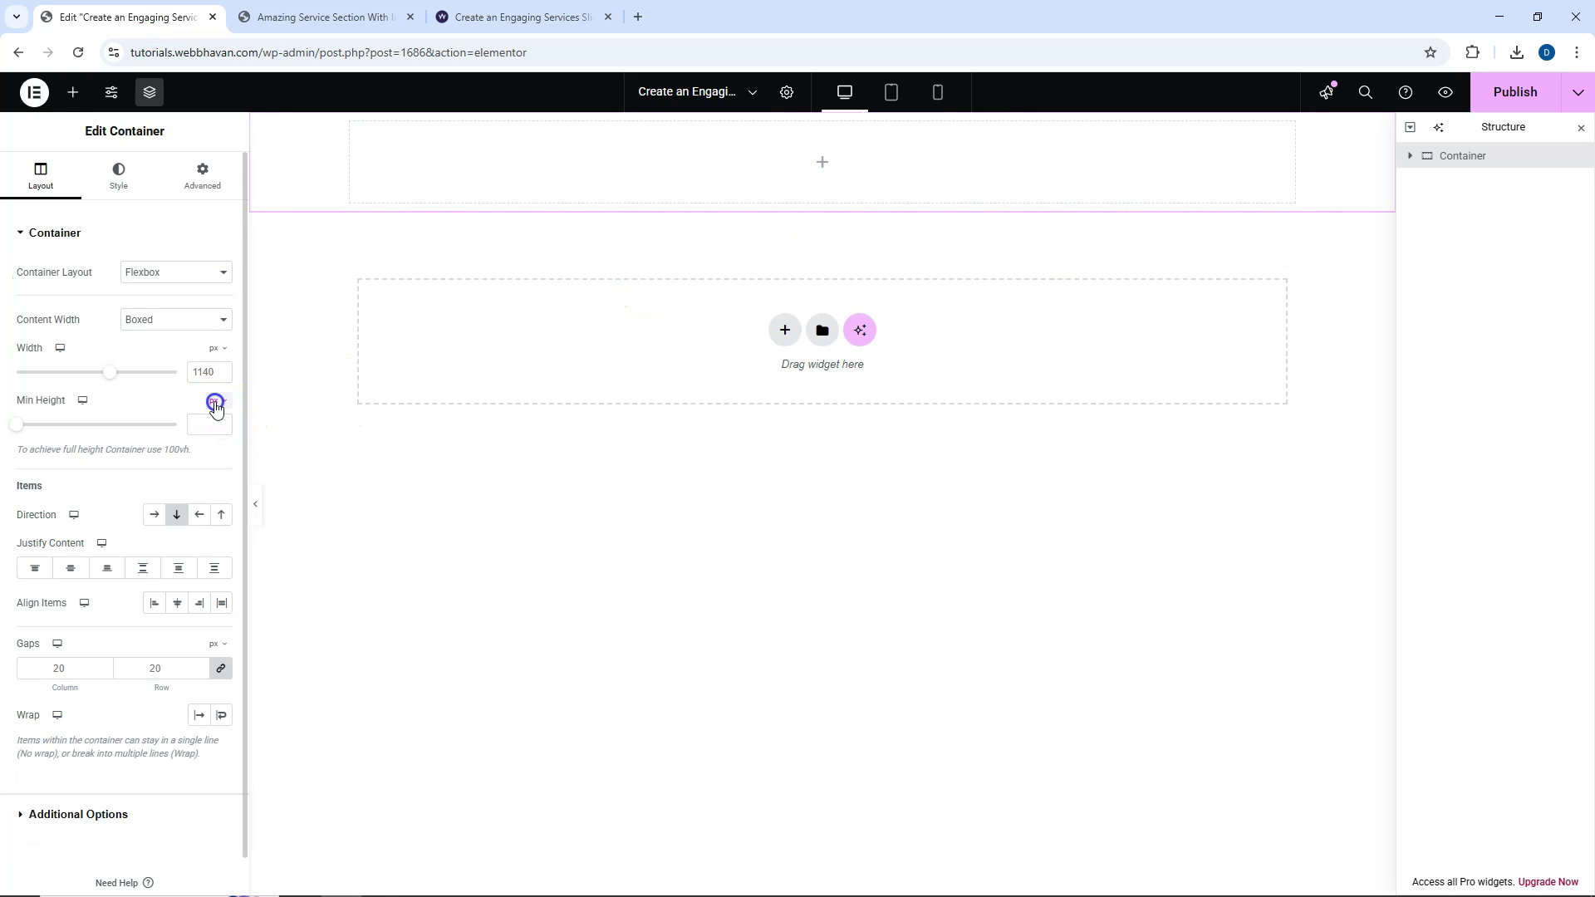
click(214, 474)
click(199, 425)
text(100)
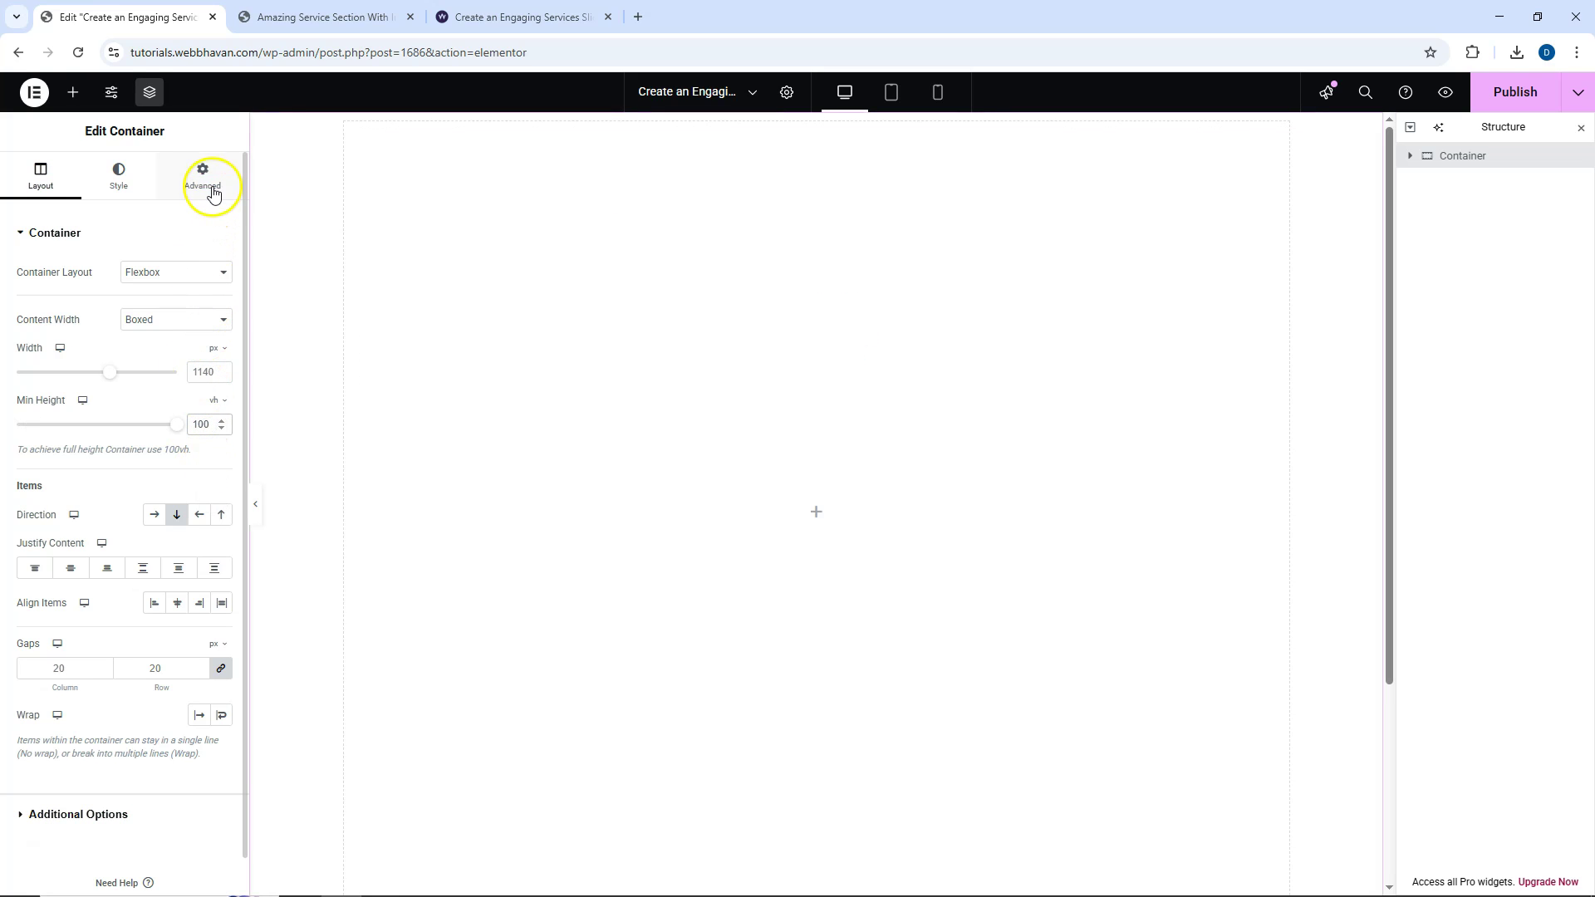
Unlink the container's padding values and set the top and bottom padding to 50 px.
click(203, 179)
click(221, 354)
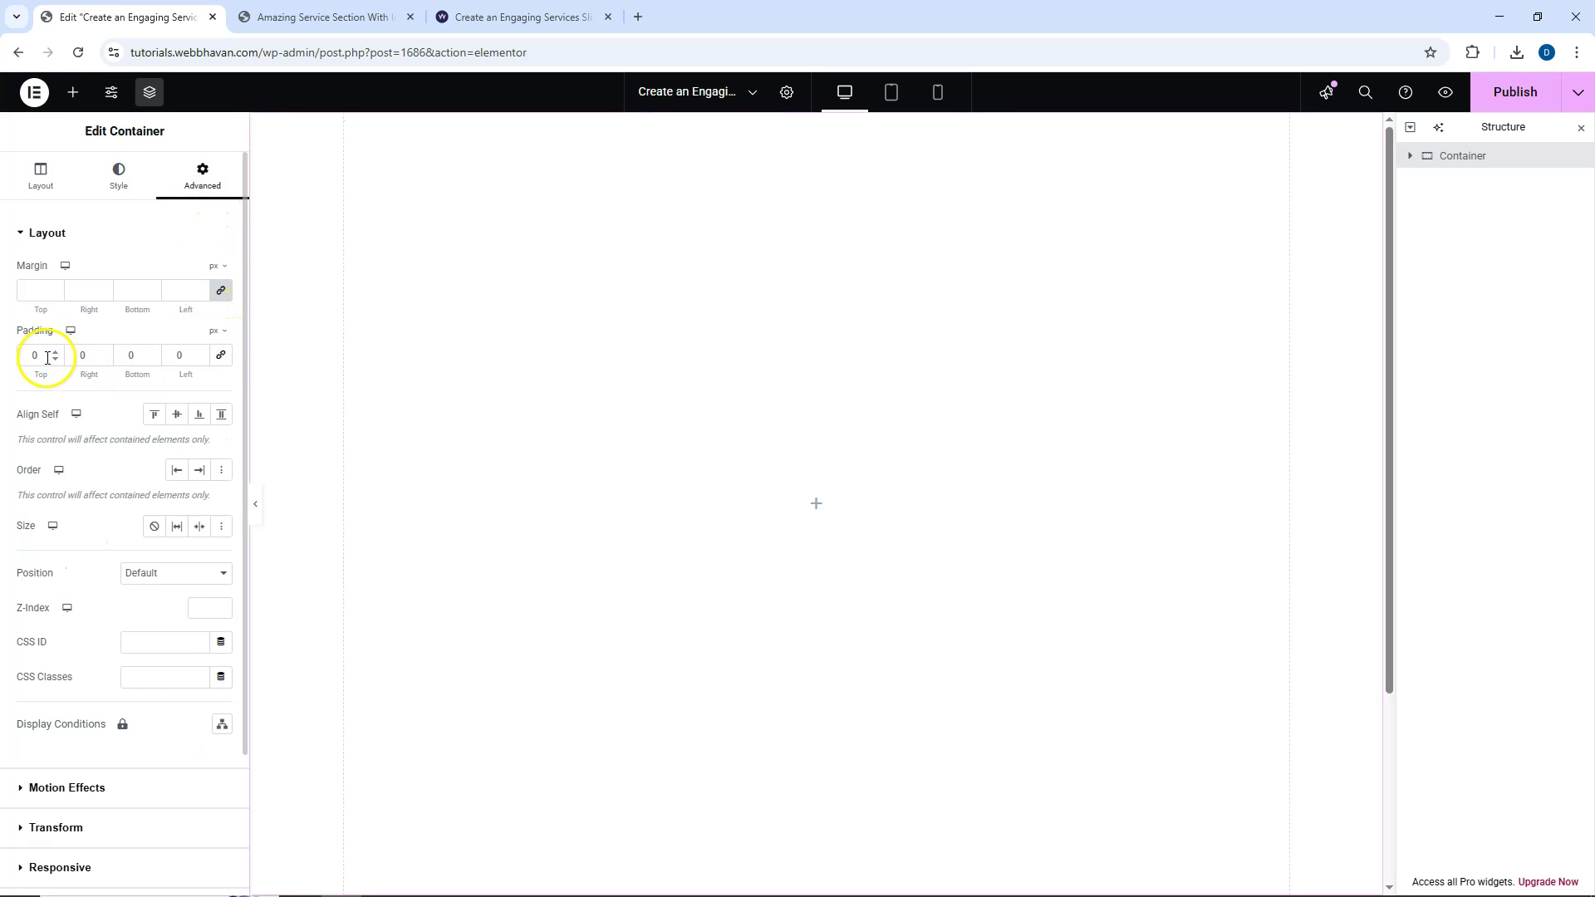
text(50)
click(132, 356)
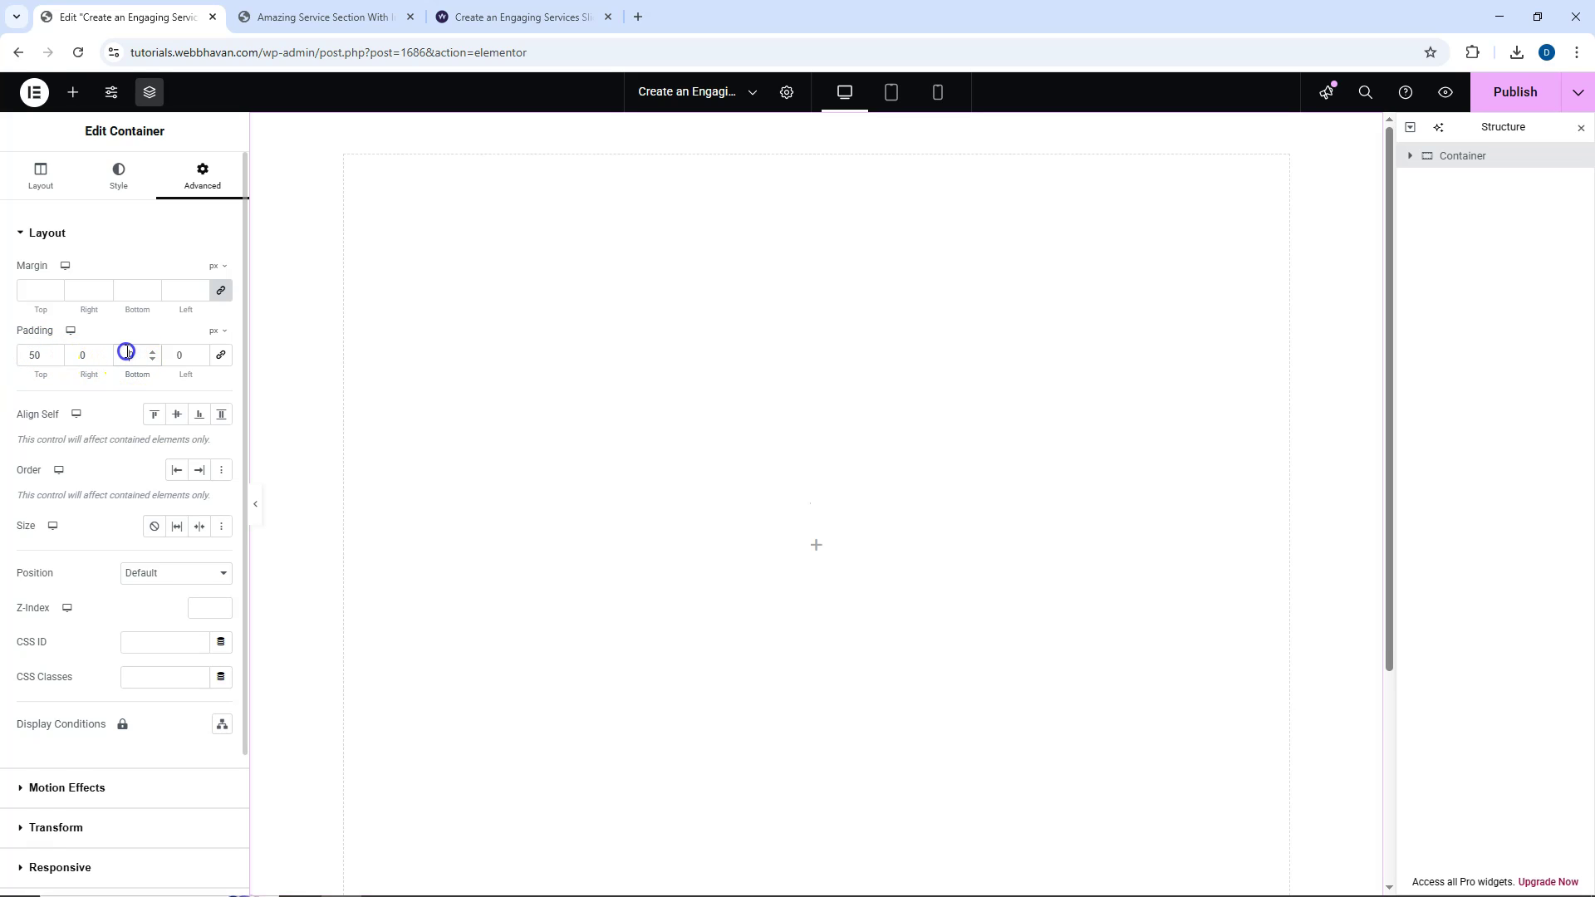
Give the container a classic background in a light pink colour.
click(119, 176)
click(156, 308)
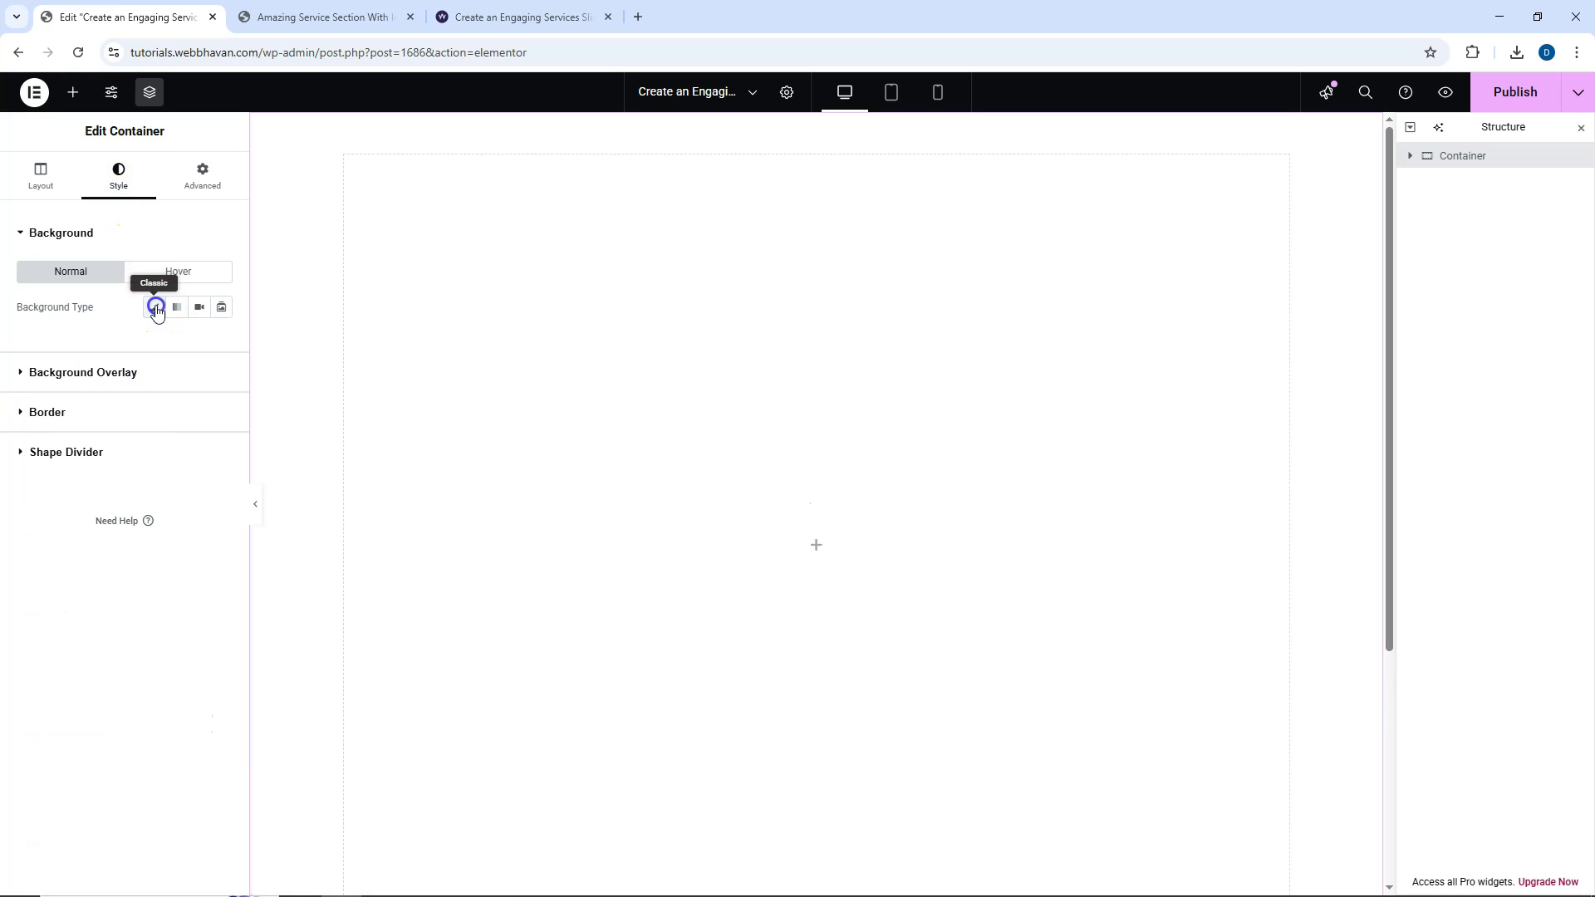
click(221, 342)
click(142, 423)
drag(142, 424, 123, 413)
Nest a container inside the main container and duplicate it twice to get three stacked inner containers.
click(73, 92)
drag(69, 311, 352, 207)
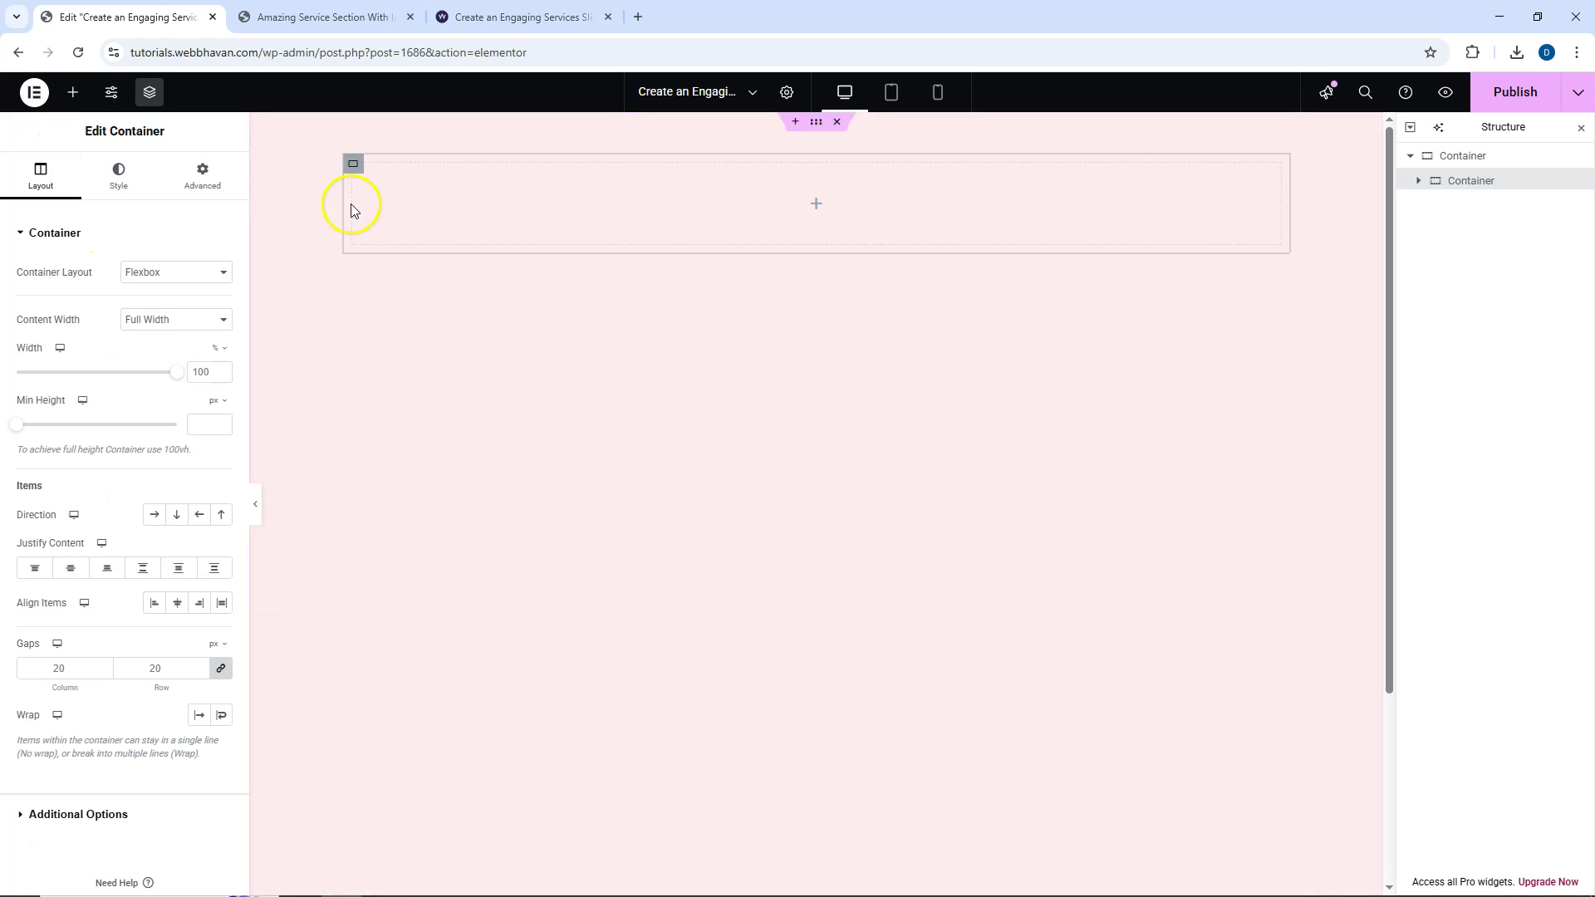
right_click(352, 164)
click(373, 210)
right_click(355, 289)
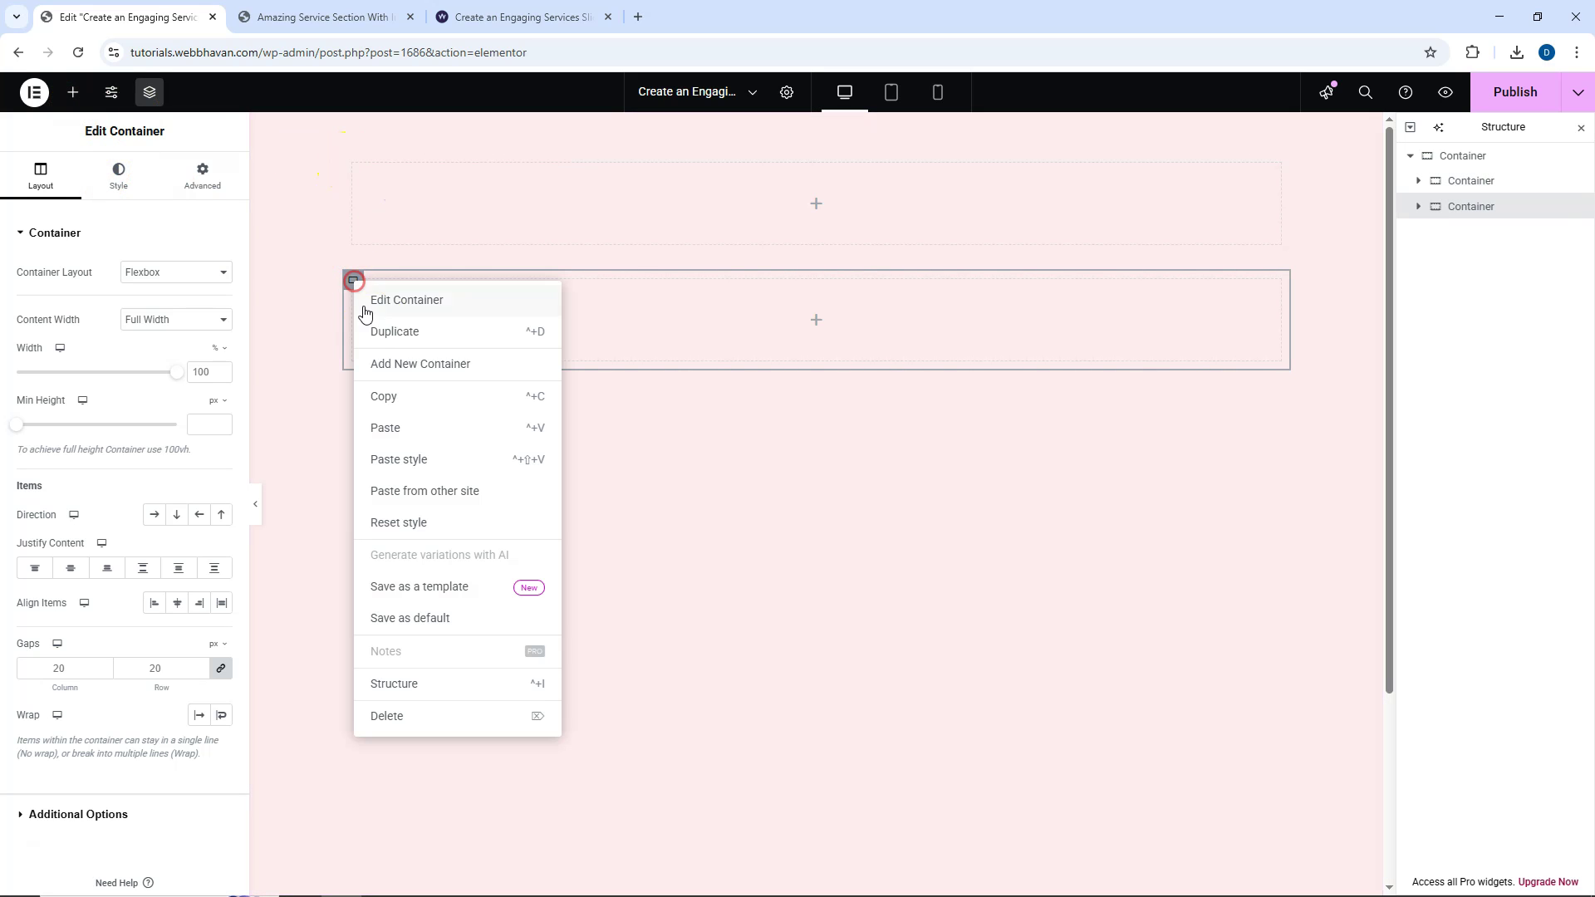
click(485, 334)
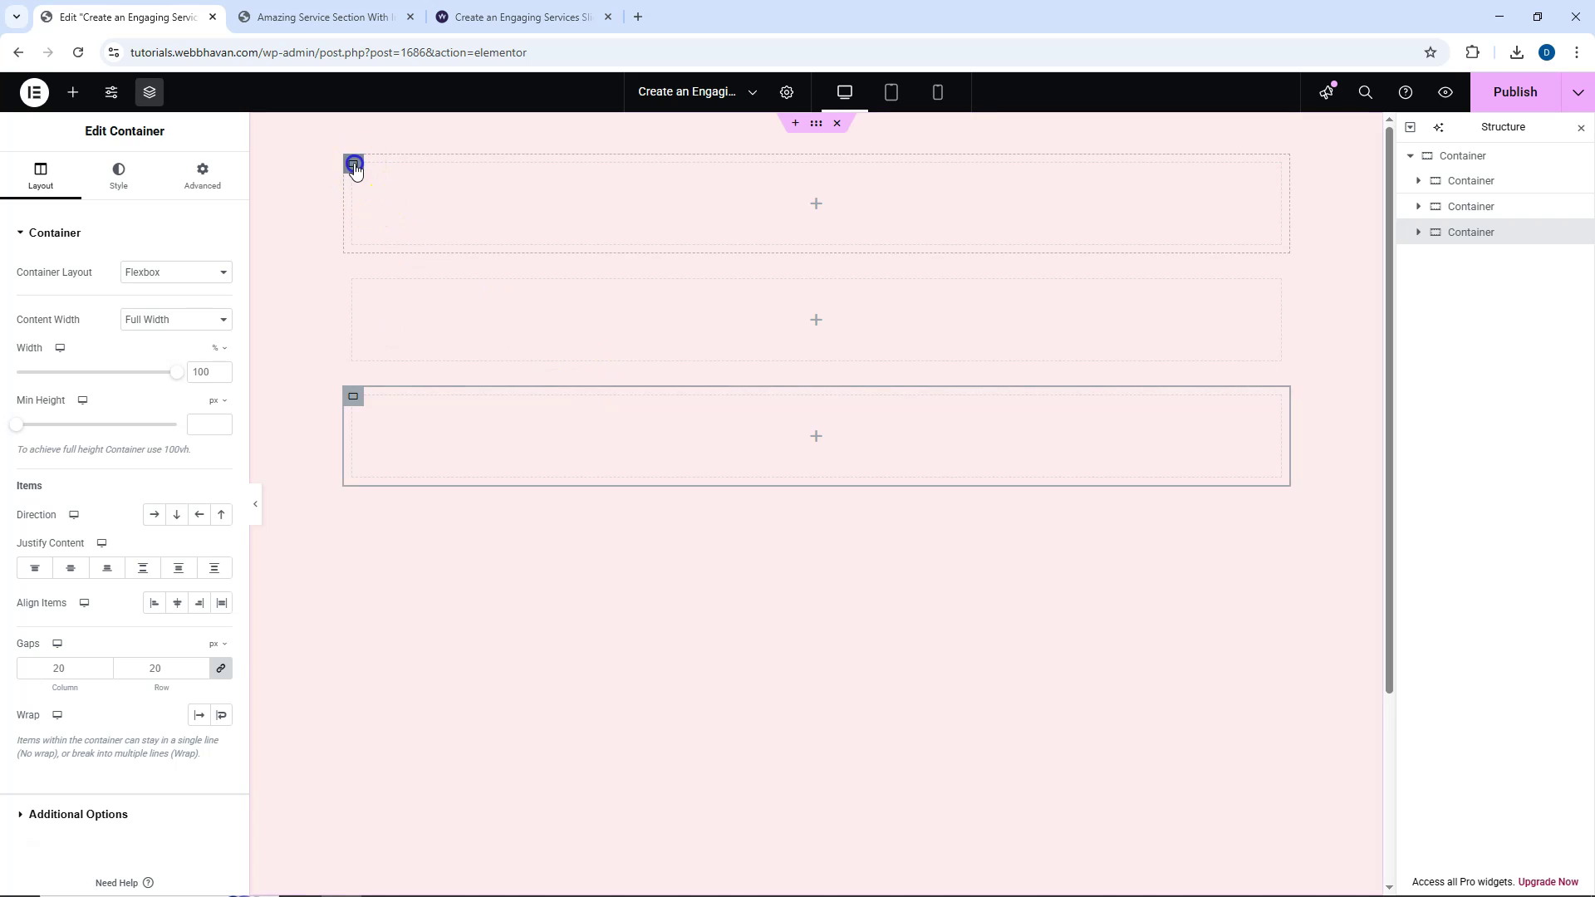
Rename the first inner container as Heading in the page structure.
click(354, 165)
double_click(1483, 183)
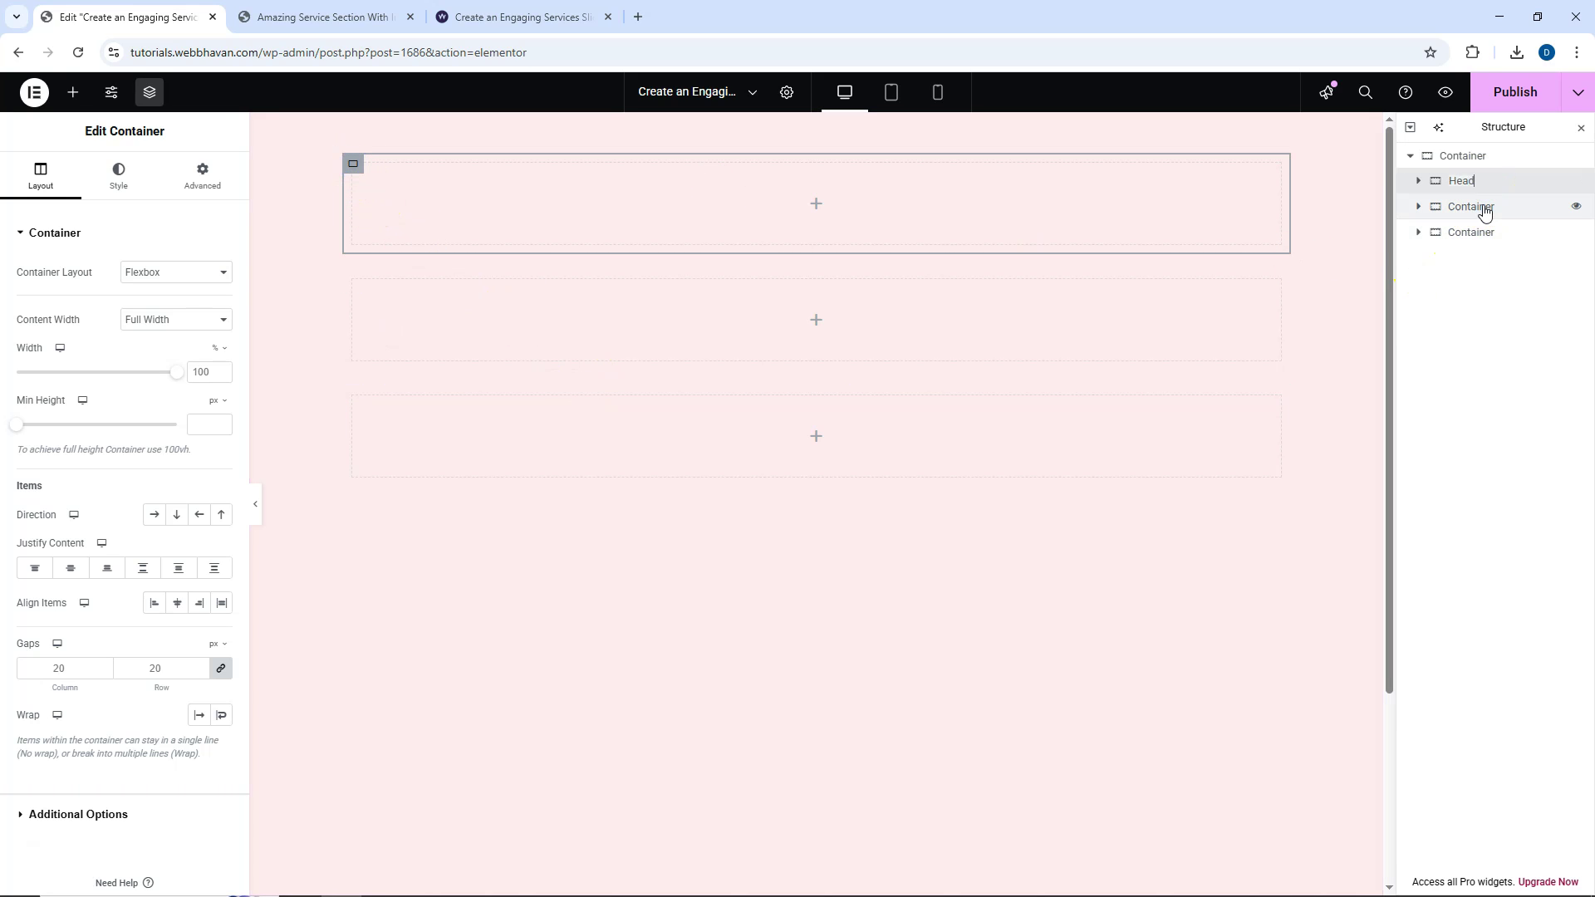
key(Return)
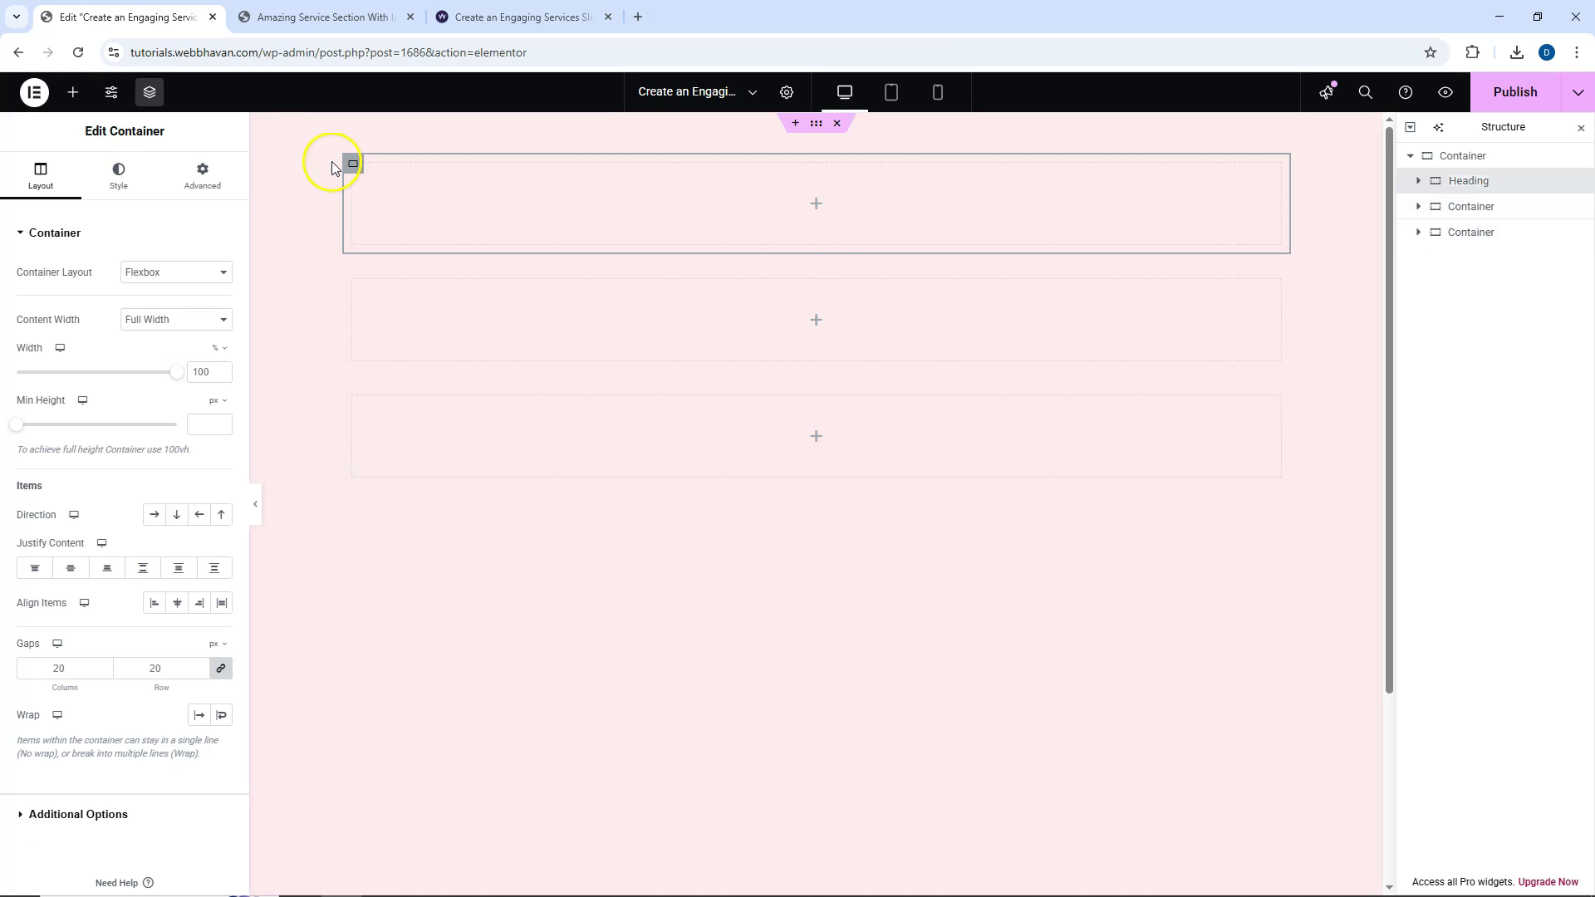
Nest a container inside the Heading container, duplicate it, and set Heading's direction to row.
click(73, 91)
drag(83, 301, 371, 190)
right_click(367, 176)
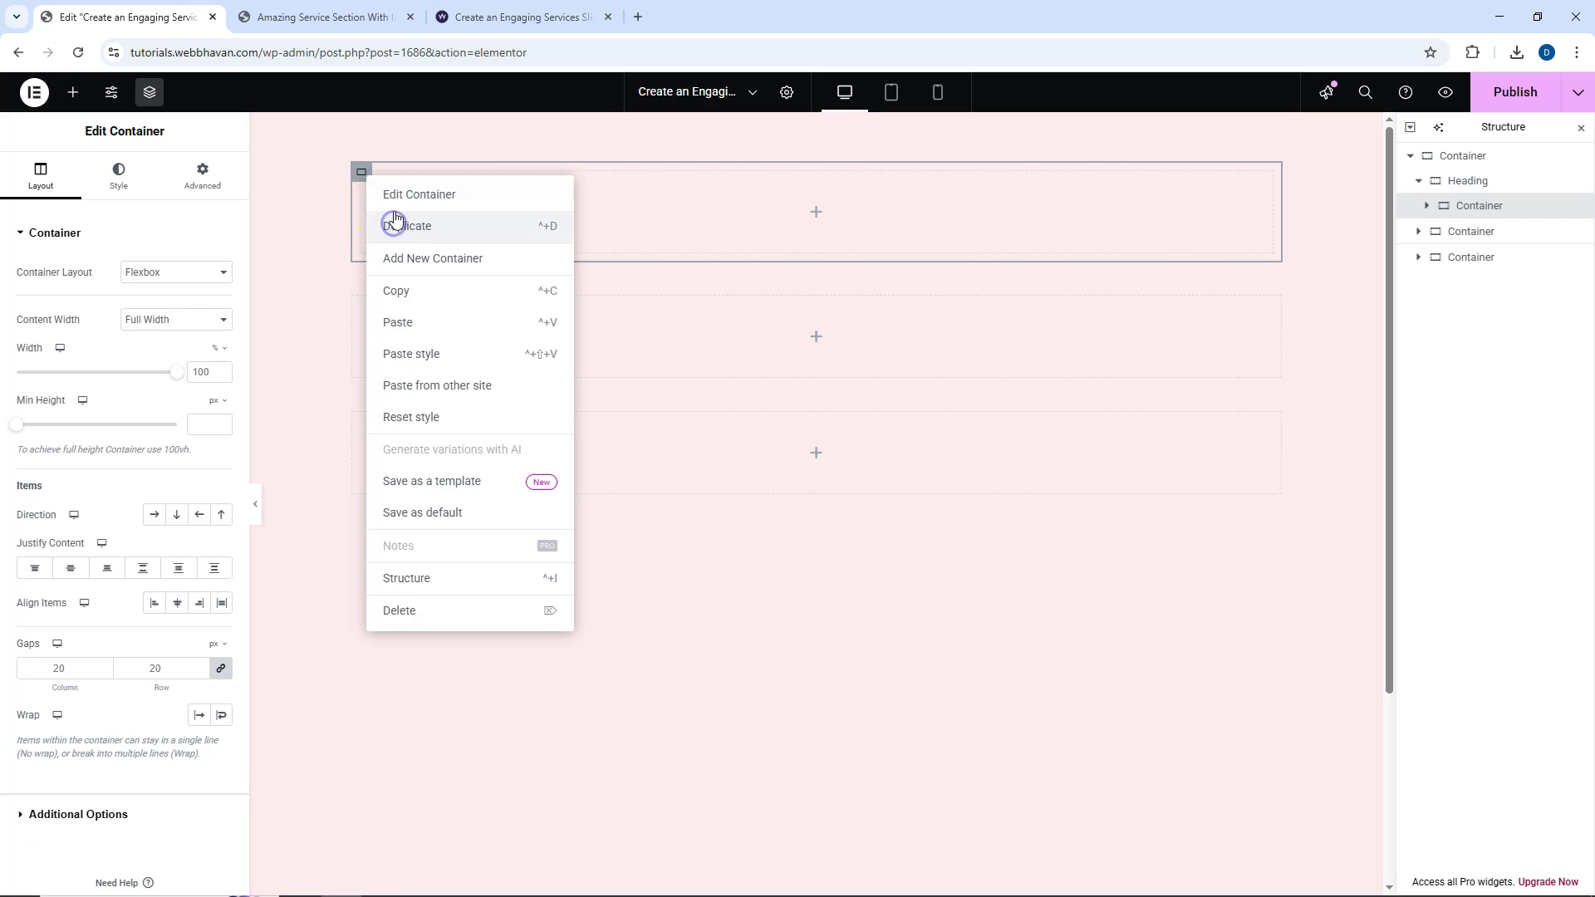
click(395, 220)
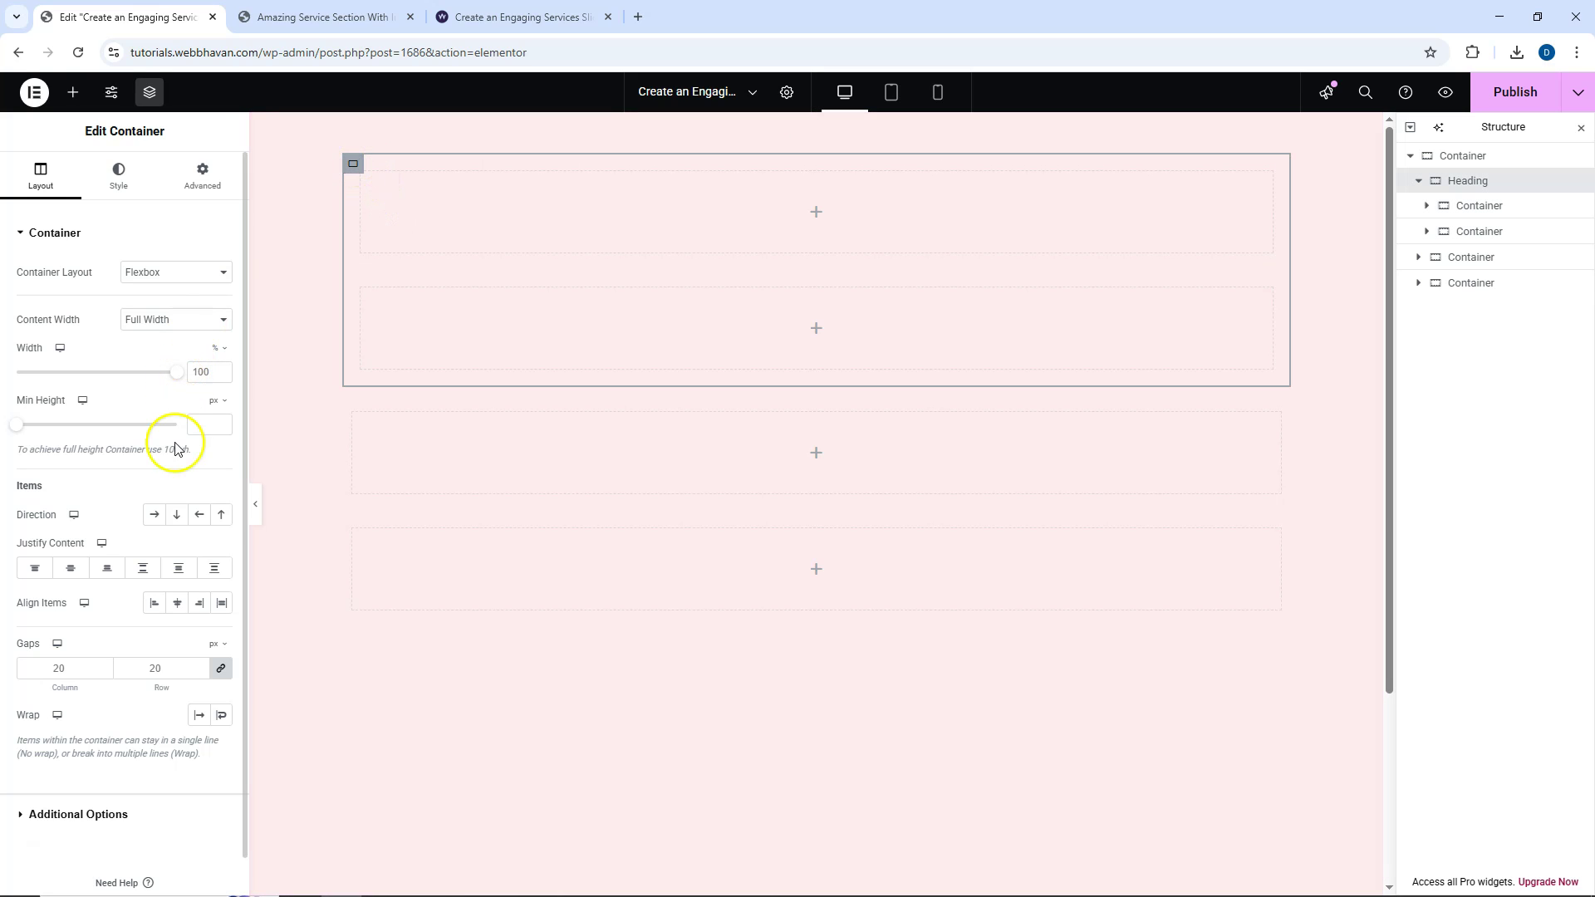
click(154, 515)
Set the width of the second container inside Heading to 30%.
click(835, 174)
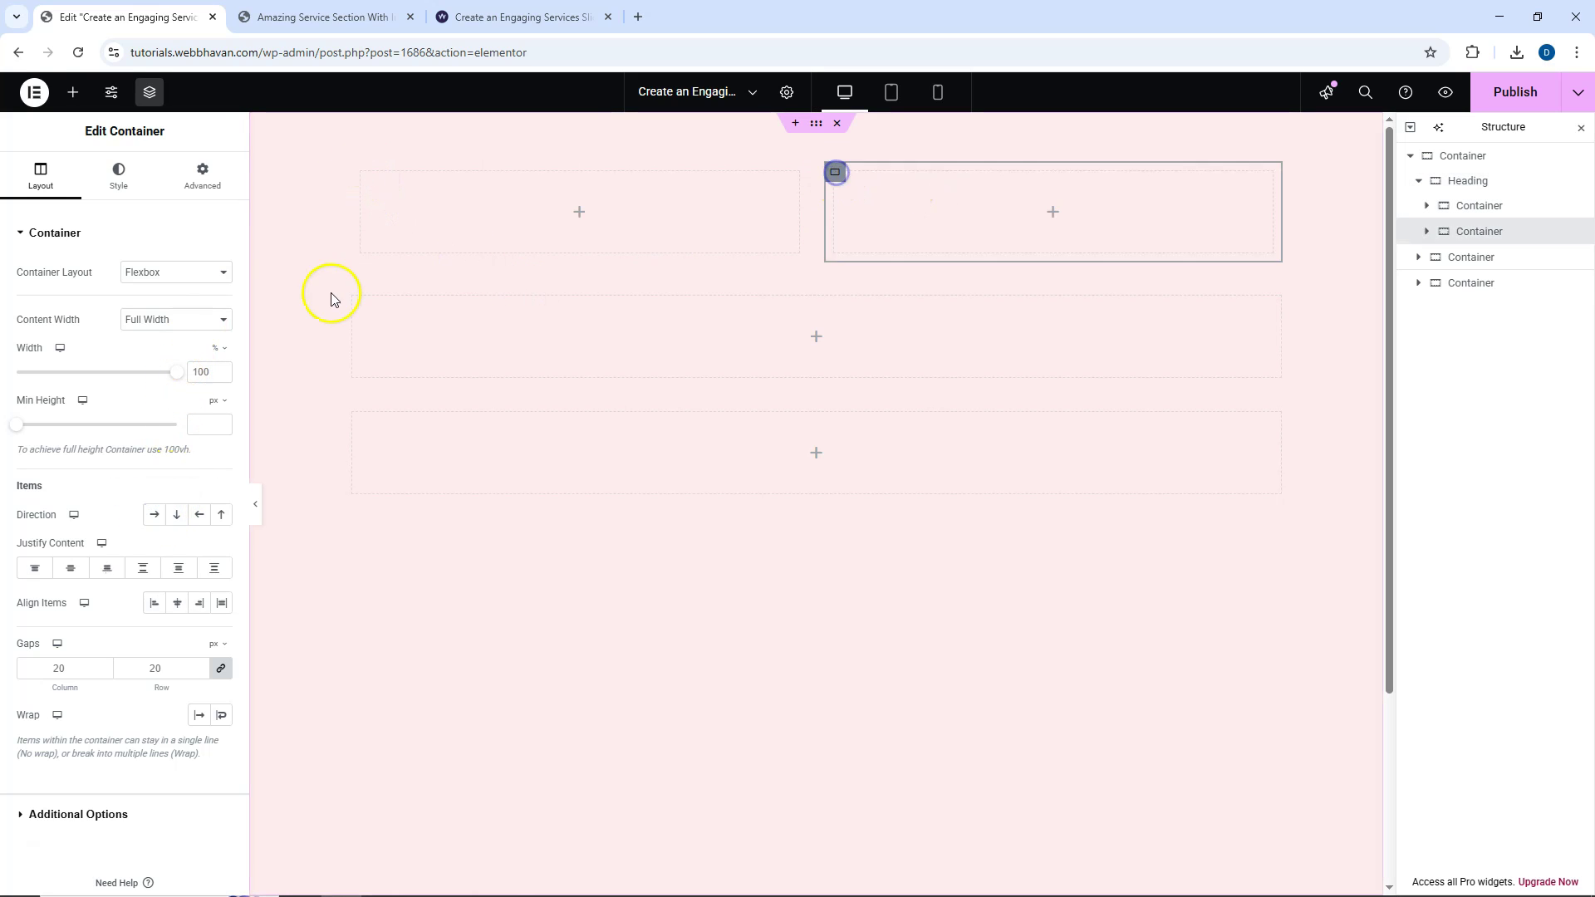
double_click(199, 371)
text(30)
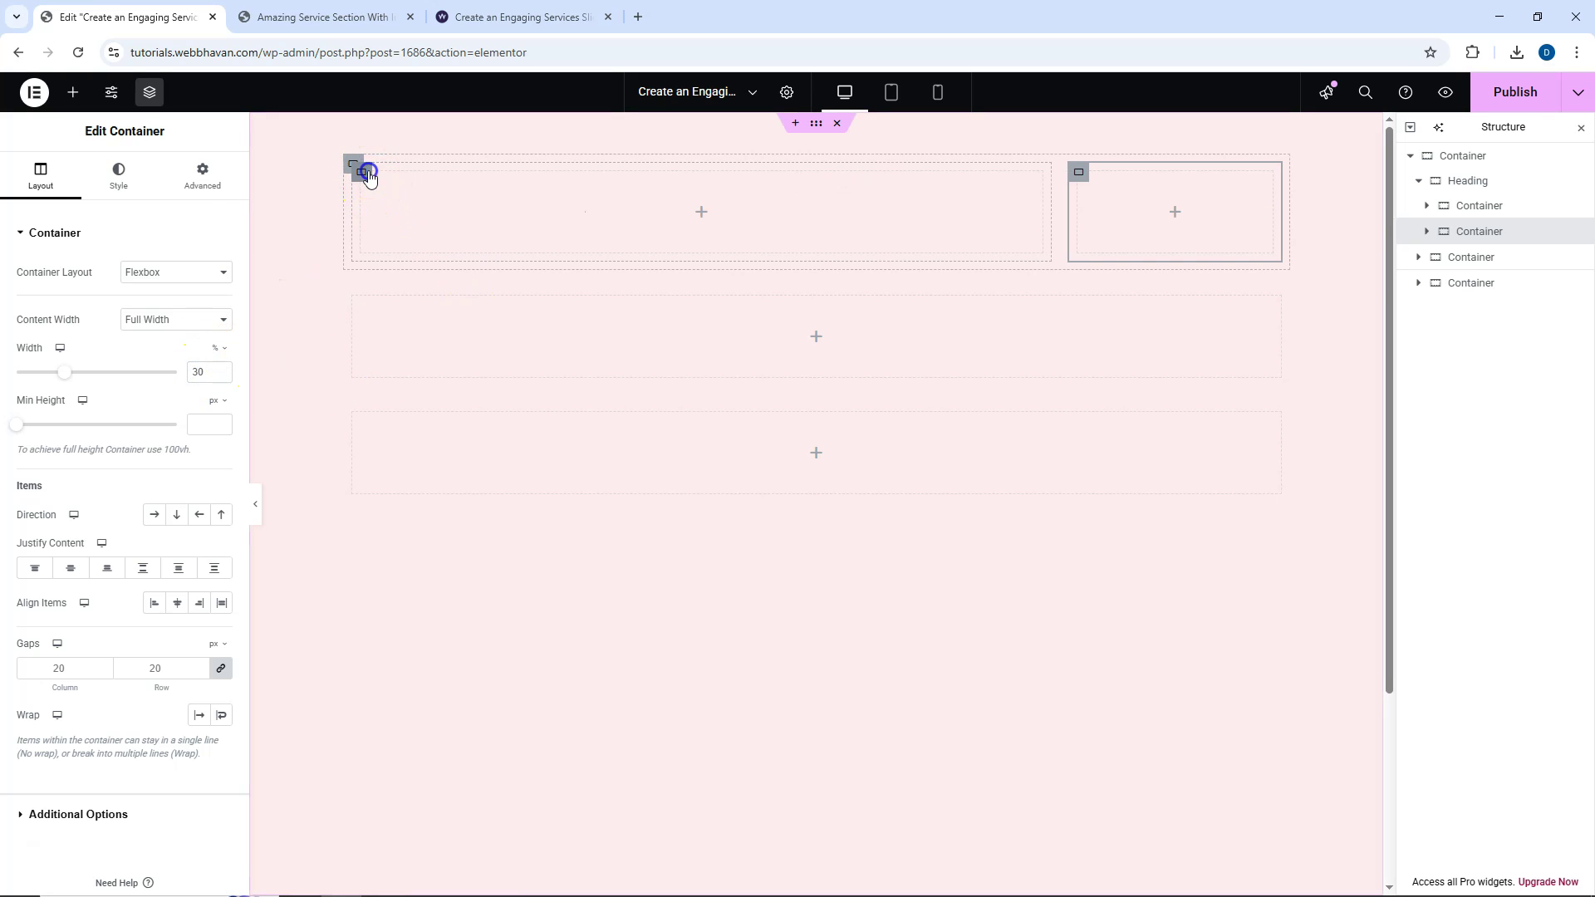
Add a Heading widget to the first container inside the Heading container.
click(368, 175)
click(72, 91)
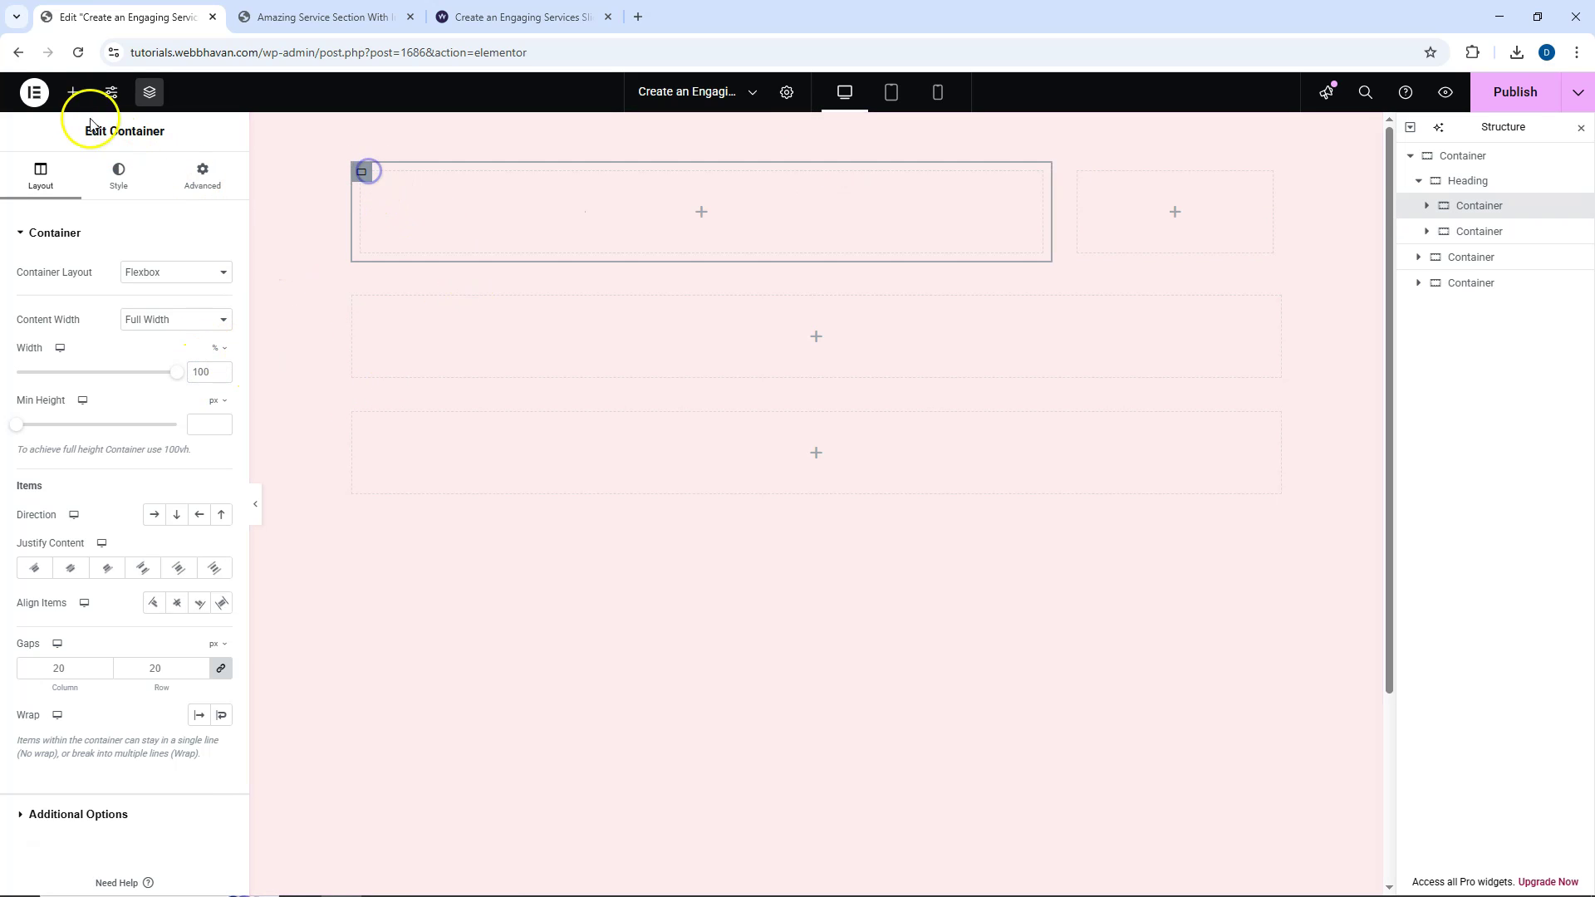
drag(64, 419, 485, 136)
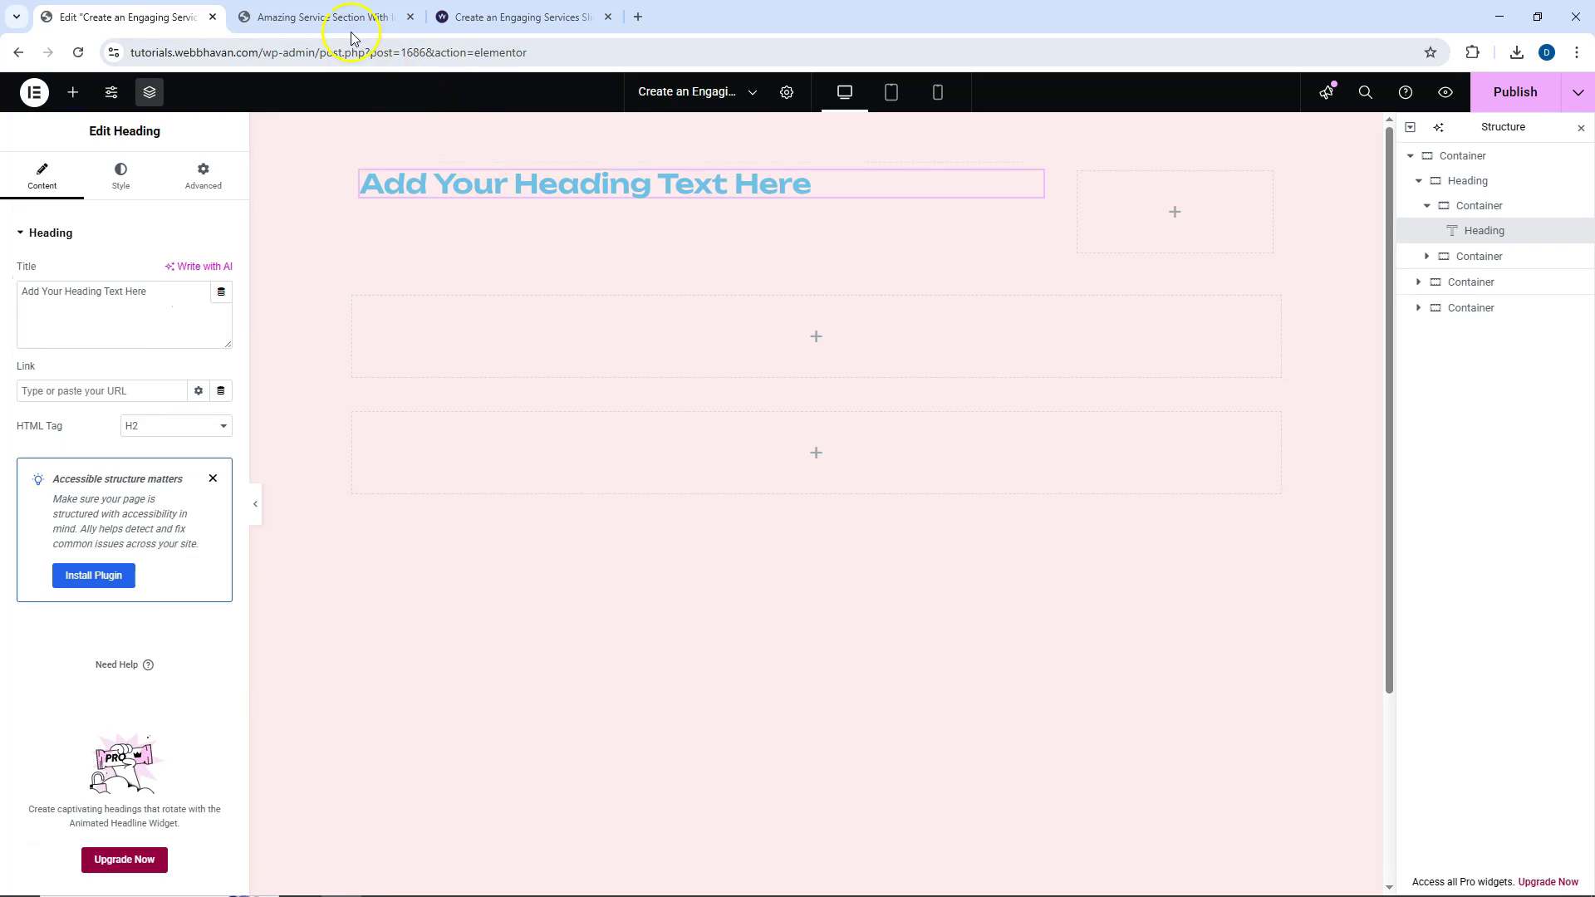
Copy the title "A Full Range of Professional Services to Support Every Stage of Your Journey" from the preview page and return to the editor.
click(353, 19)
drag(248, 232, 990, 283)
key(ctrl+c)
click(170, 17)
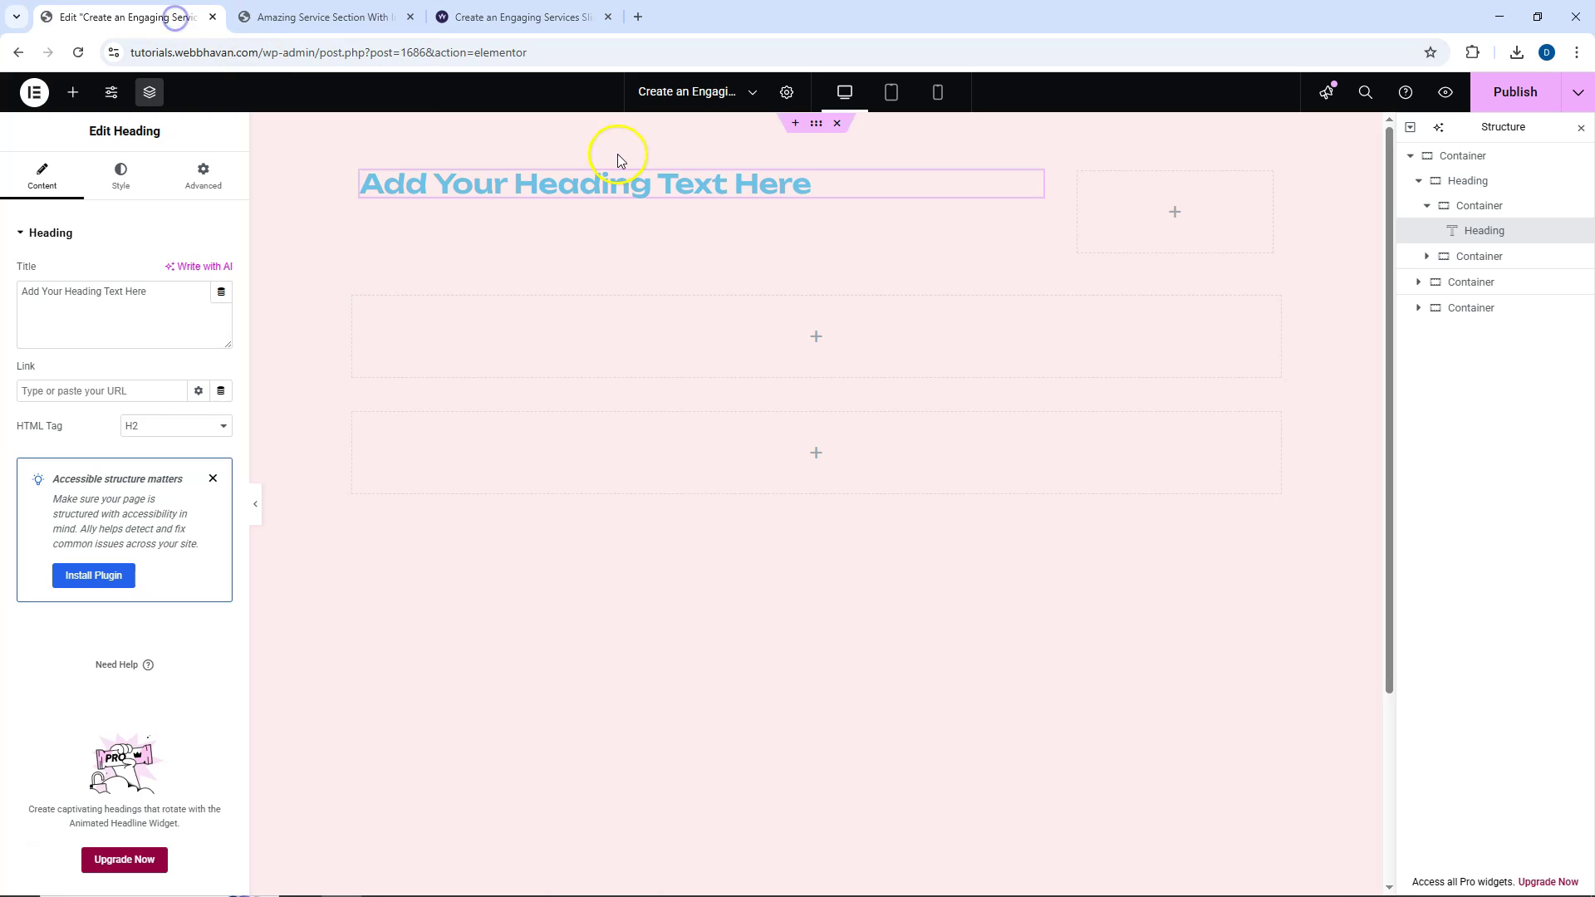
Set the outermost container's boxed content width to 1400 px.
click(432, 263)
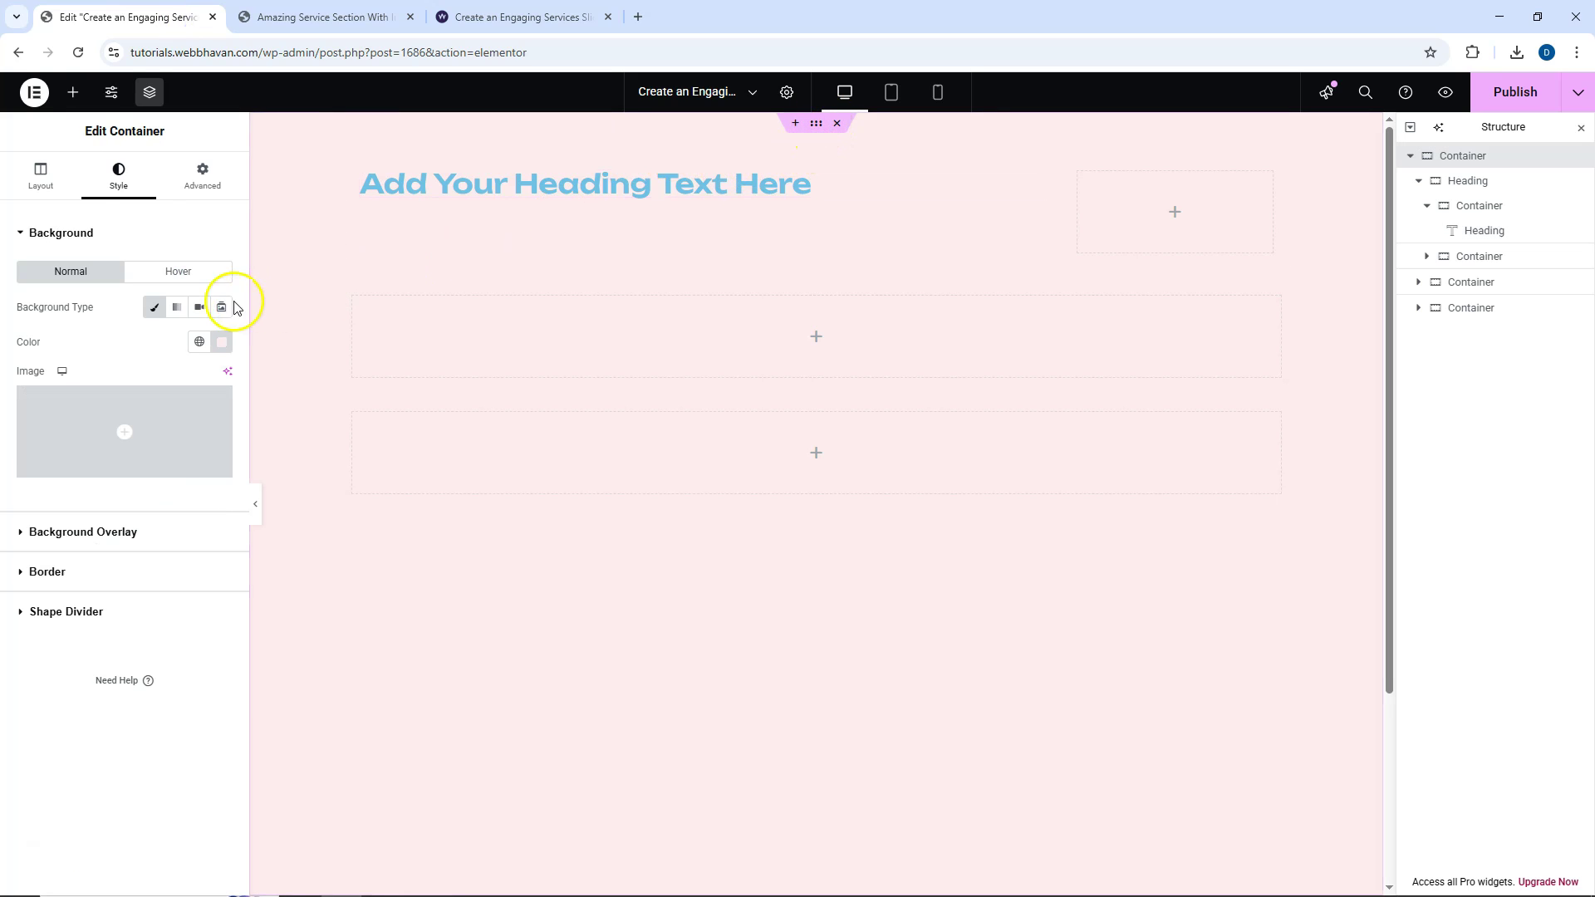
click(40, 176)
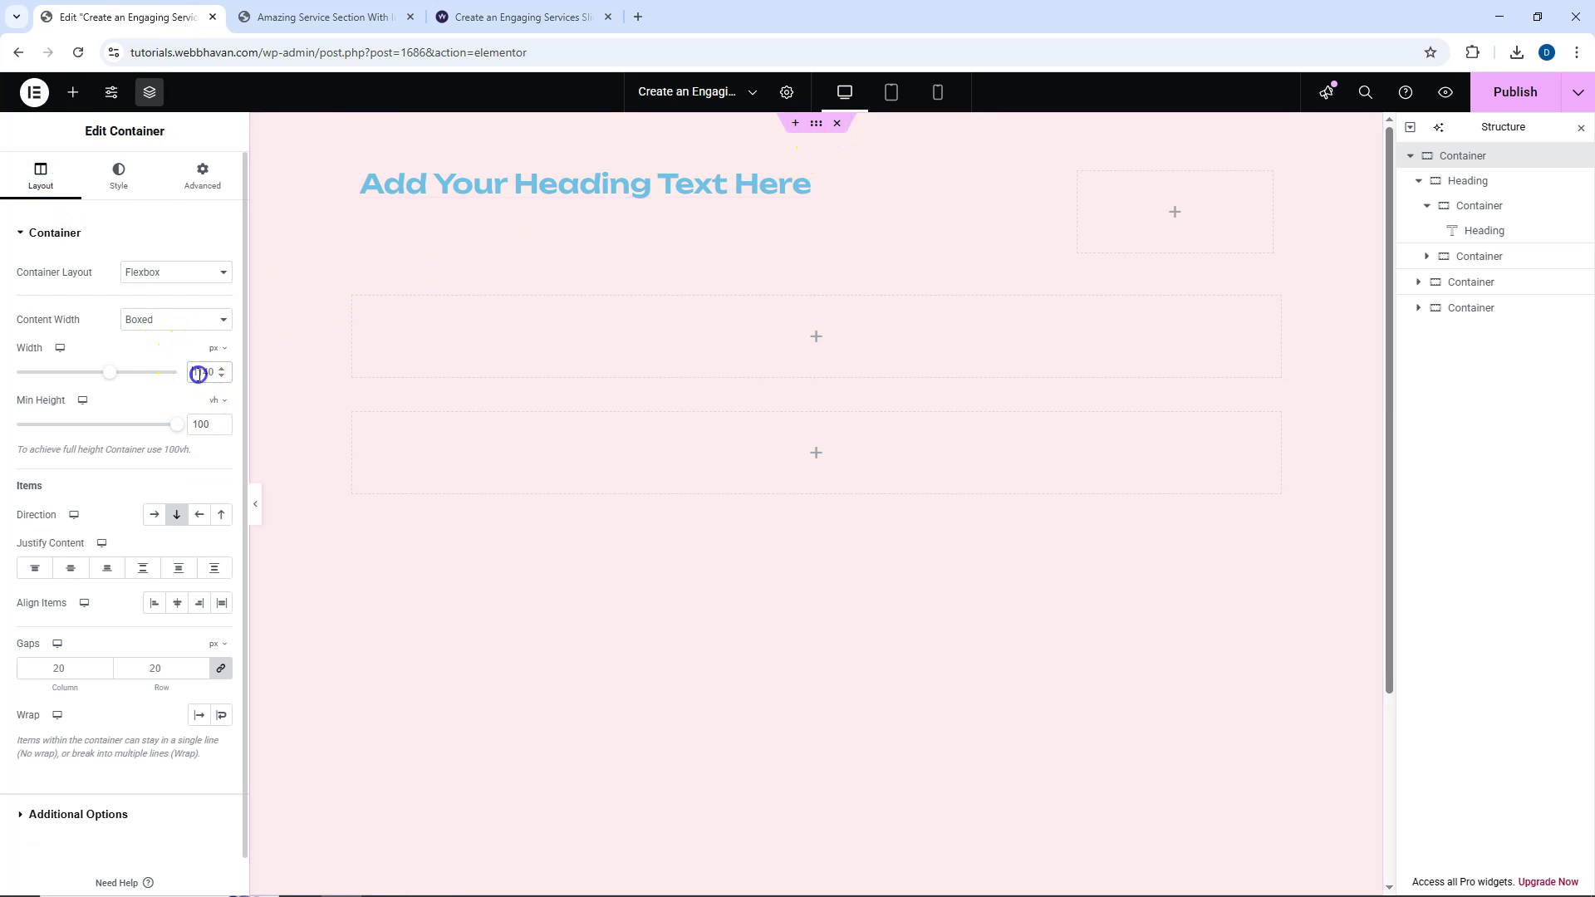
text(1400)
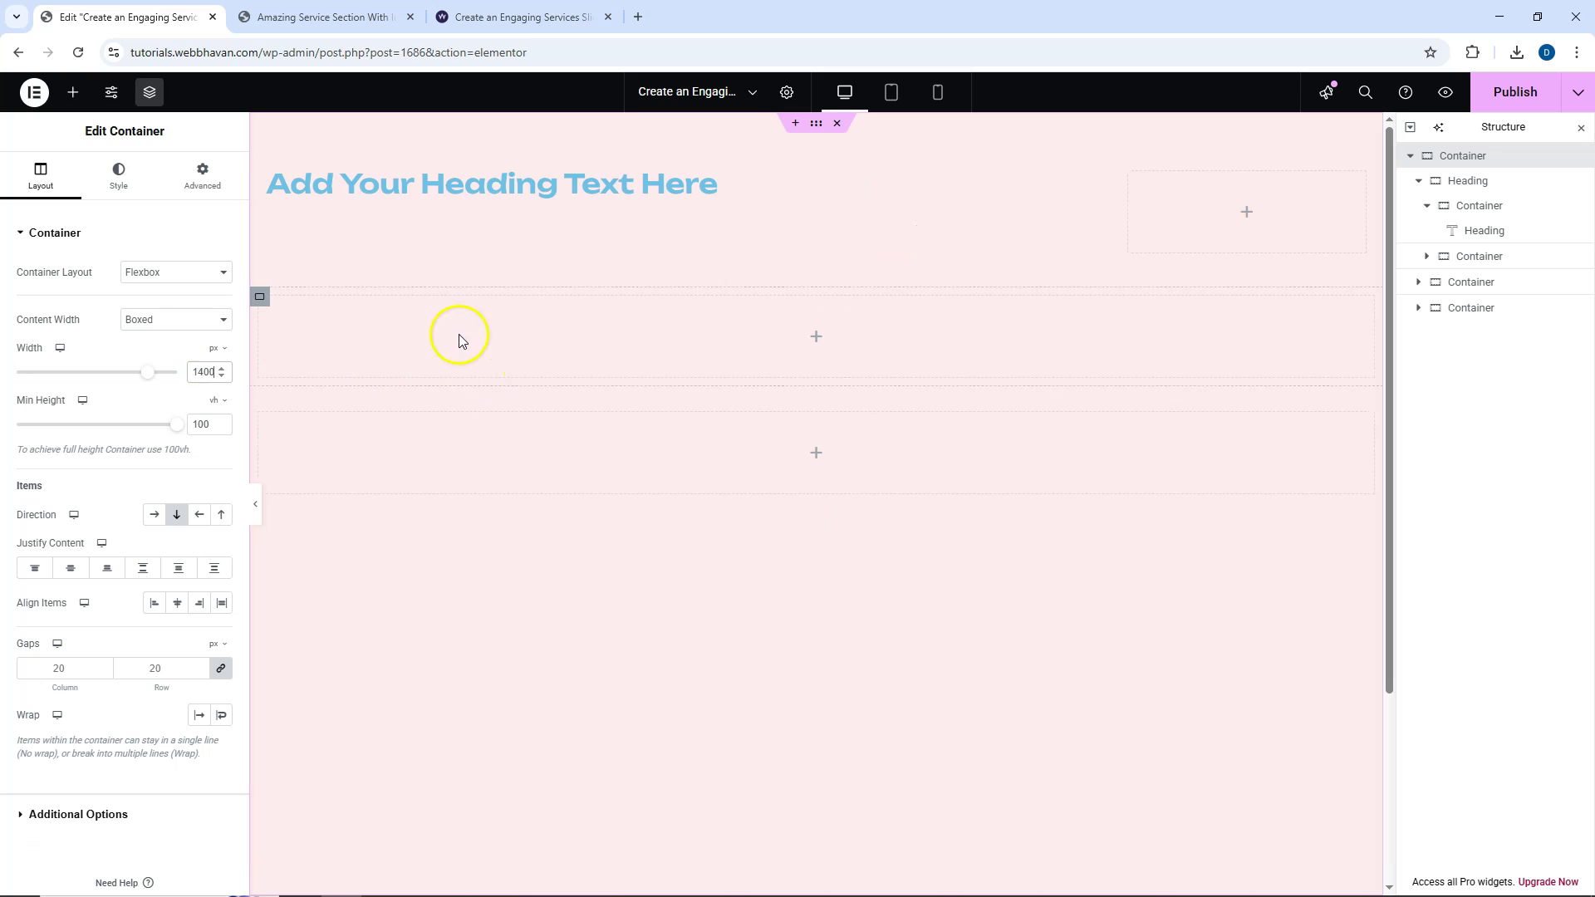
Replace the heading widget's placeholder with the copied title and set its text colour to black (#000000).
click(355, 189)
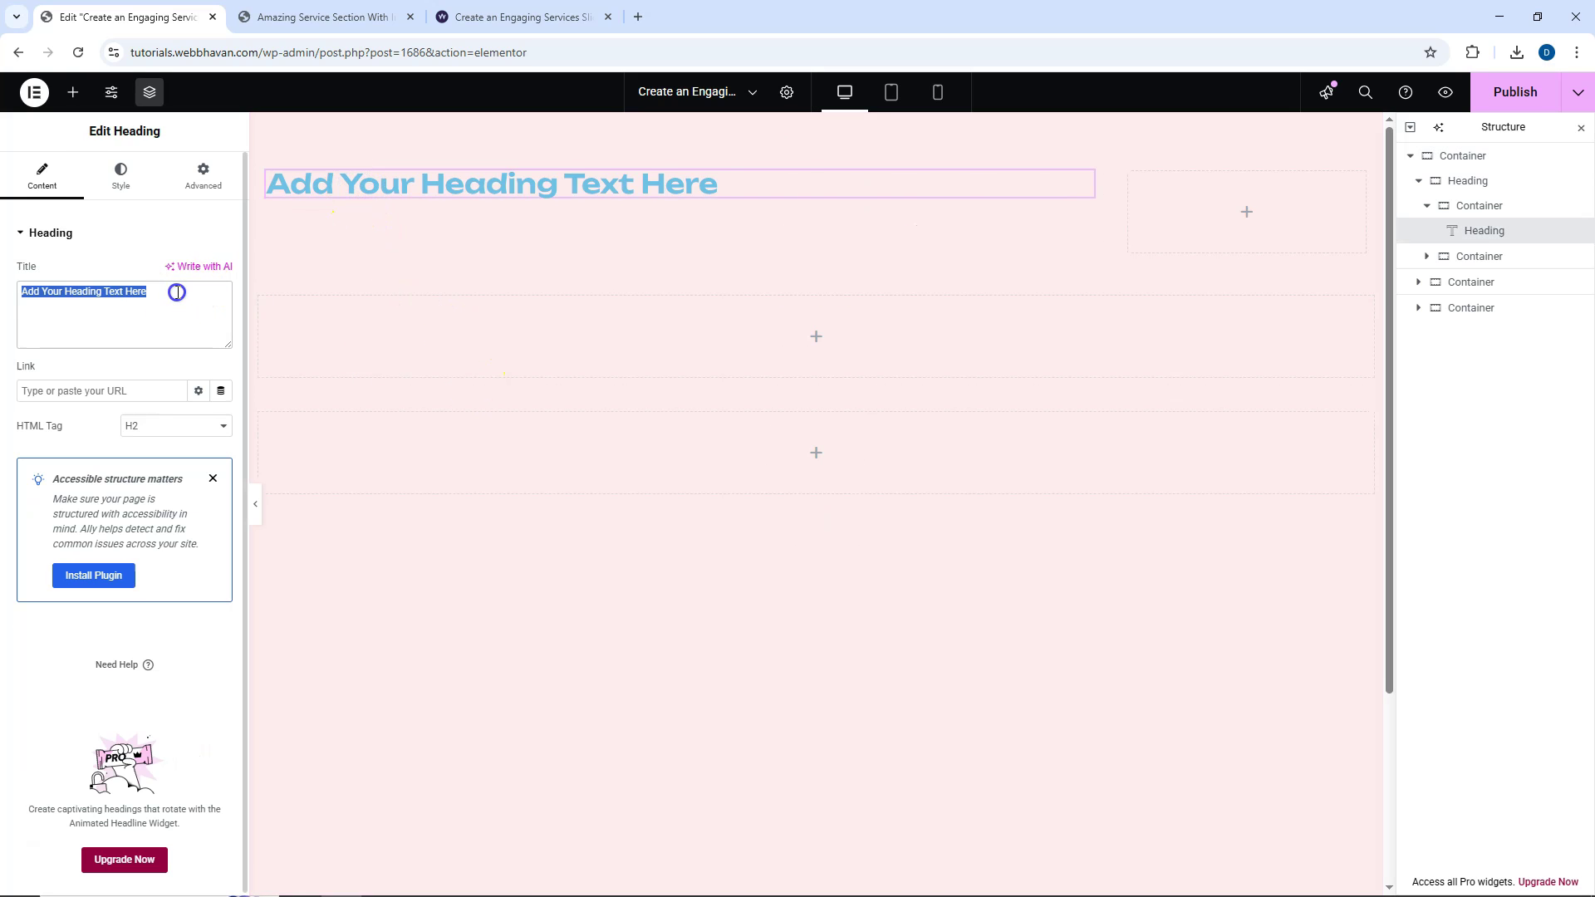
key(ctrl+v)
click(133, 168)
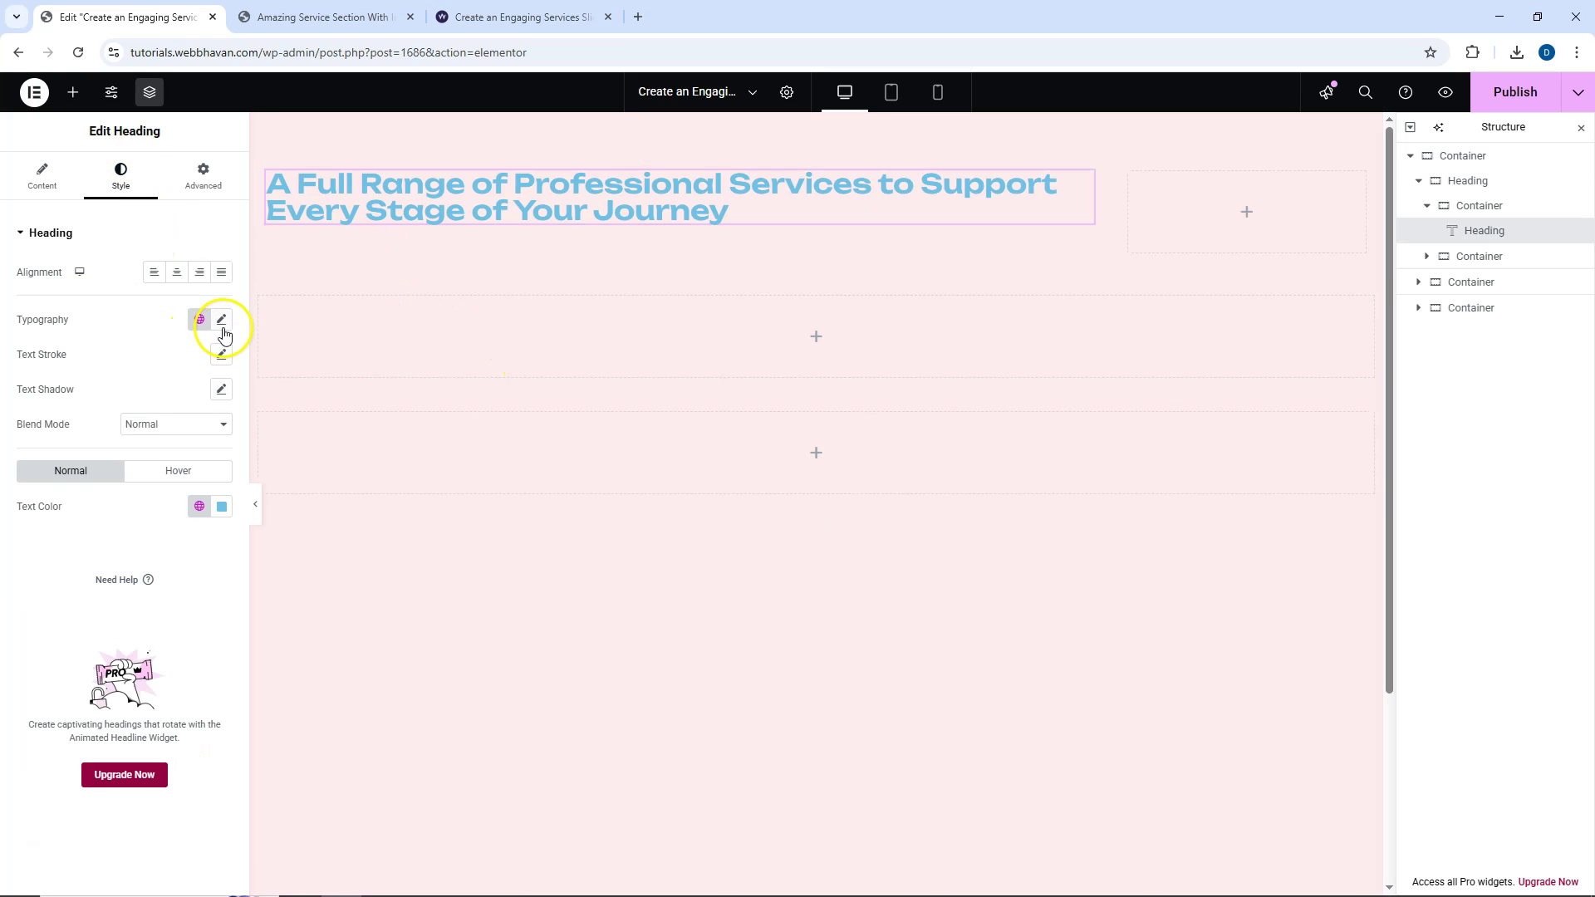
click(222, 506)
drag(203, 580, 91, 720)
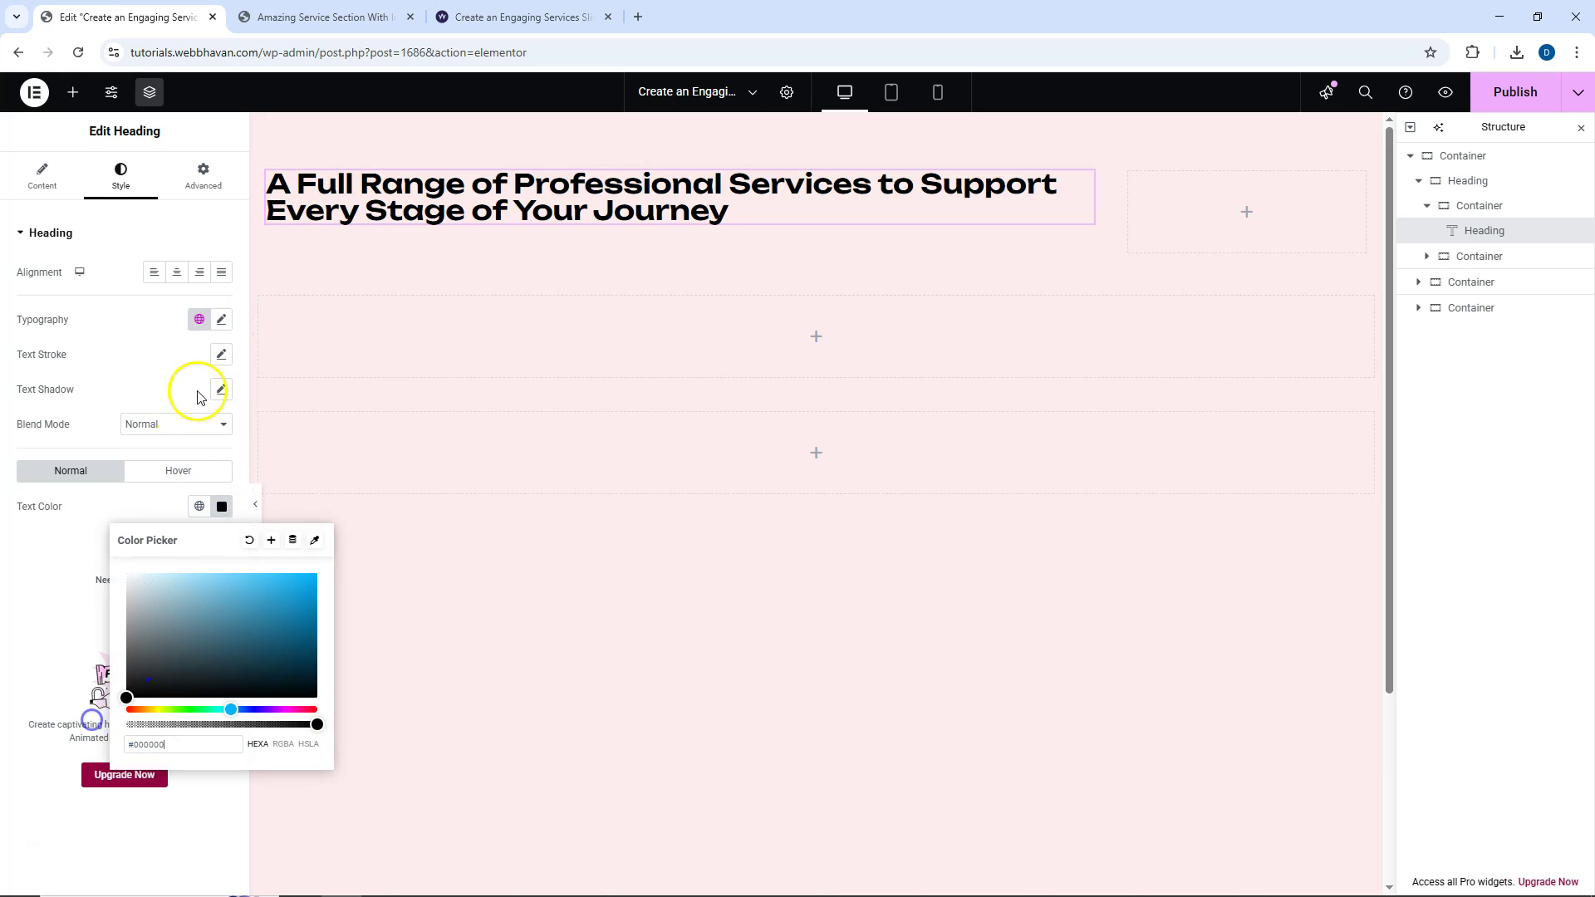
Set the heading's typography to a size of 40 px and a line height of 1.2 em.
click(221, 318)
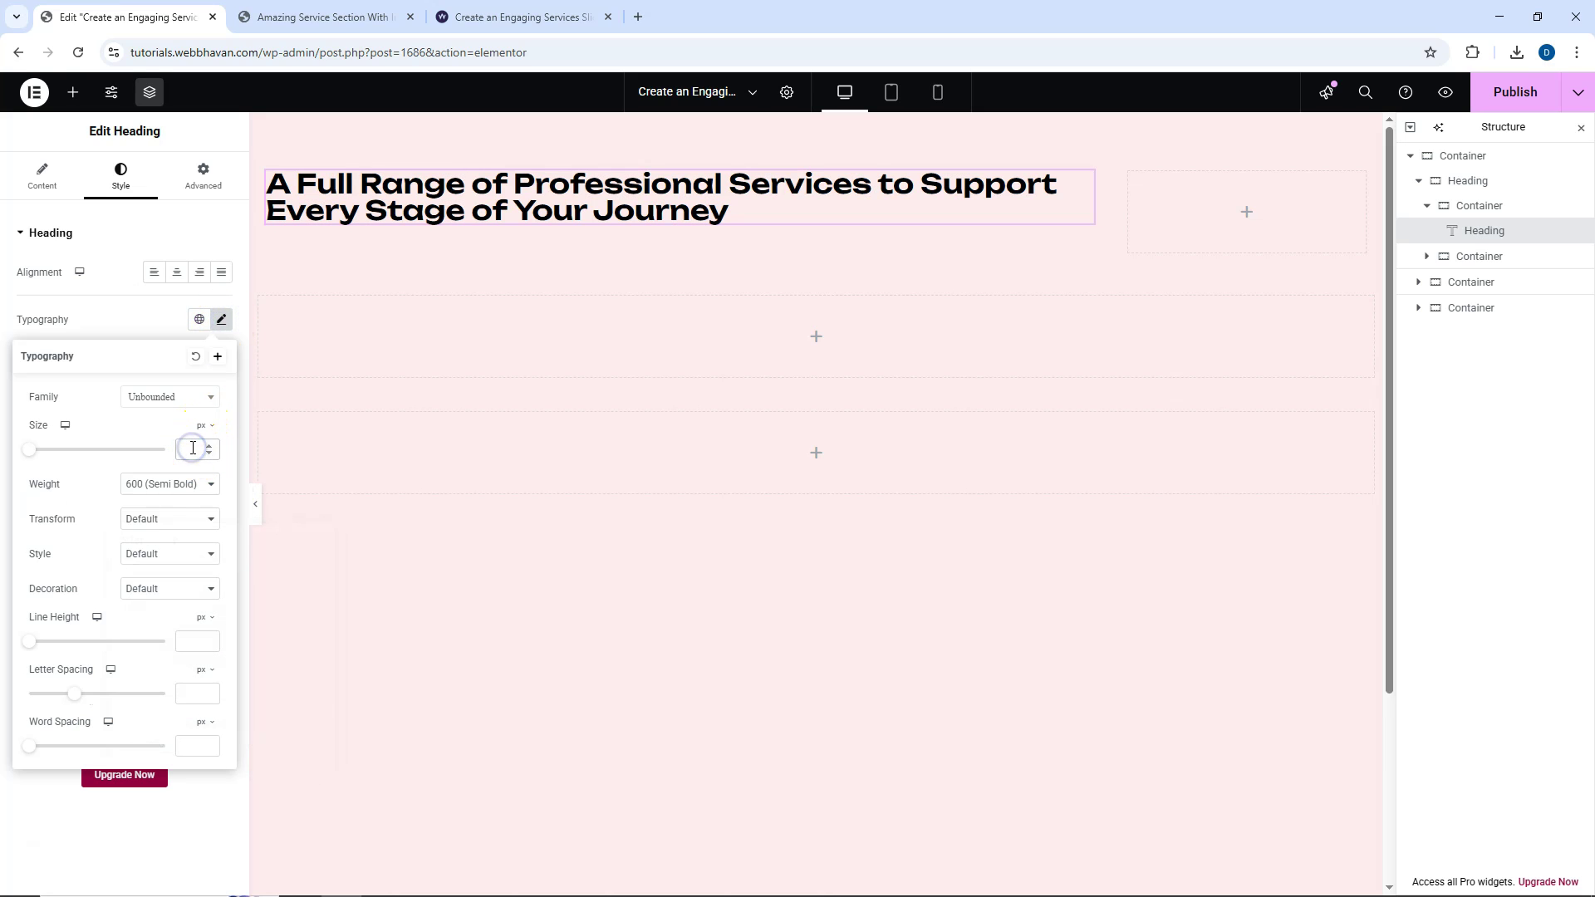
text(35)
click(210, 445)
click(210, 445)
click(211, 445)
click(210, 445)
click(210, 445)
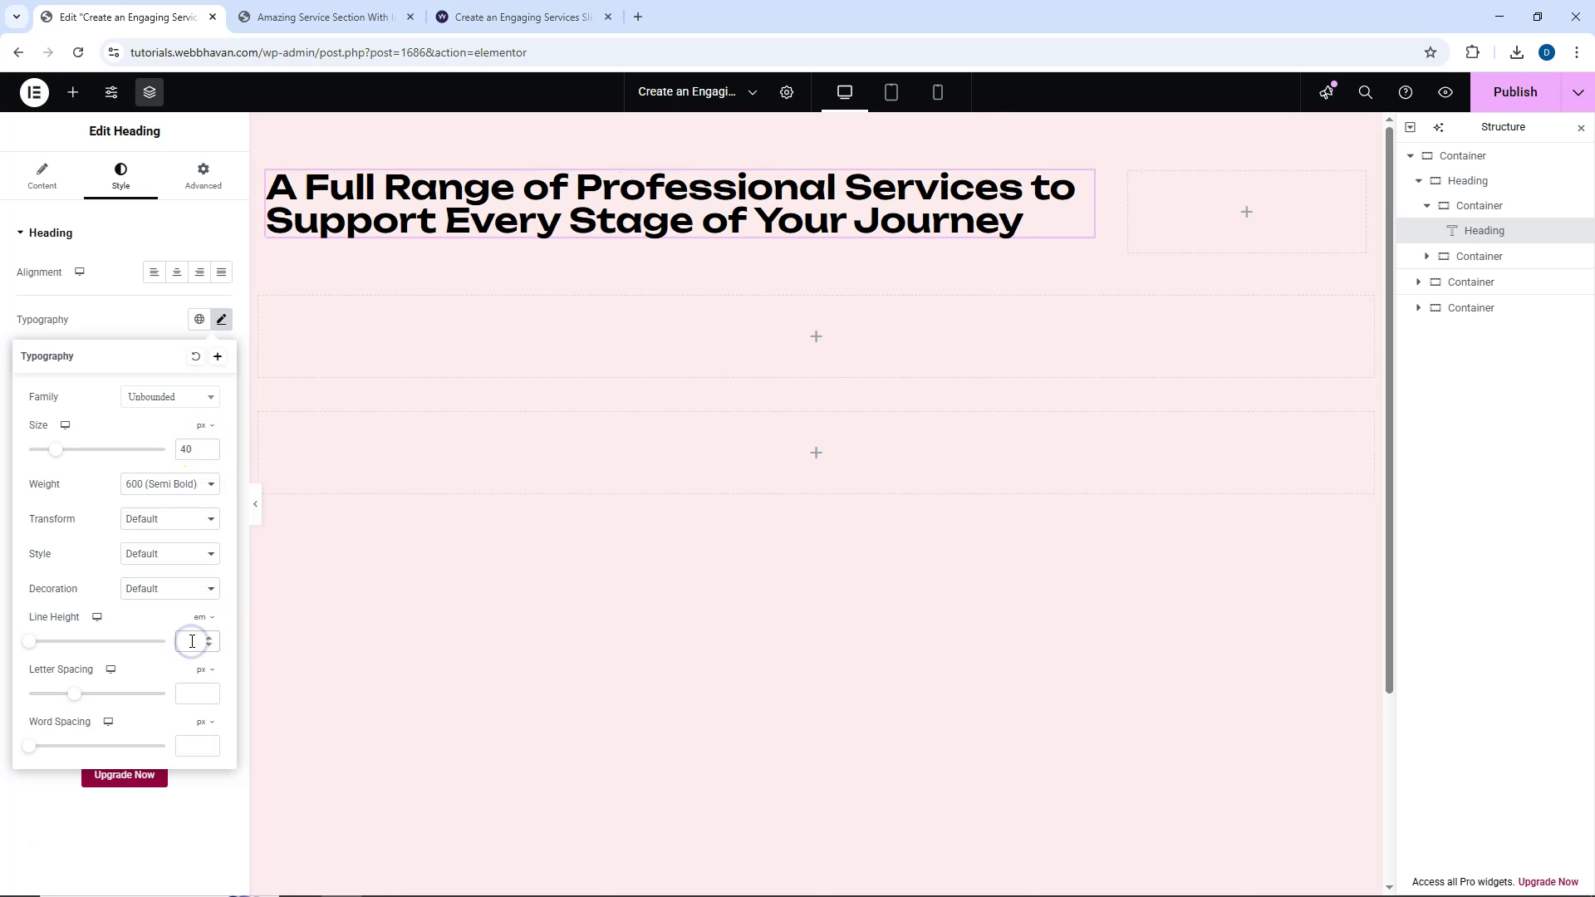
text(1.2)
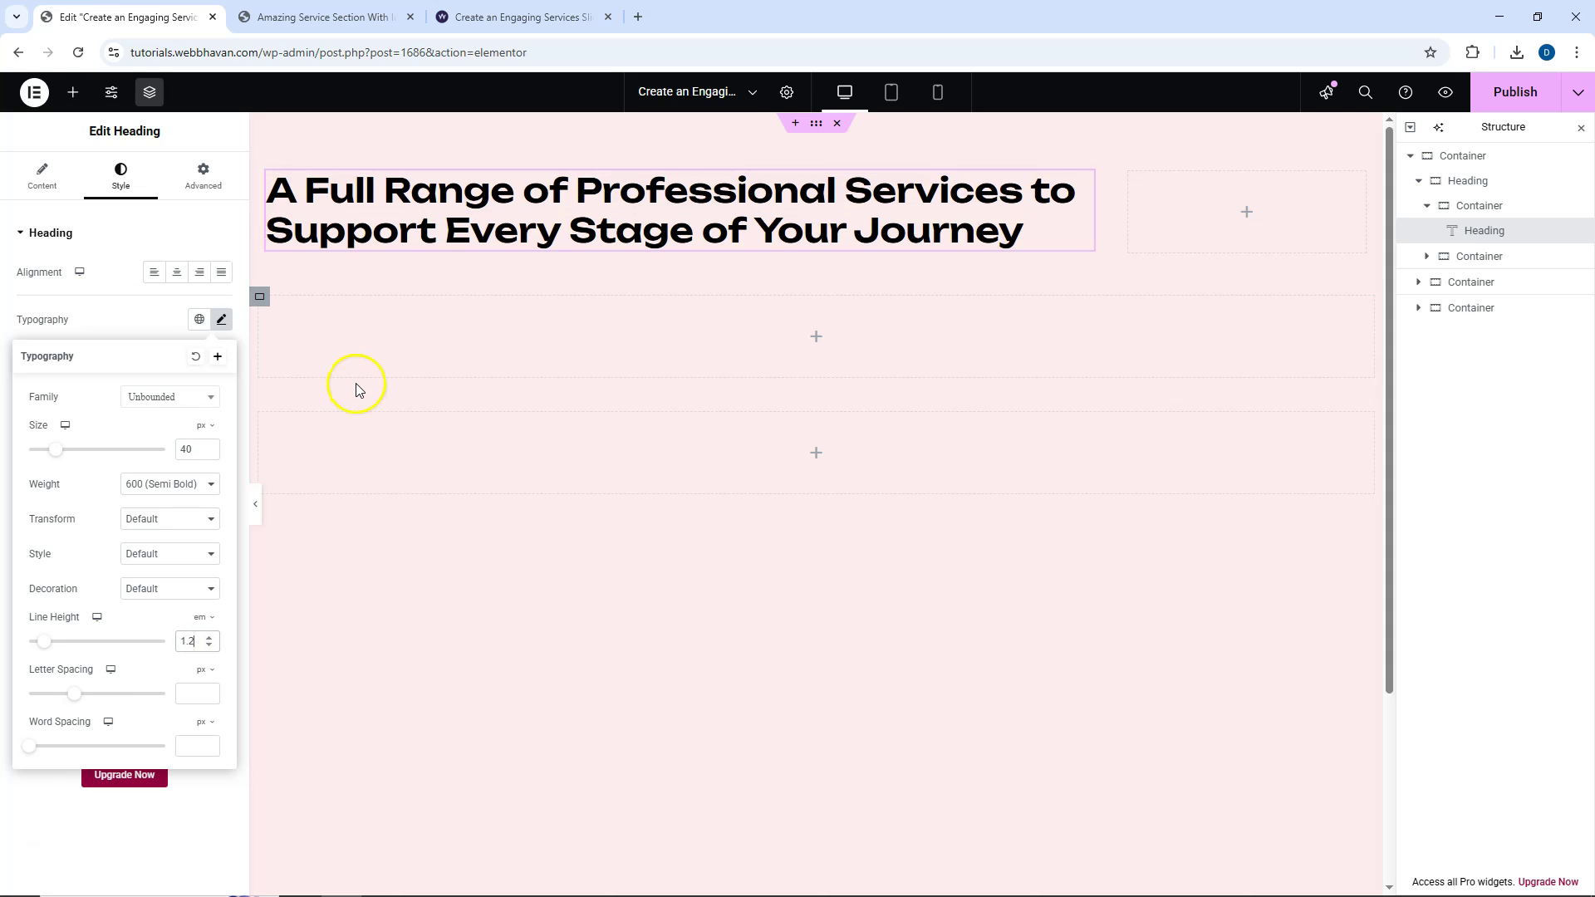
Rename the second inner container as Divider and the third as Main Section in the page structure.
click(352, 323)
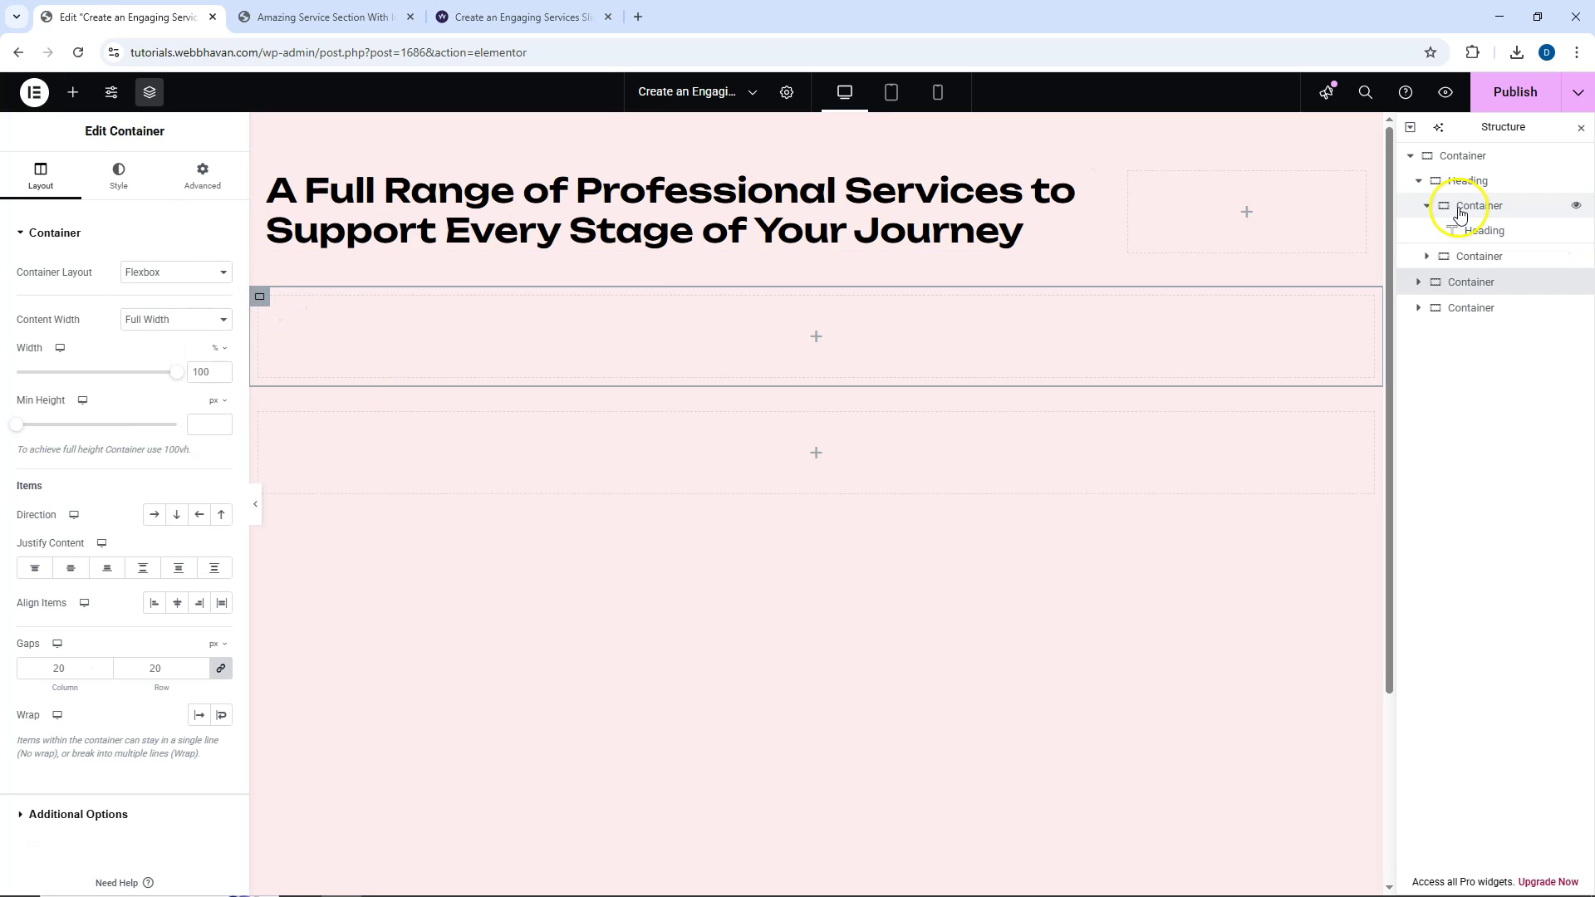
click(1418, 183)
click(1461, 208)
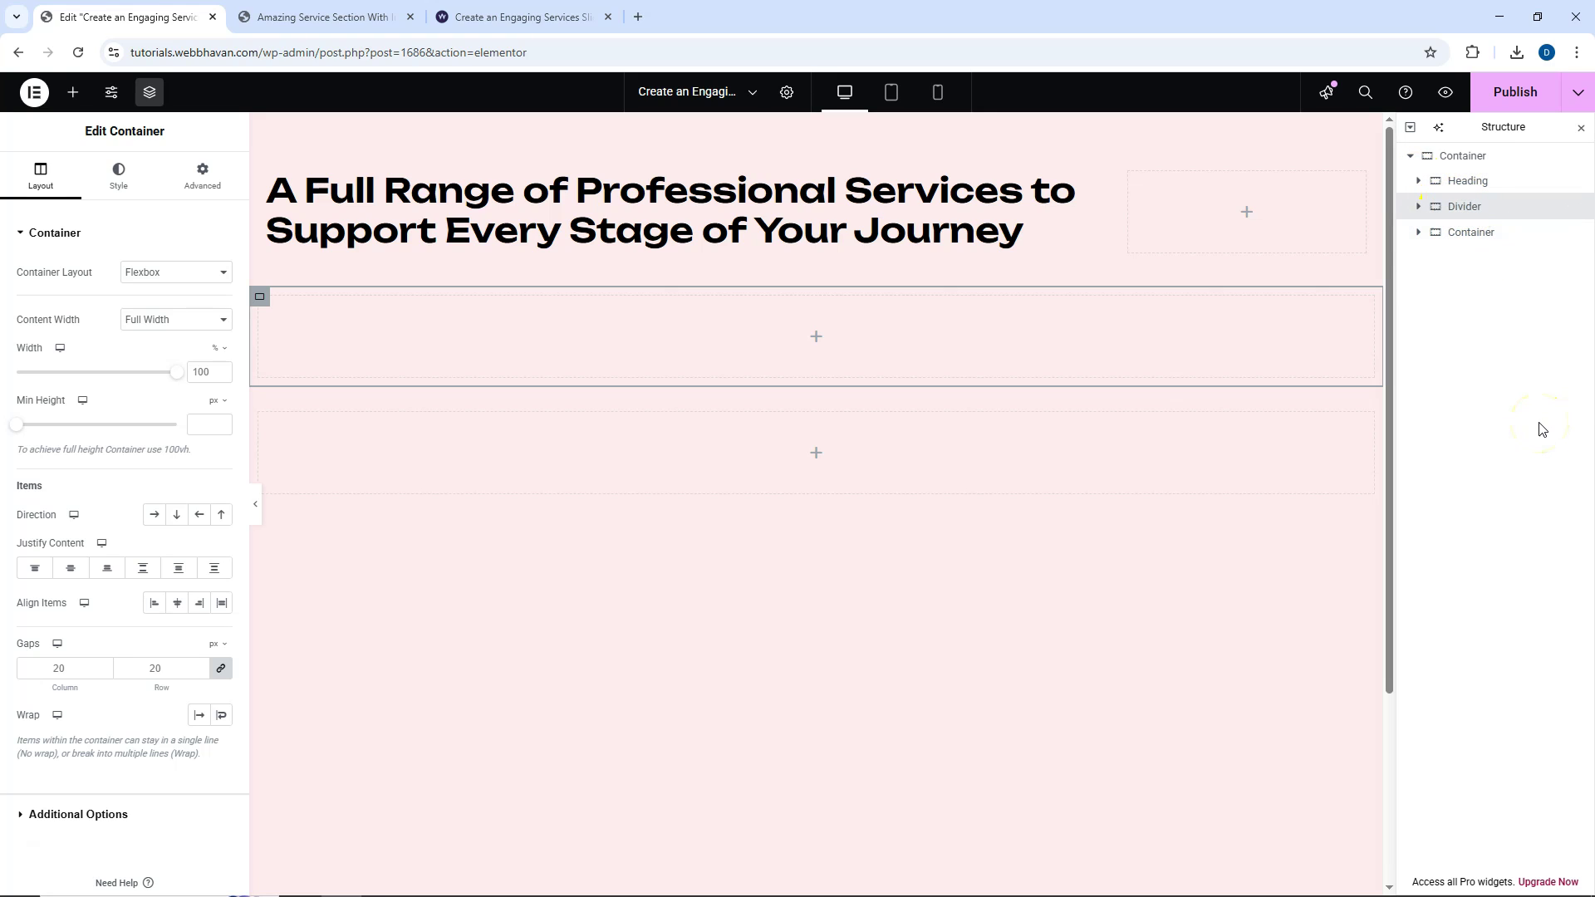
double_click(1472, 232)
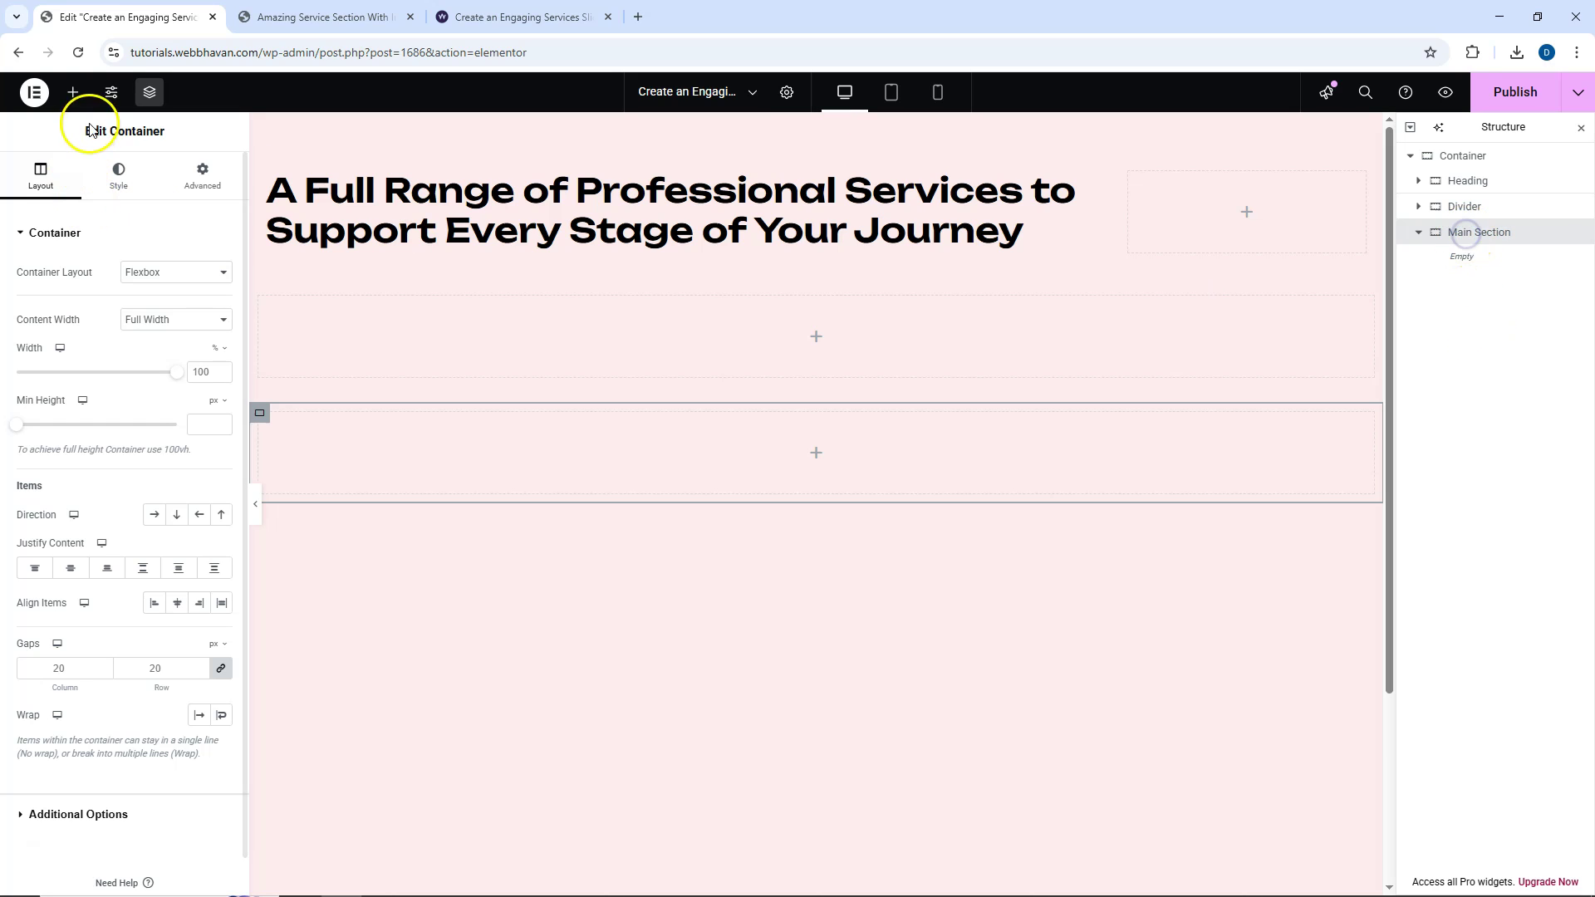
Nest a container inside Main Section, duplicate it, and set Main Section's direction to row.
click(72, 93)
drag(76, 289, 370, 499)
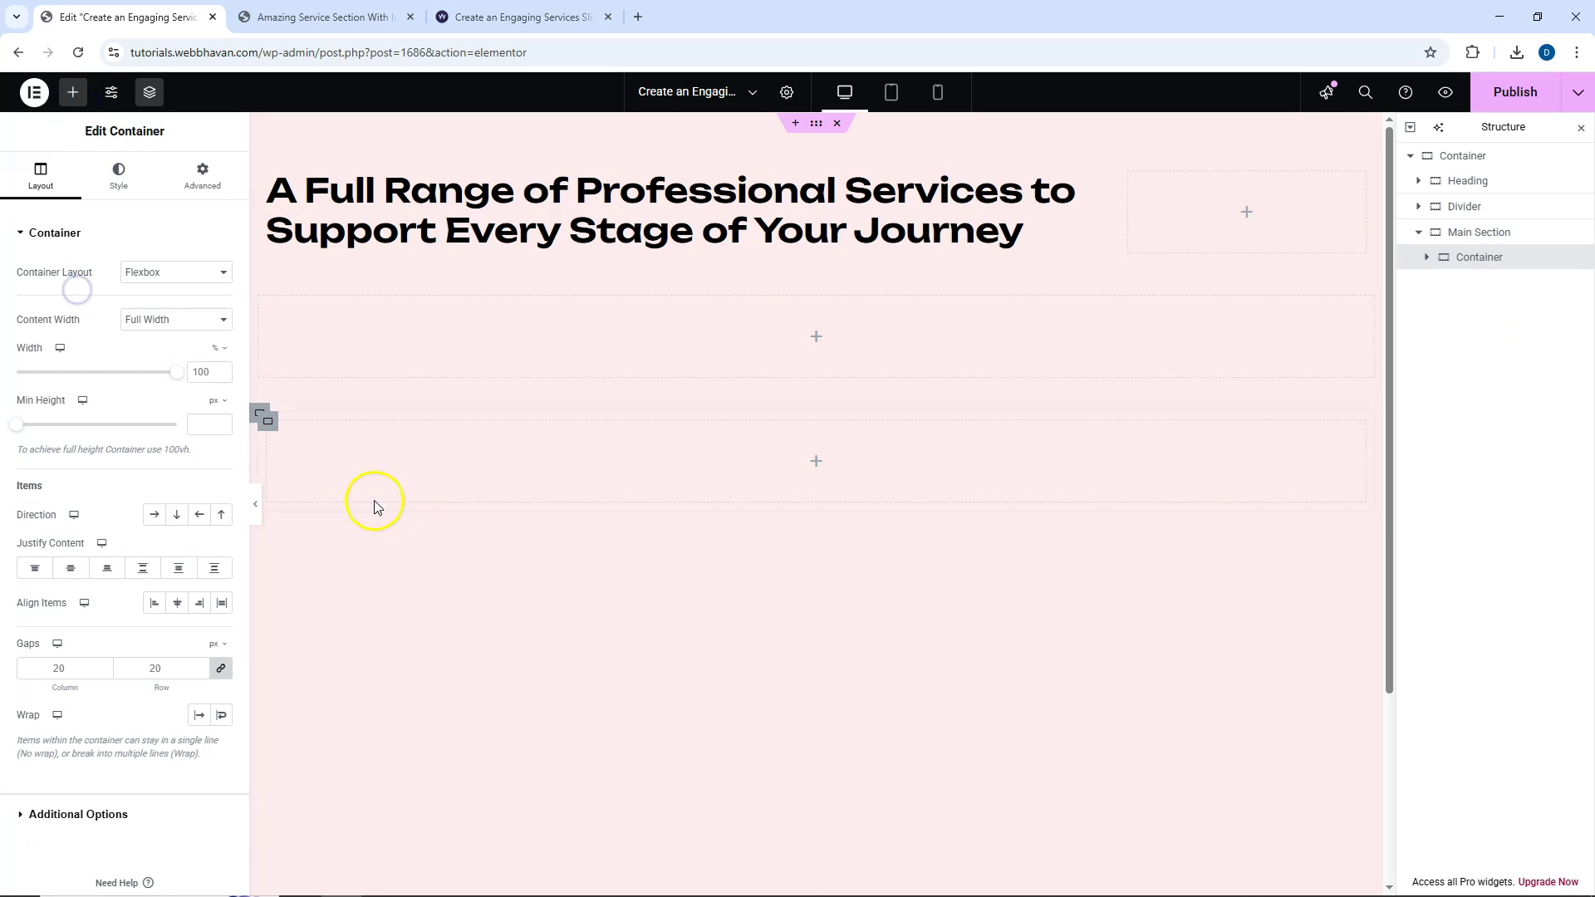
right_click(266, 423)
click(304, 474)
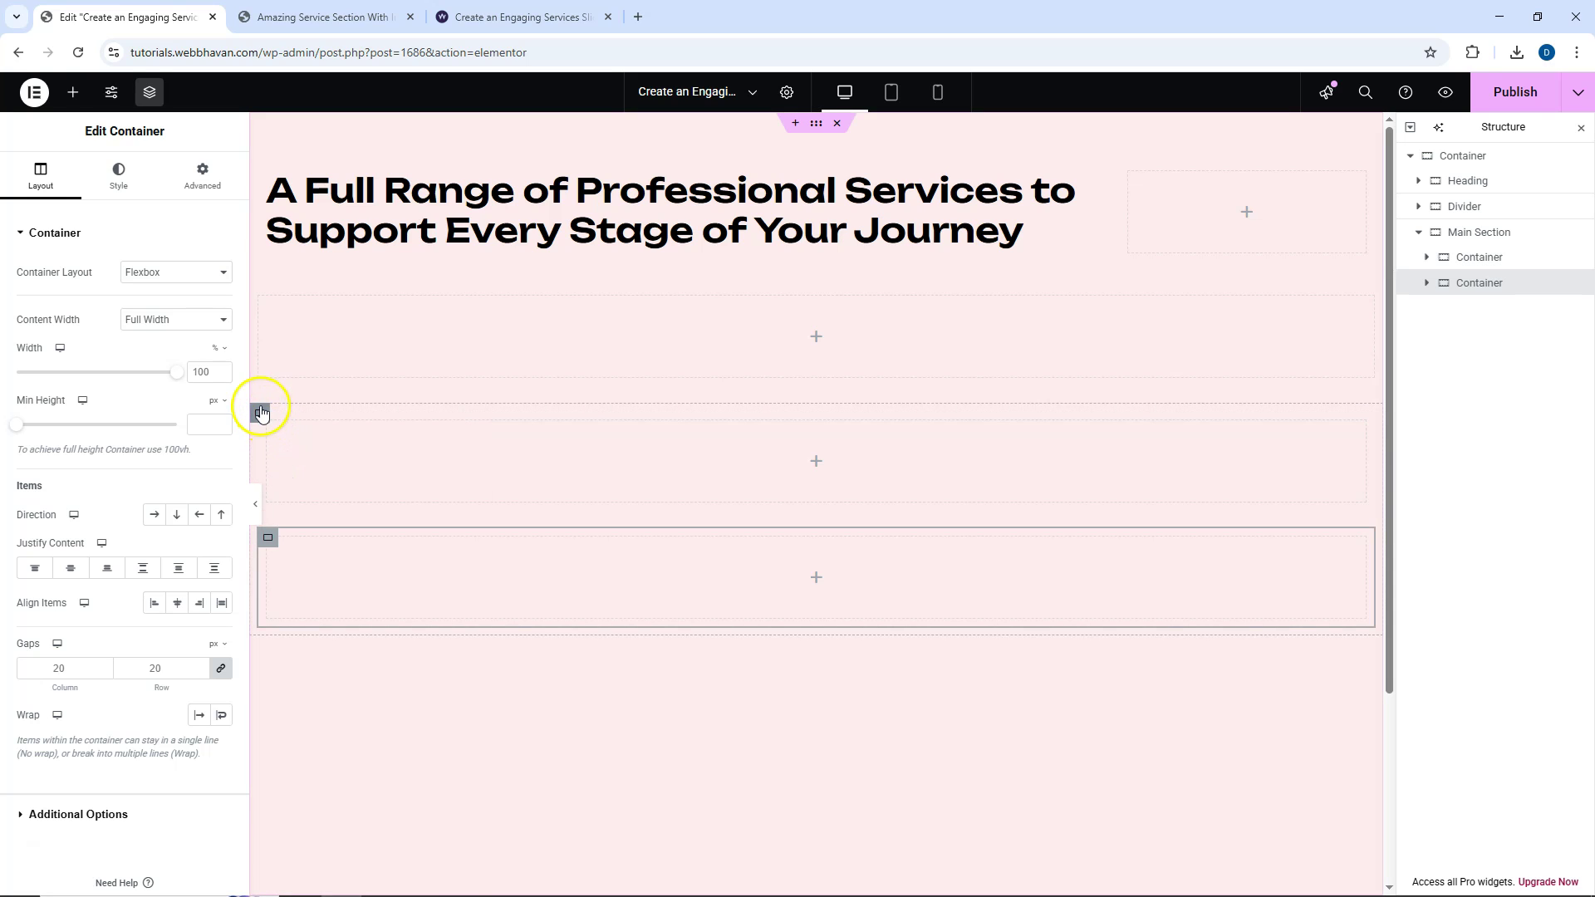
click(155, 515)
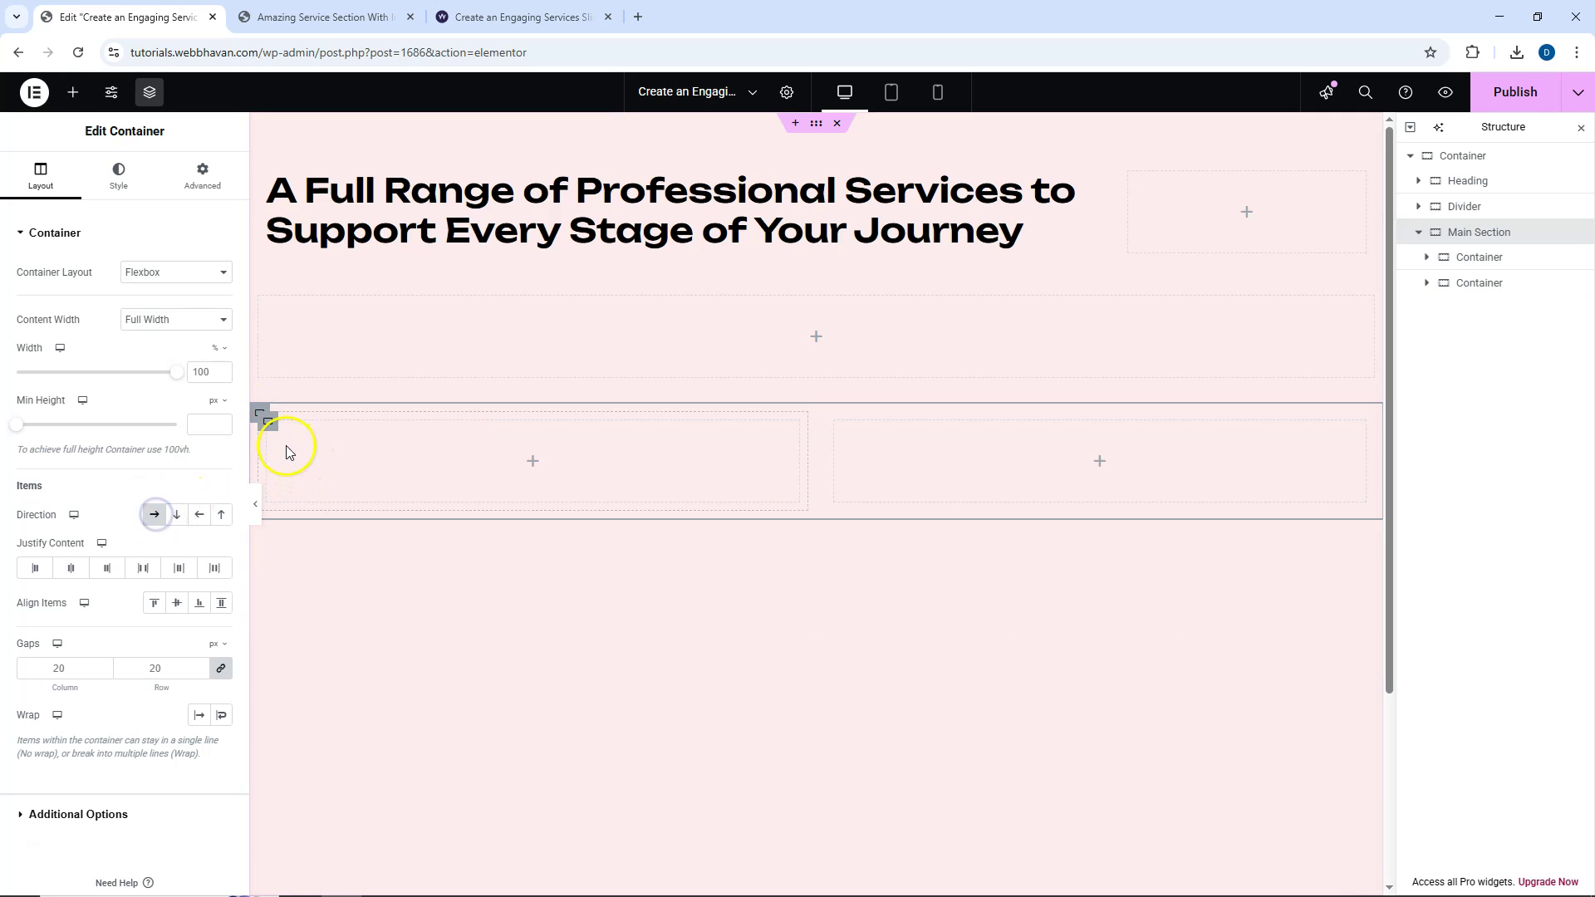
Set the width of the first container inside Main Section to 45%.
click(267, 424)
click(199, 424)
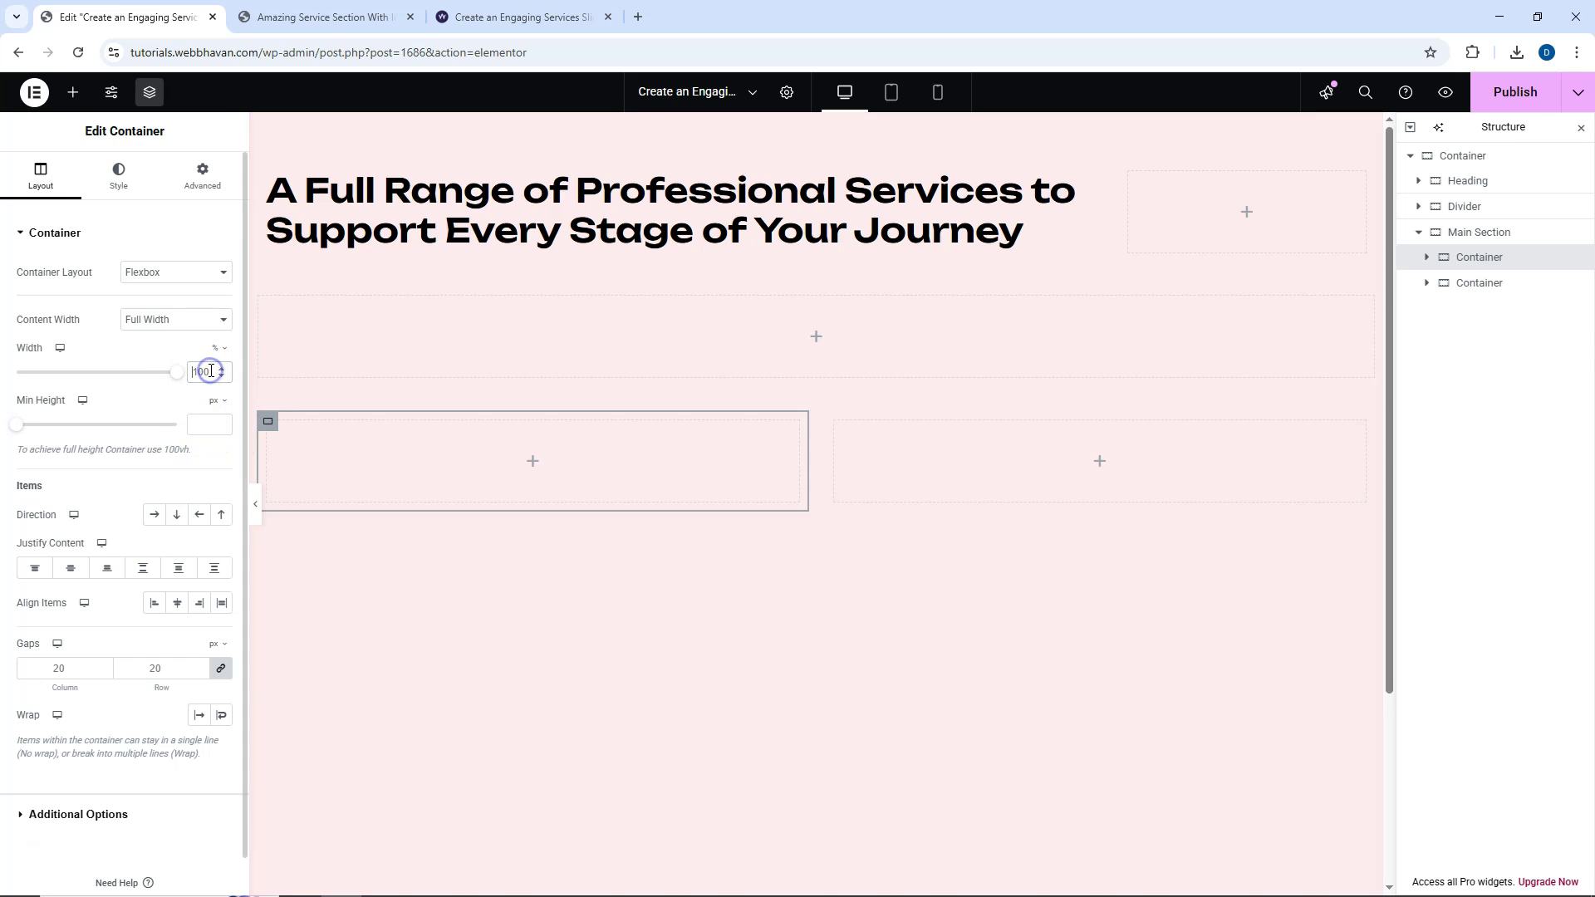
text(35)
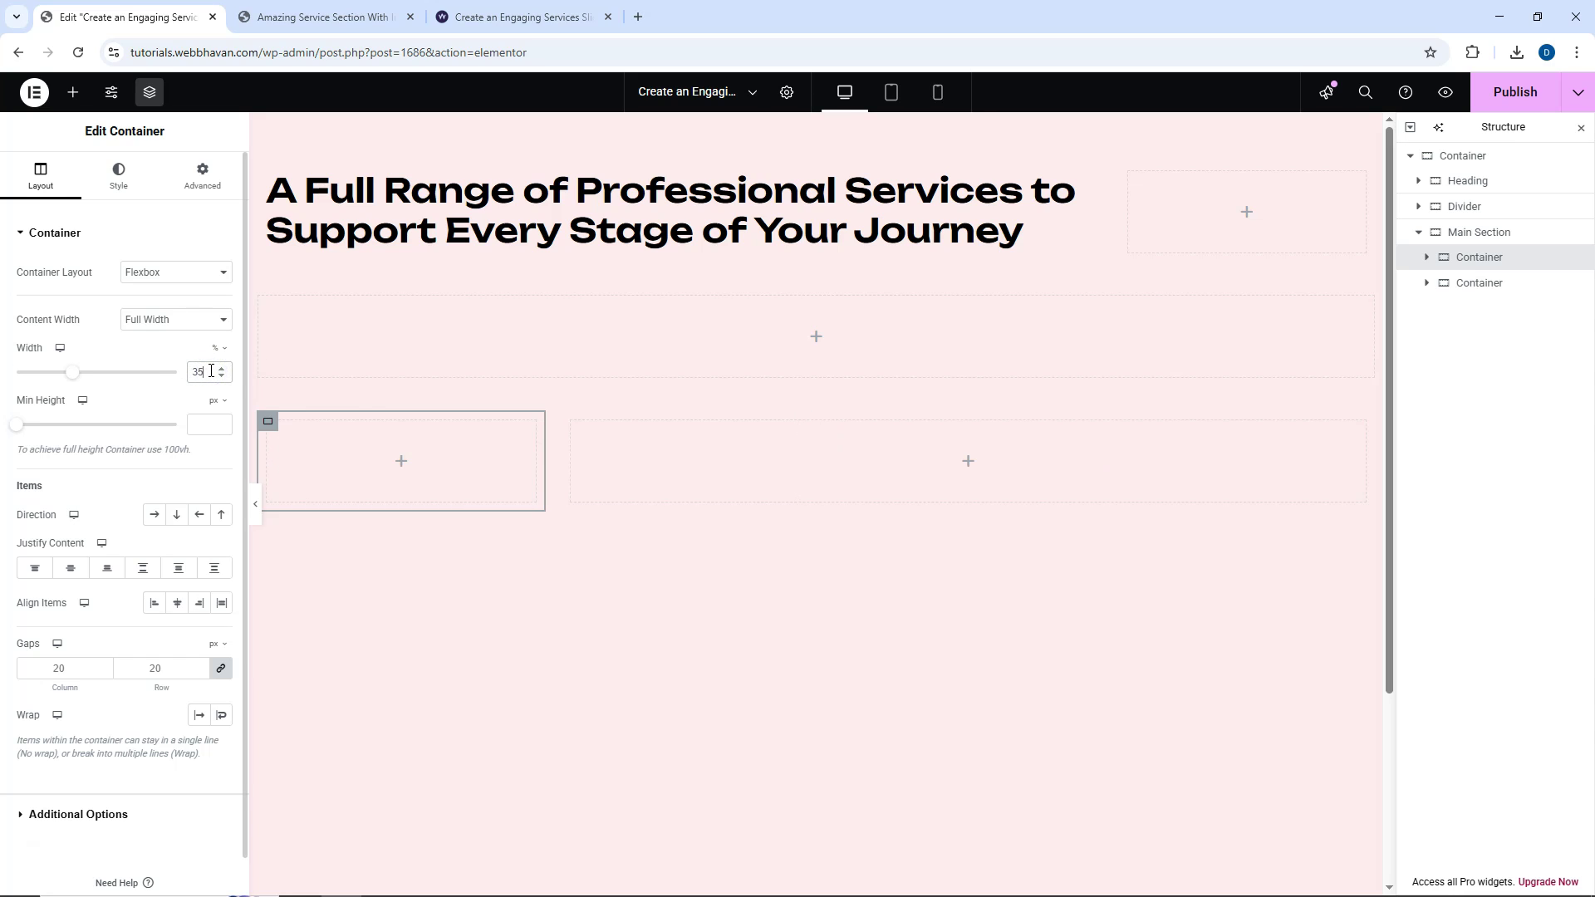
click(200, 376)
text(45)
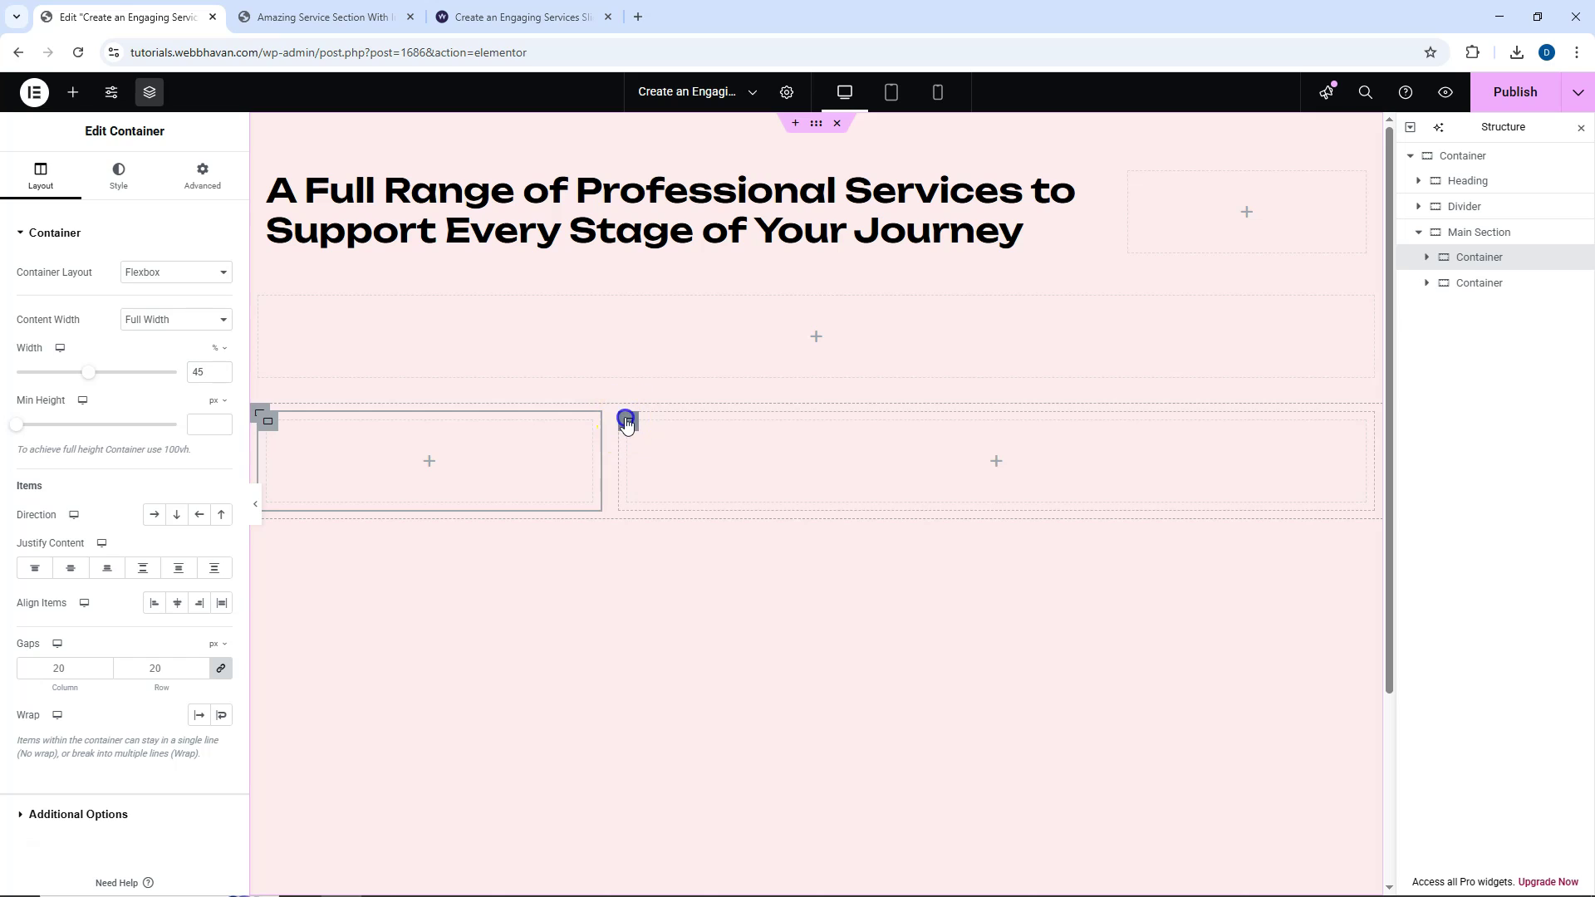
Rename Main Section's second inner container as Images and its first one as Service Boxes.
click(1476, 285)
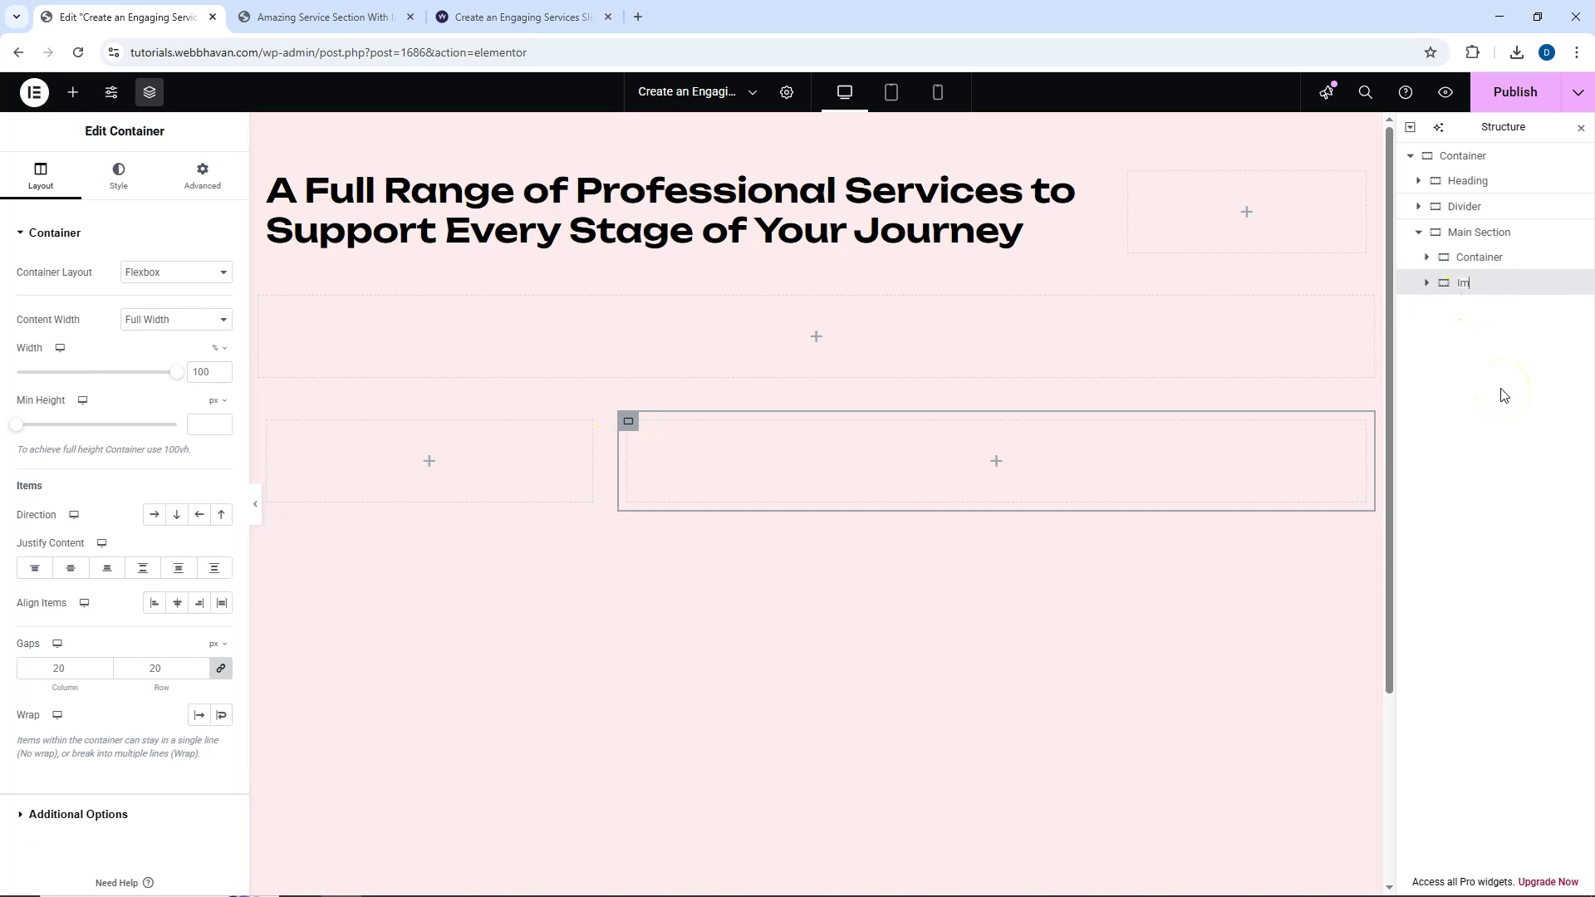
double_click(1479, 258)
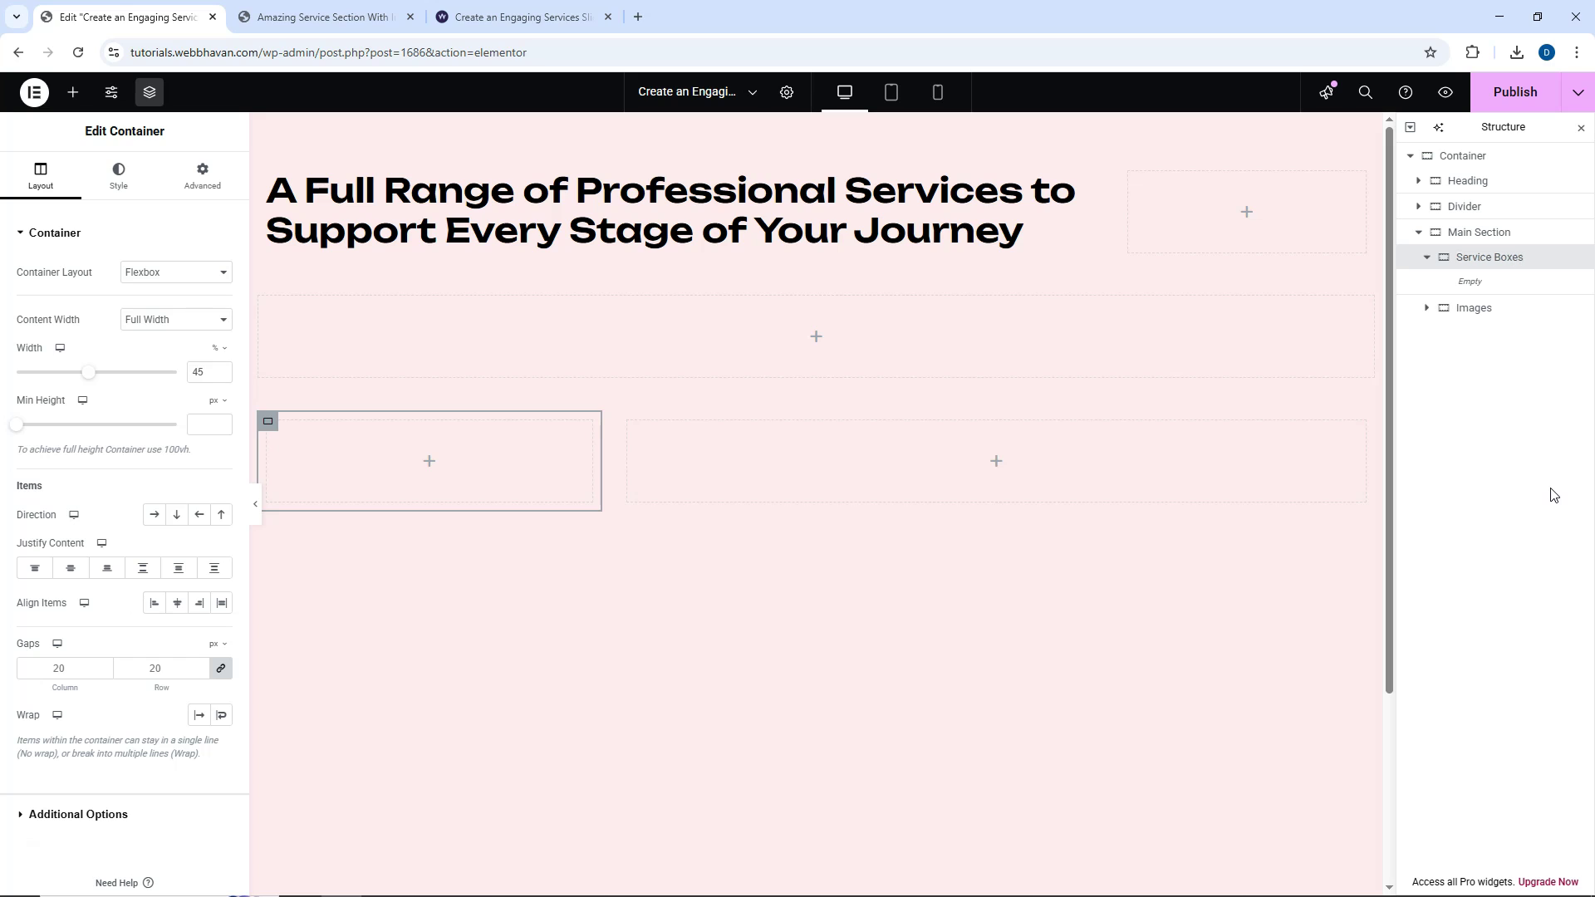
Add an Image Carousel widget inside the Images container.
click(1472, 307)
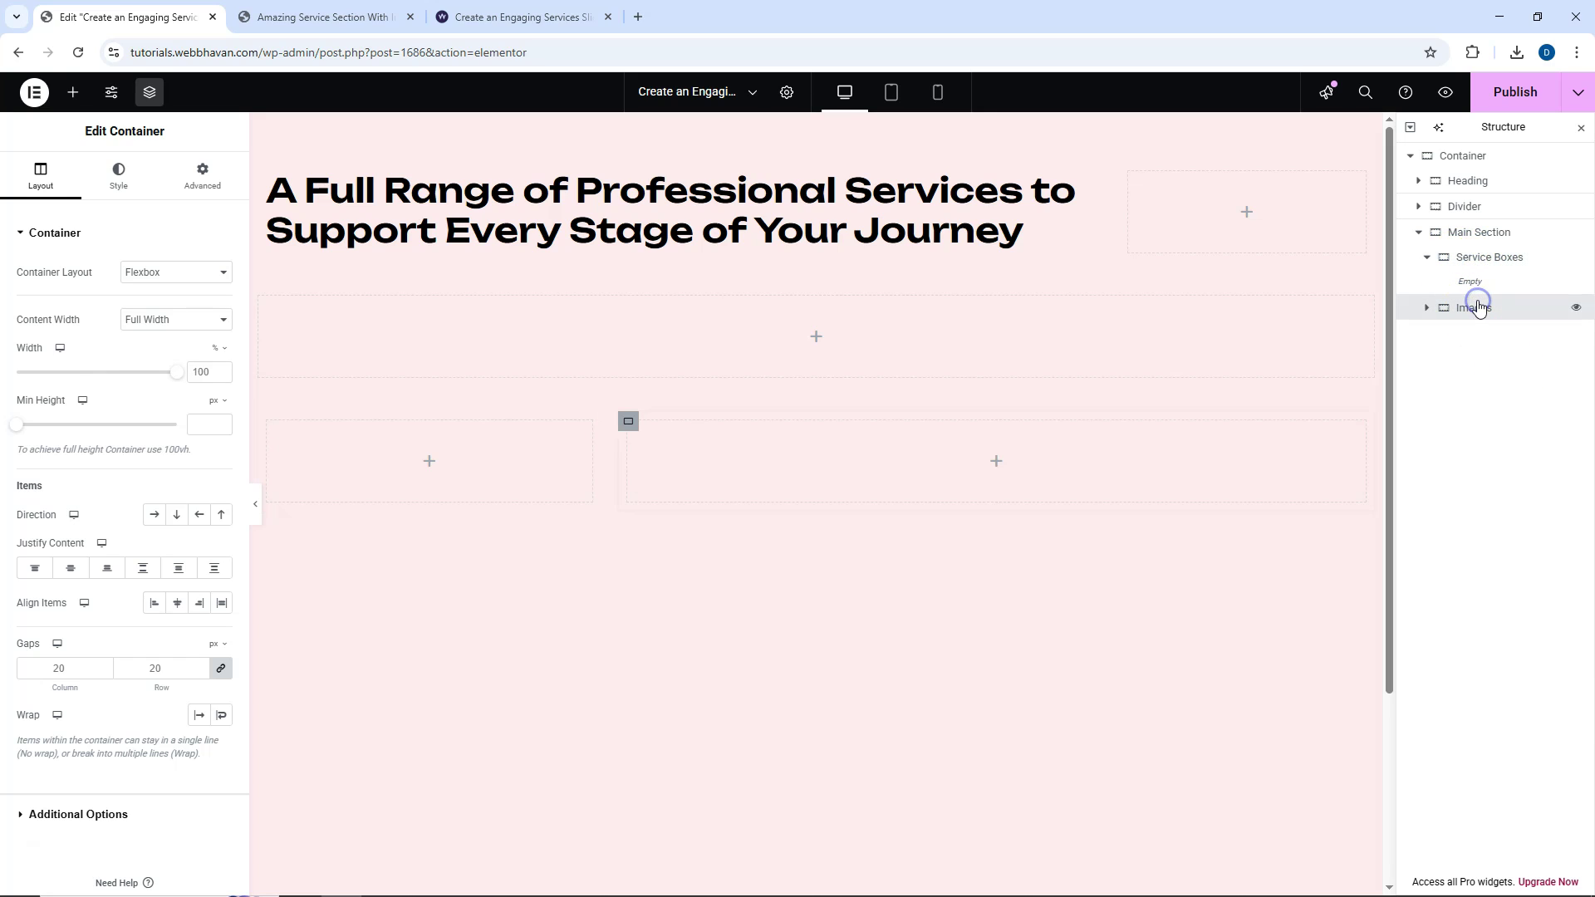
click(73, 91)
text(imag)
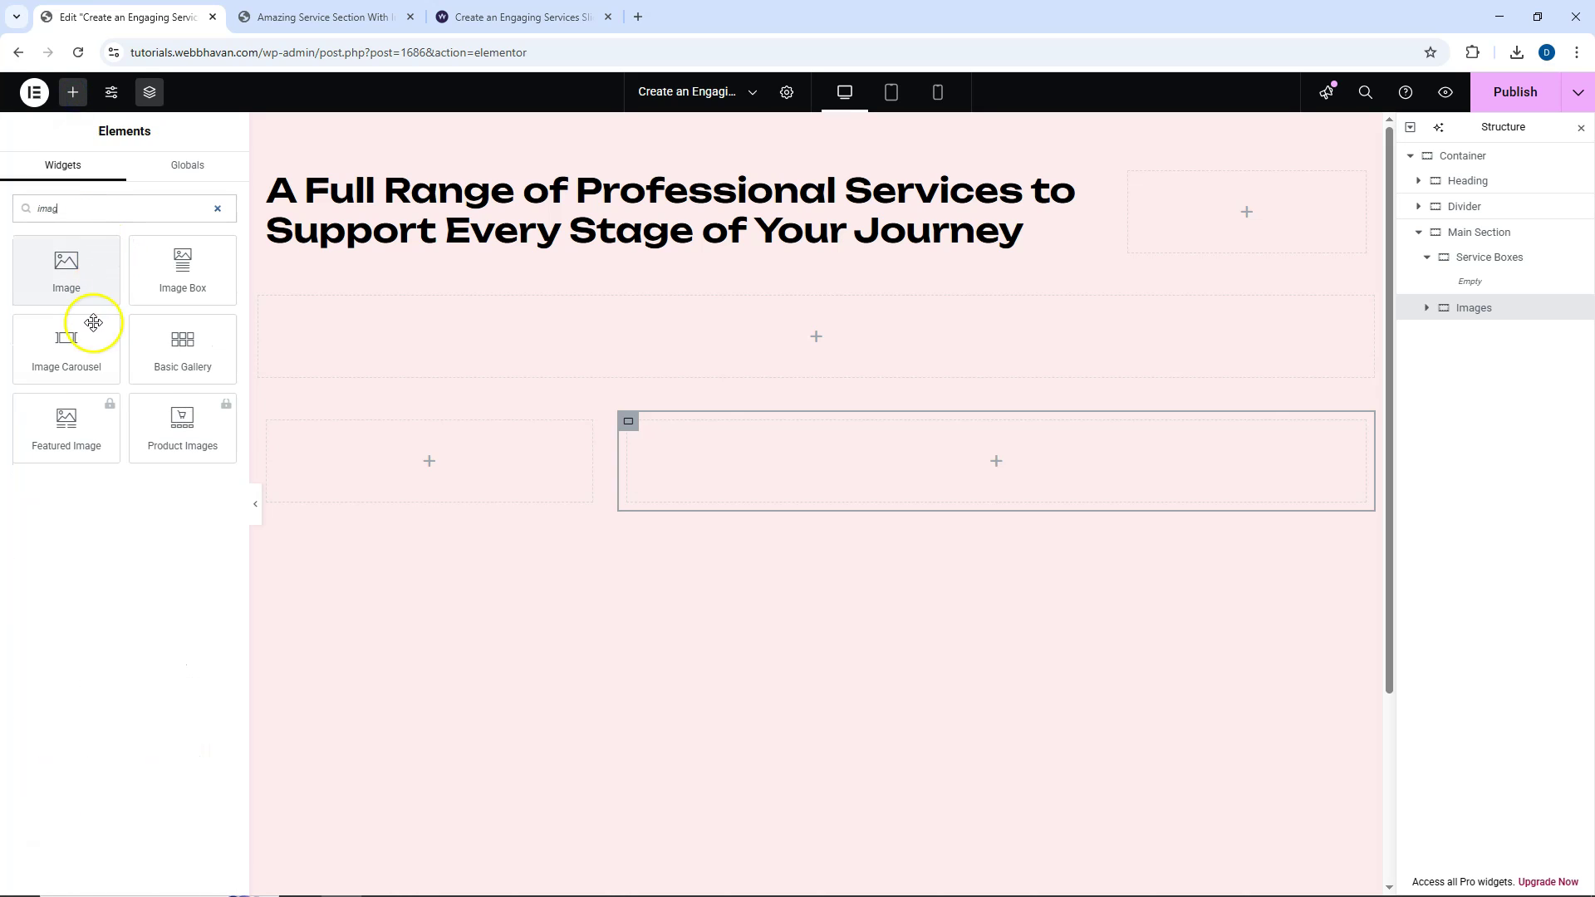
drag(75, 342, 649, 433)
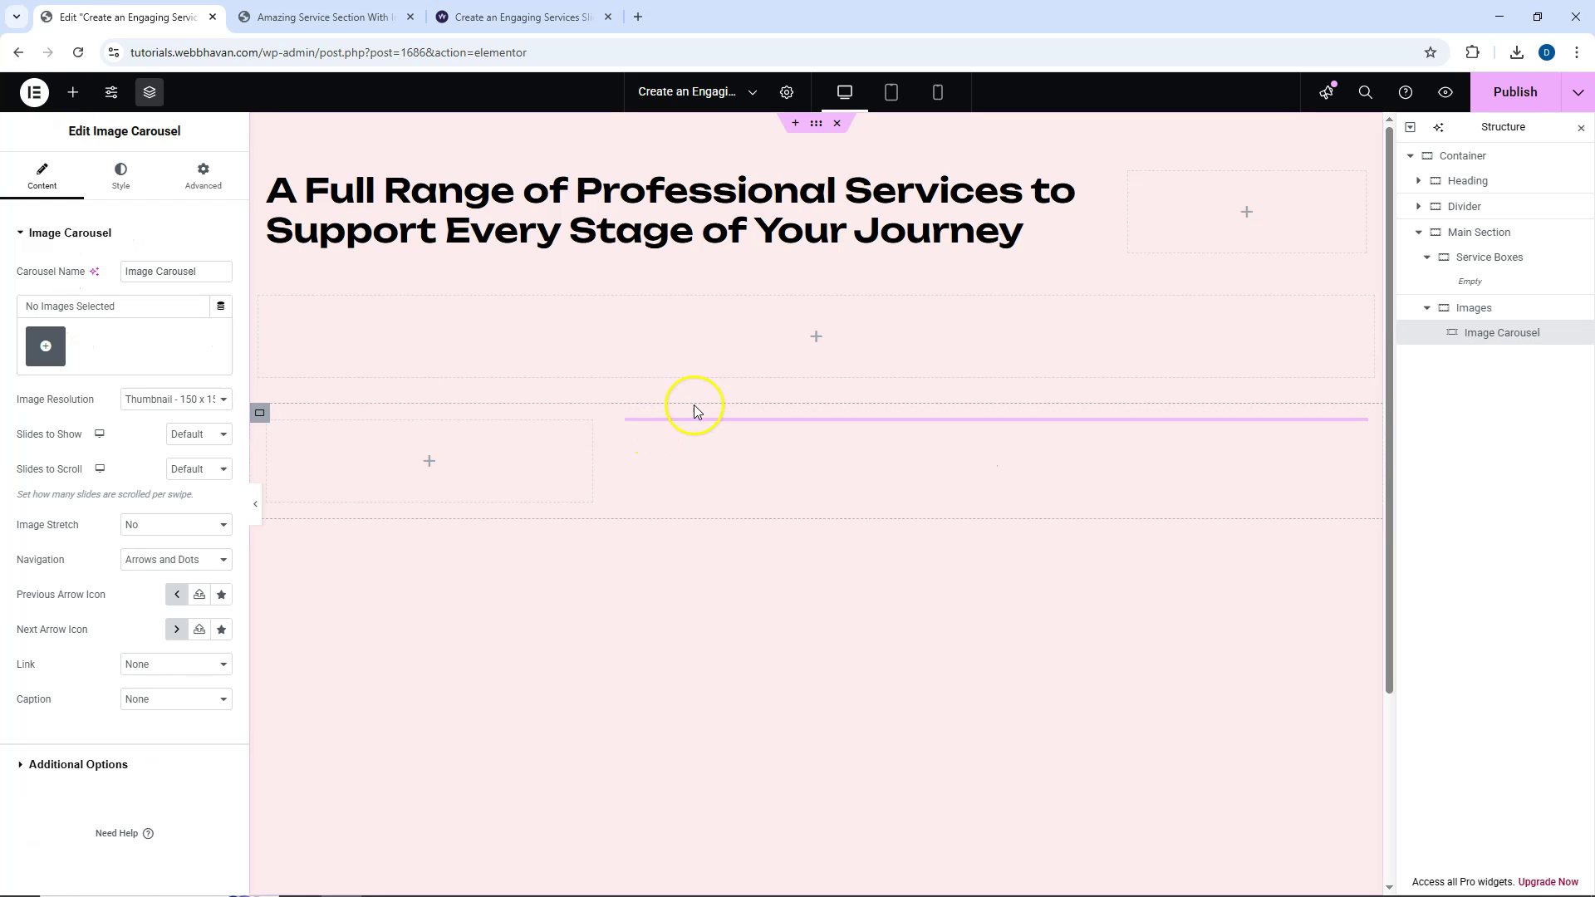
Fill the carousel with a gallery of five media library images, leaving out the second image.
click(49, 351)
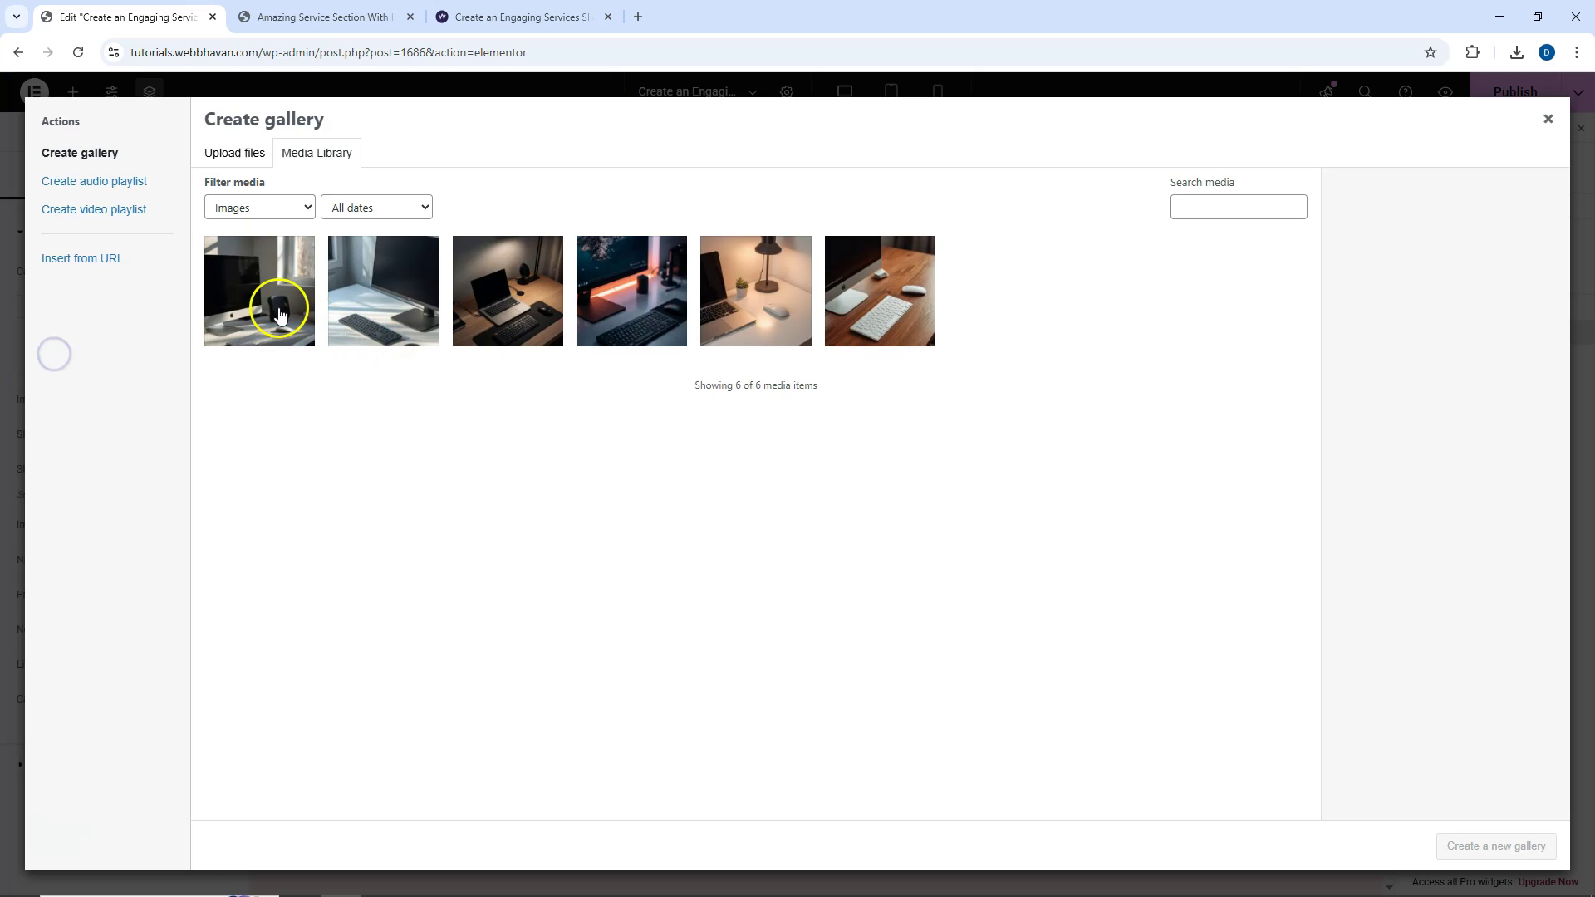
click(277, 310)
click(508, 295)
click(632, 295)
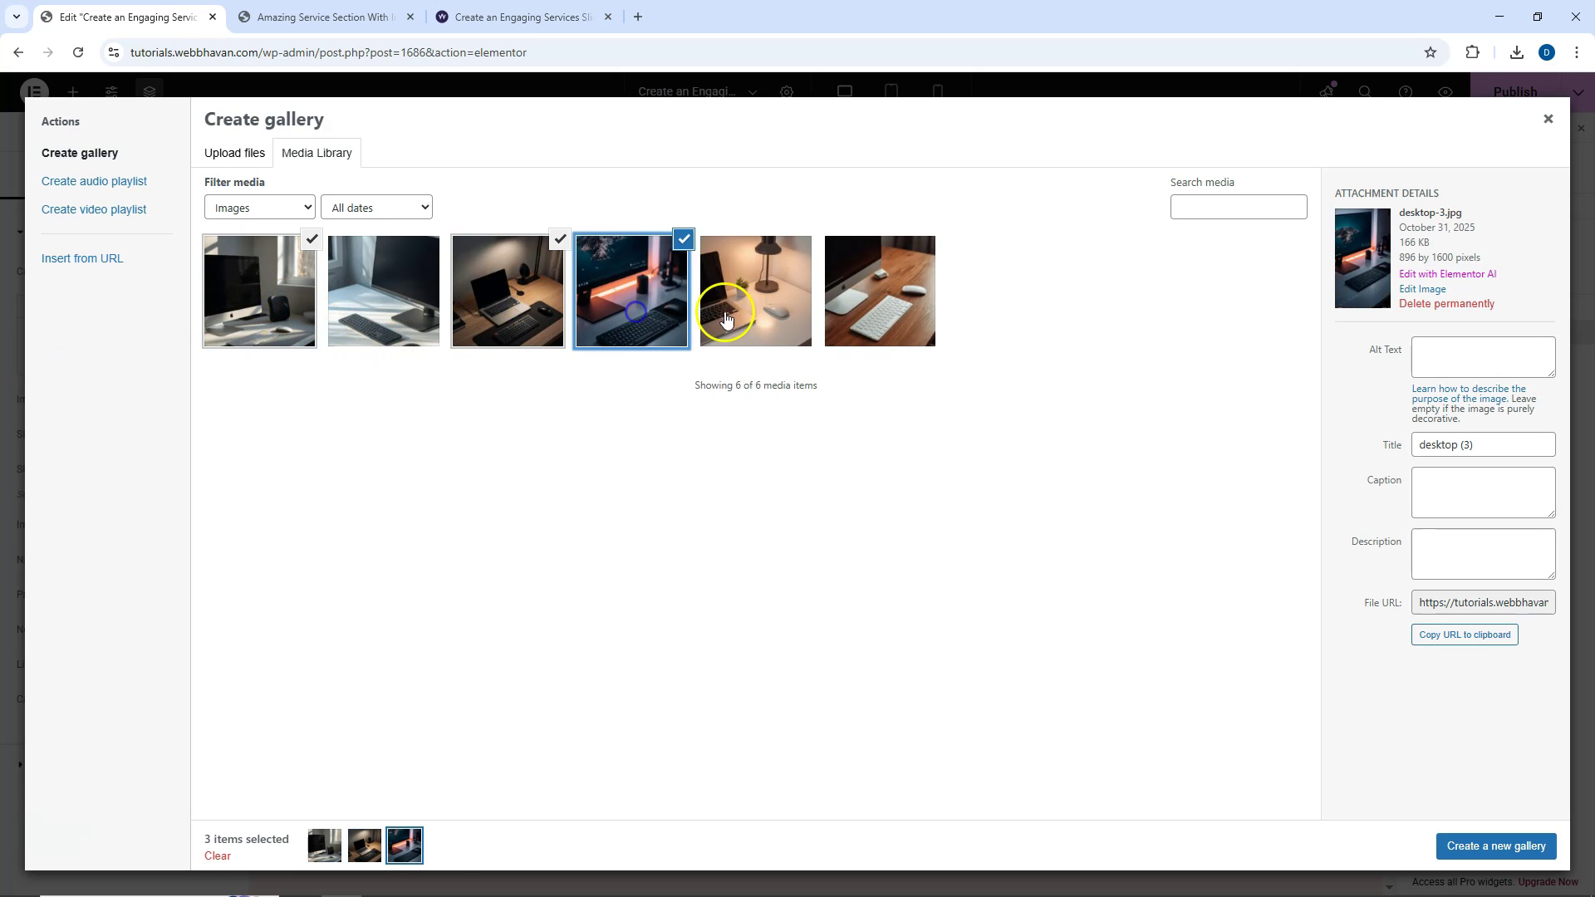
click(755, 299)
click(883, 310)
click(1496, 845)
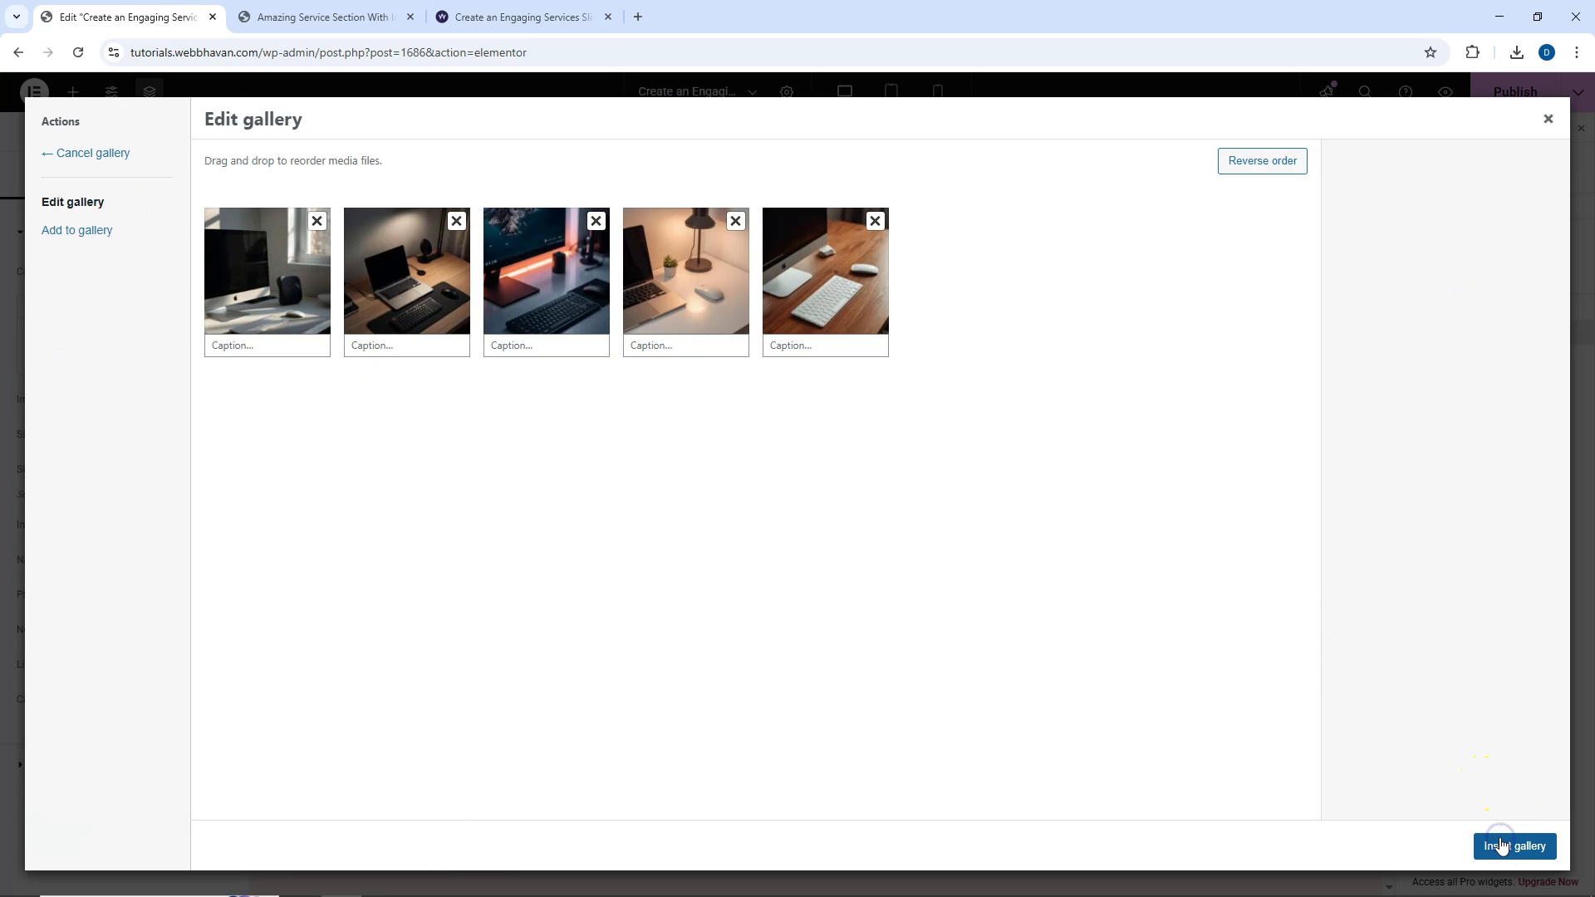
click(1498, 845)
Set the carousel's image resolution to a custom size of 500 x 700.
scroll(176, 469, down, 3)
click(150, 316)
click(142, 472)
click(47, 401)
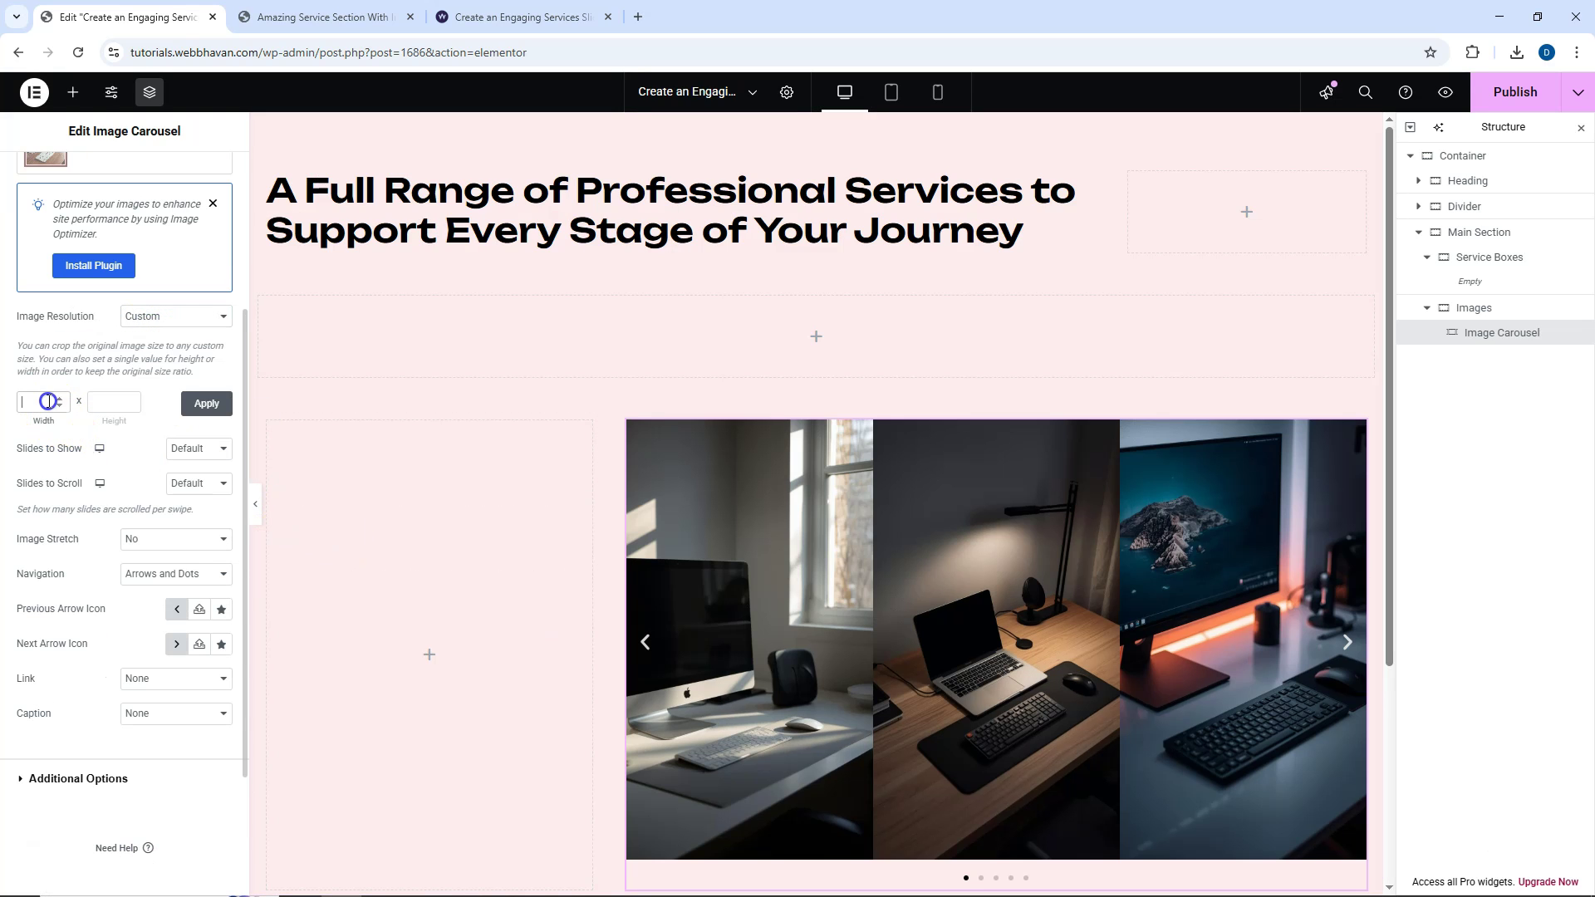
text(700)
click(206, 403)
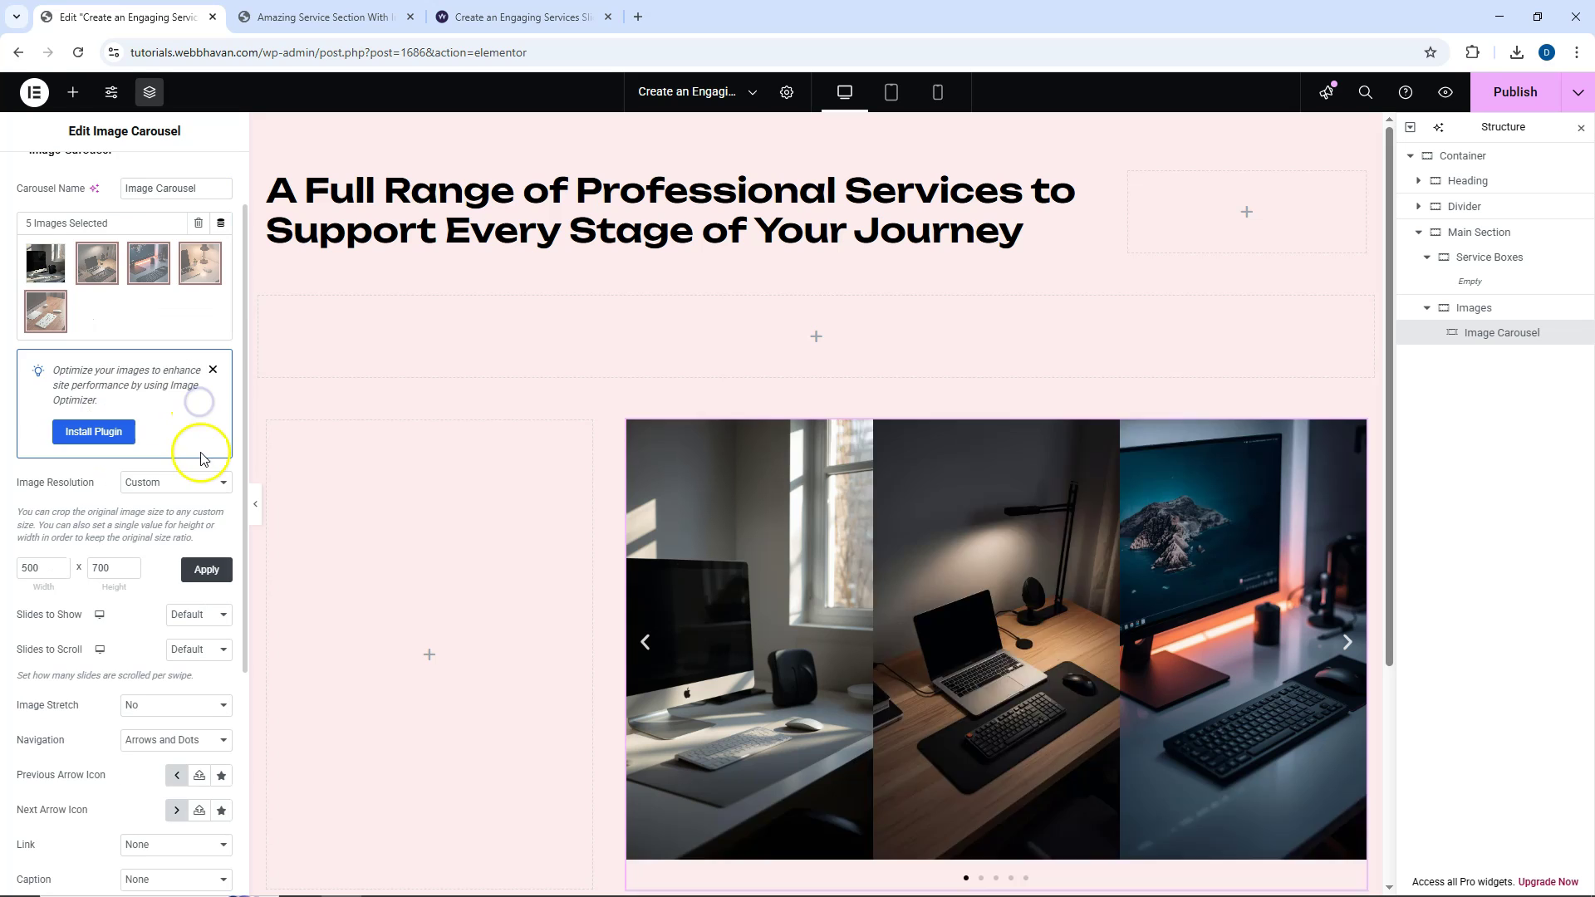
Set the carousel to show 3 slides and its navigation to None.
scroll(191, 449, down, 3)
click(187, 365)
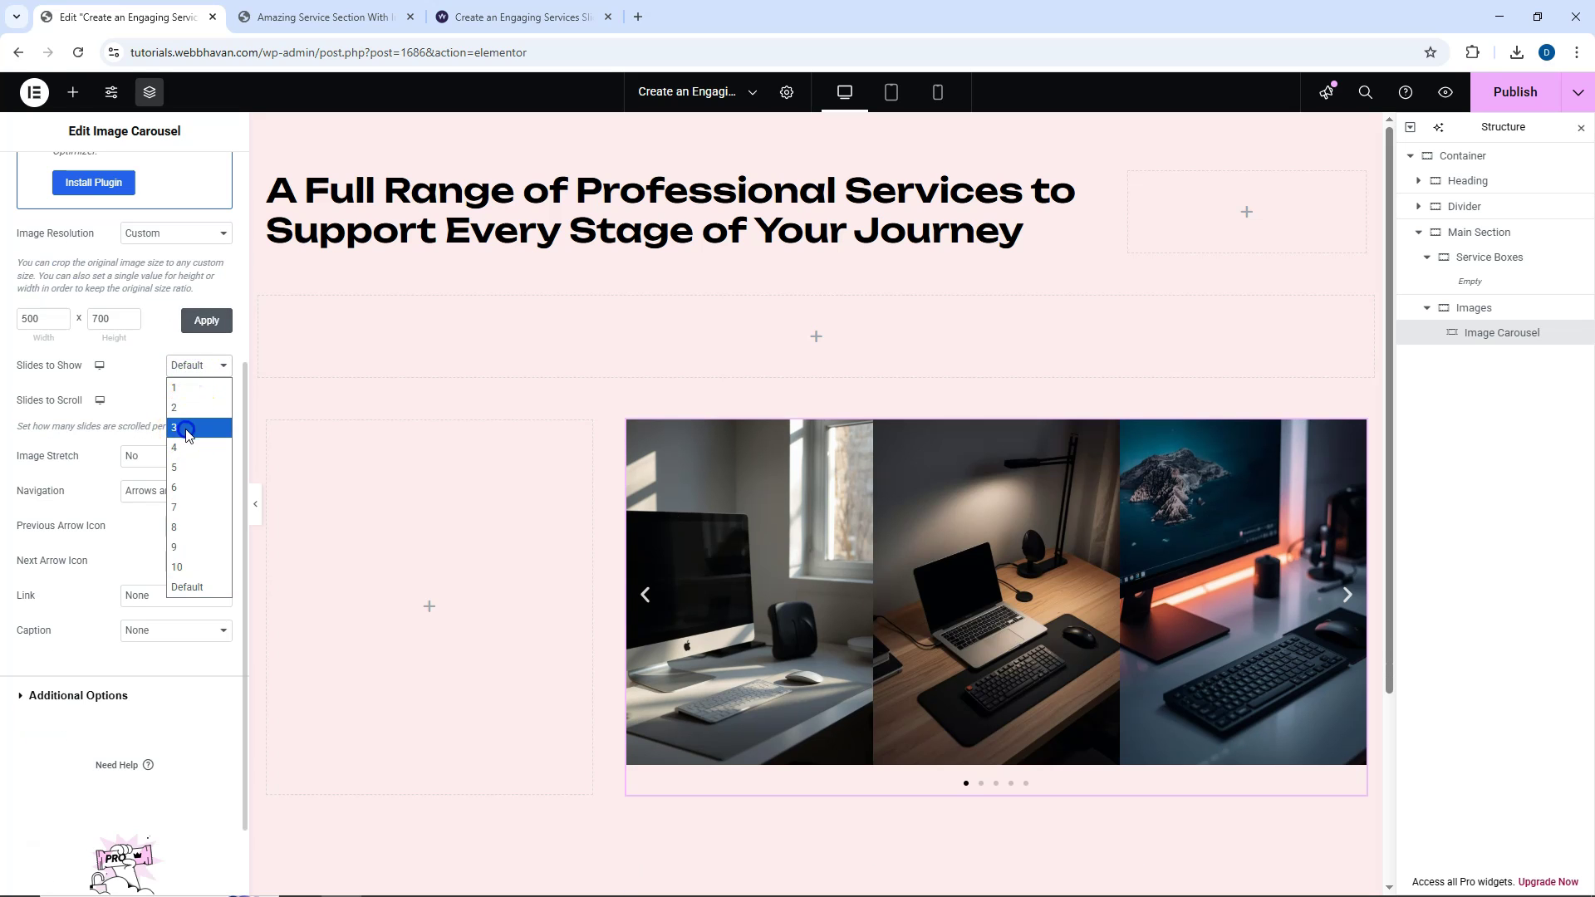
click(187, 428)
click(171, 496)
click(158, 556)
Turn off the carousel's pause on hover and pause on interaction, and set its autoplay speed to 1000.
click(108, 624)
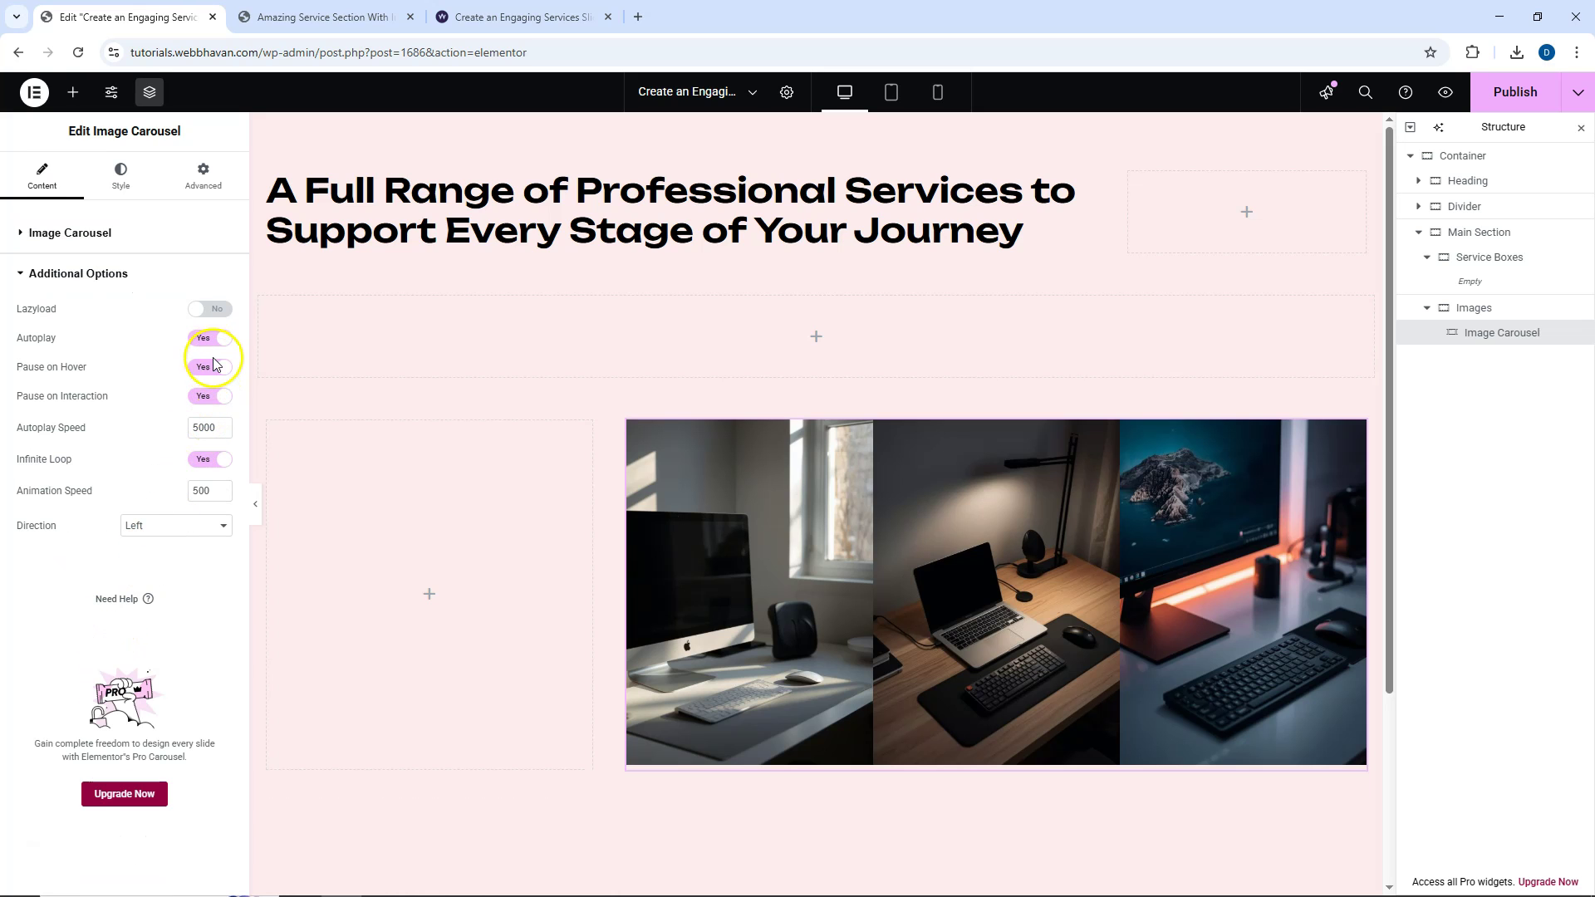
click(213, 397)
double_click(203, 428)
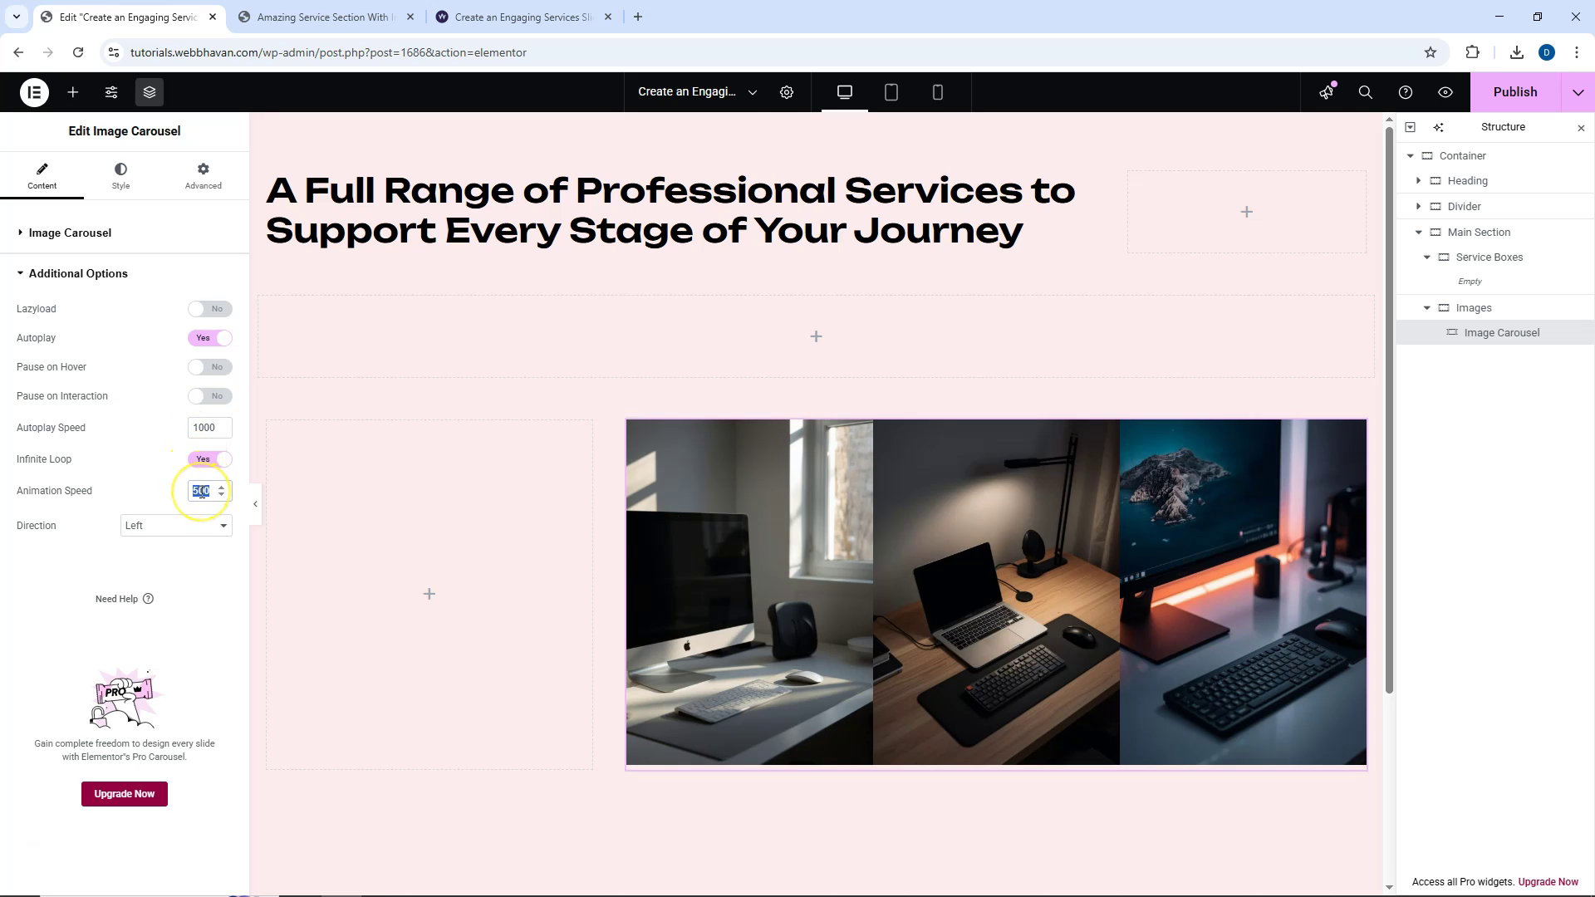
Give the carousel images a custom spacing of 20.
click(123, 193)
click(151, 308)
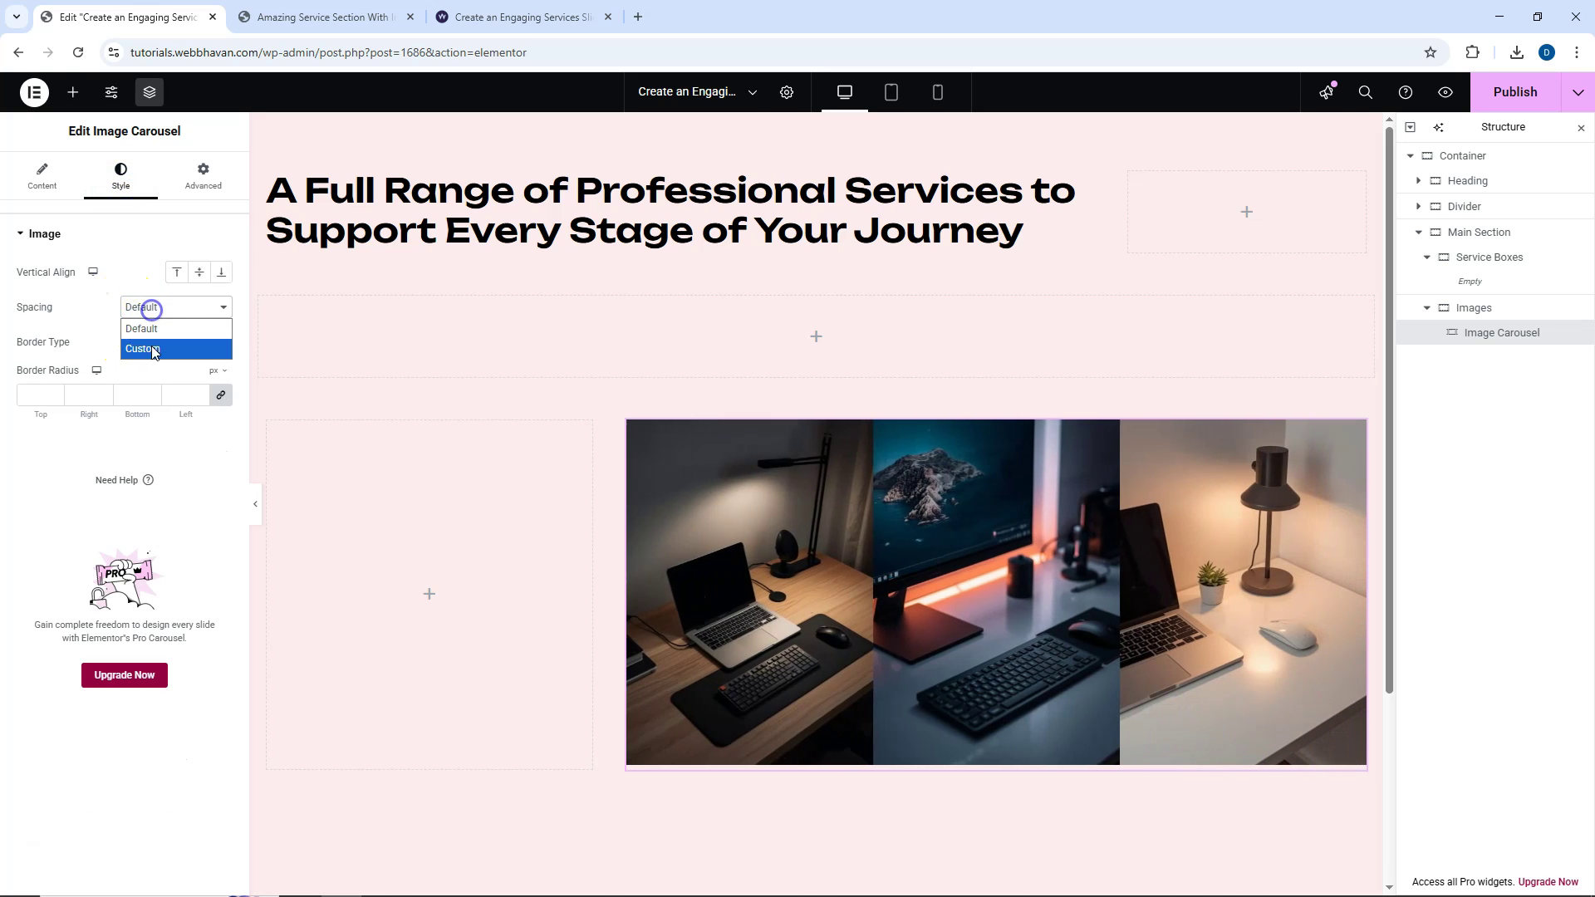
click(152, 349)
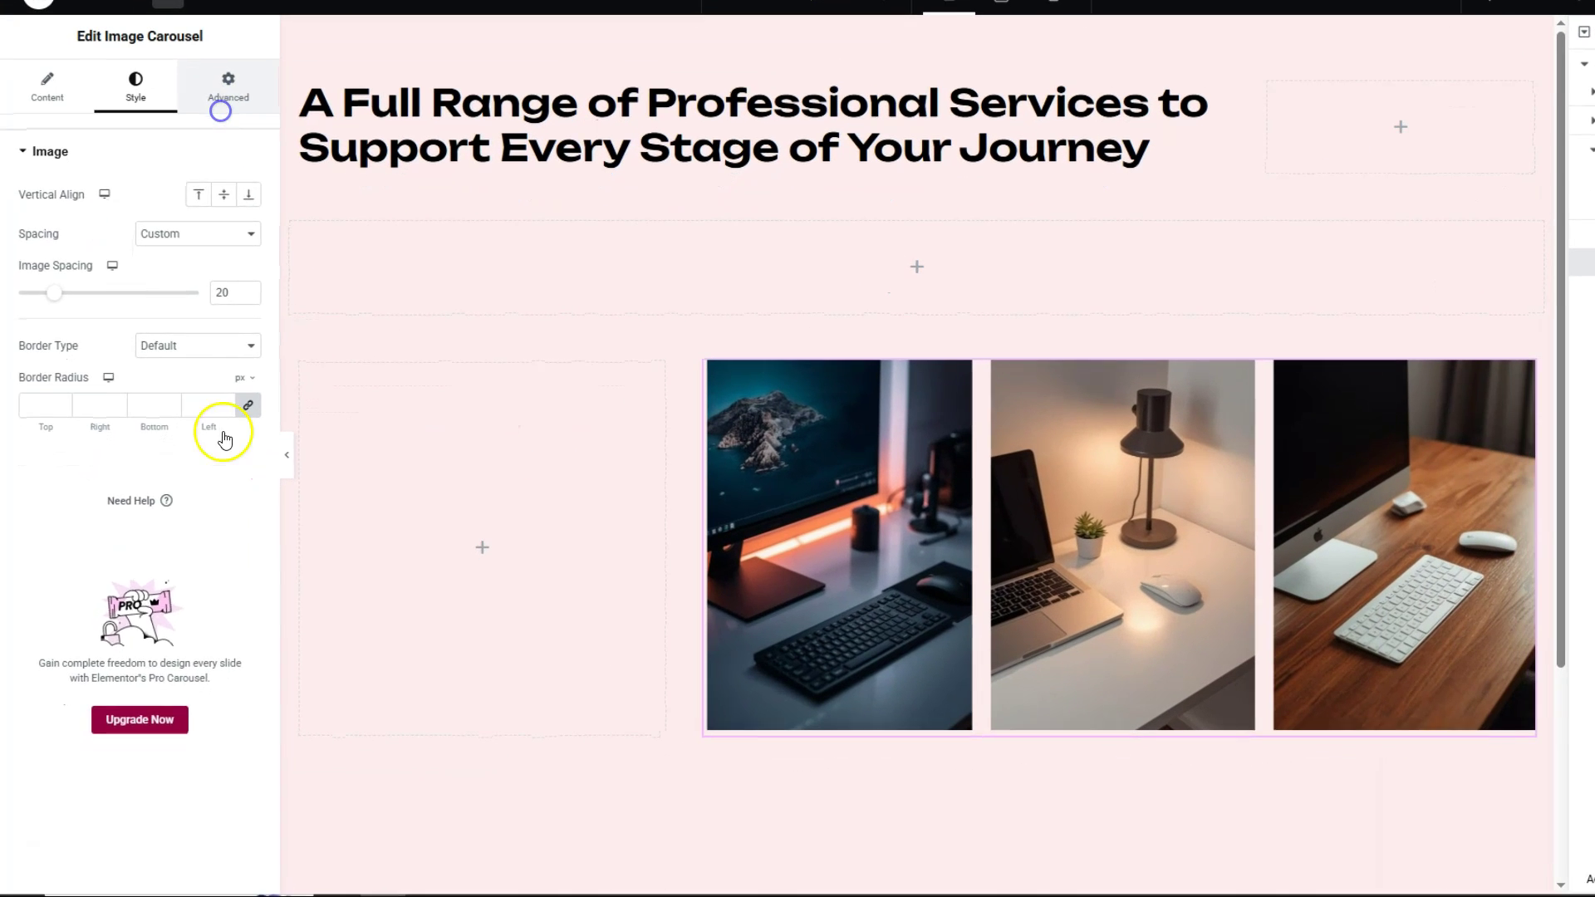
Assign the CSS class service_slider to the image carousel.
click(203, 175)
scroll(125, 466, down, 3)
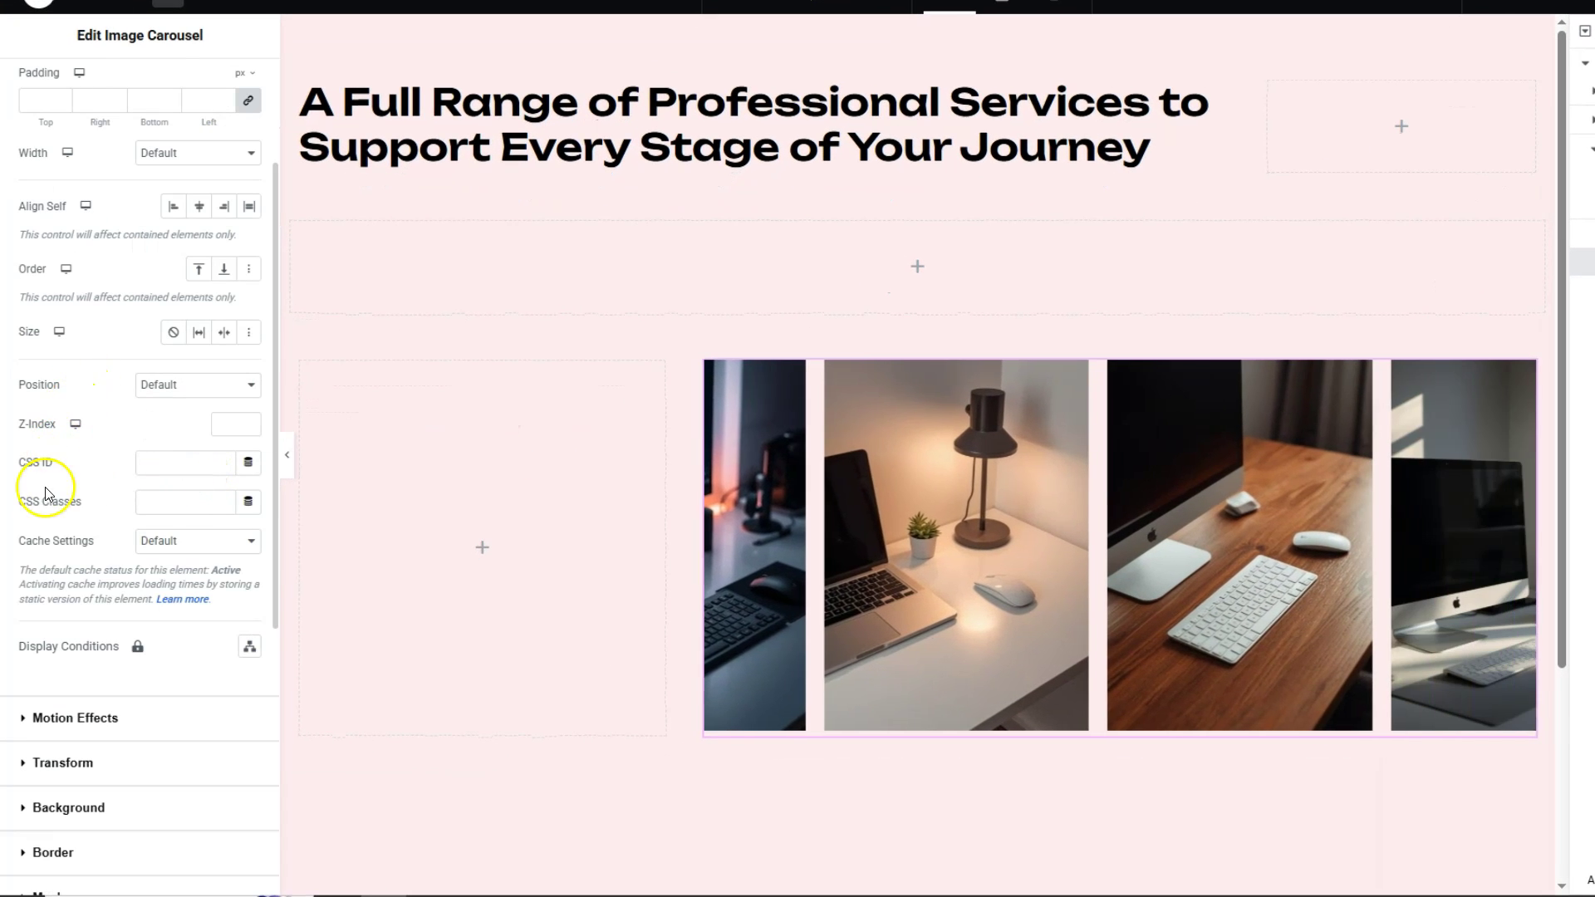
click(172, 508)
text(service)
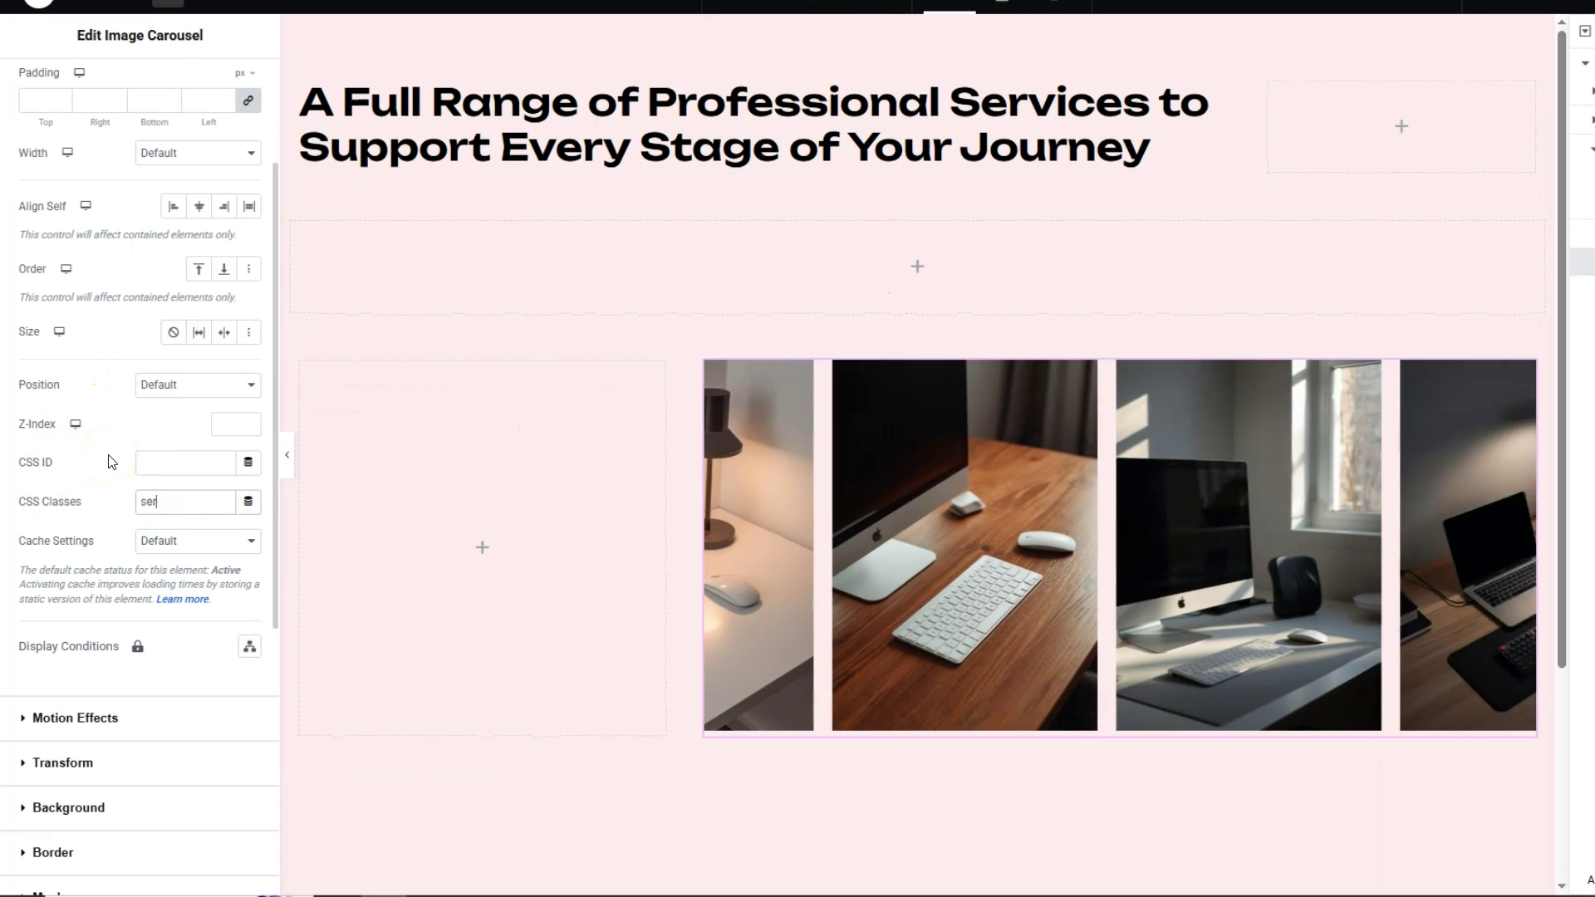
text(_slider)
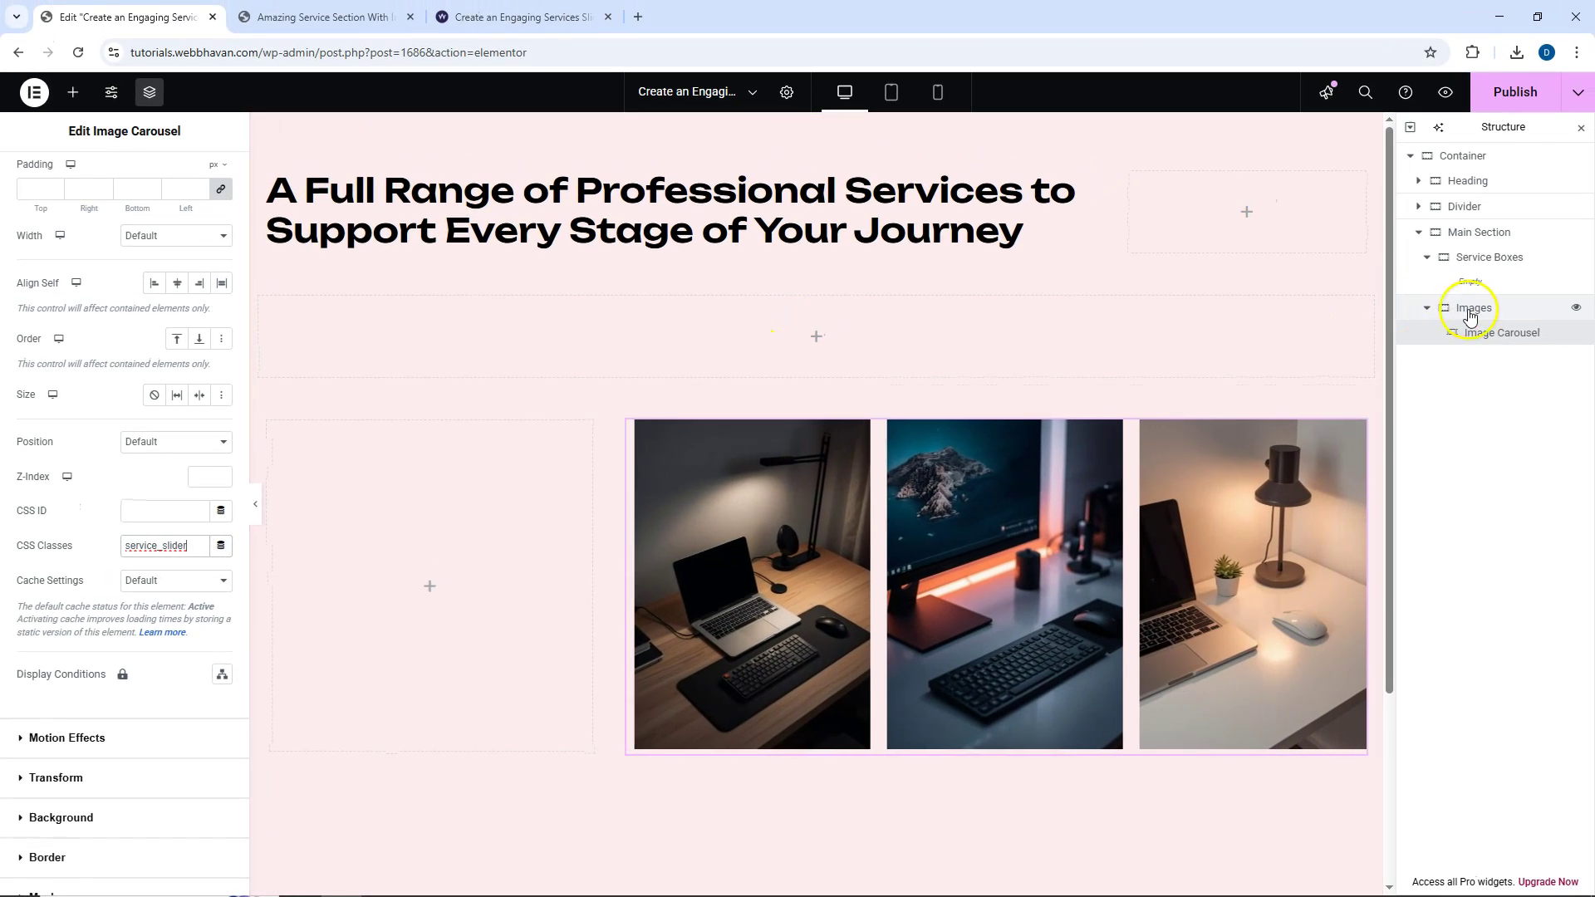
Collapse Images in the page structure and add a container inside Service Boxes.
click(1594, 242)
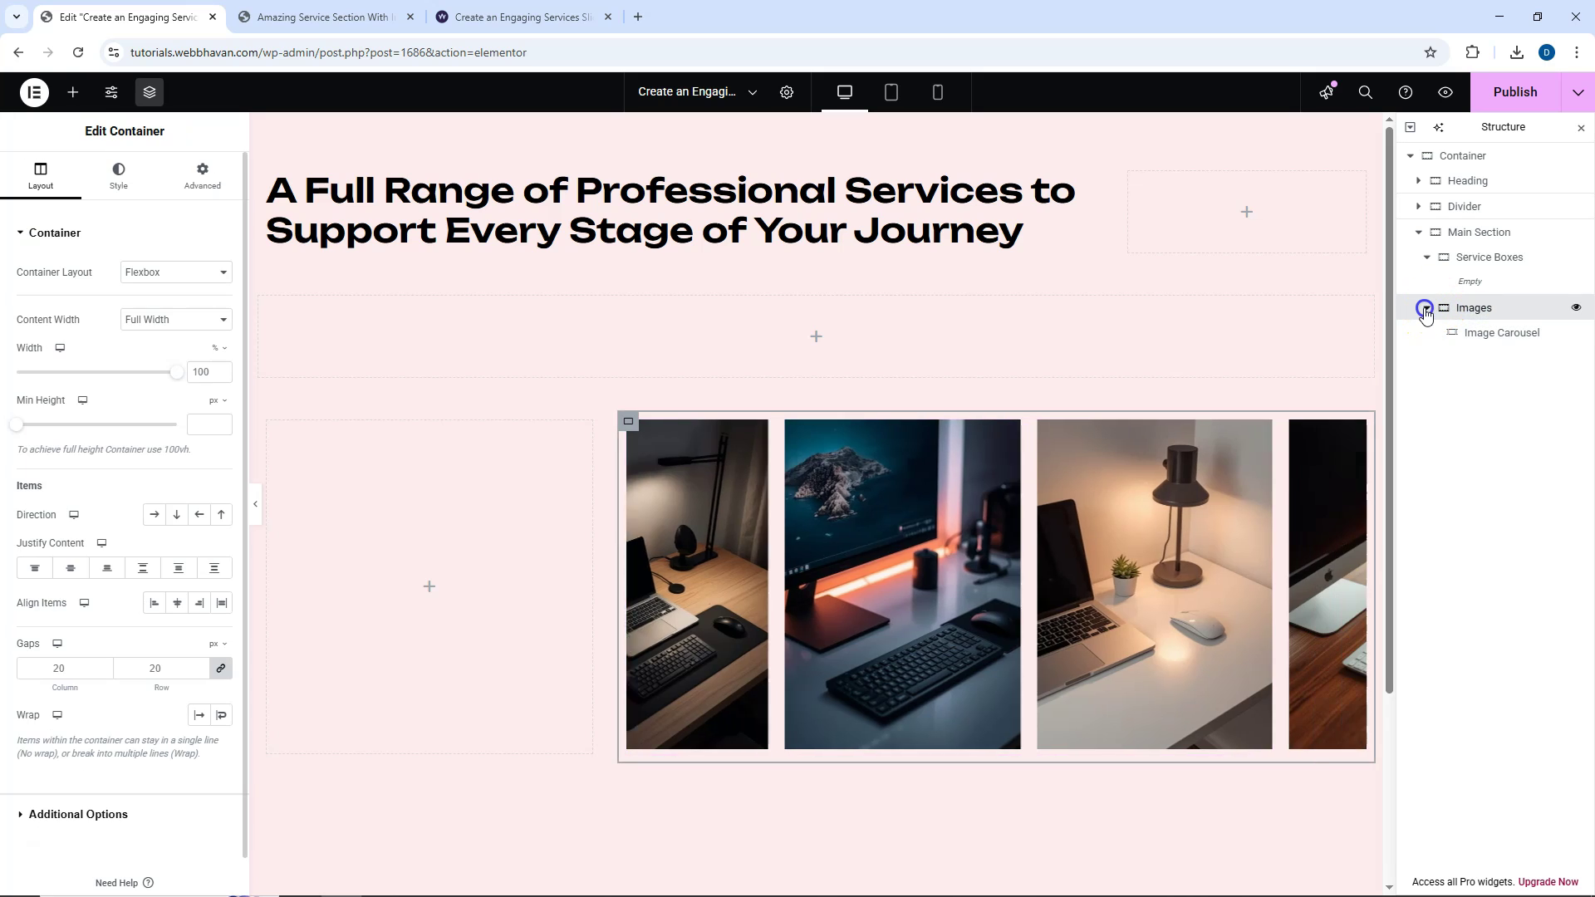
click(1435, 309)
click(1485, 261)
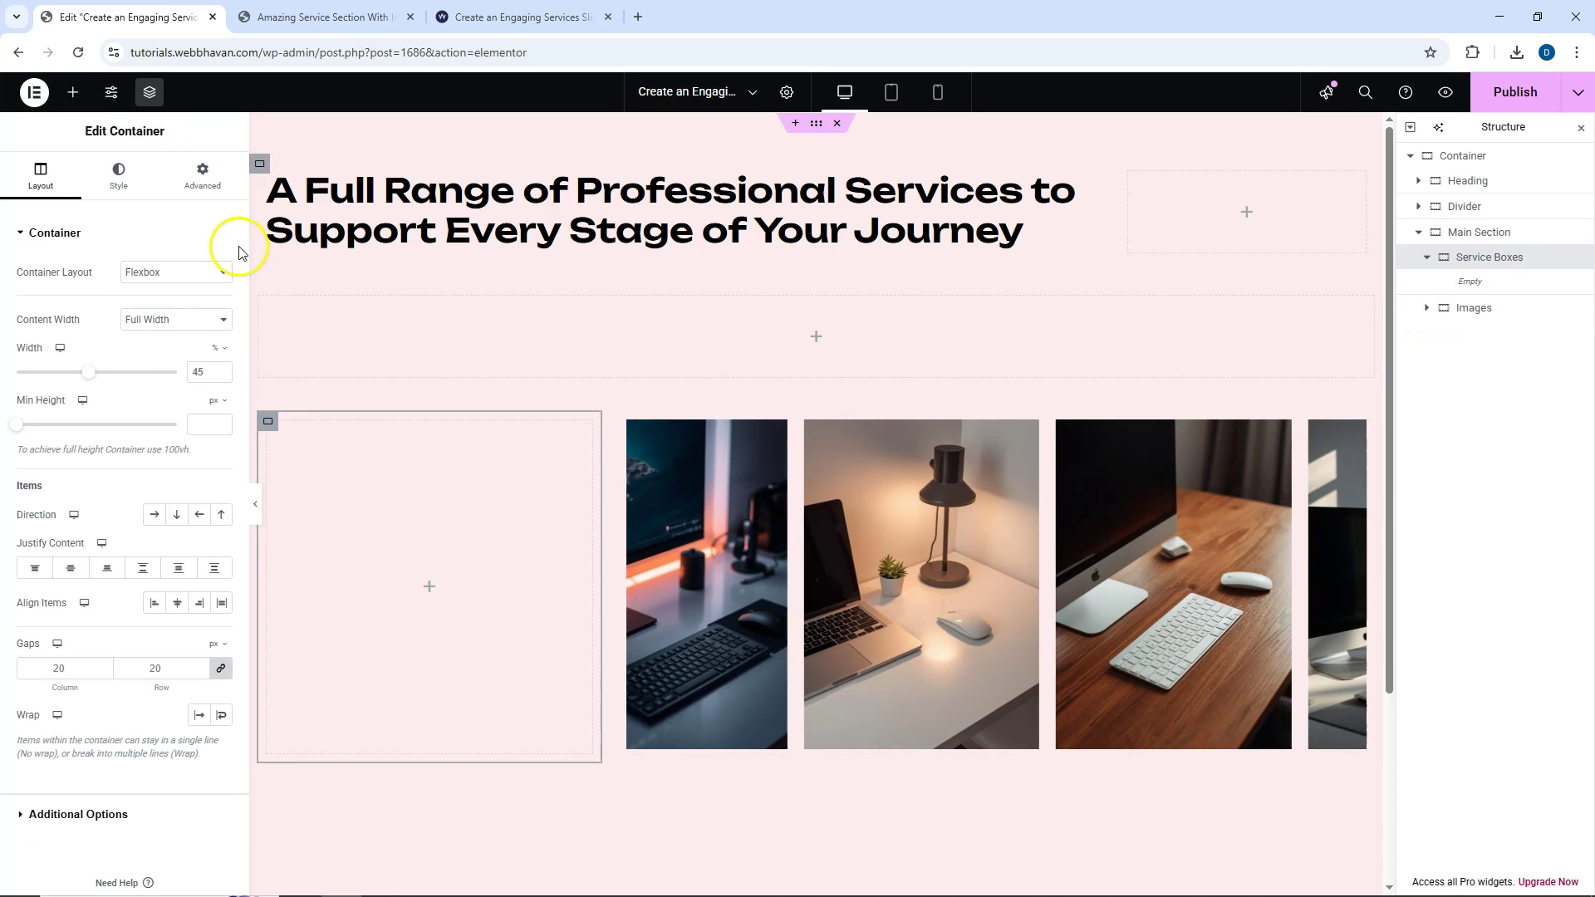
click(73, 93)
click(77, 290)
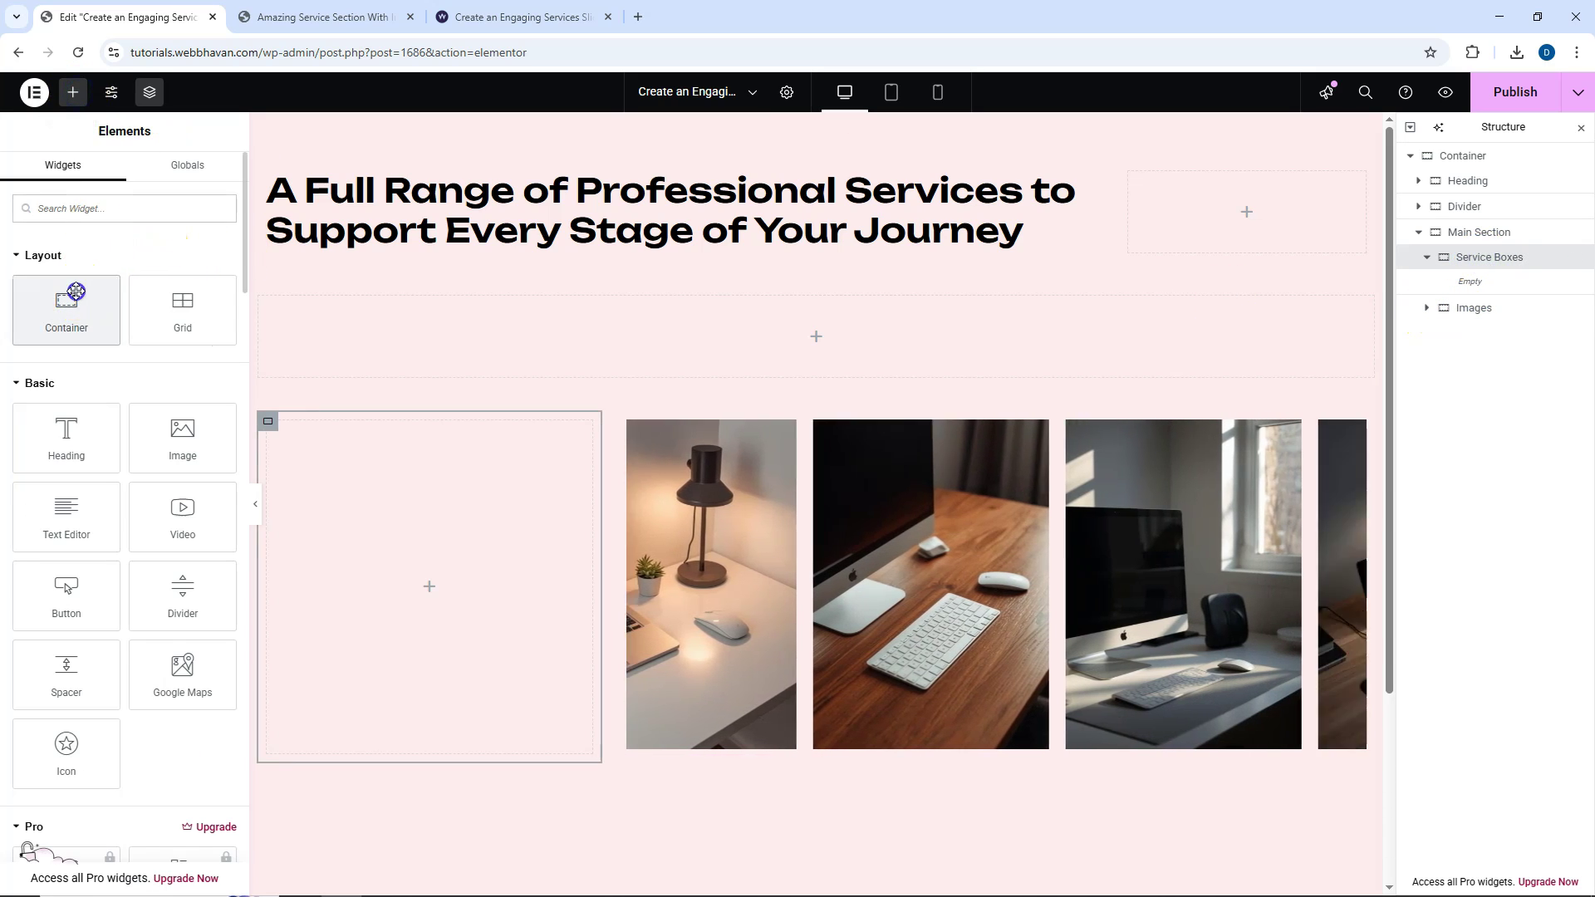
Remove the padding of the Service Boxes container.
click(1477, 256)
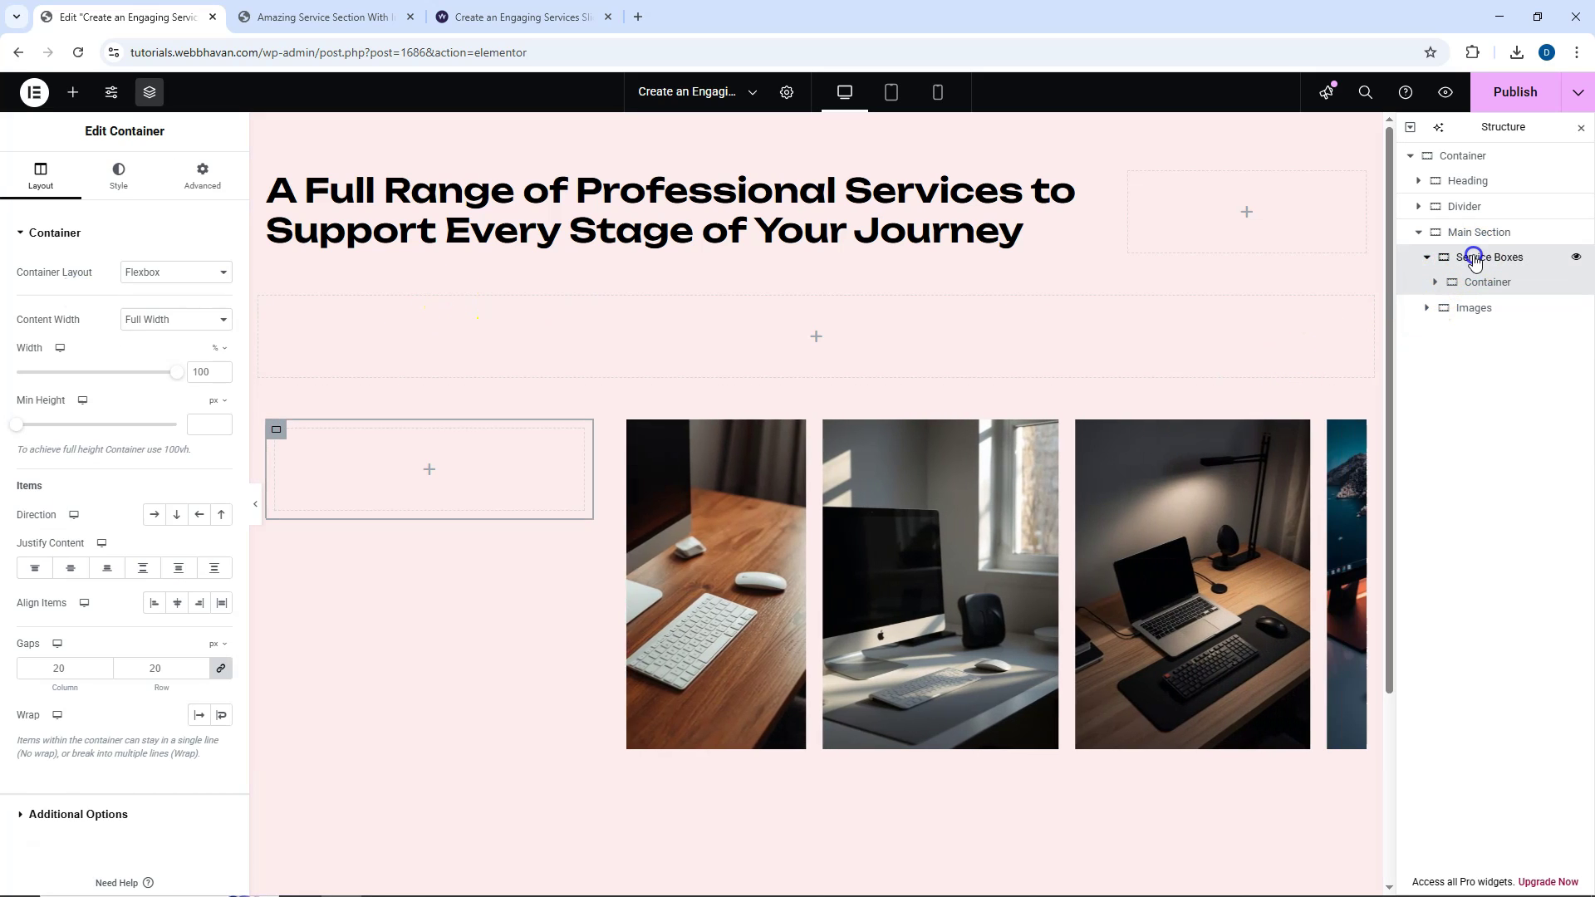
click(202, 176)
click(221, 356)
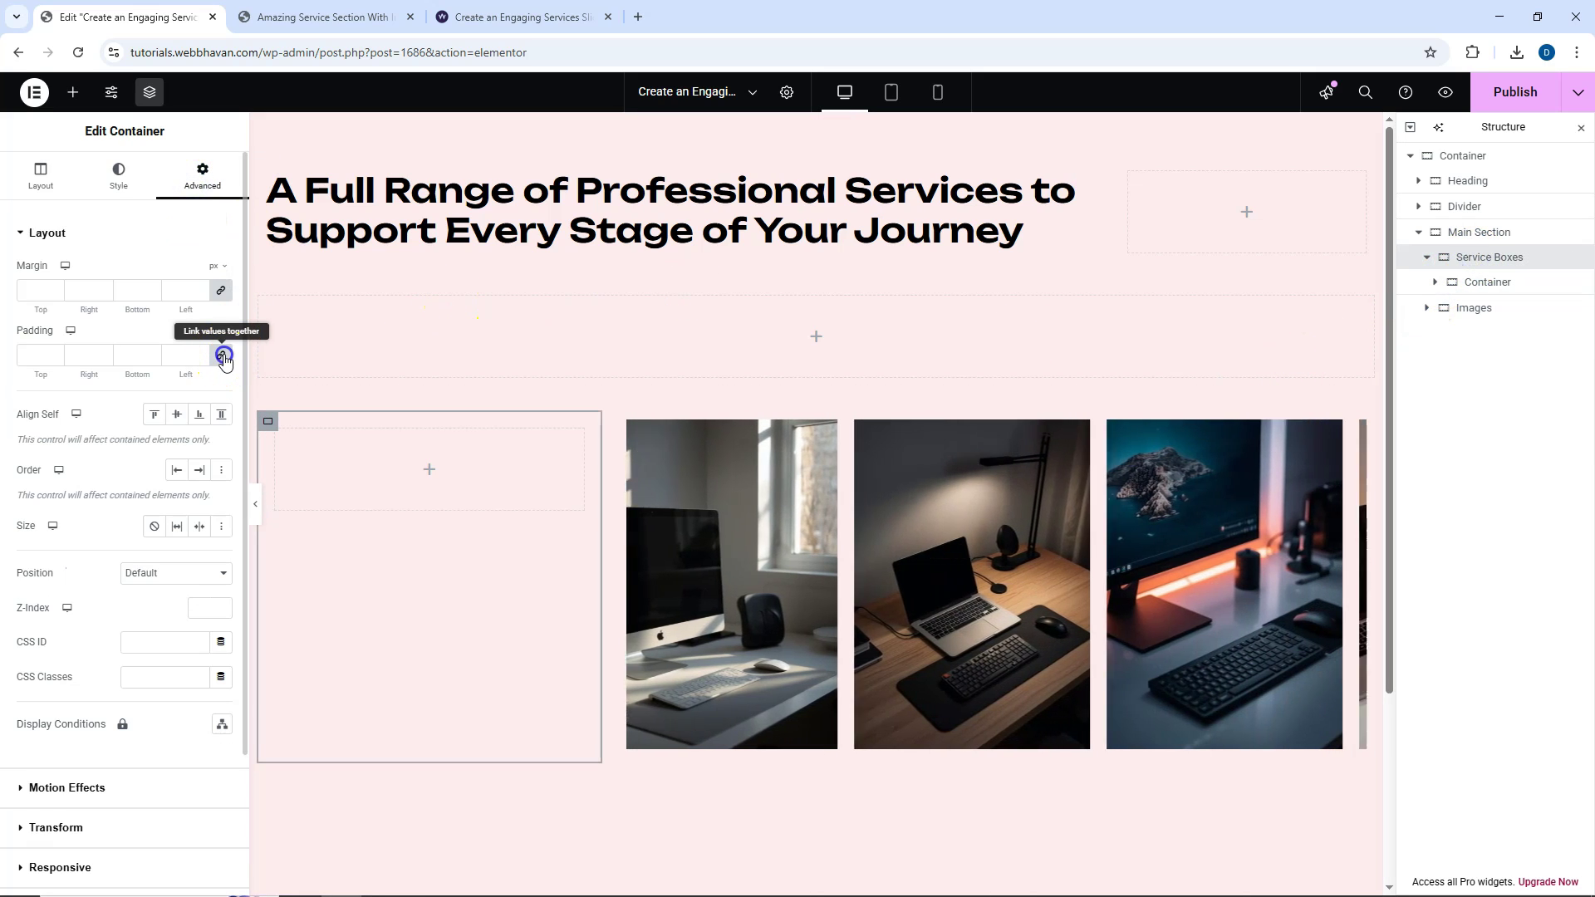
Rename the container inside Service Boxes as Service 01.
double_click(1477, 283)
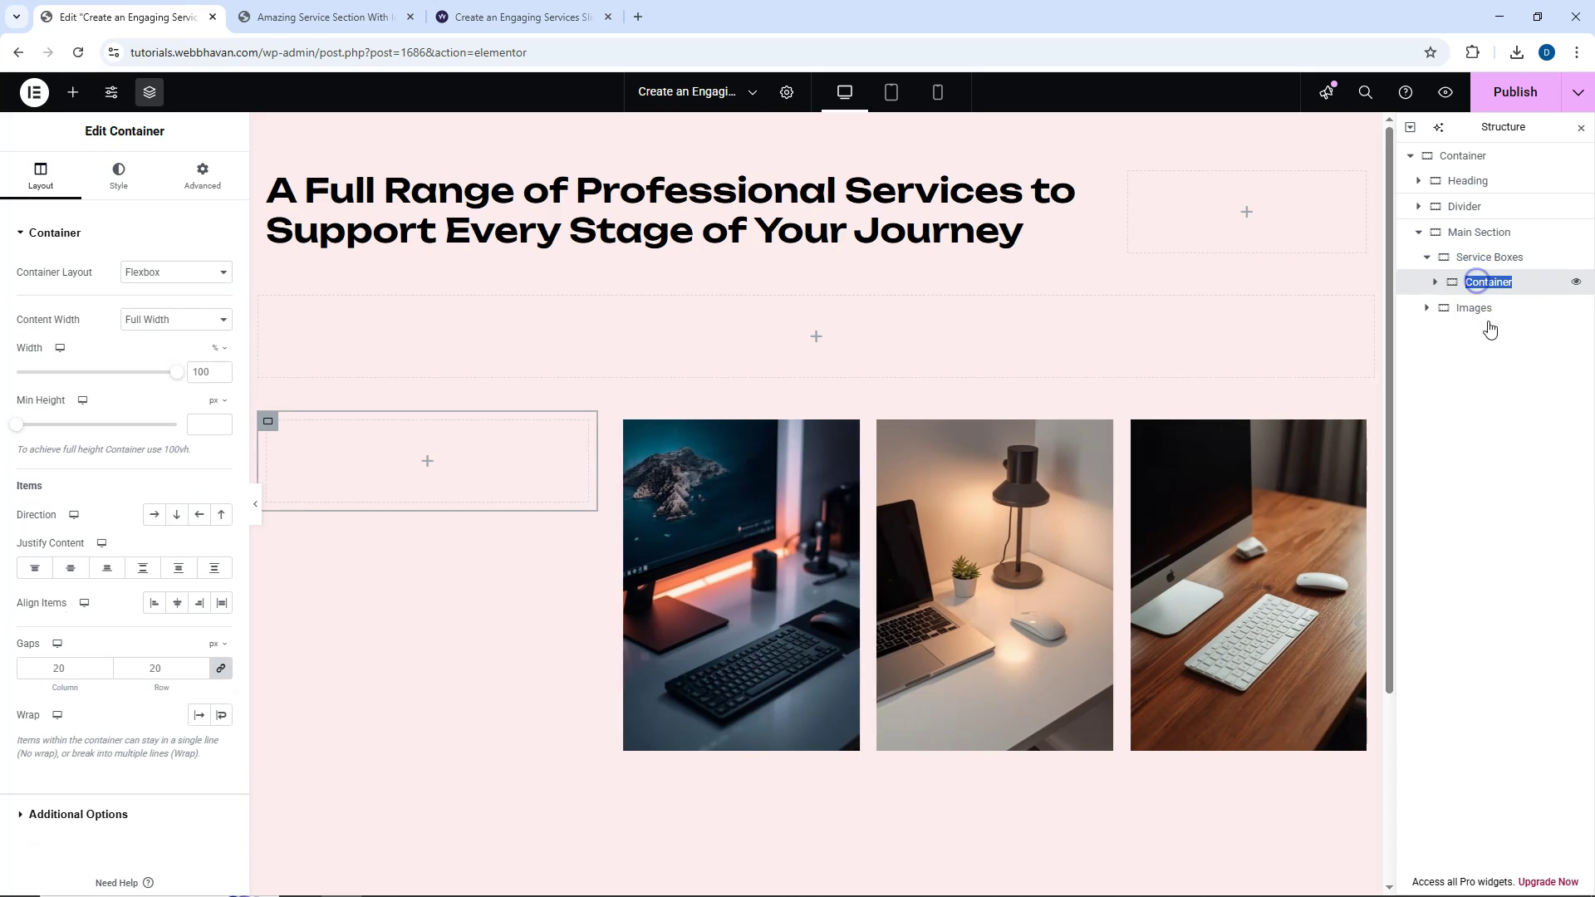
text(Serv)
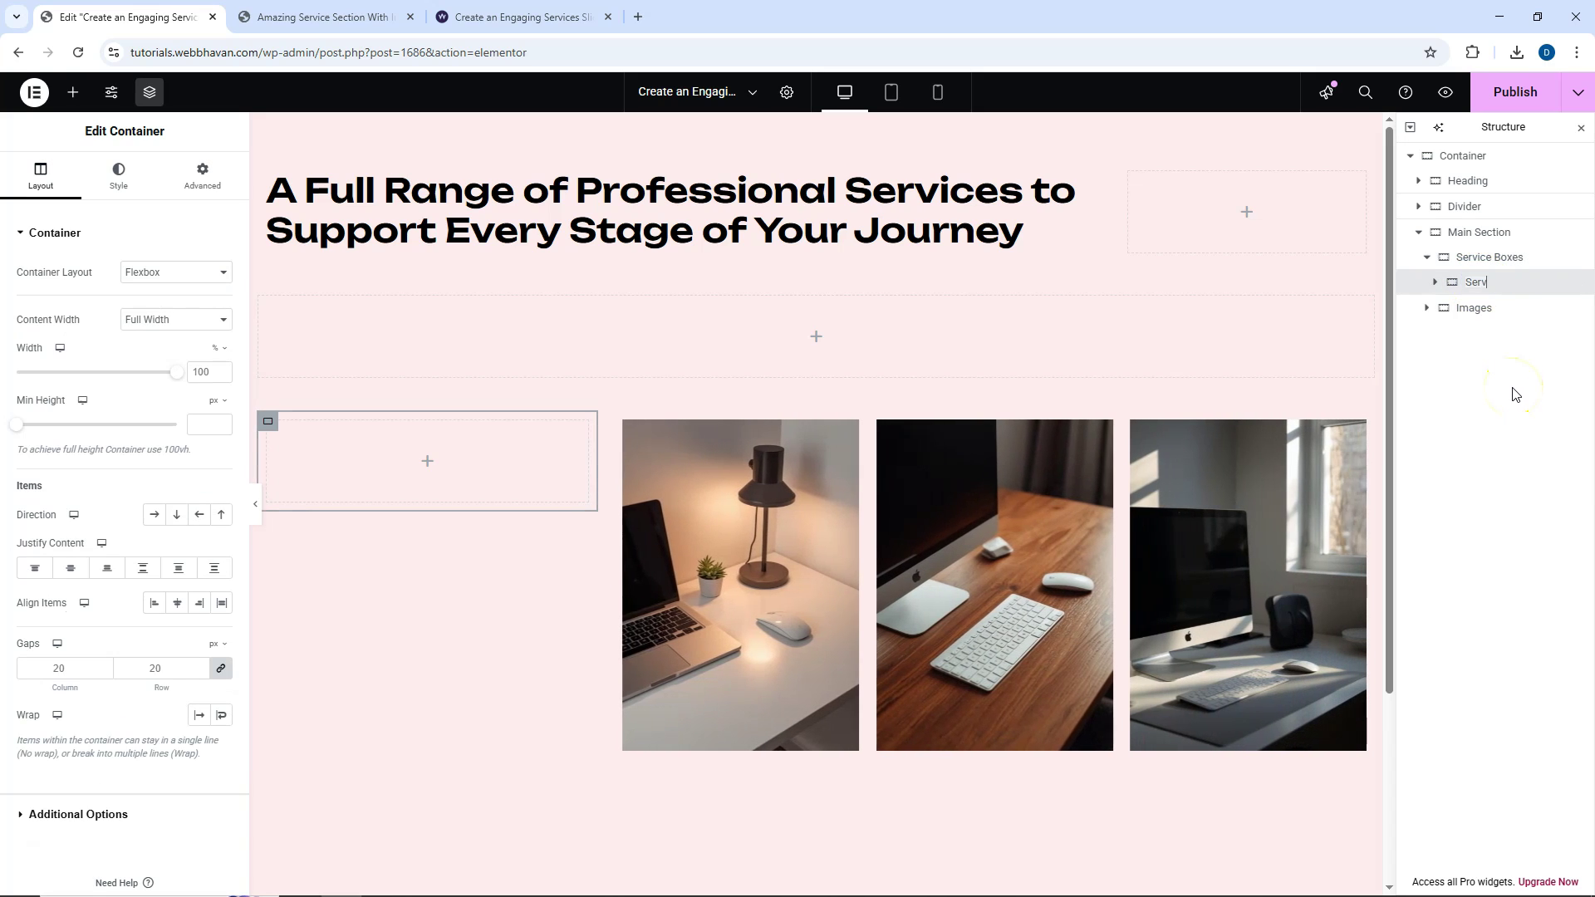
text(ice 01)
key(Return)
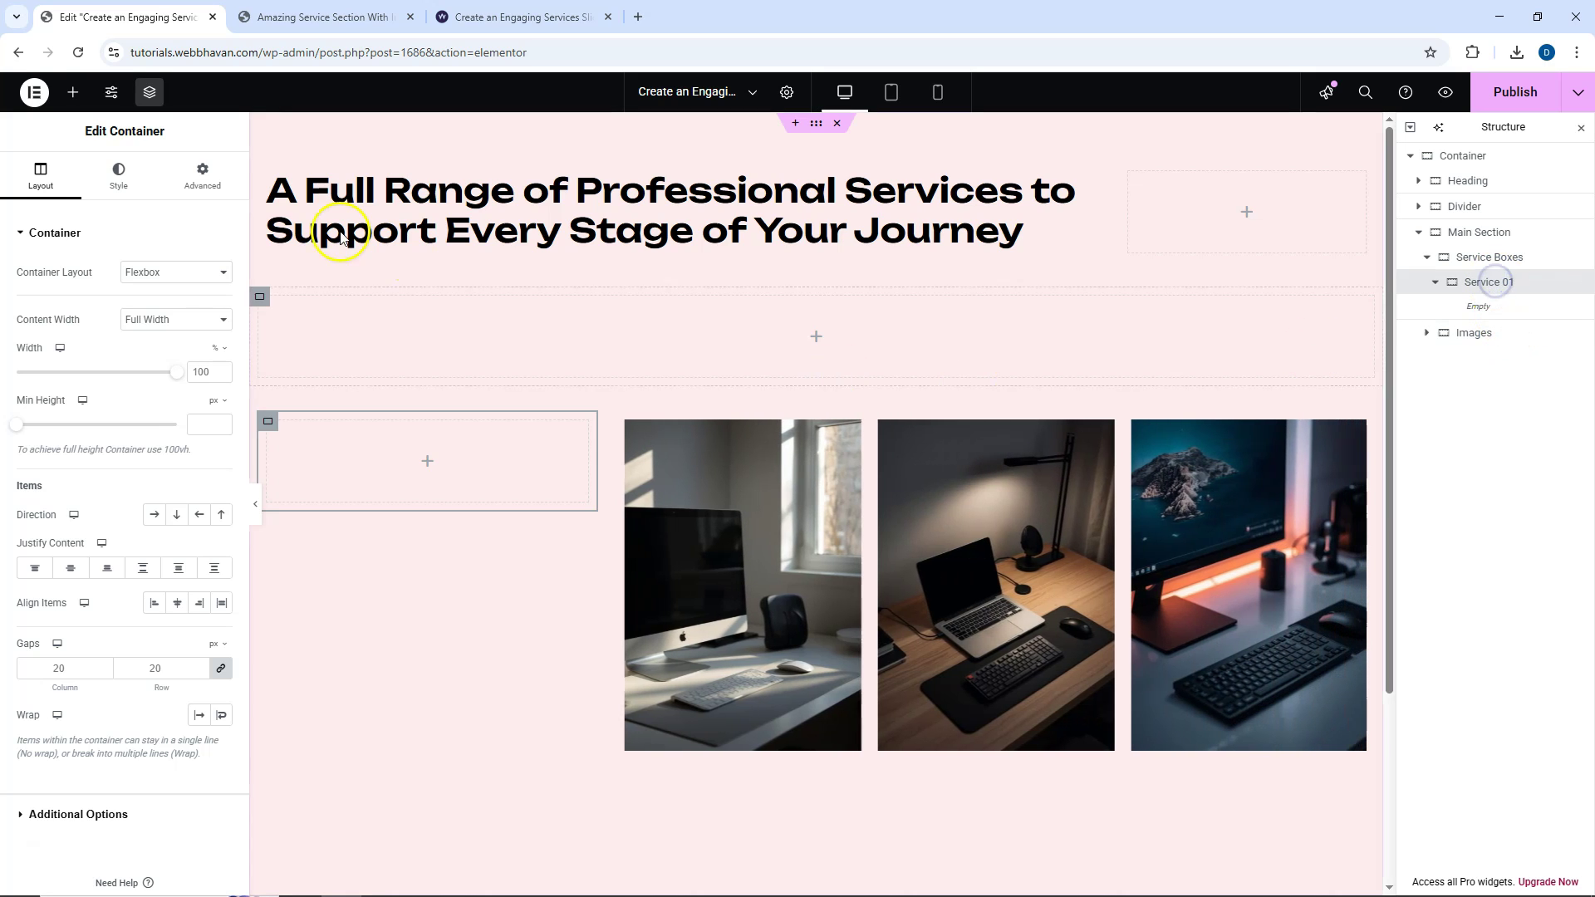
Add a Heading widget to the Service 01 container with the title 01.
click(72, 92)
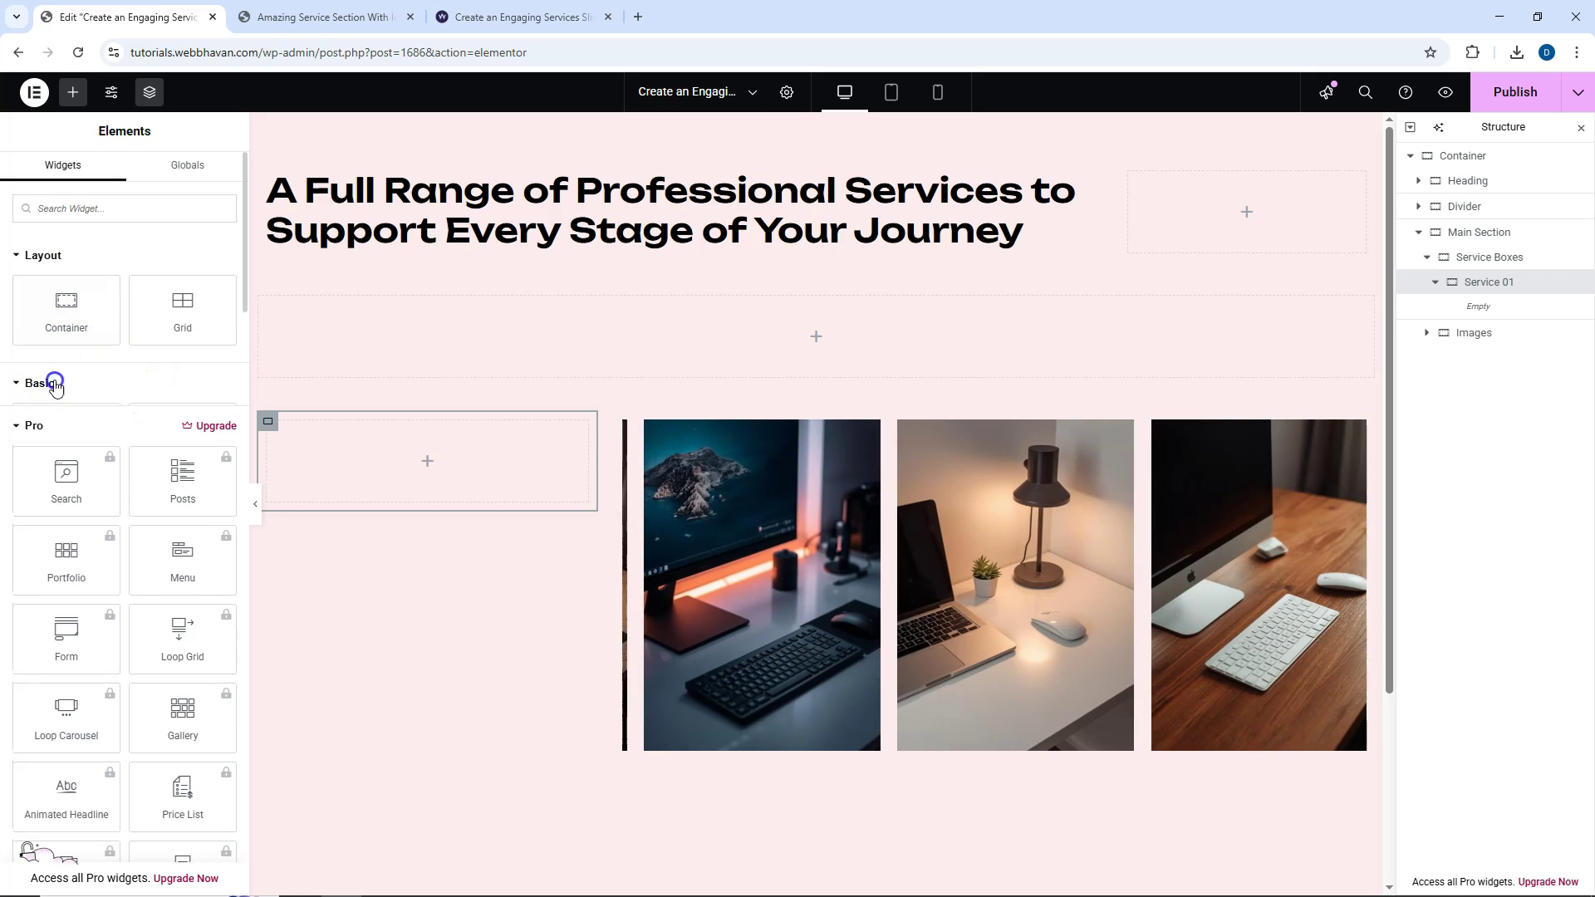
click(46, 383)
click(69, 445)
triple_click(137, 321)
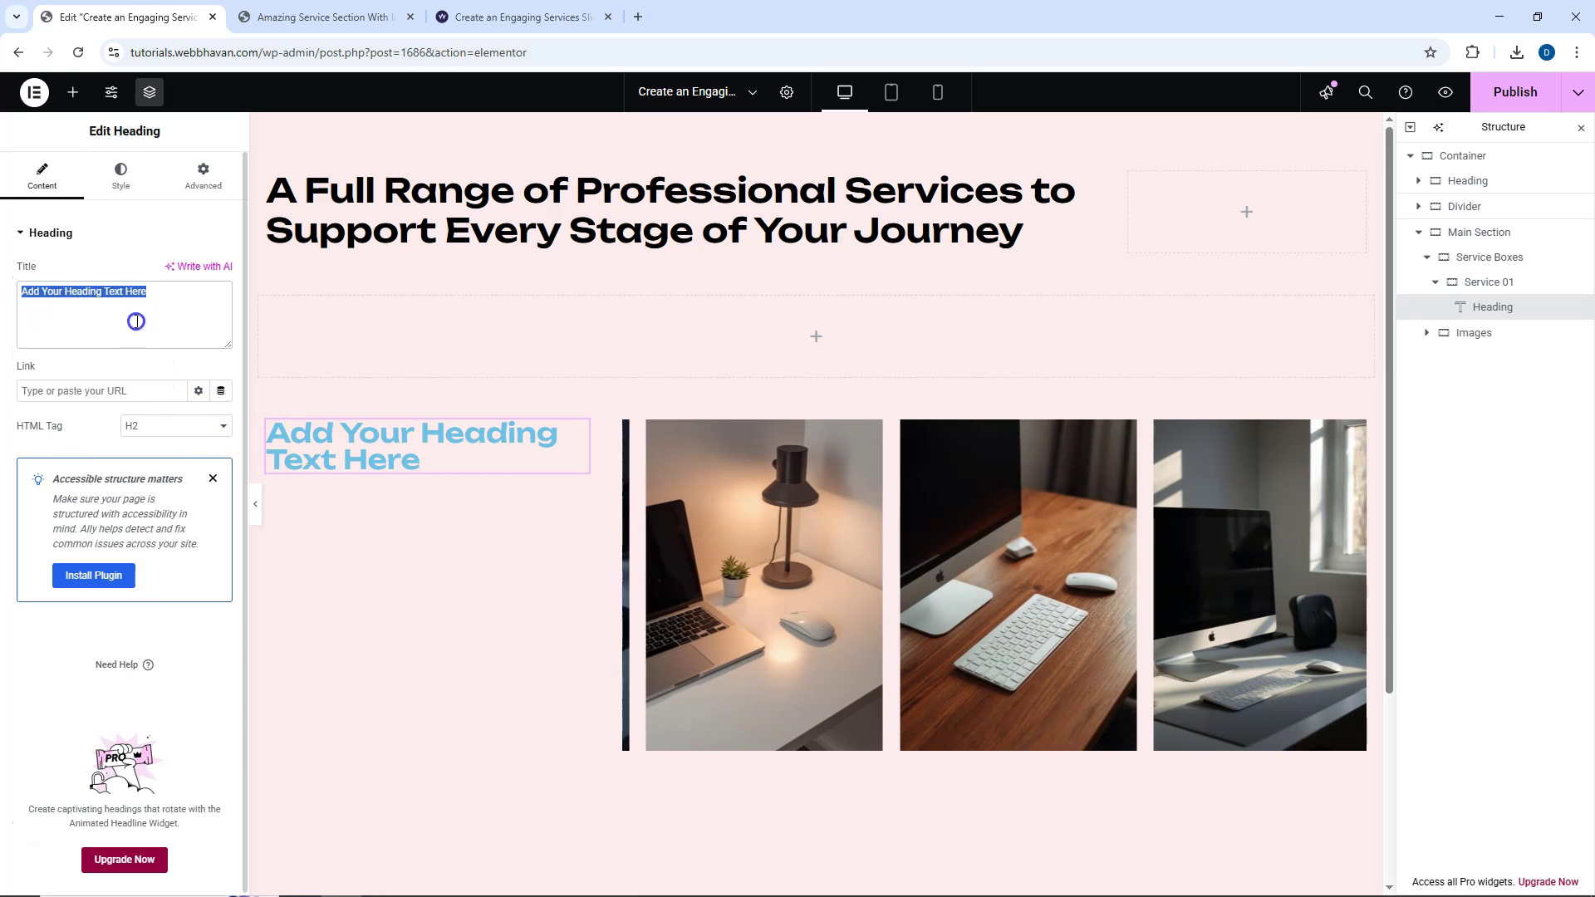
text(01)
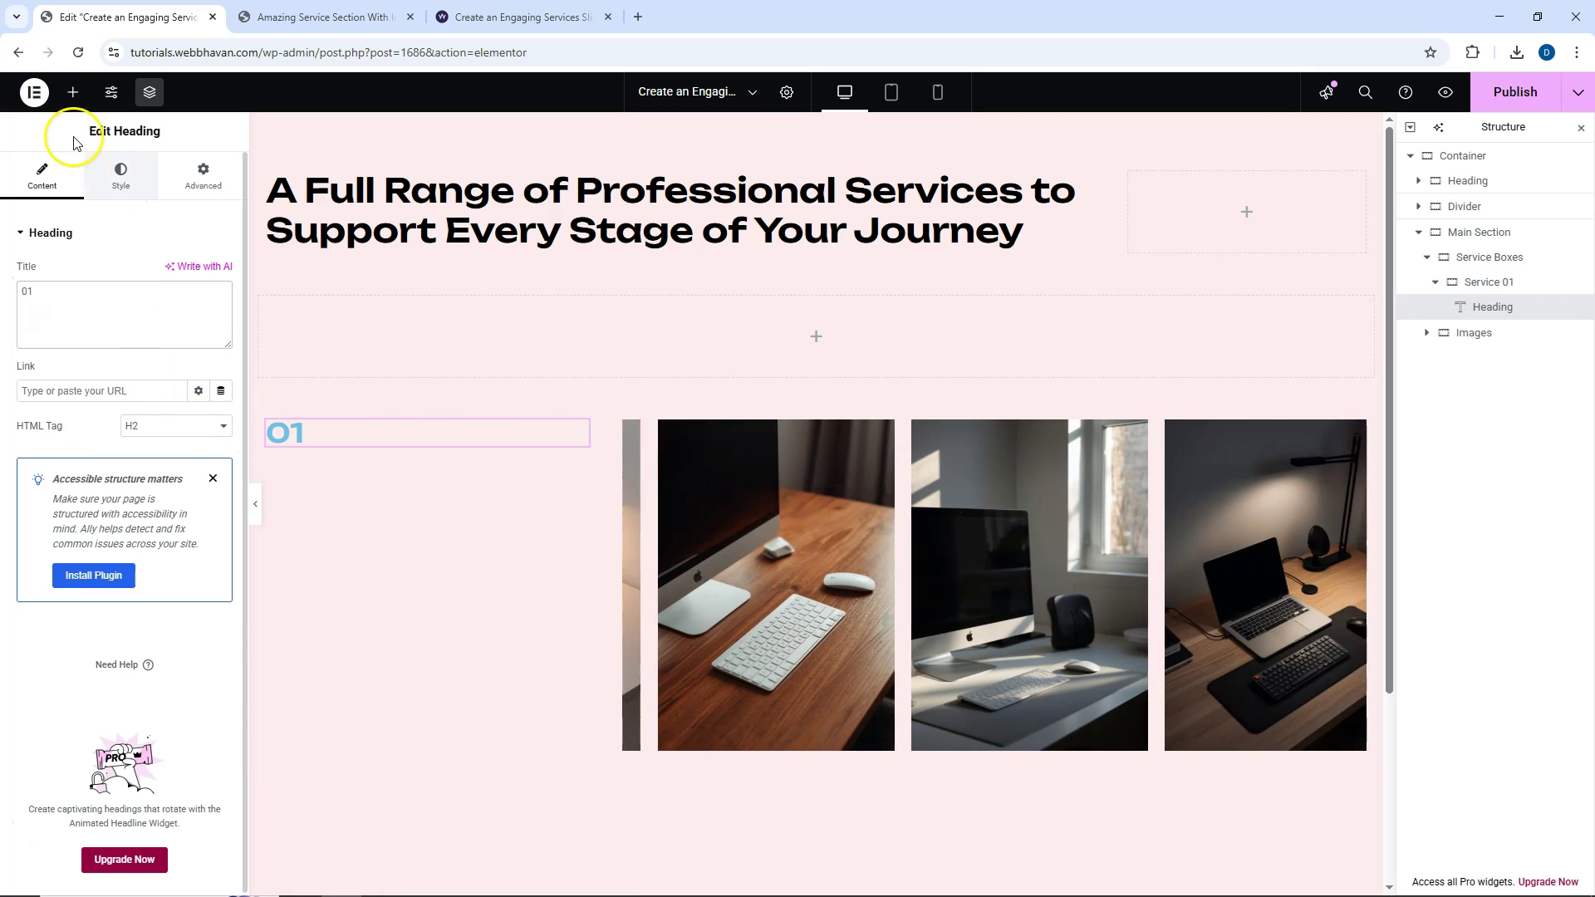
Add a Spacer below the 01 heading, followed by a second heading titled Service 01.
click(85, 208)
text(spac)
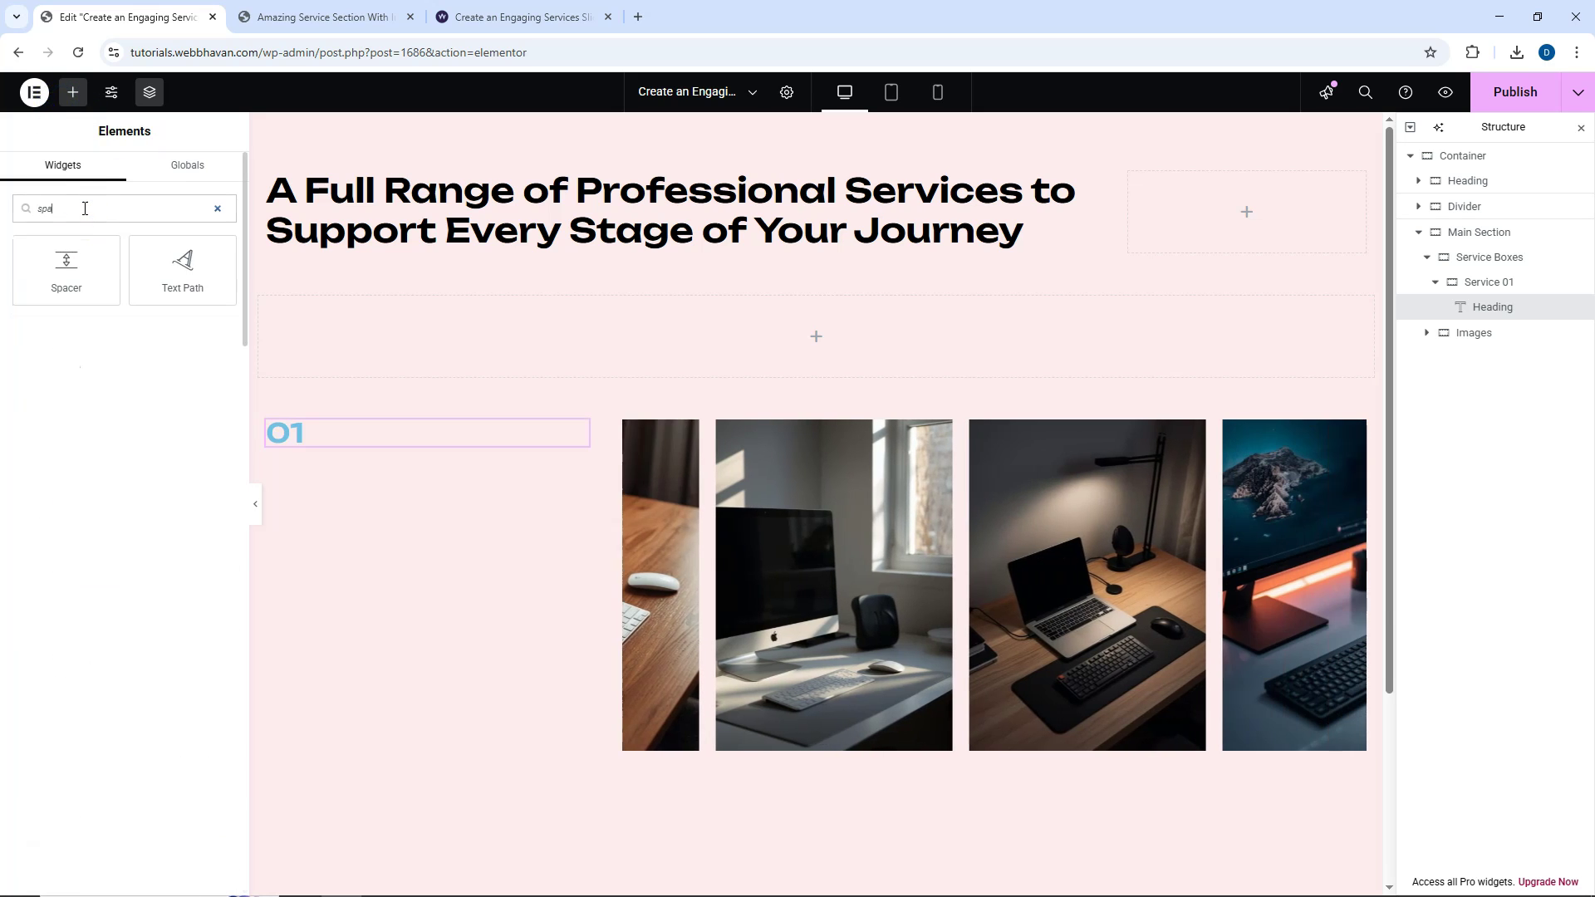
click(72, 92)
click(70, 451)
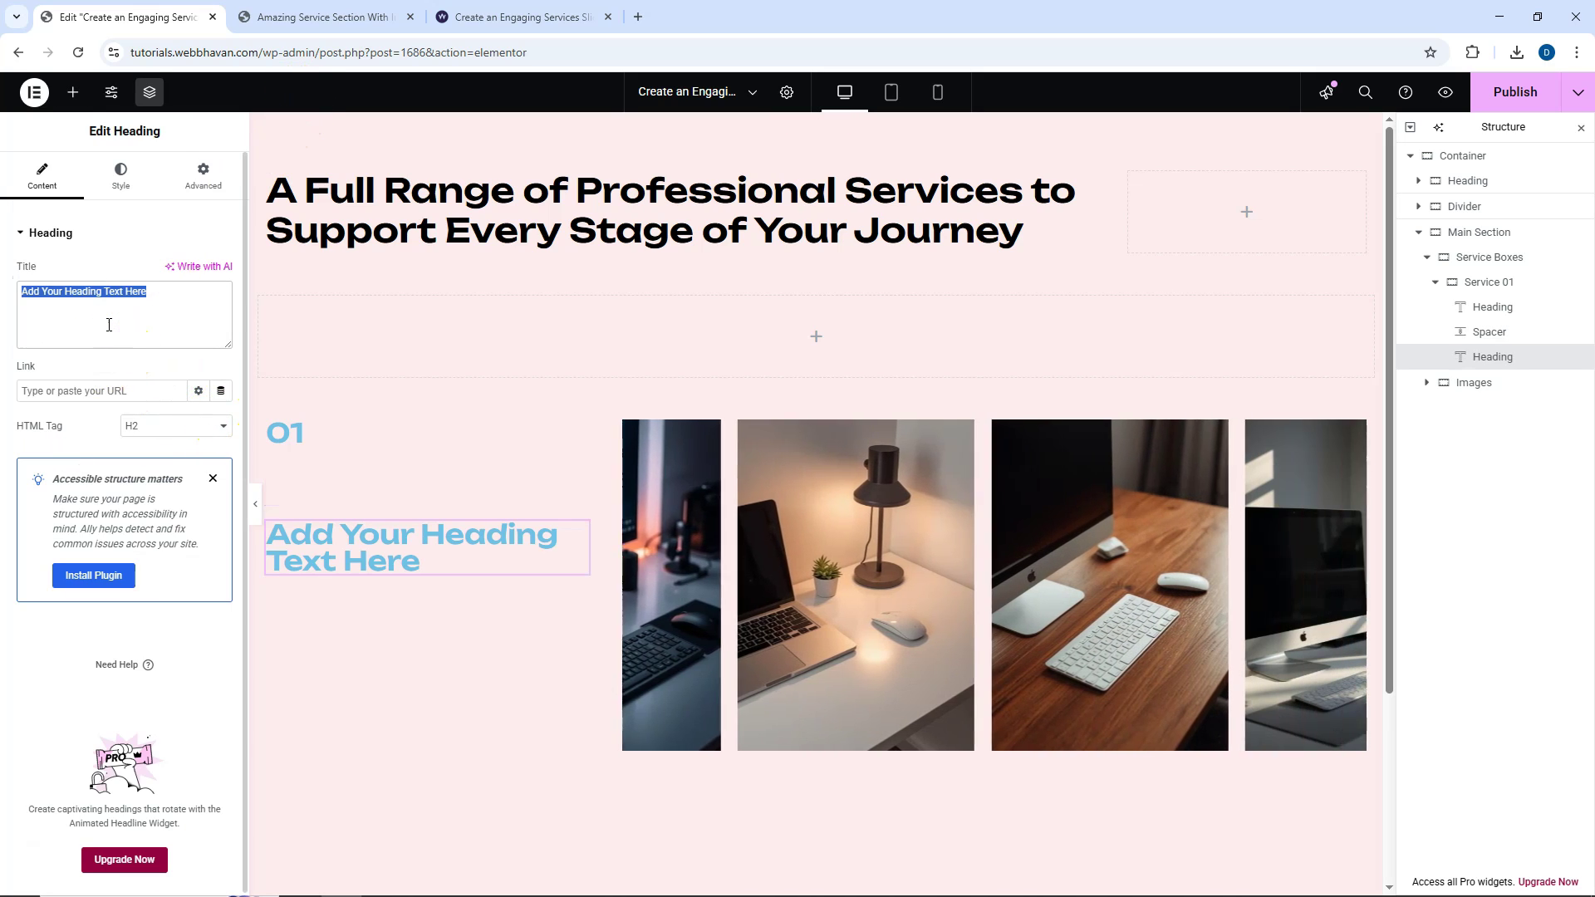
text(Service 01)
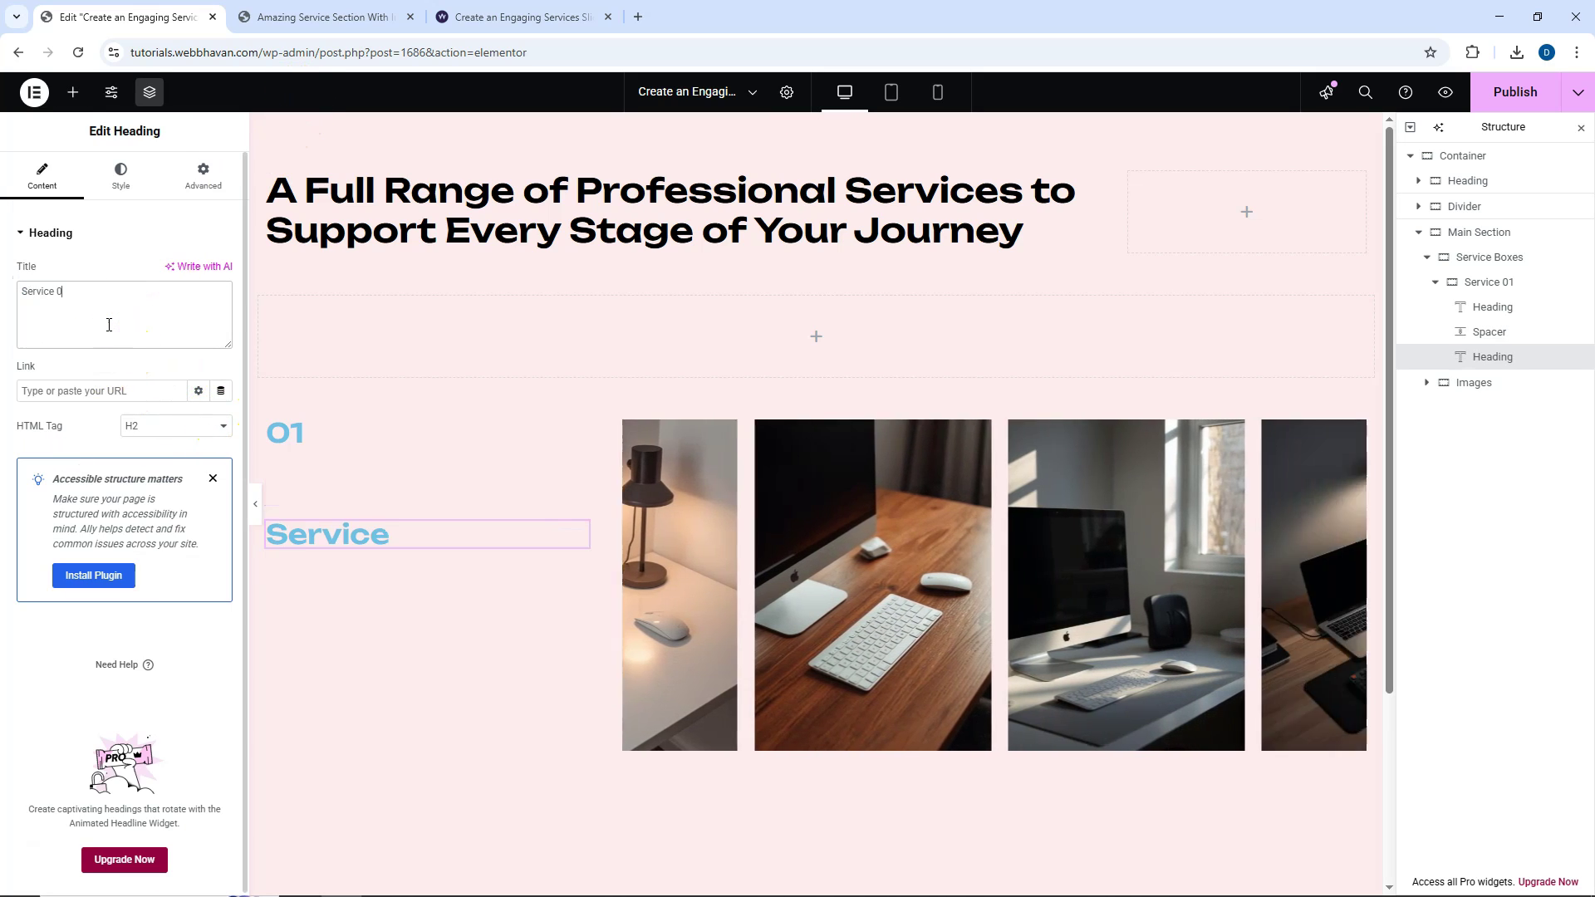
Add a Text Editor, a Spacer and a Button below the Service 01 heading in the Service 01 container.
click(72, 94)
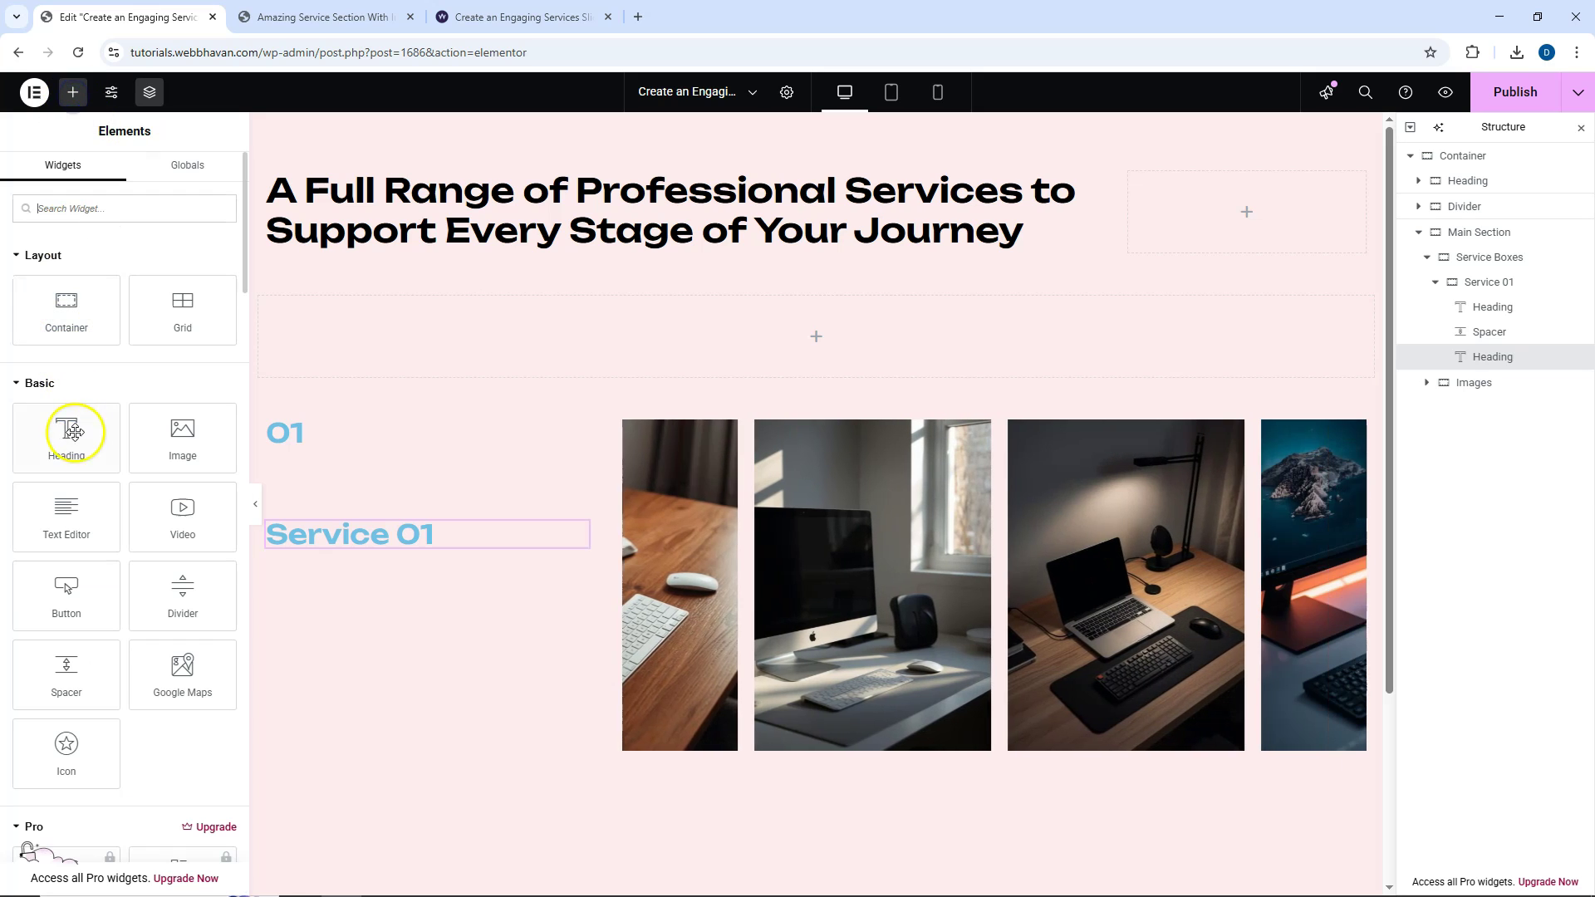
click(71, 508)
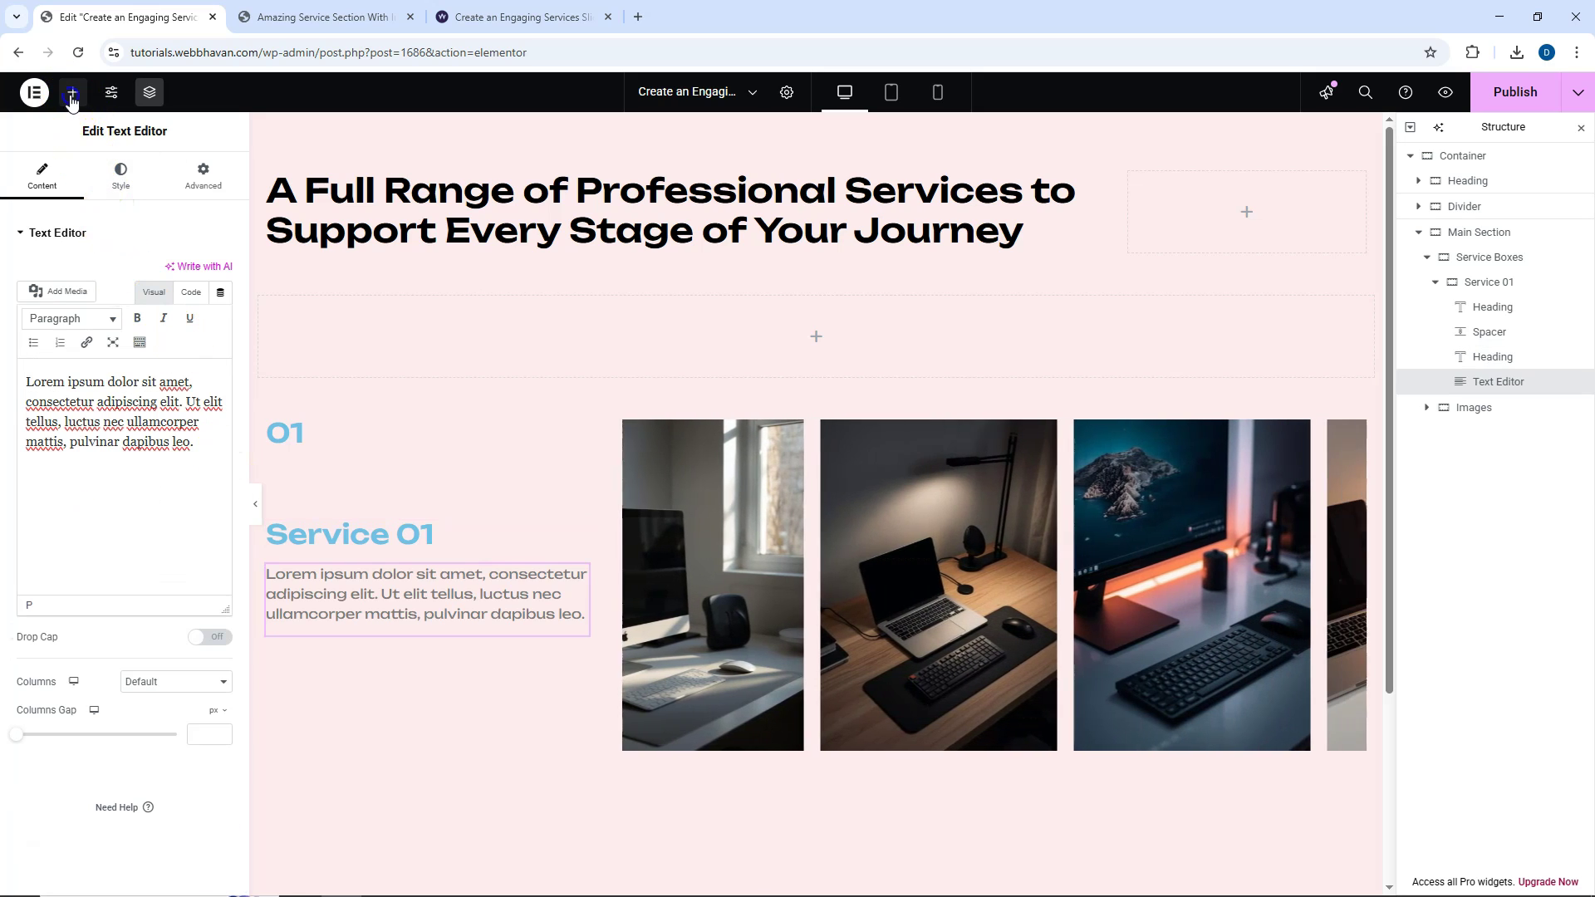
click(72, 93)
text(spacer)
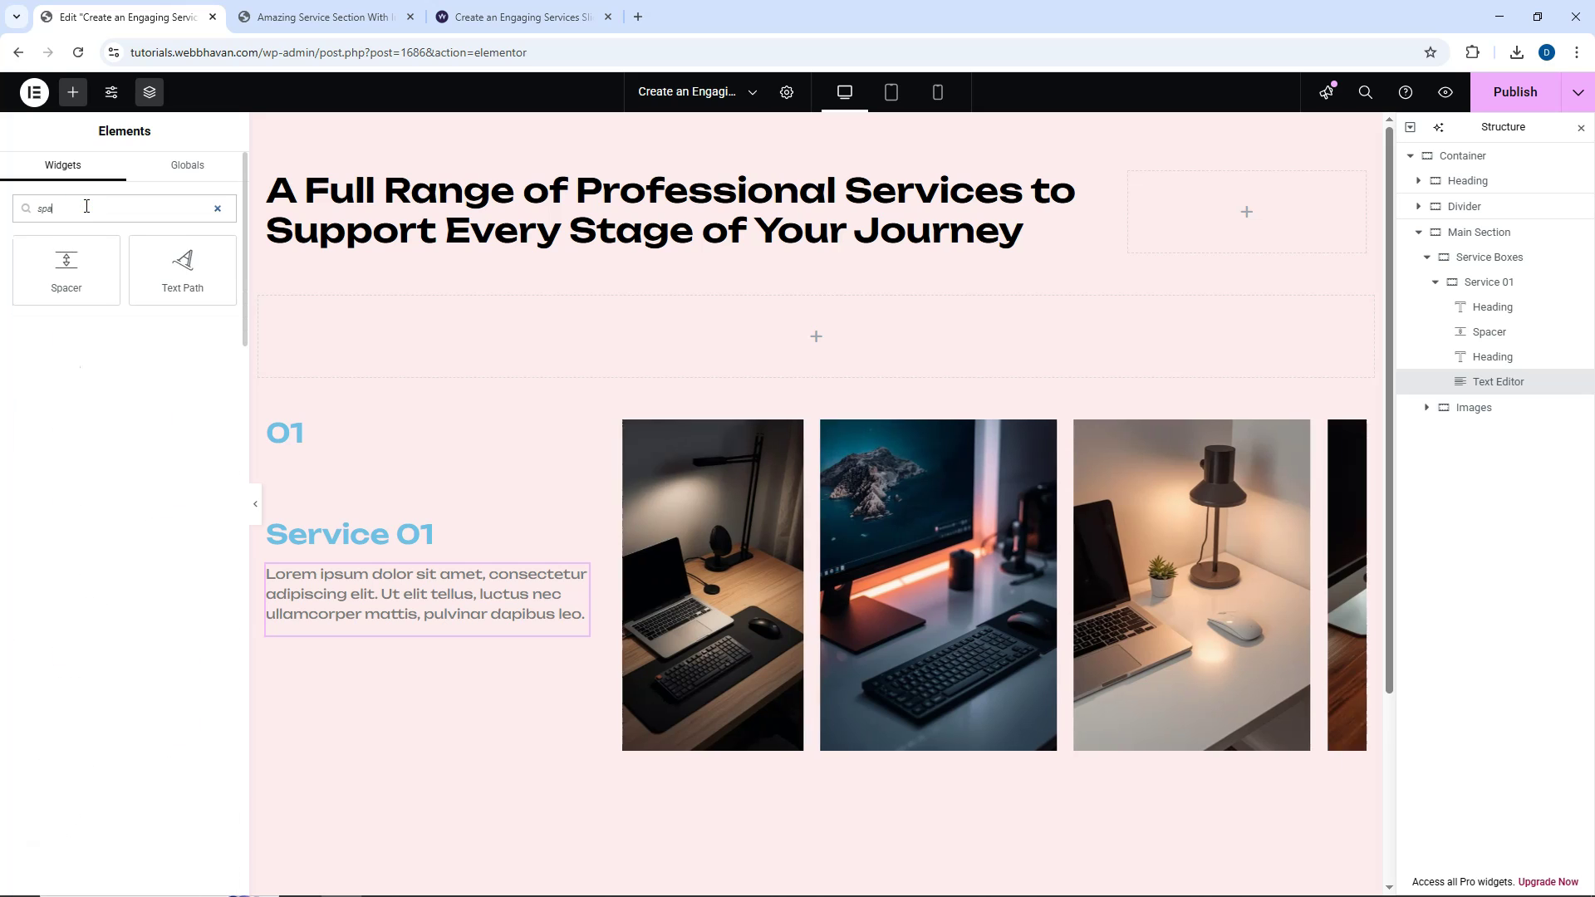
click(72, 245)
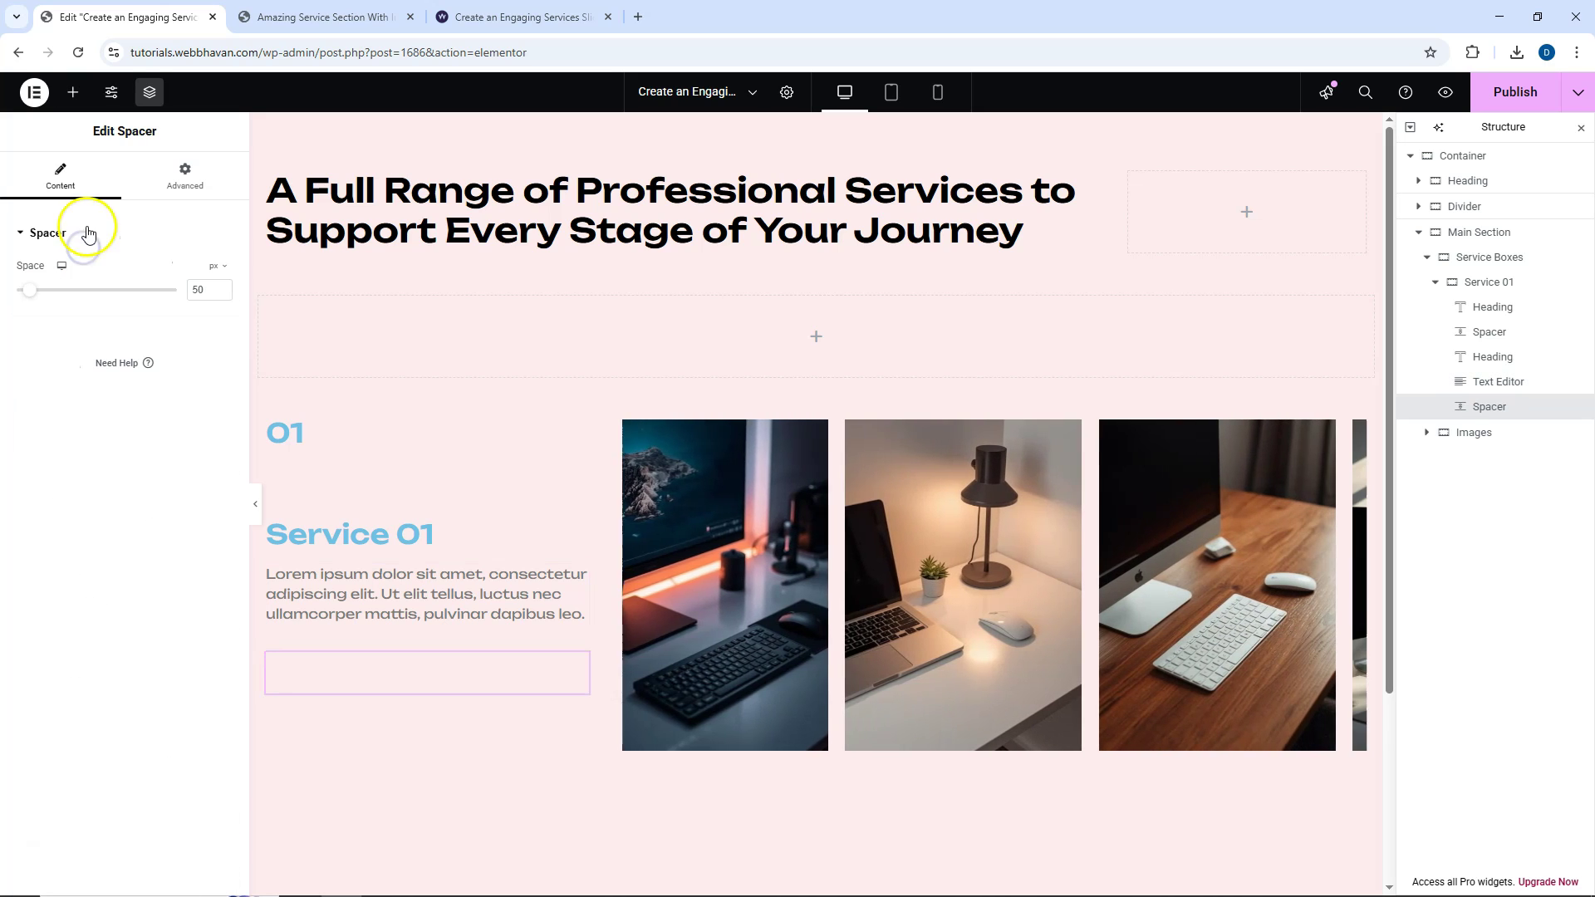
click(73, 92)
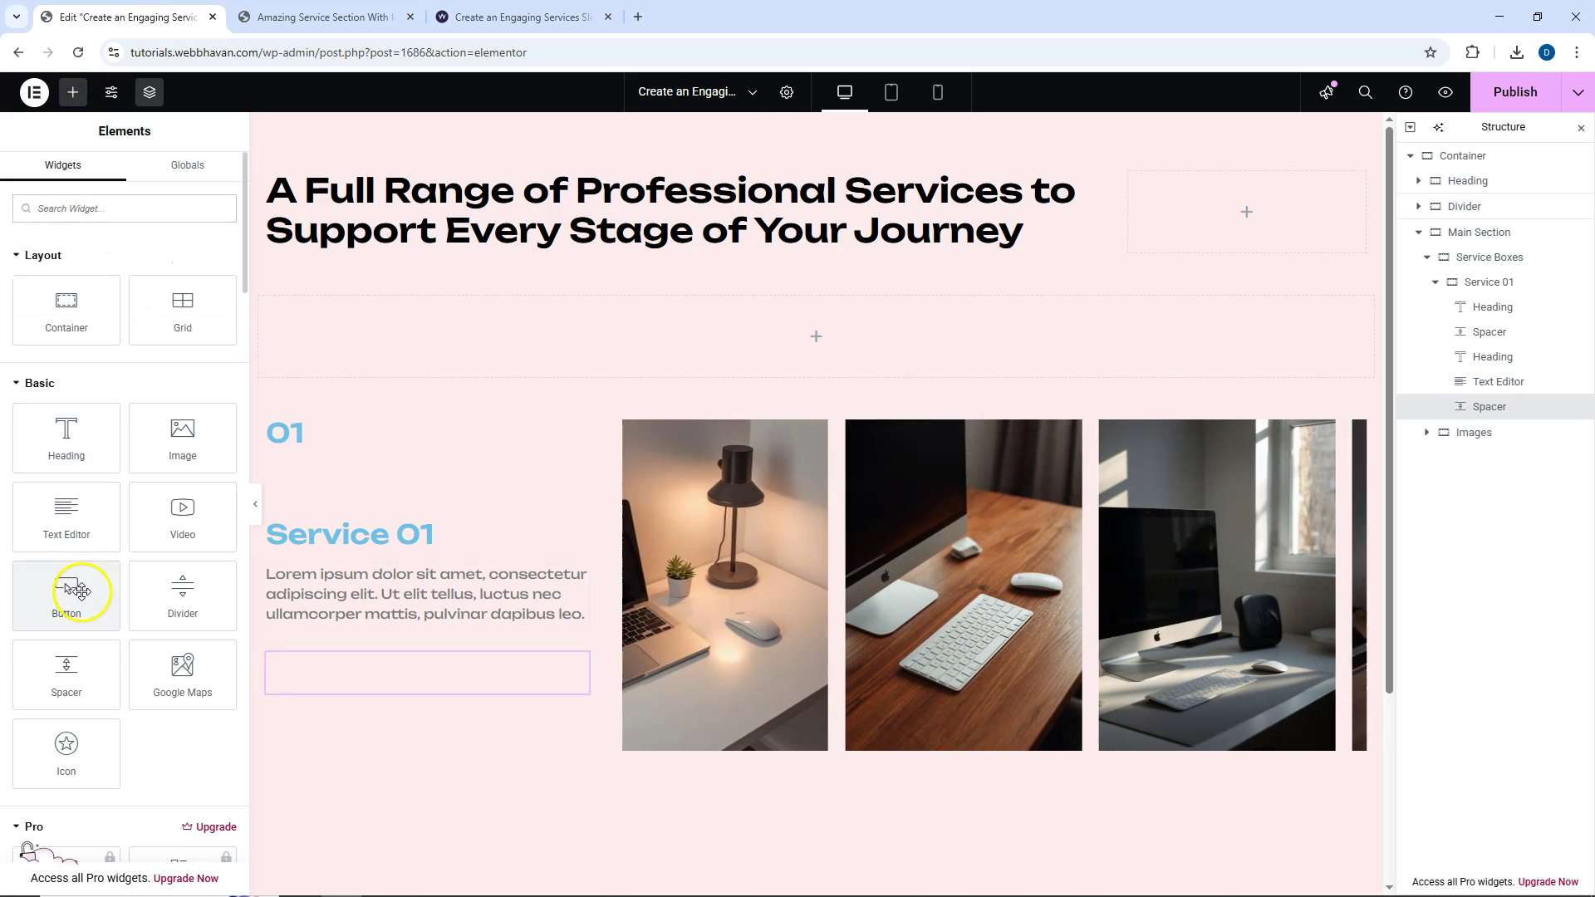
click(73, 596)
Reduce the font size of the 01 heading and set its text color to black.
click(344, 434)
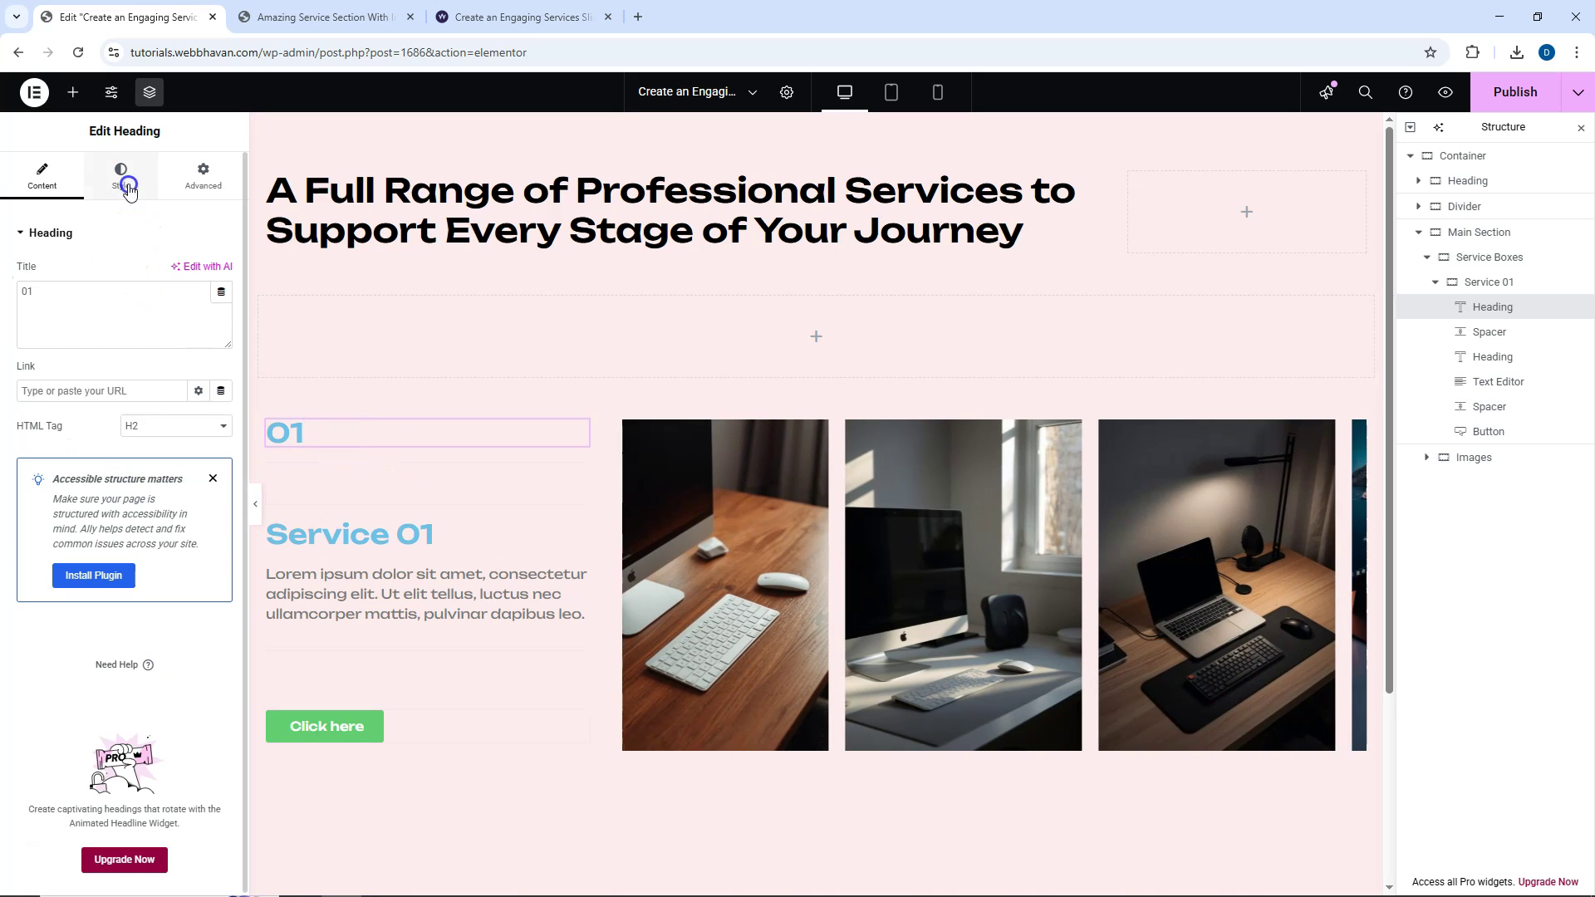
click(121, 177)
click(221, 319)
click(192, 448)
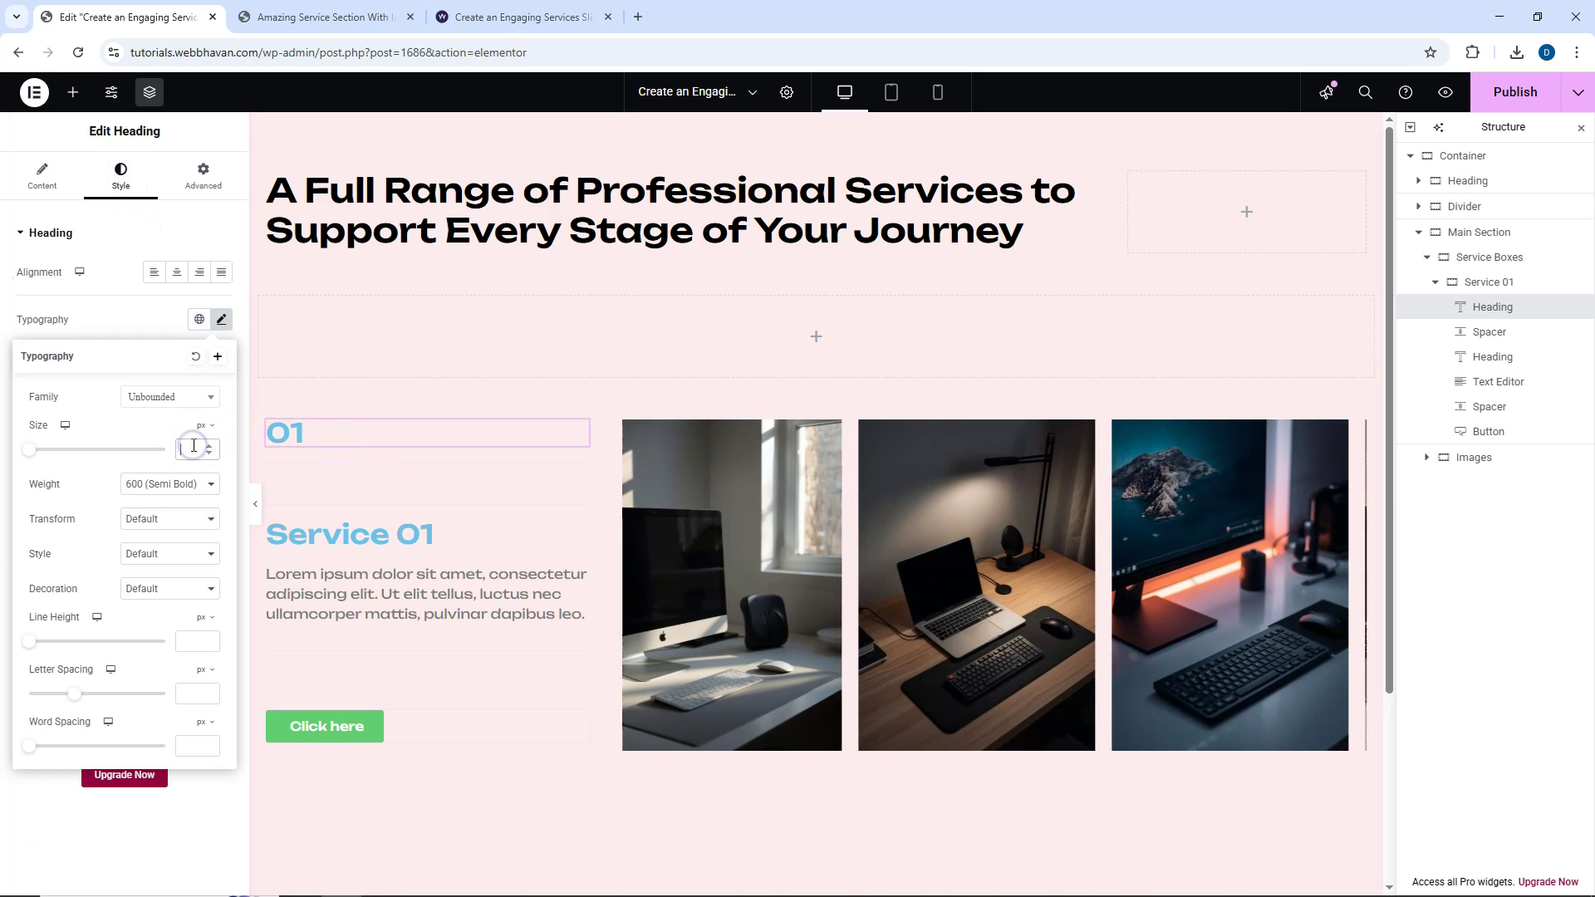
click(169, 321)
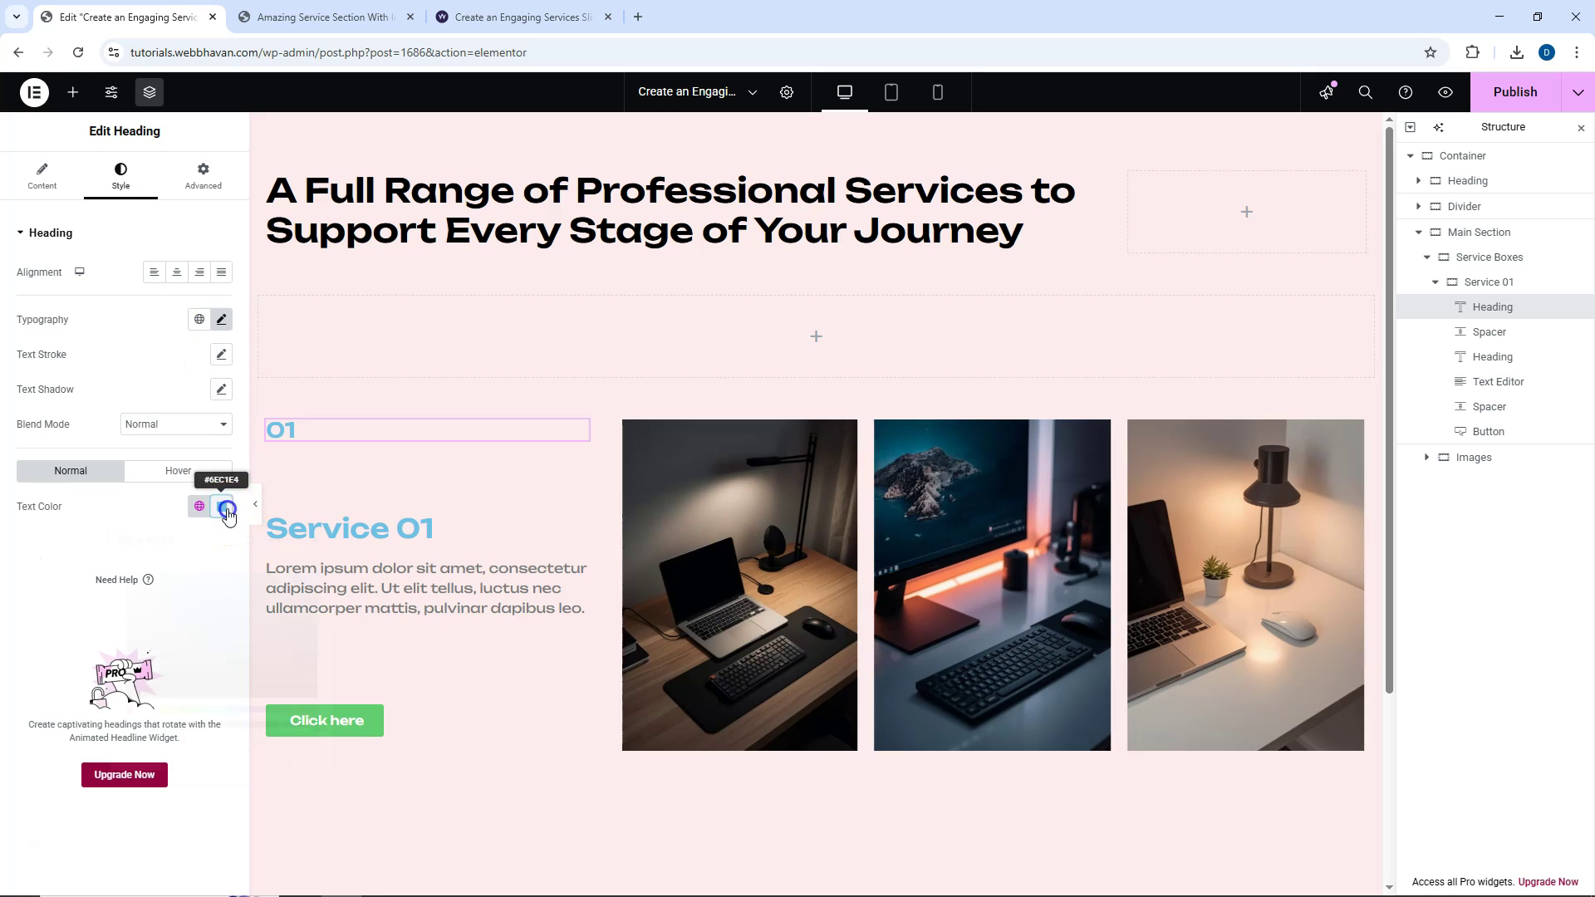
click(227, 509)
click(157, 669)
Set the Service 01 heading's font size to 30 px and its text color to black (#000000).
click(427, 527)
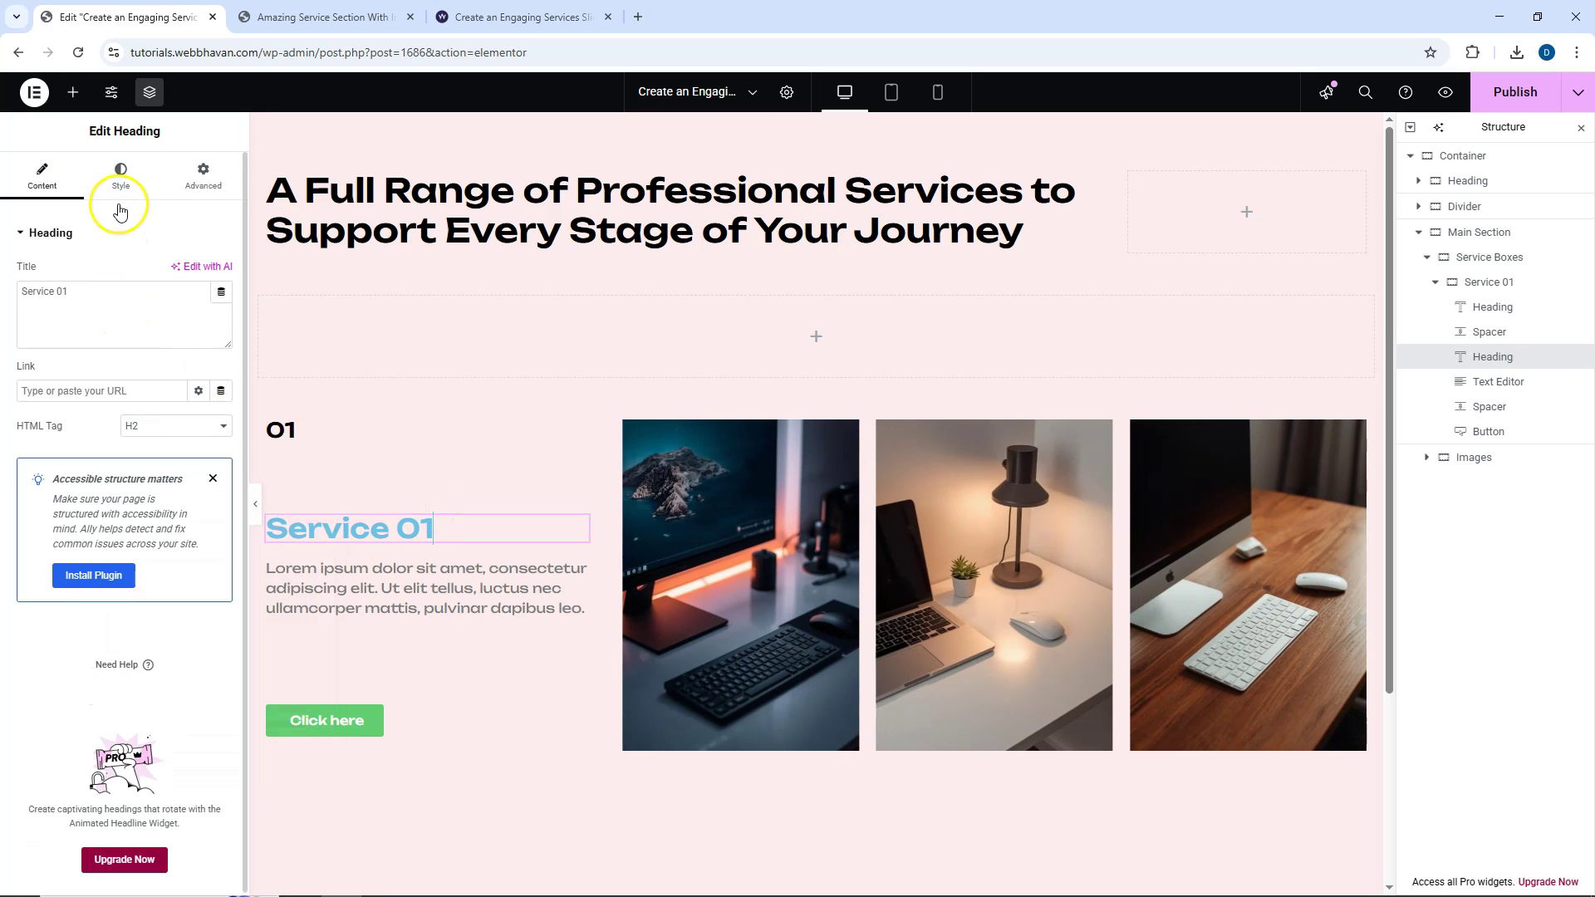
click(120, 199)
click(221, 319)
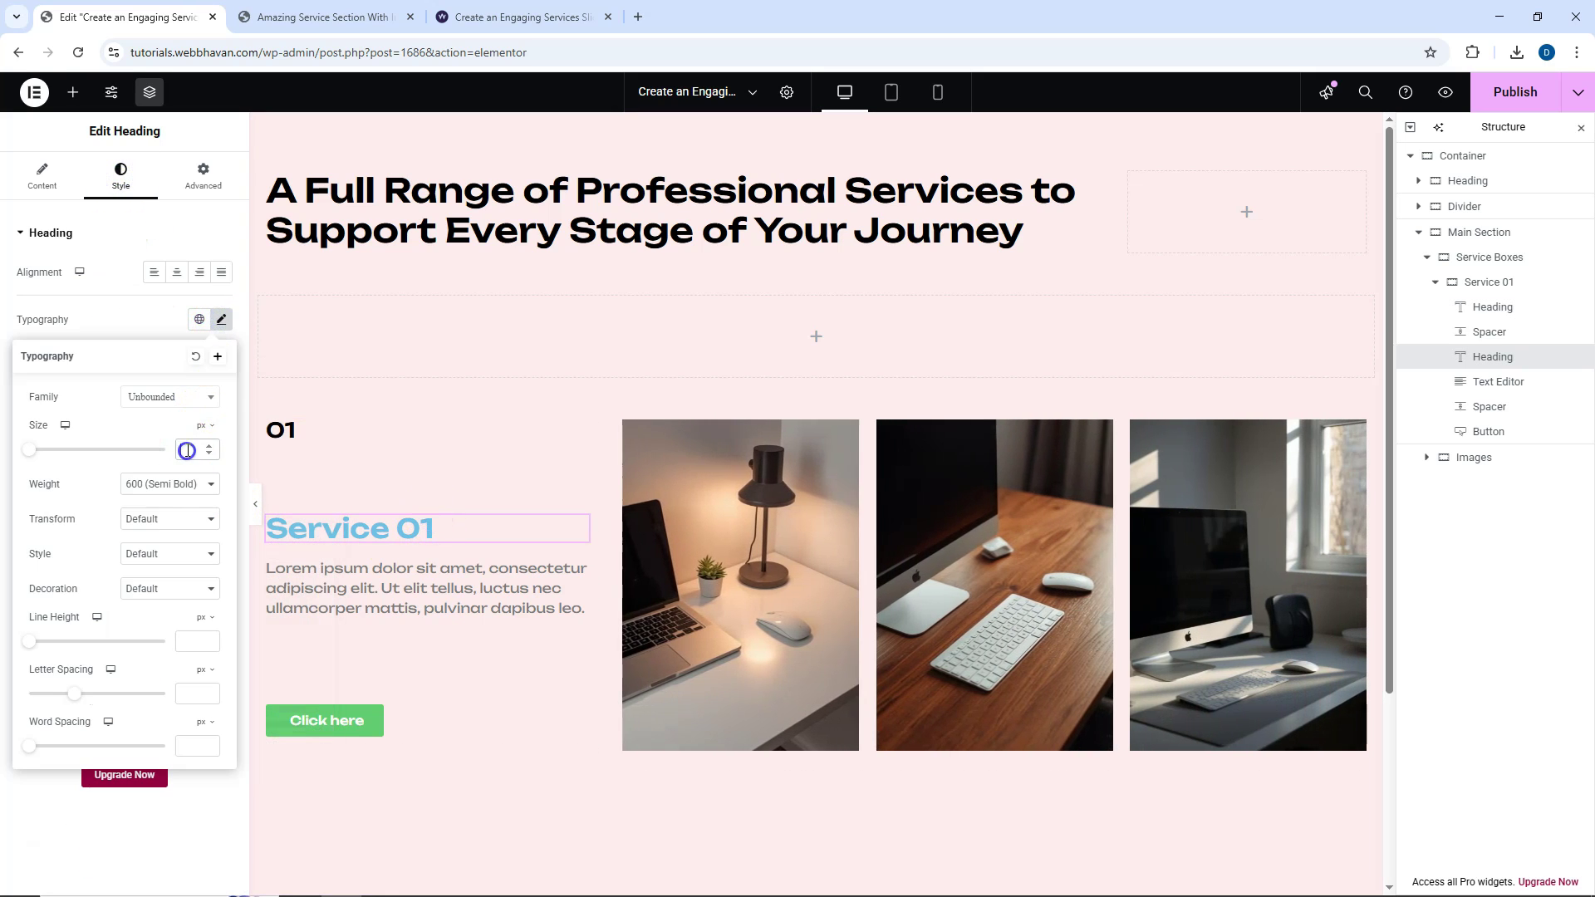
text(30)
click(162, 335)
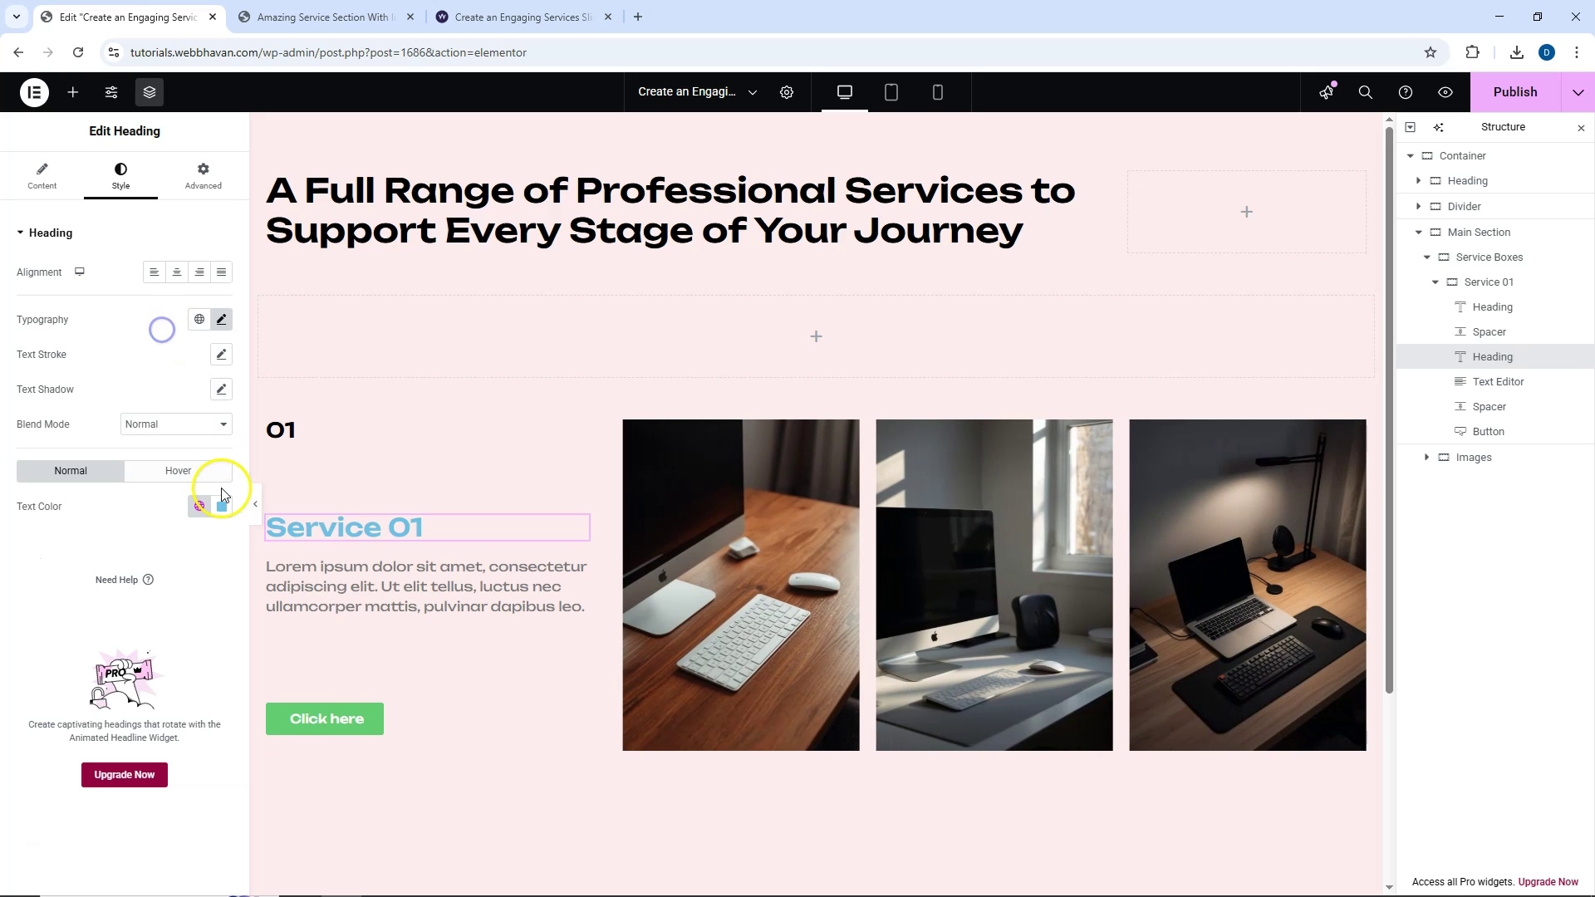
click(221, 506)
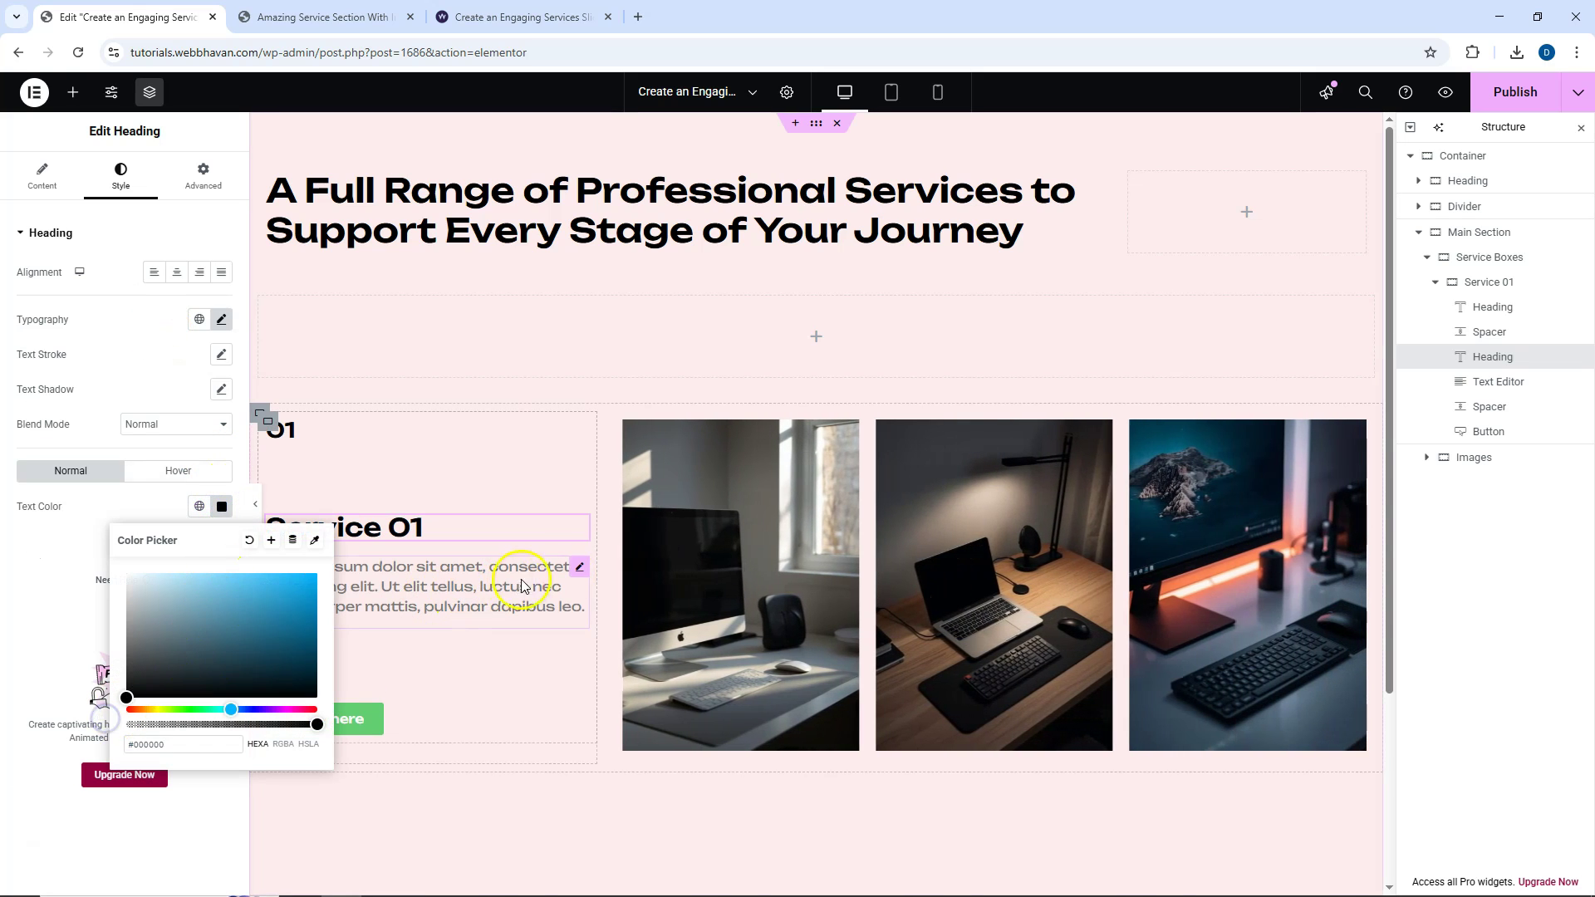
Give the service paragraph black text (#000000) and paragraph spacing 0, and set the spacer below it to 10 px.
click(523, 586)
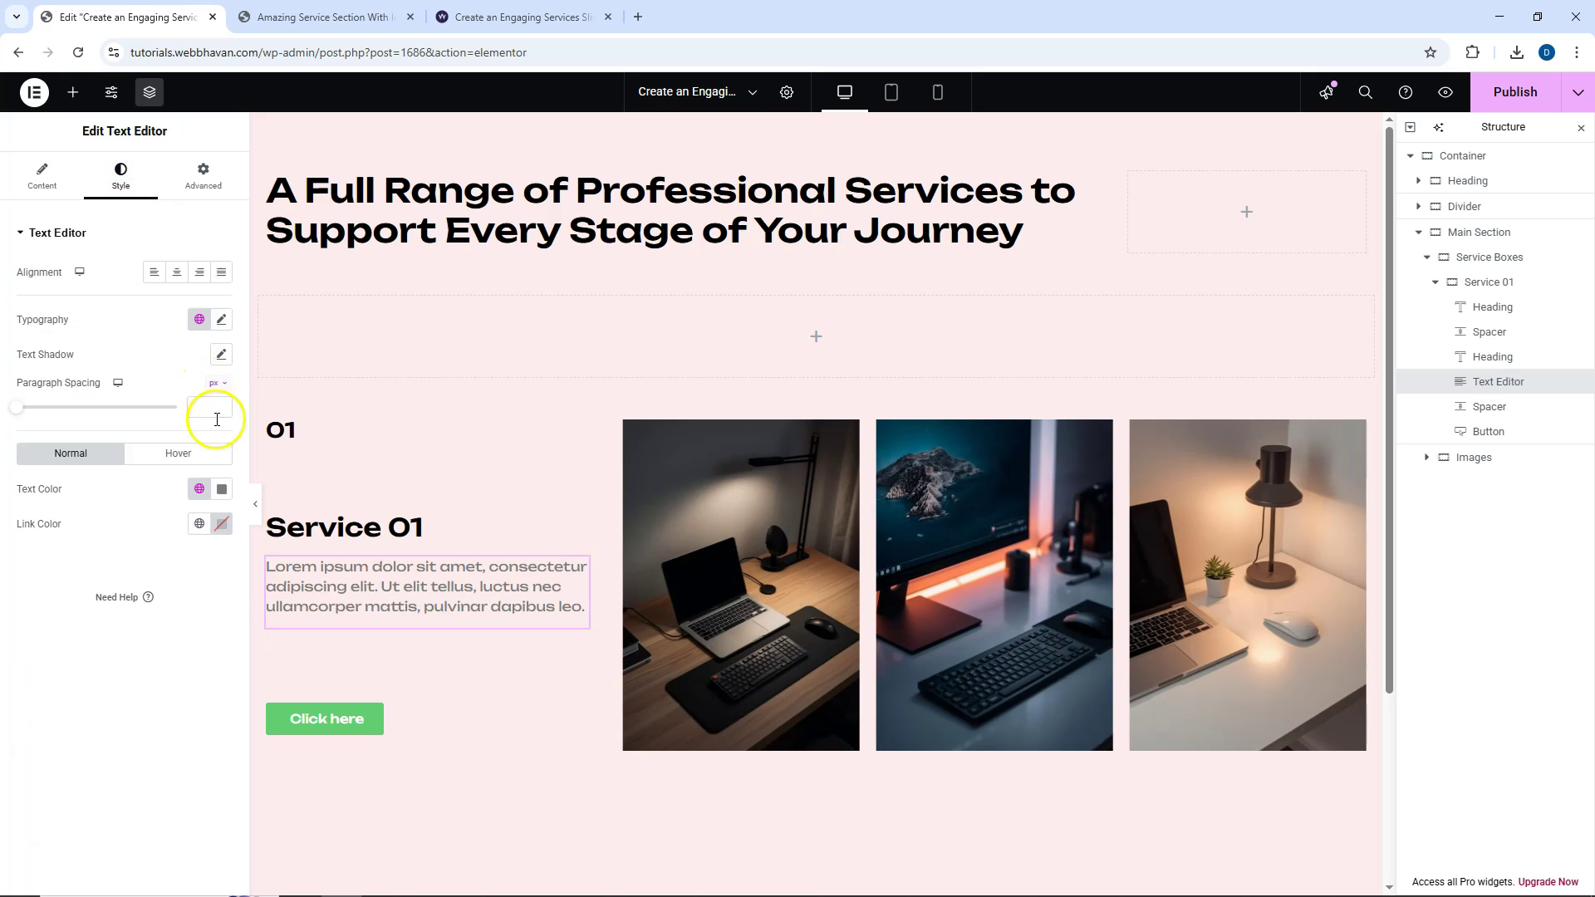
click(222, 492)
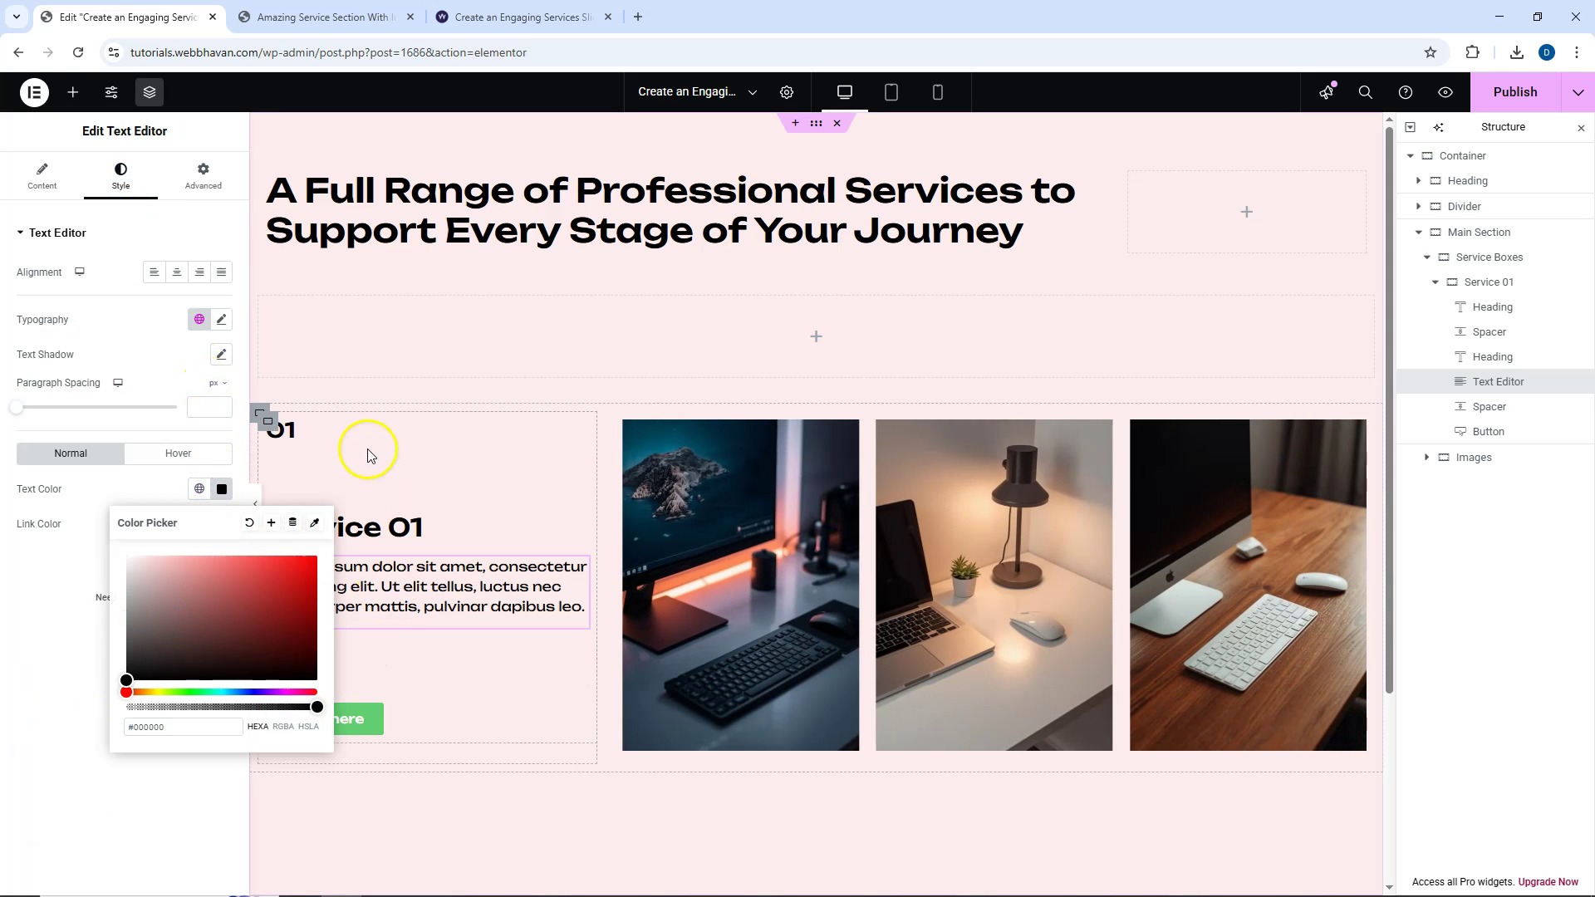
click(358, 473)
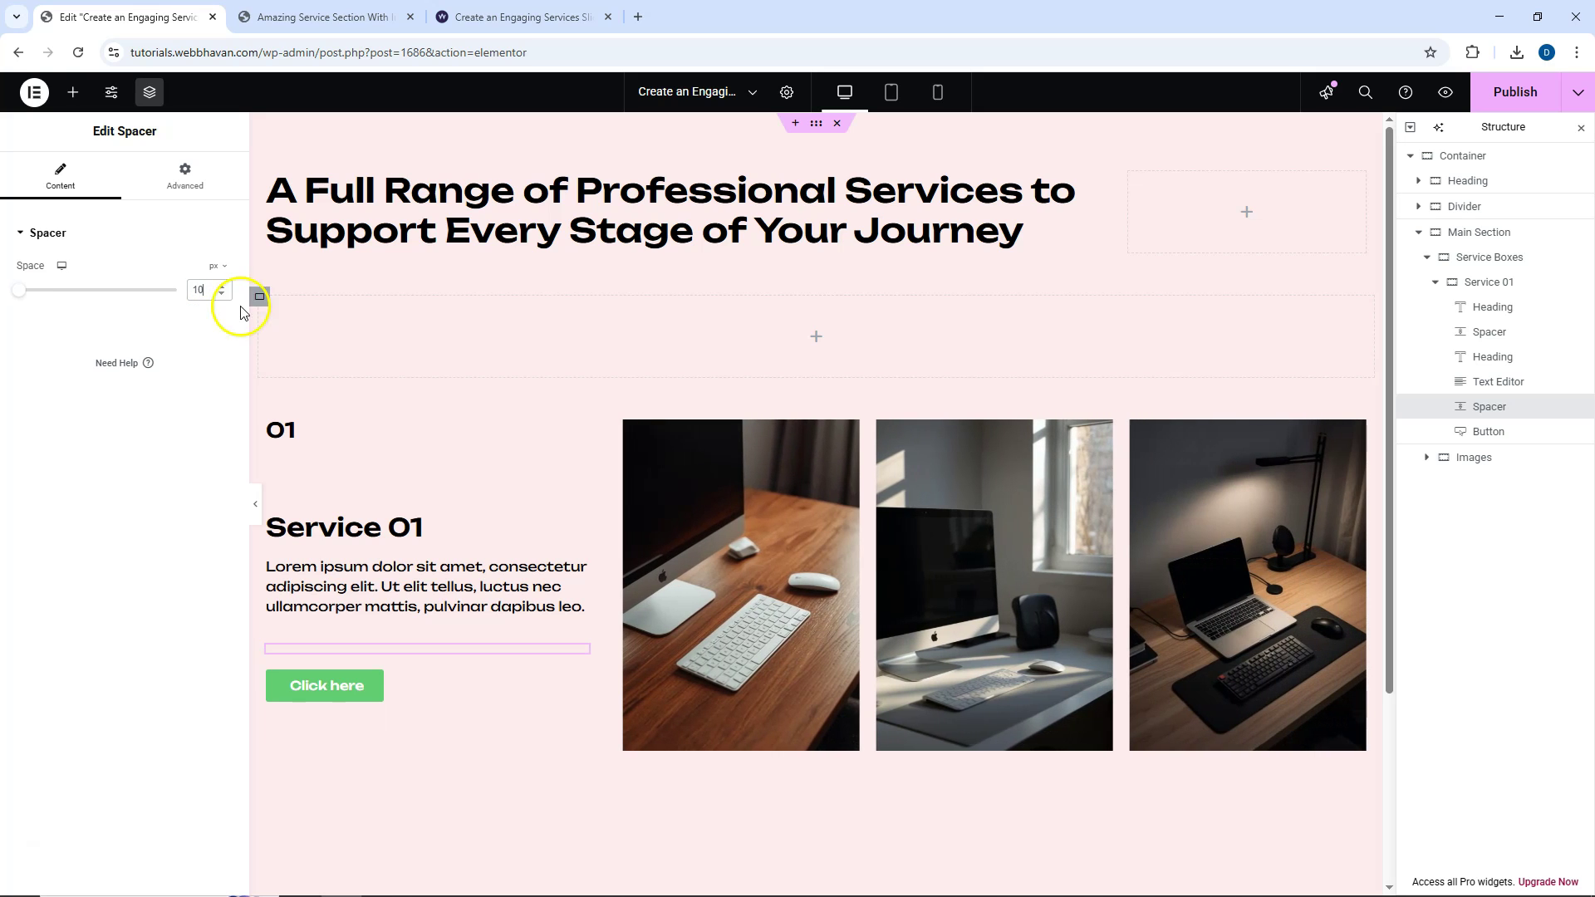
click(577, 566)
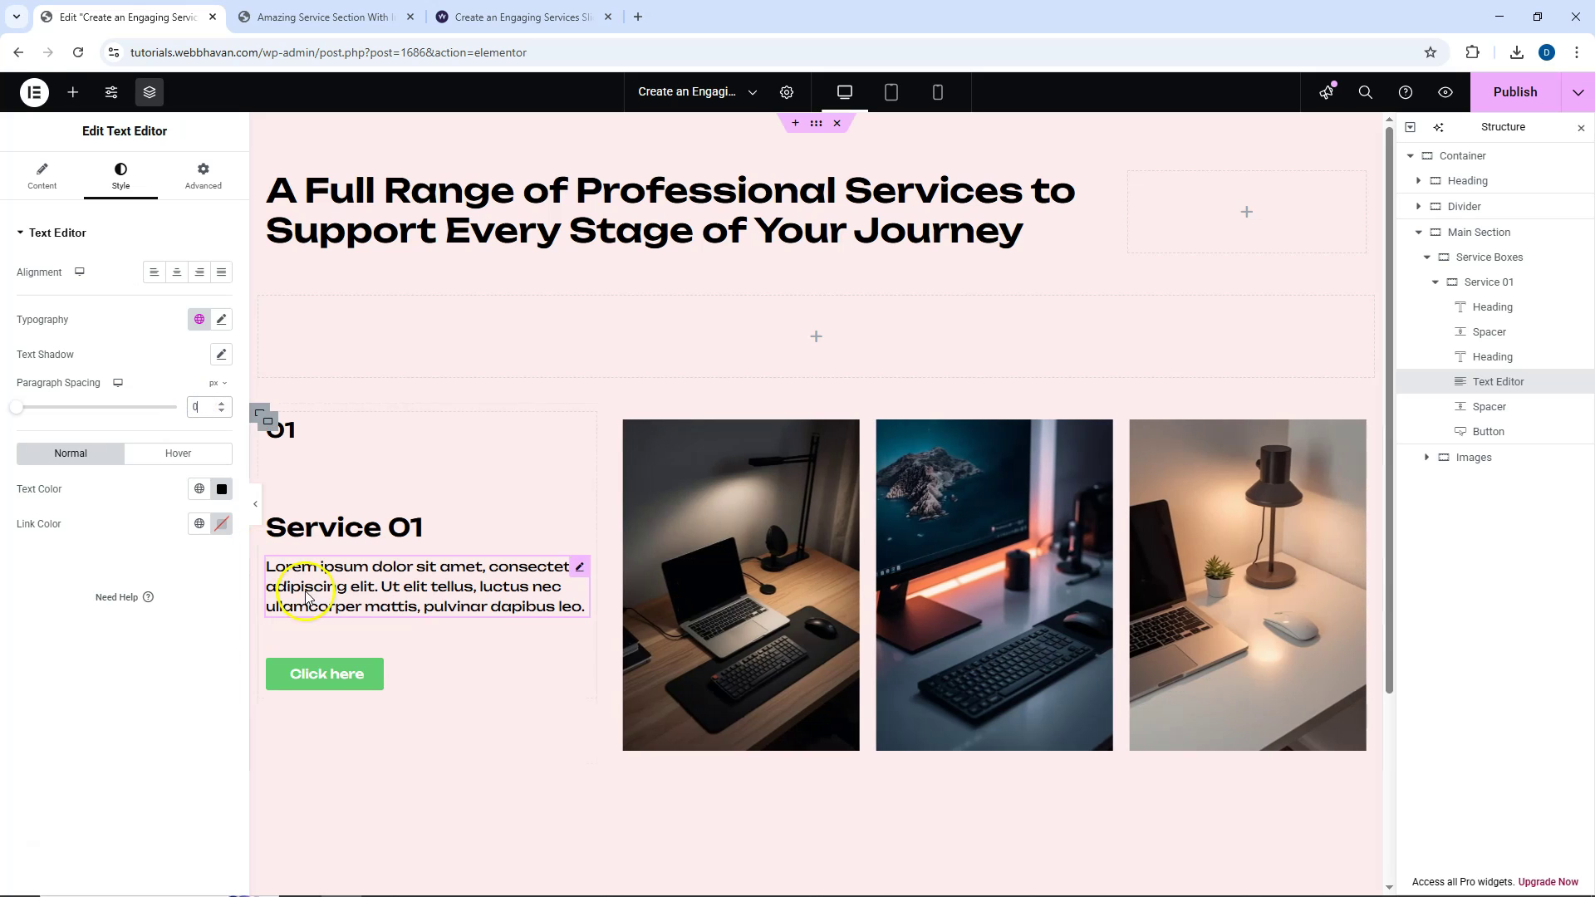
Style the service button with zero padding and border radius, a fully transparent background (#61CE7000) and black text.
click(406, 673)
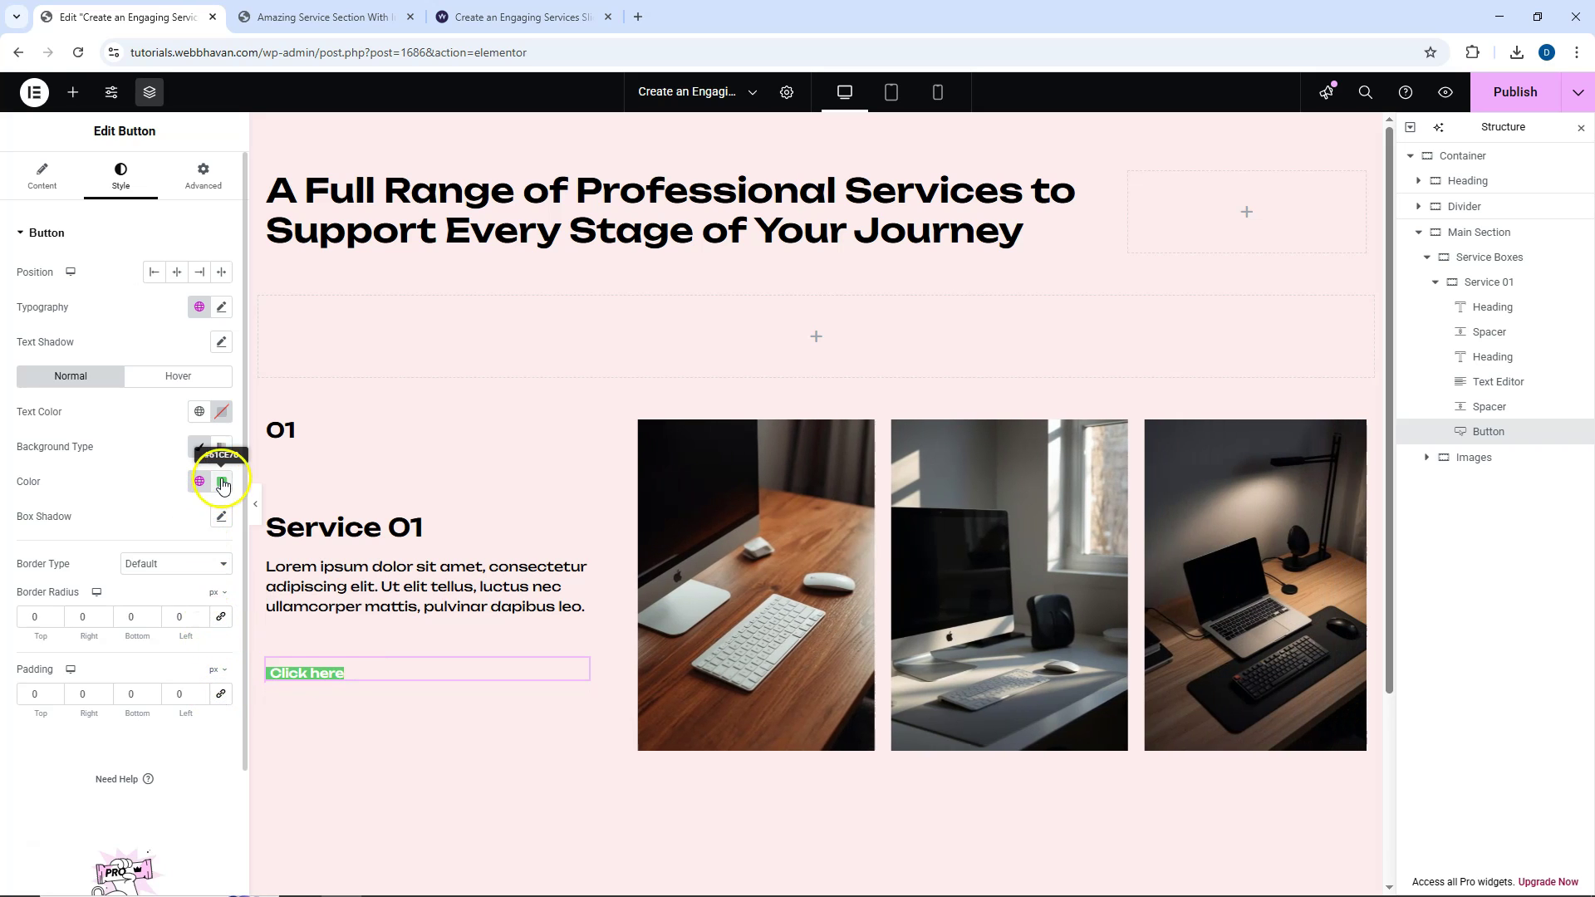
click(222, 483)
drag(164, 697, 102, 706)
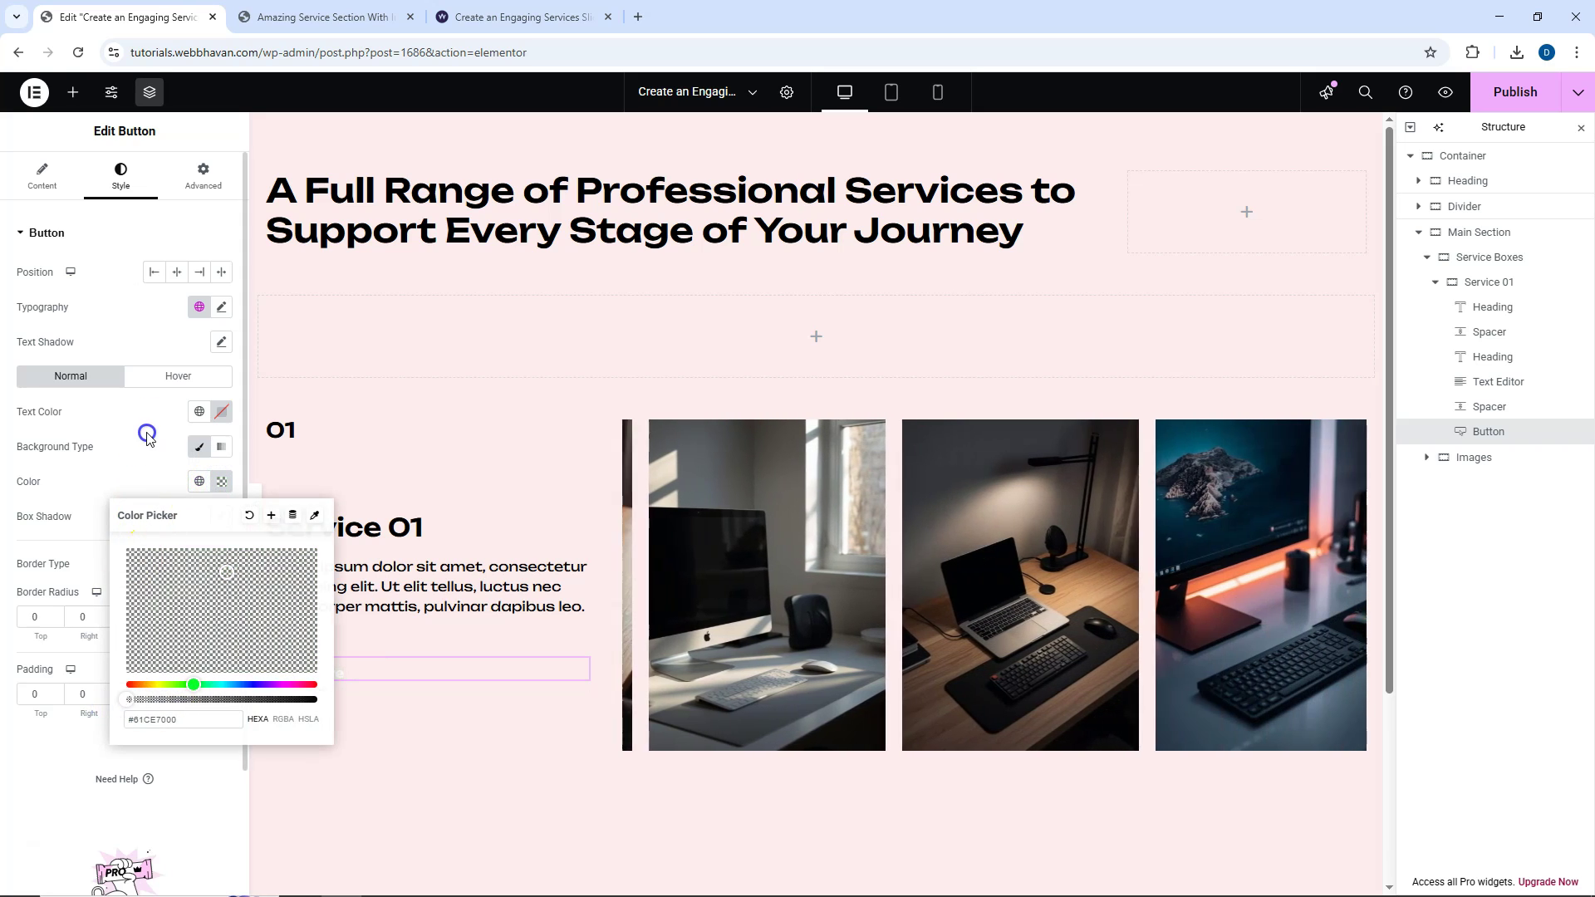
click(220, 413)
click(143, 400)
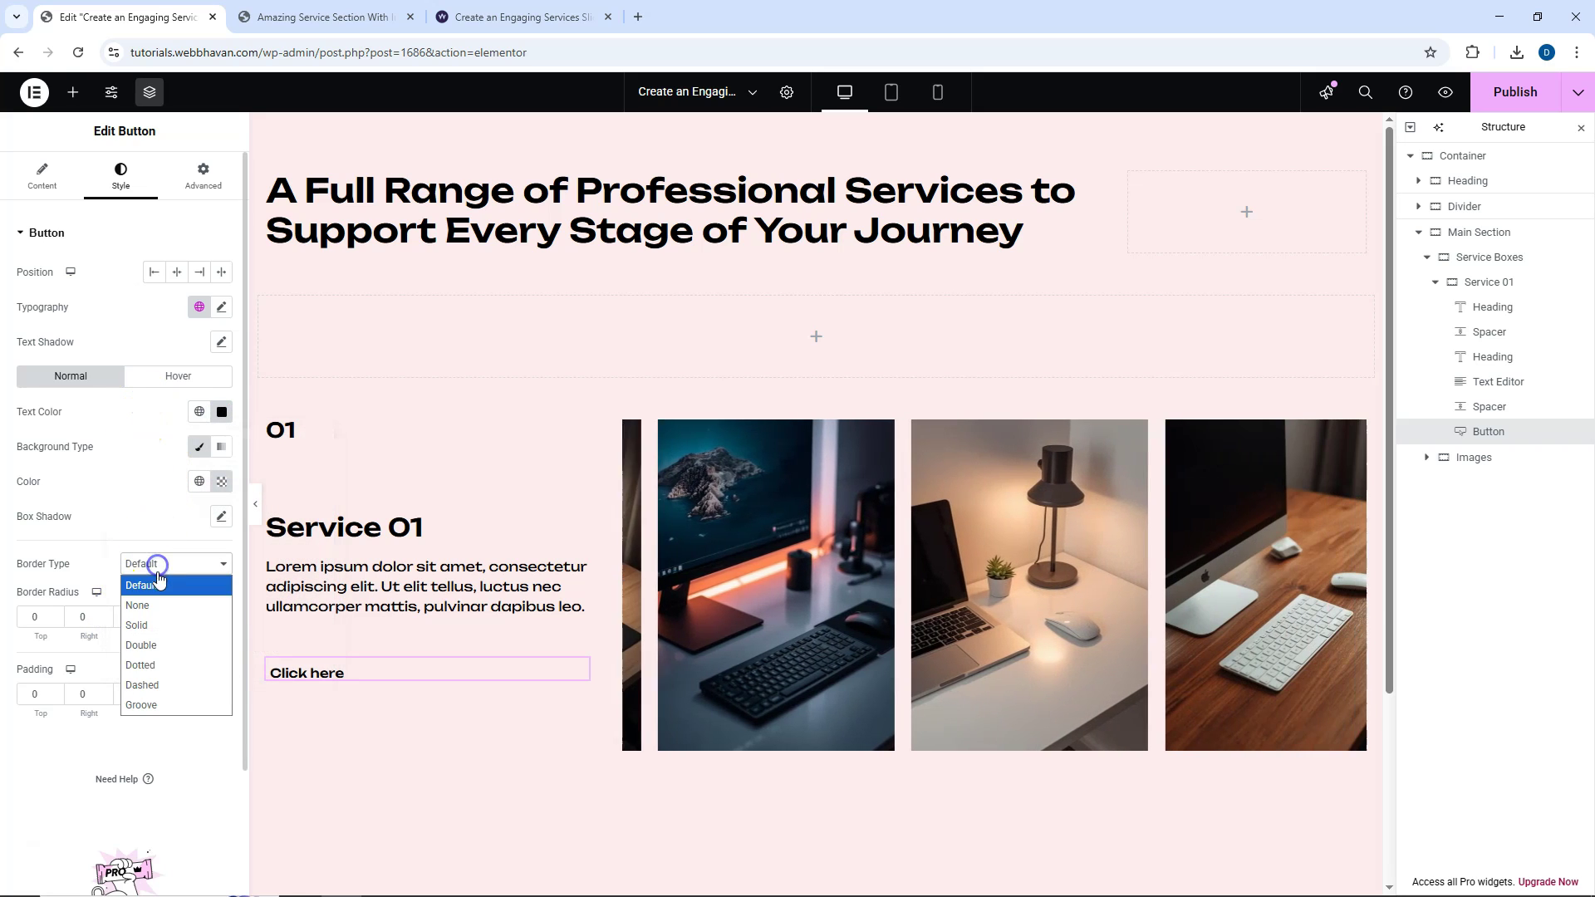
Give the button a solid border with only a 1 px bottom width, and set its bottom padding to 4 px.
click(149, 629)
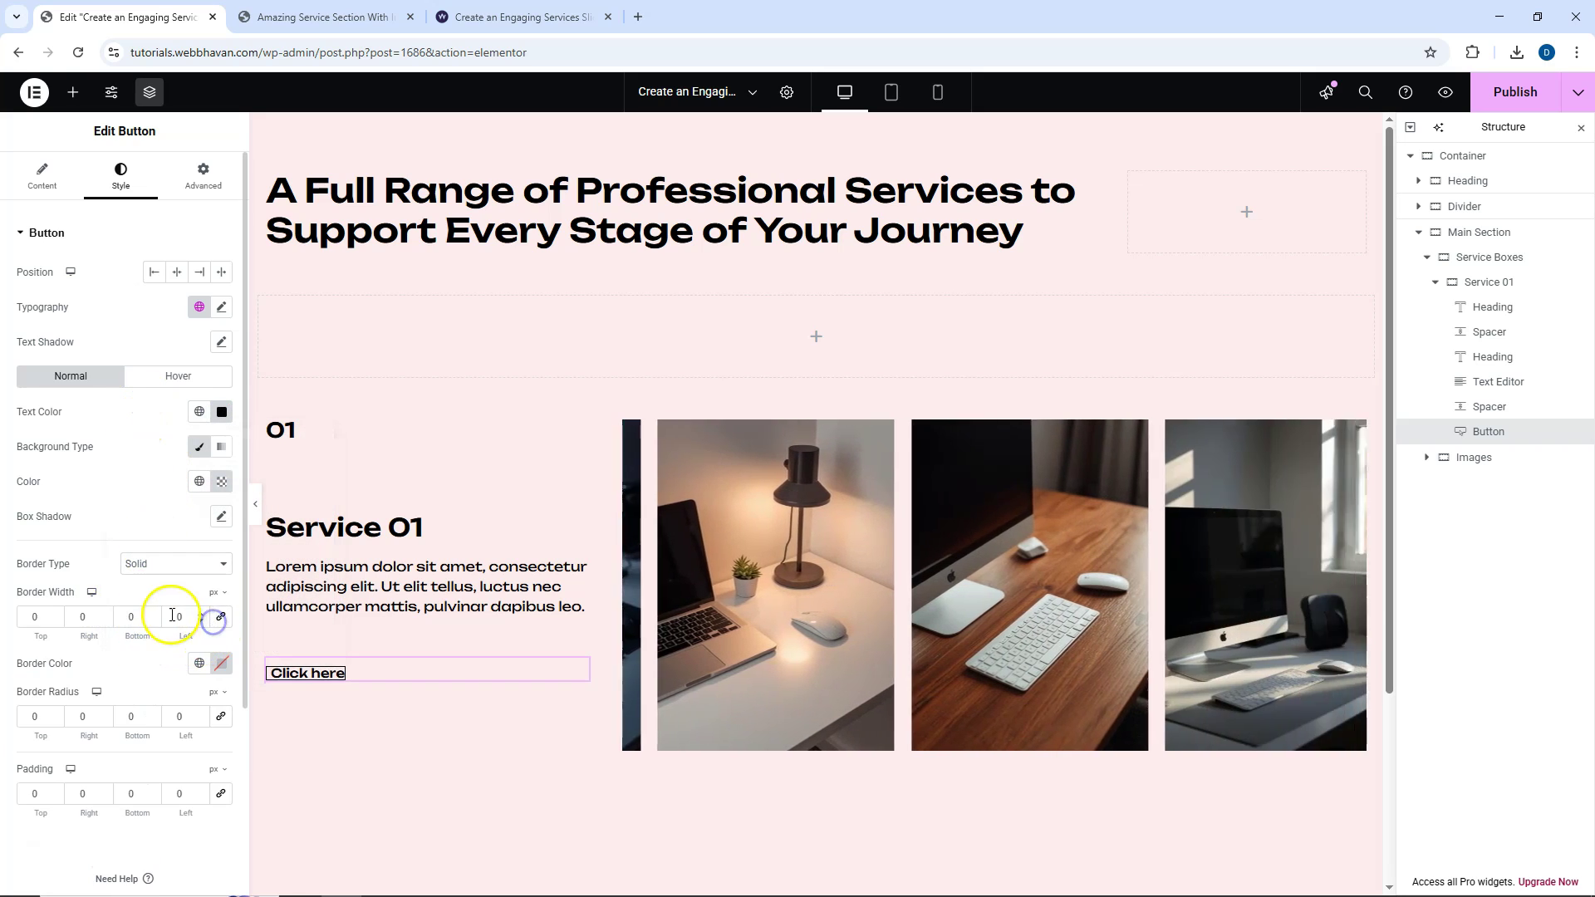
click(154, 795)
text(4)
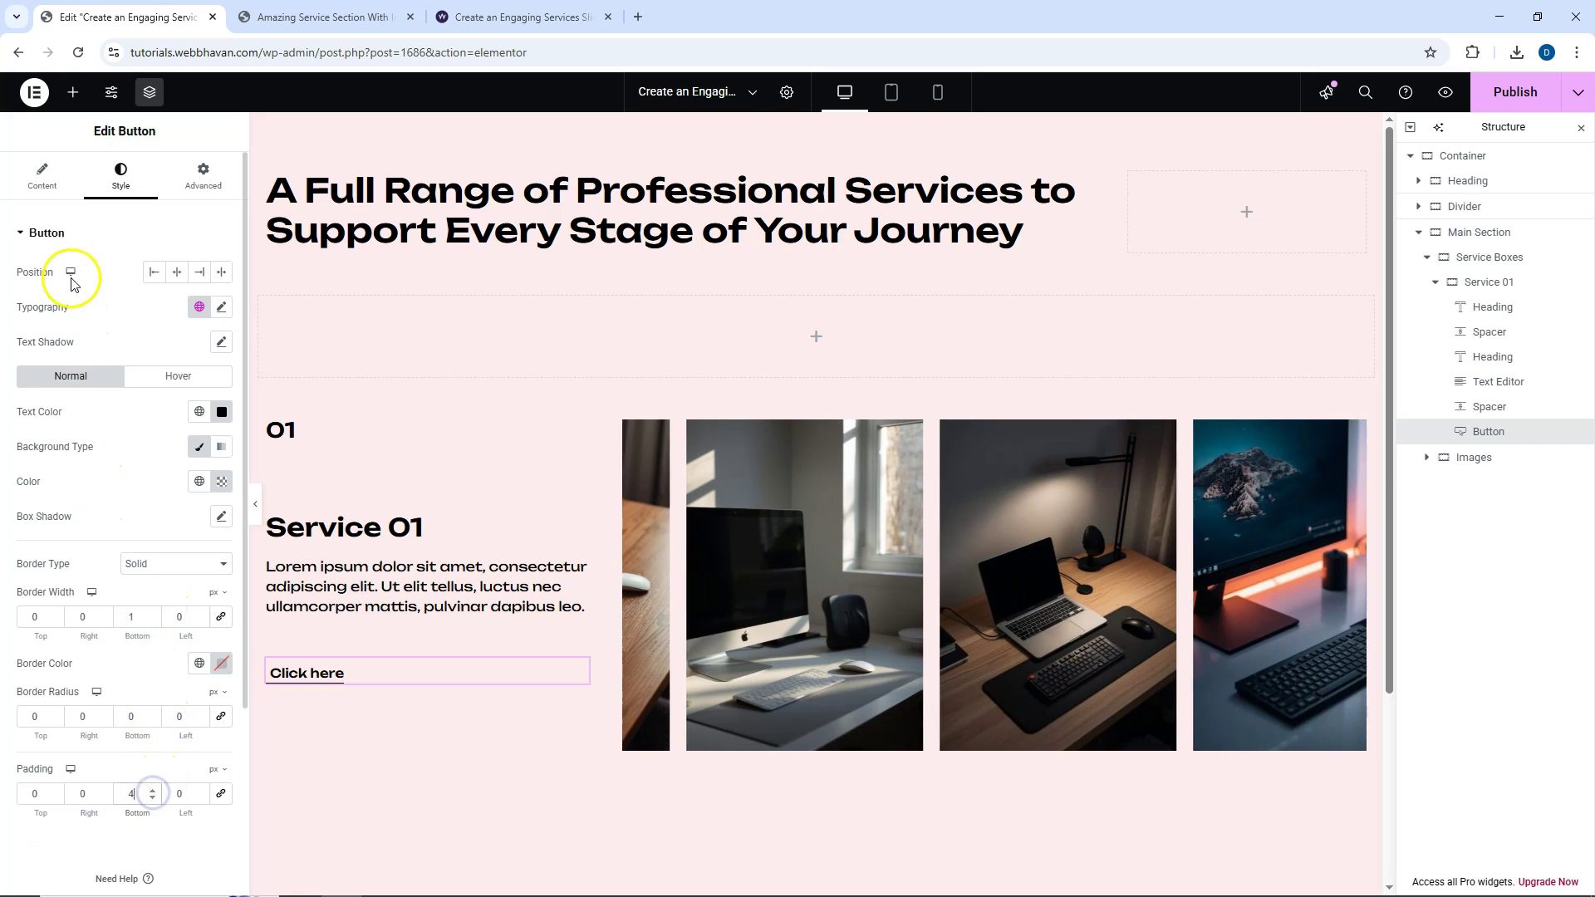
Change the button's text to Read More.
click(42, 177)
drag(155, 316, 125, 311)
text(Re)
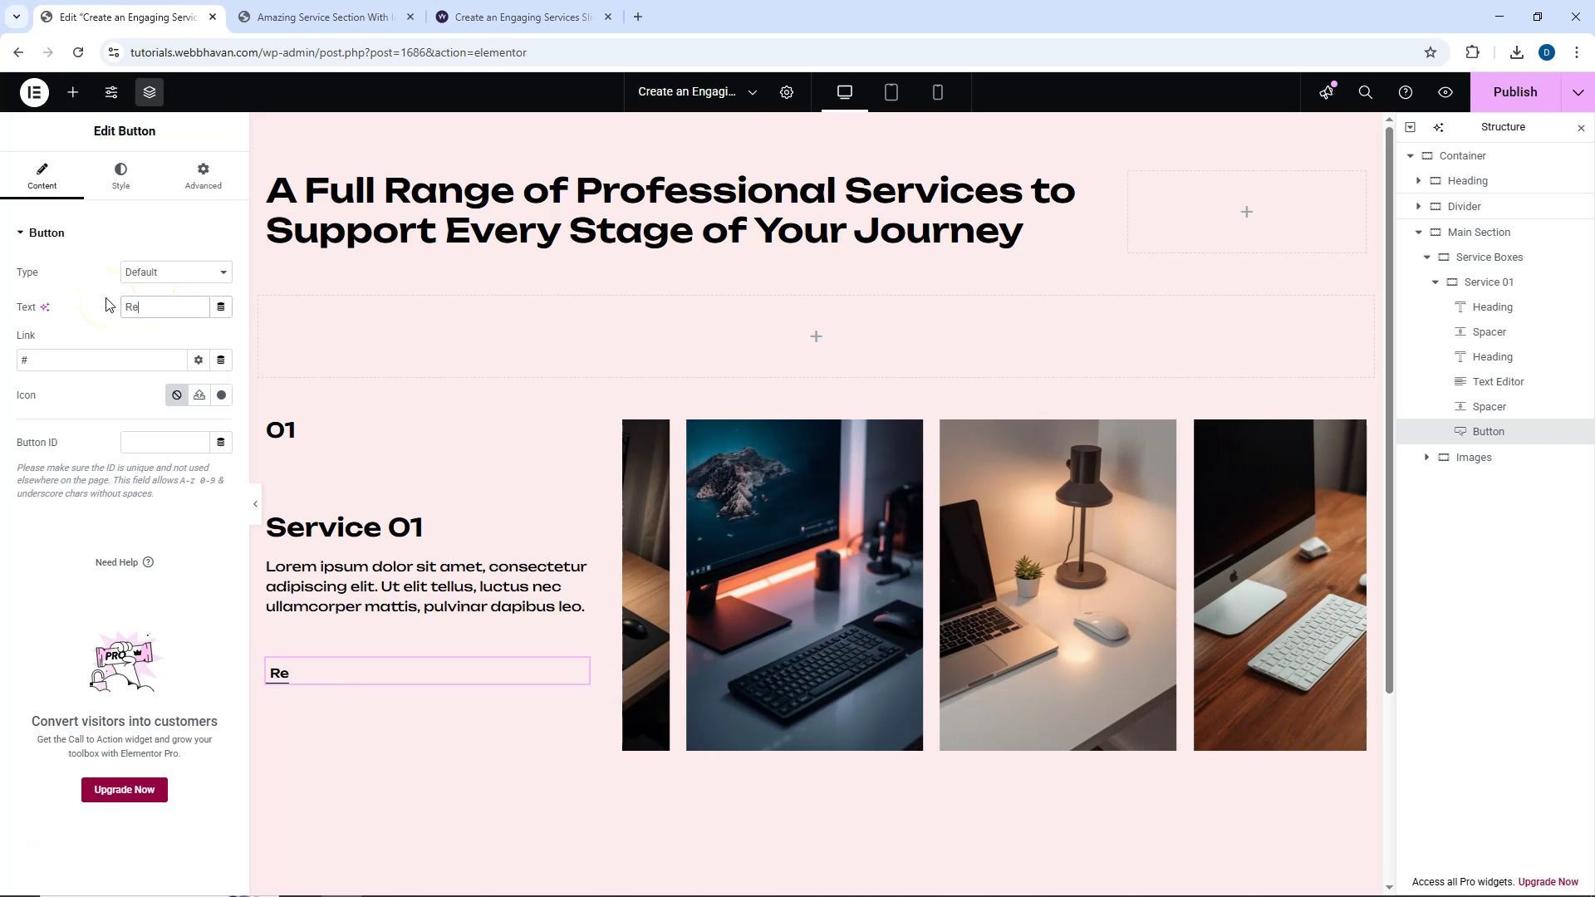
text(ad More)
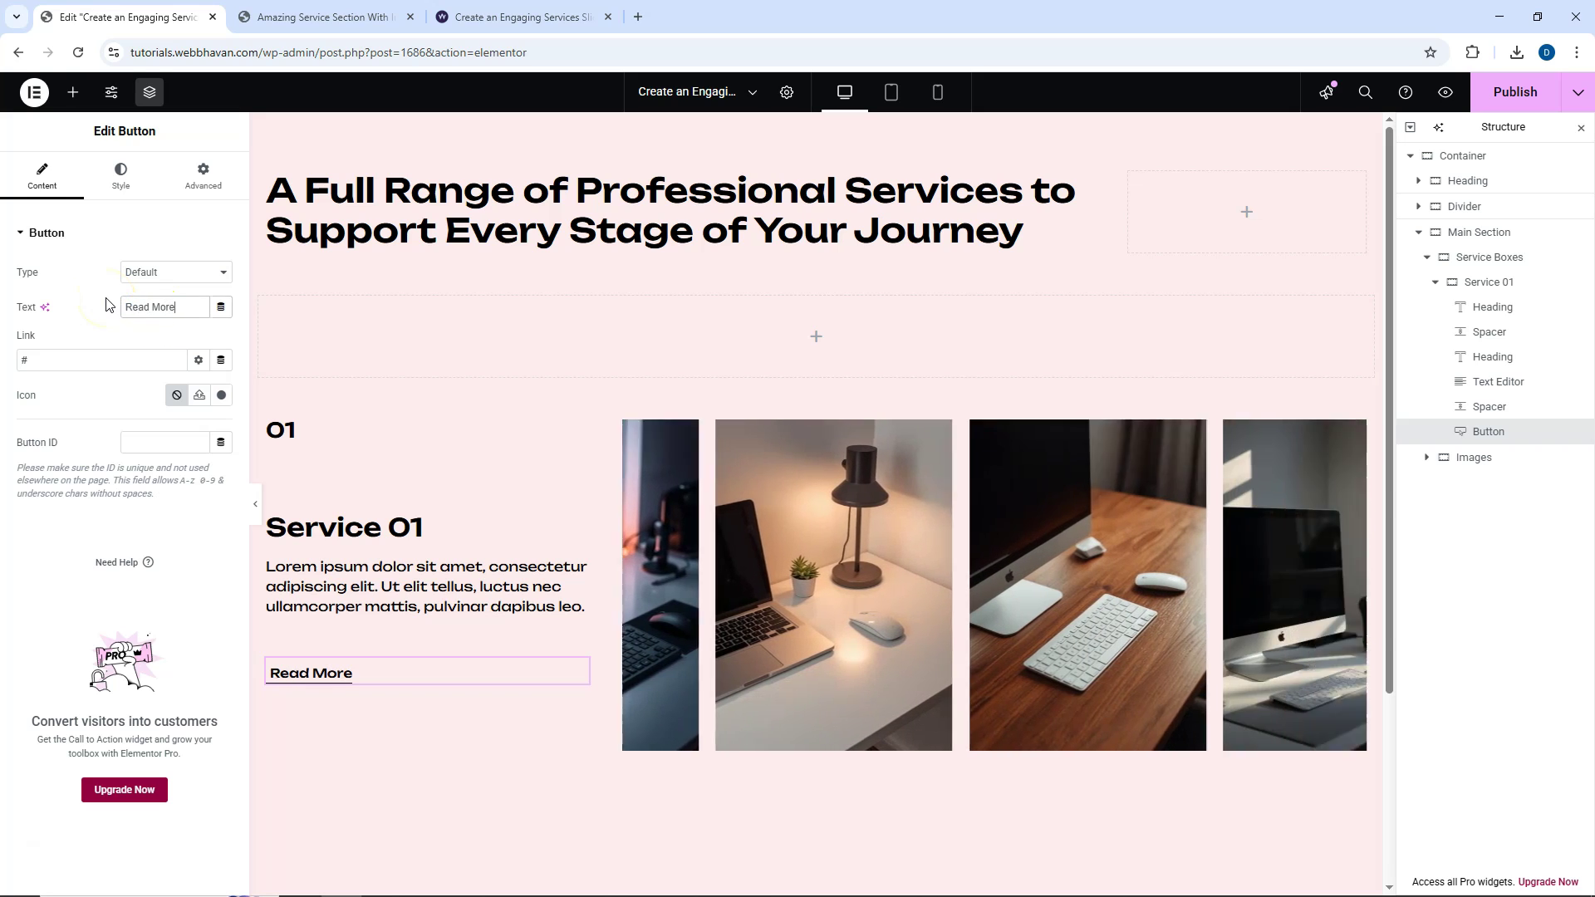
Publish the page, check it in the browser preview and return to the editor.
click(1517, 95)
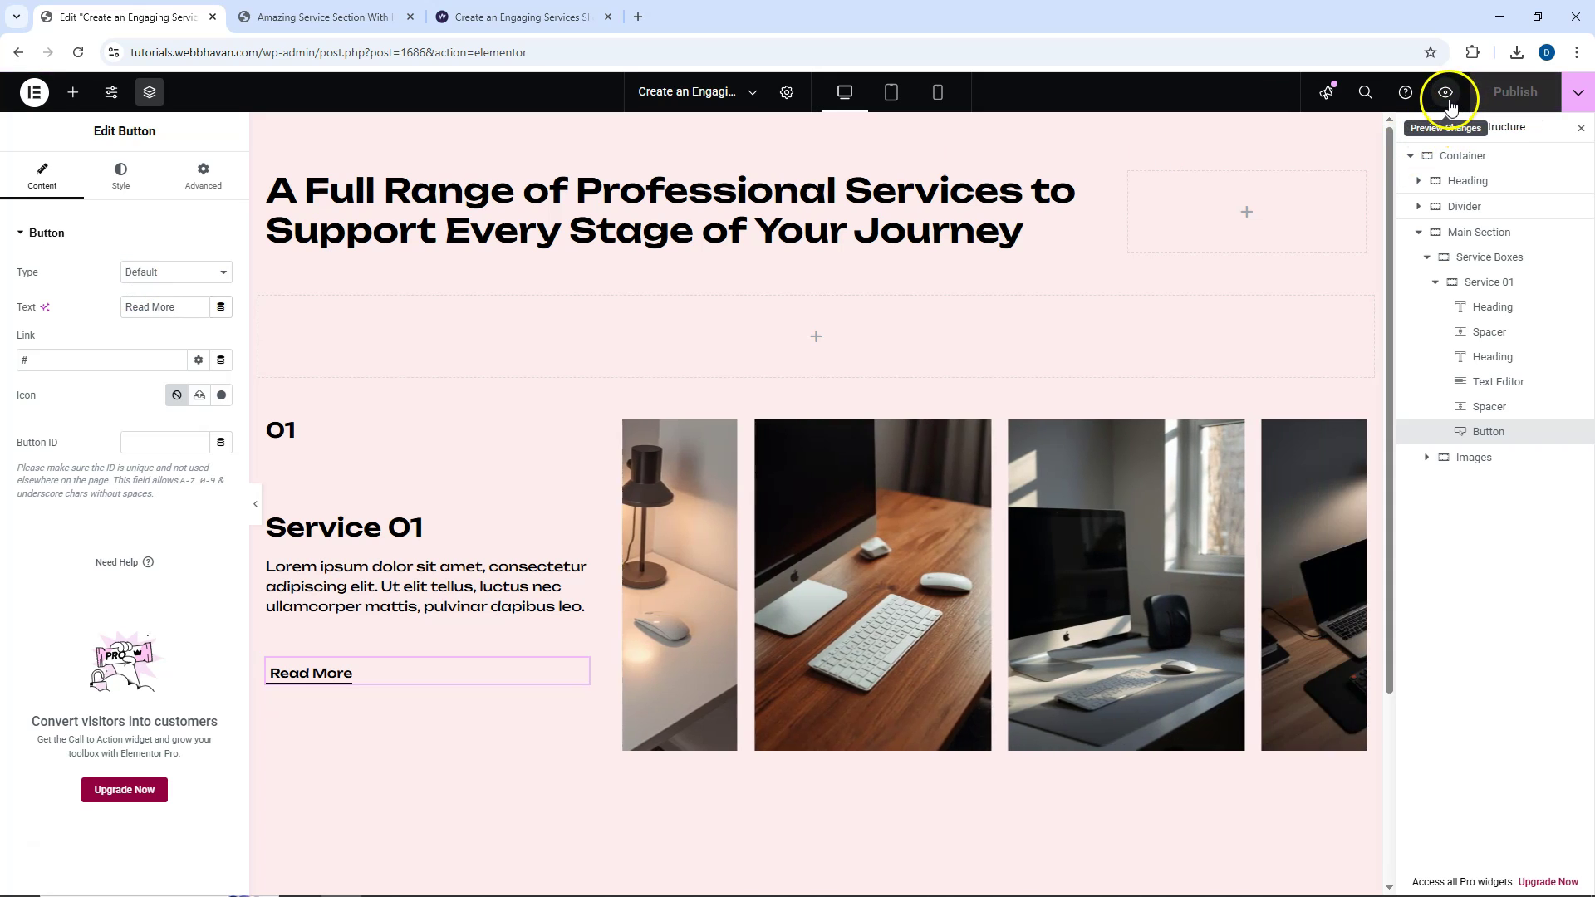
click(1445, 92)
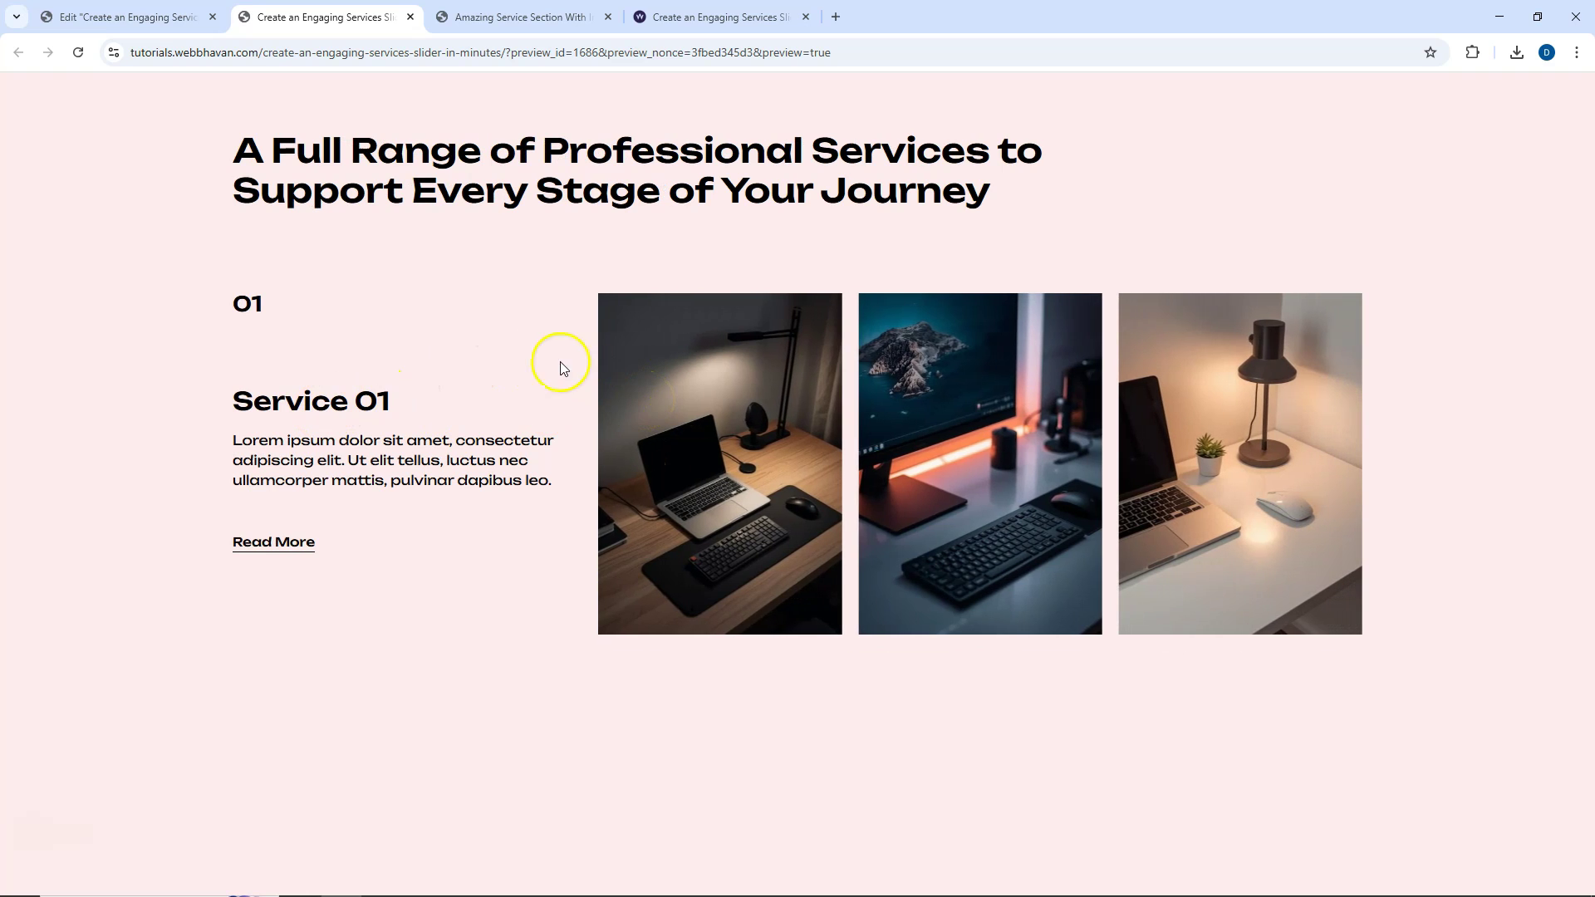
click(157, 25)
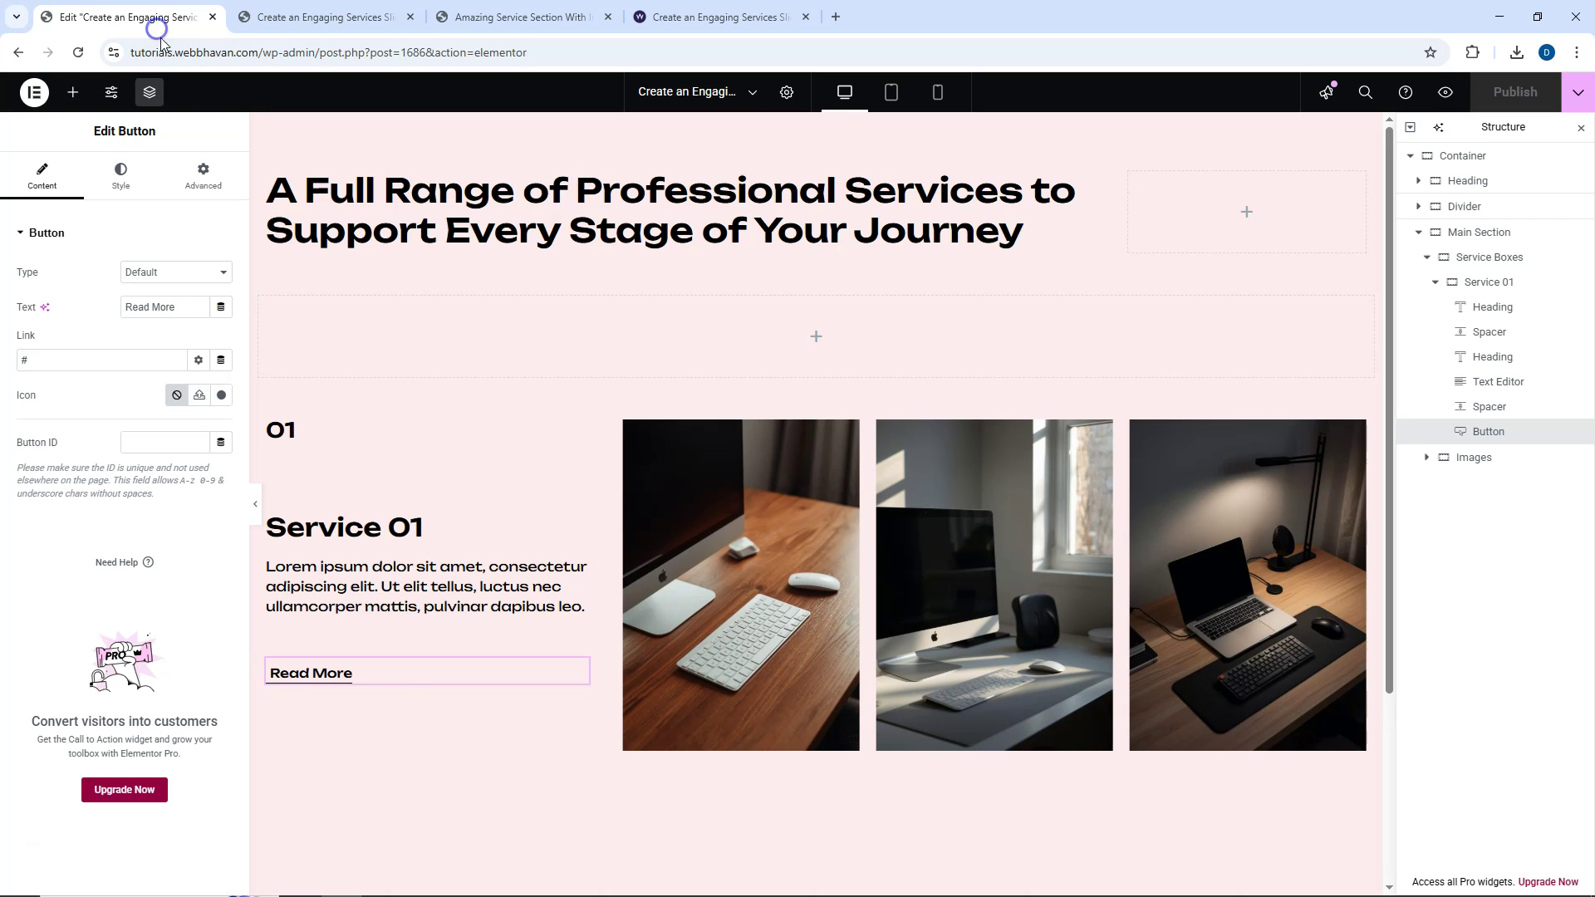
In the tablet view, set both spacers in the Service 01 container to 0 px.
click(891, 93)
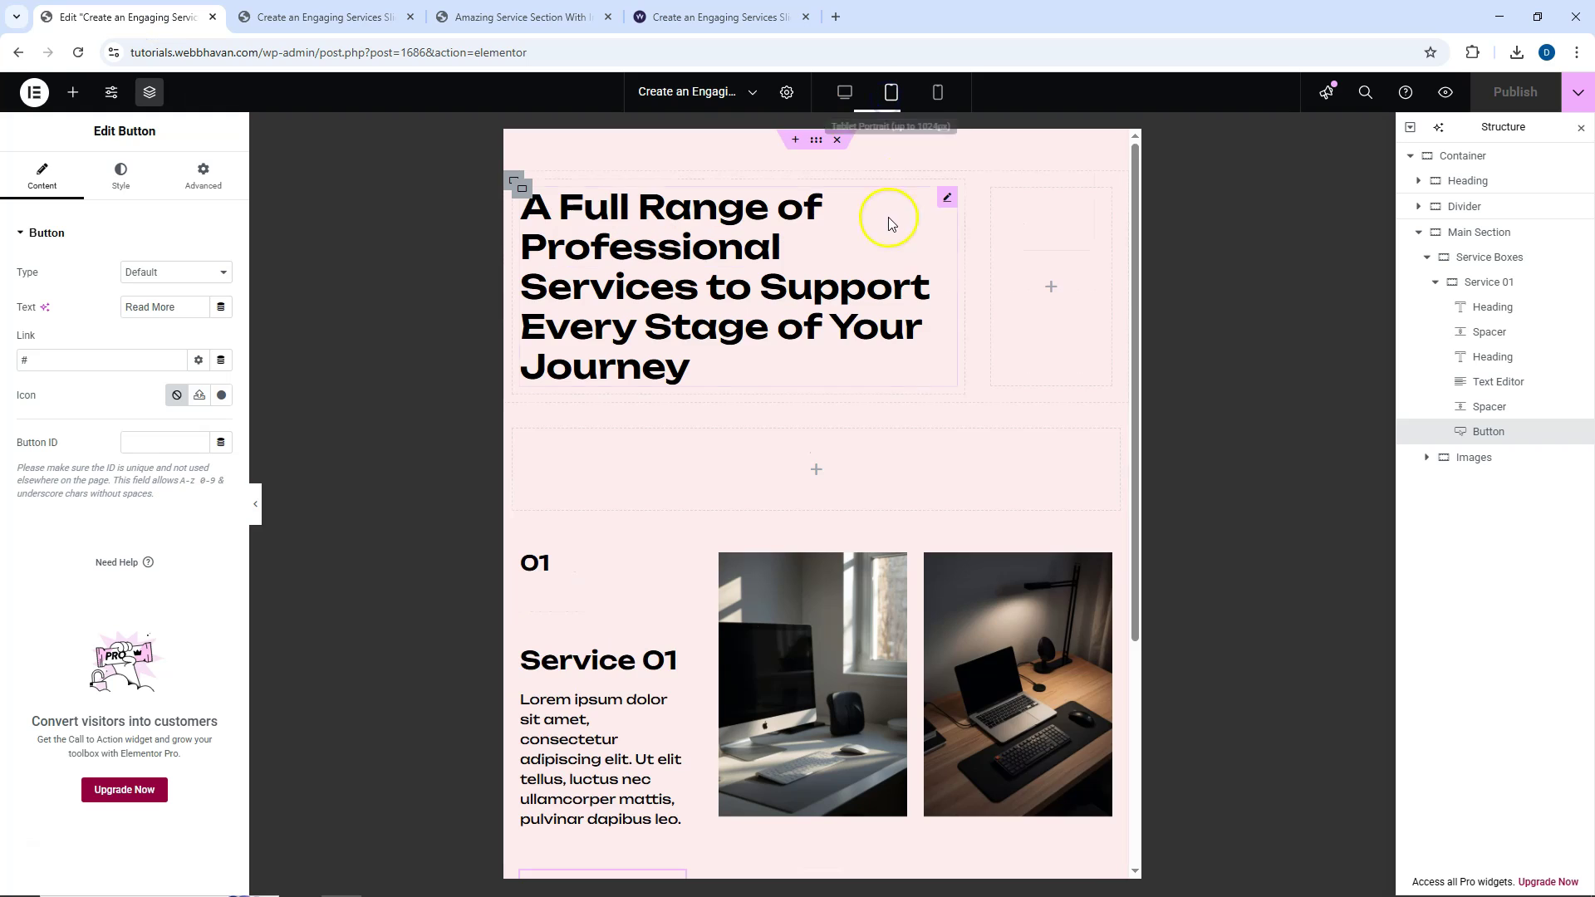
scroll(807, 344, down, 3)
click(673, 347)
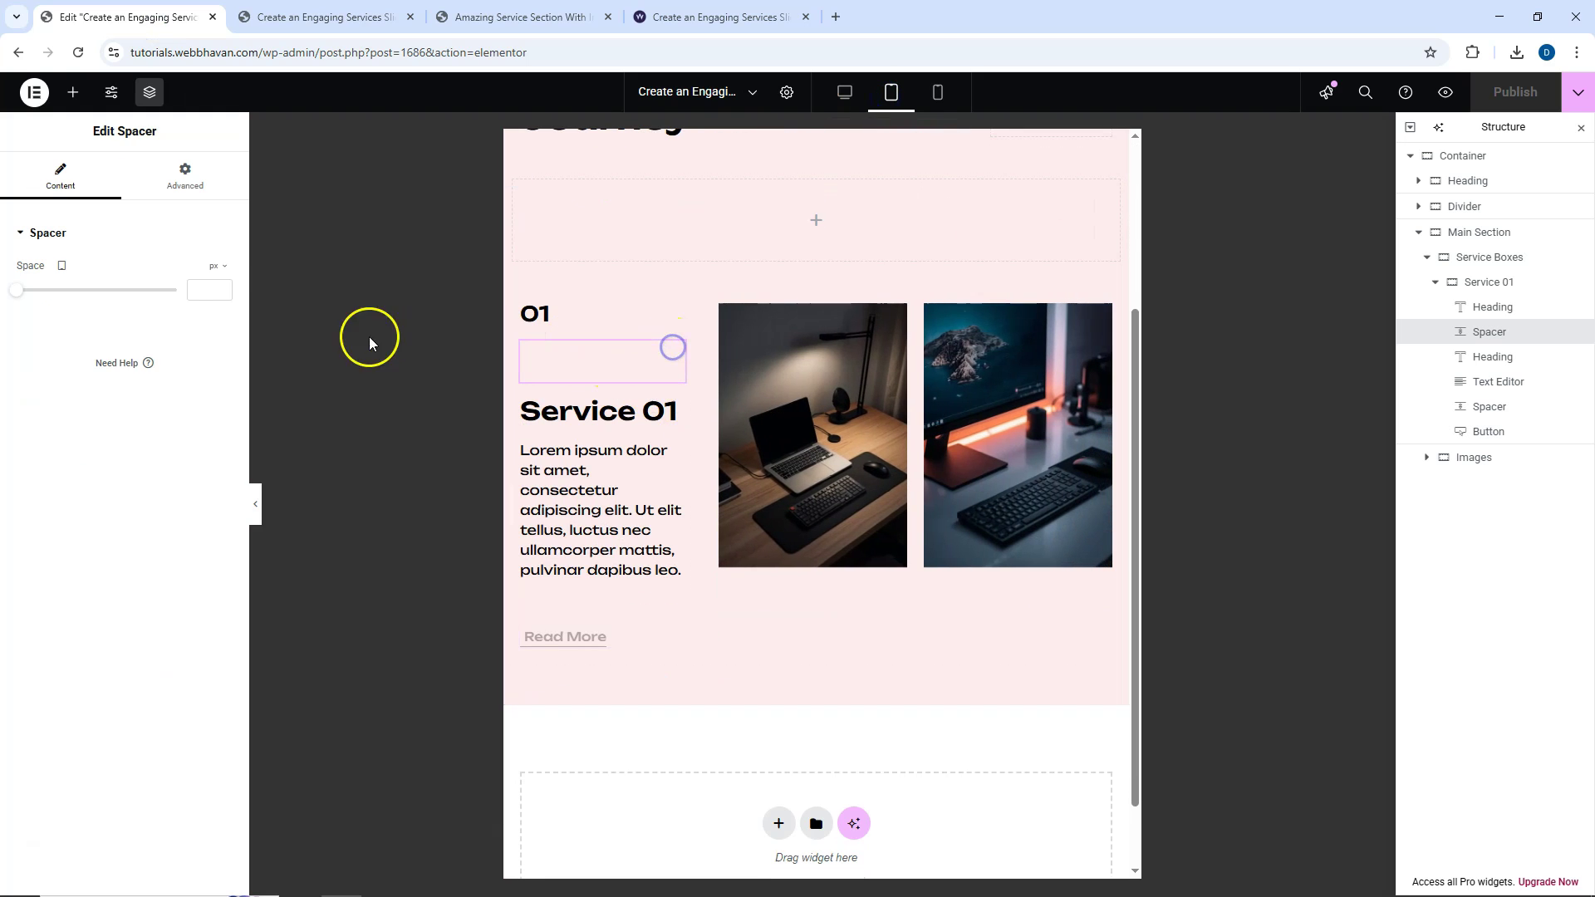
text(0)
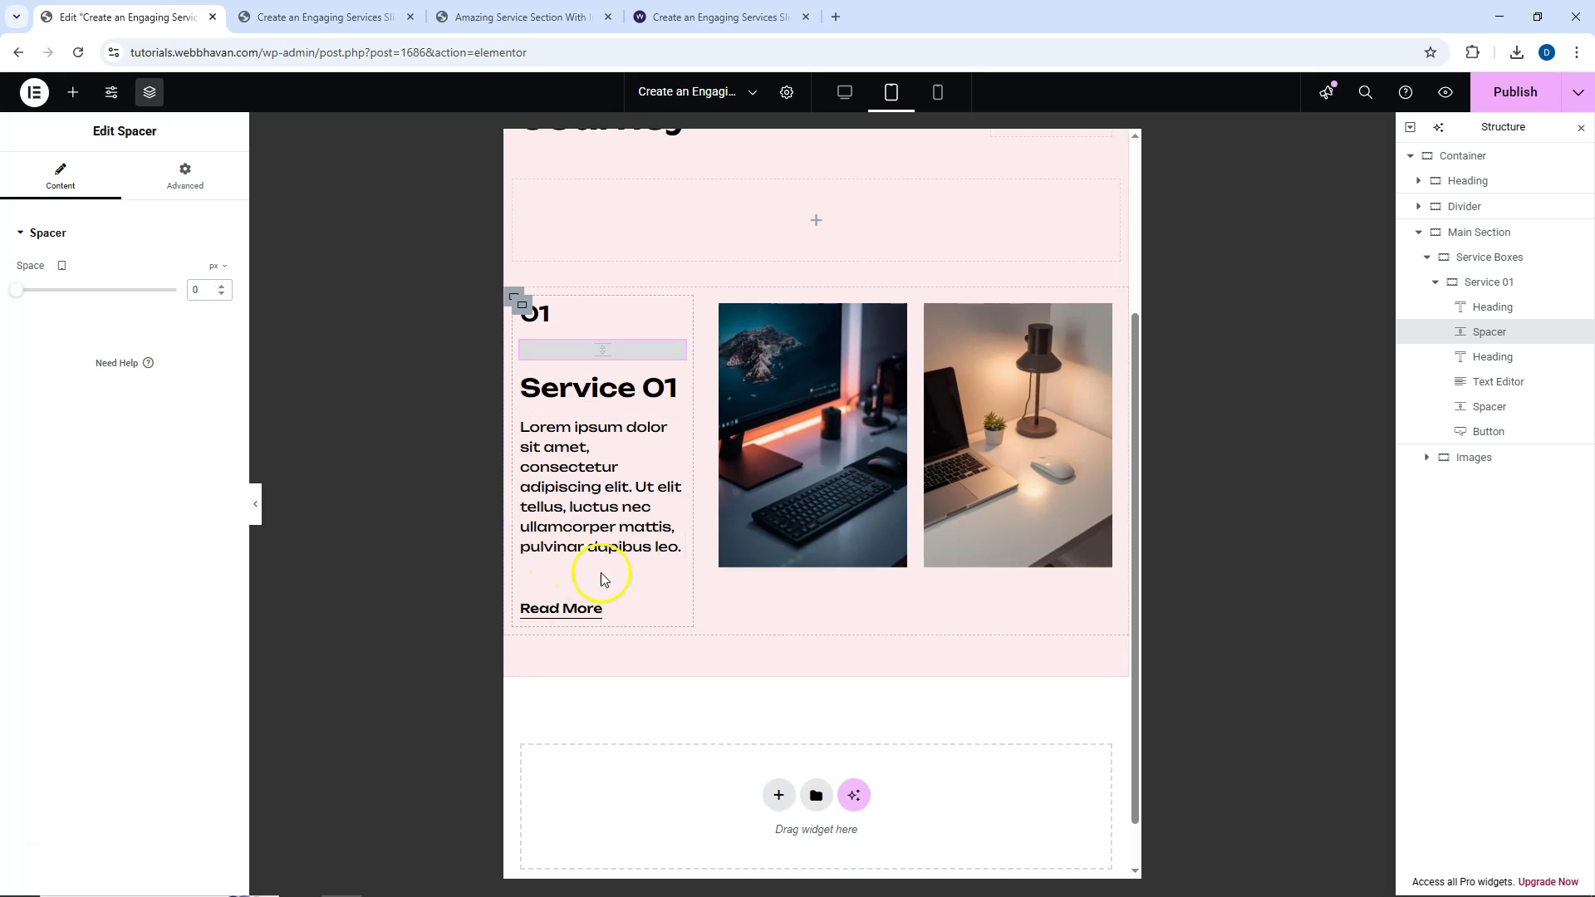
click(674, 577)
click(199, 290)
text(0)
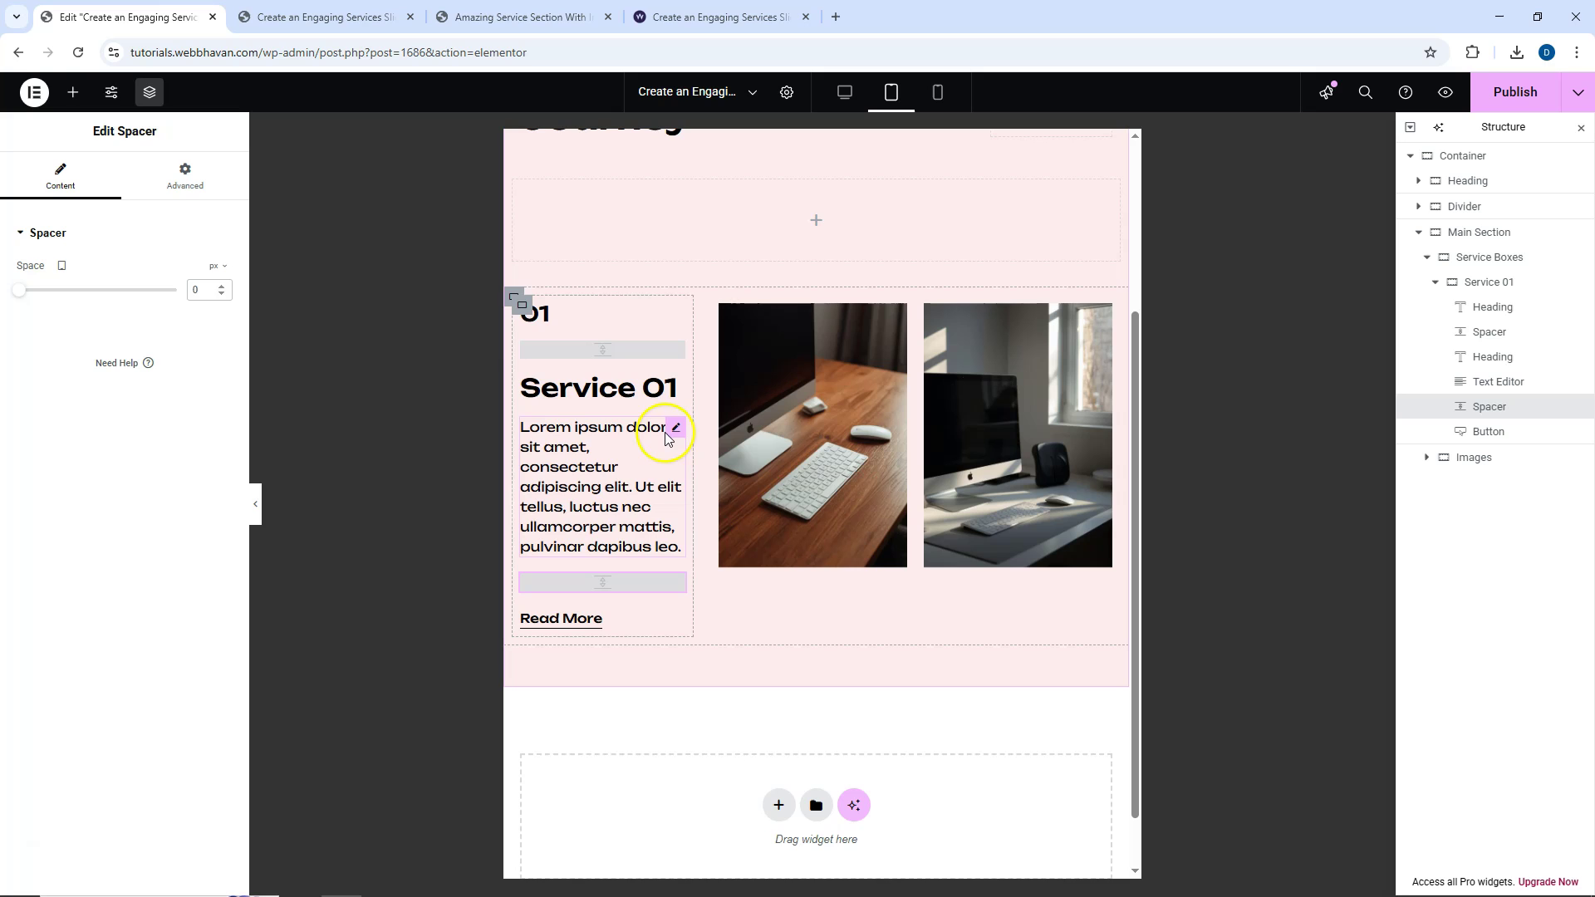
Set the service paragraph's tablet font size to 14 px.
click(671, 429)
click(222, 321)
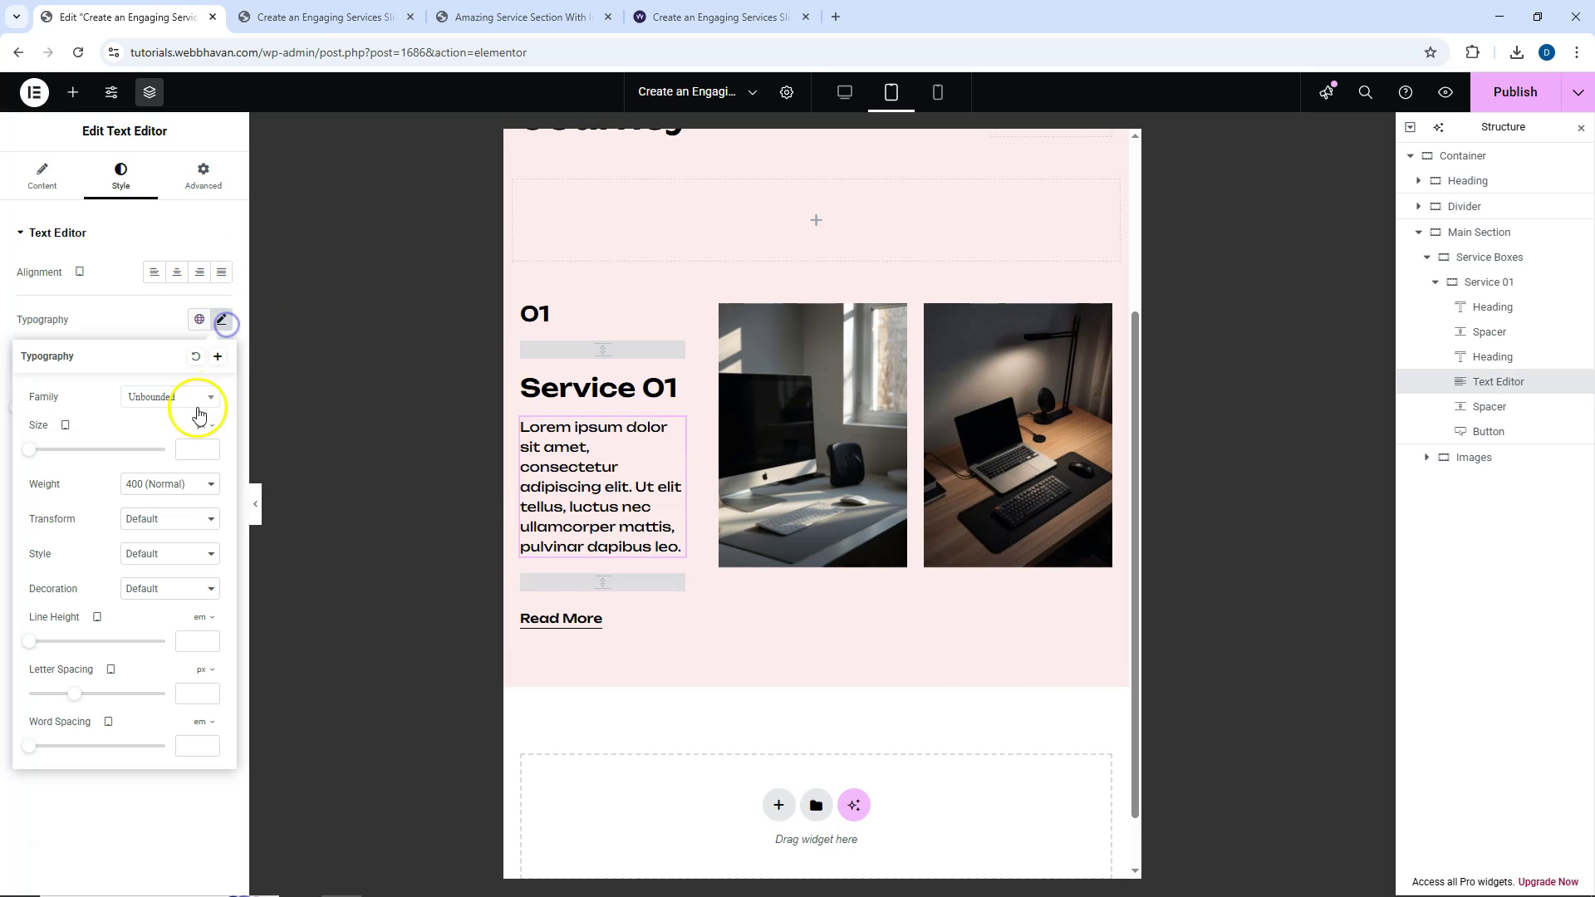
text(14)
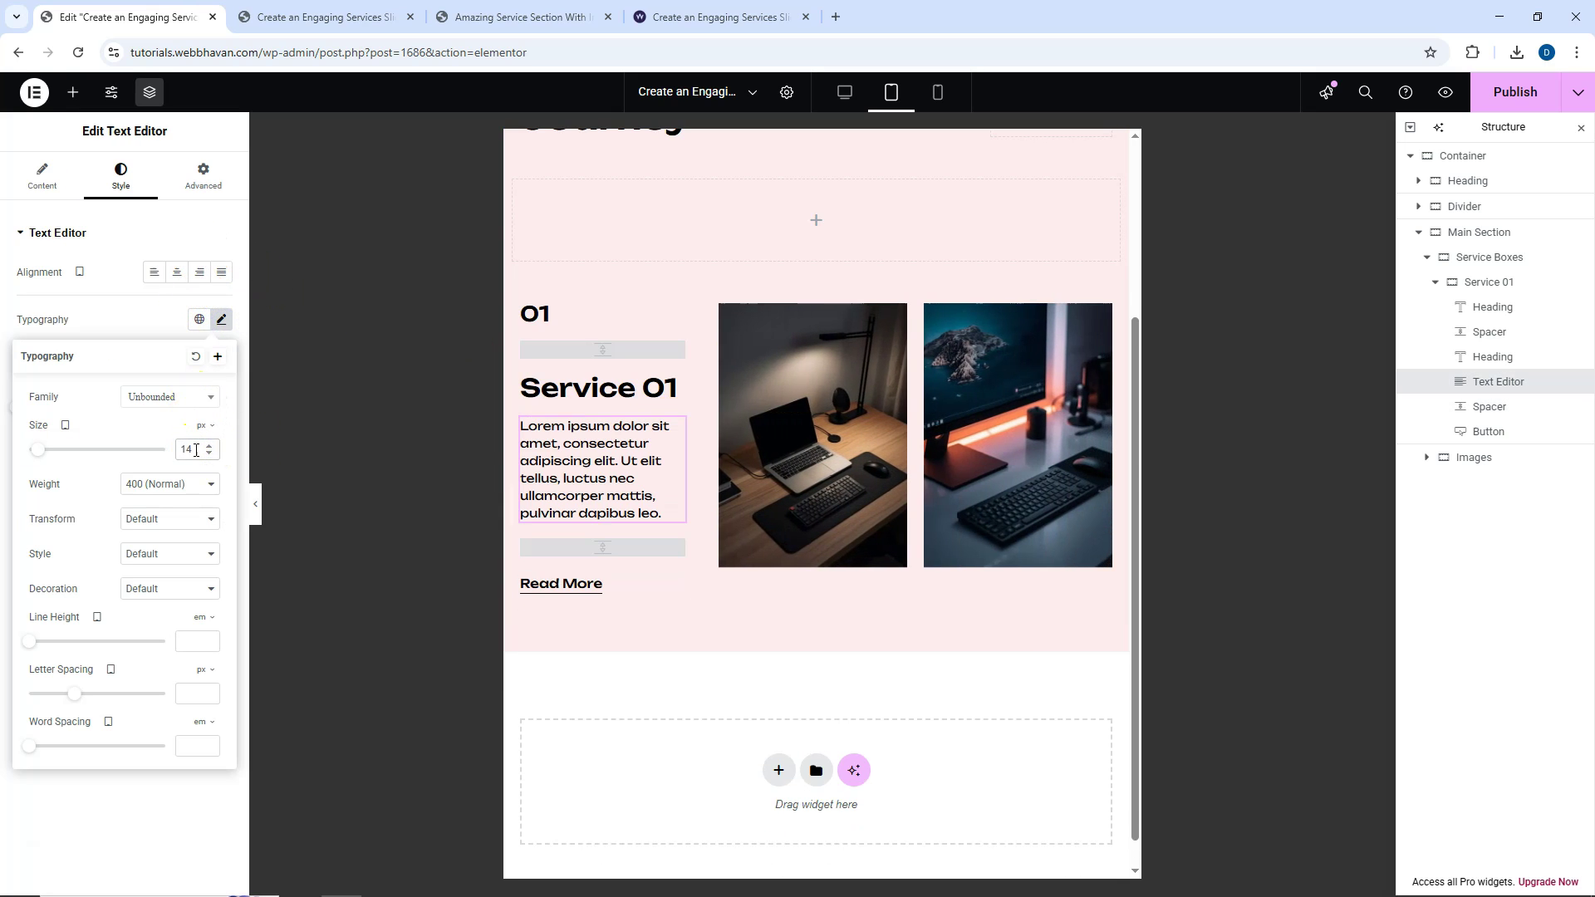
Review the section's tablet layout and examine the Service 01 box and images in the mobile view.
scroll(701, 434, up, 2)
scroll(781, 349, up, 2)
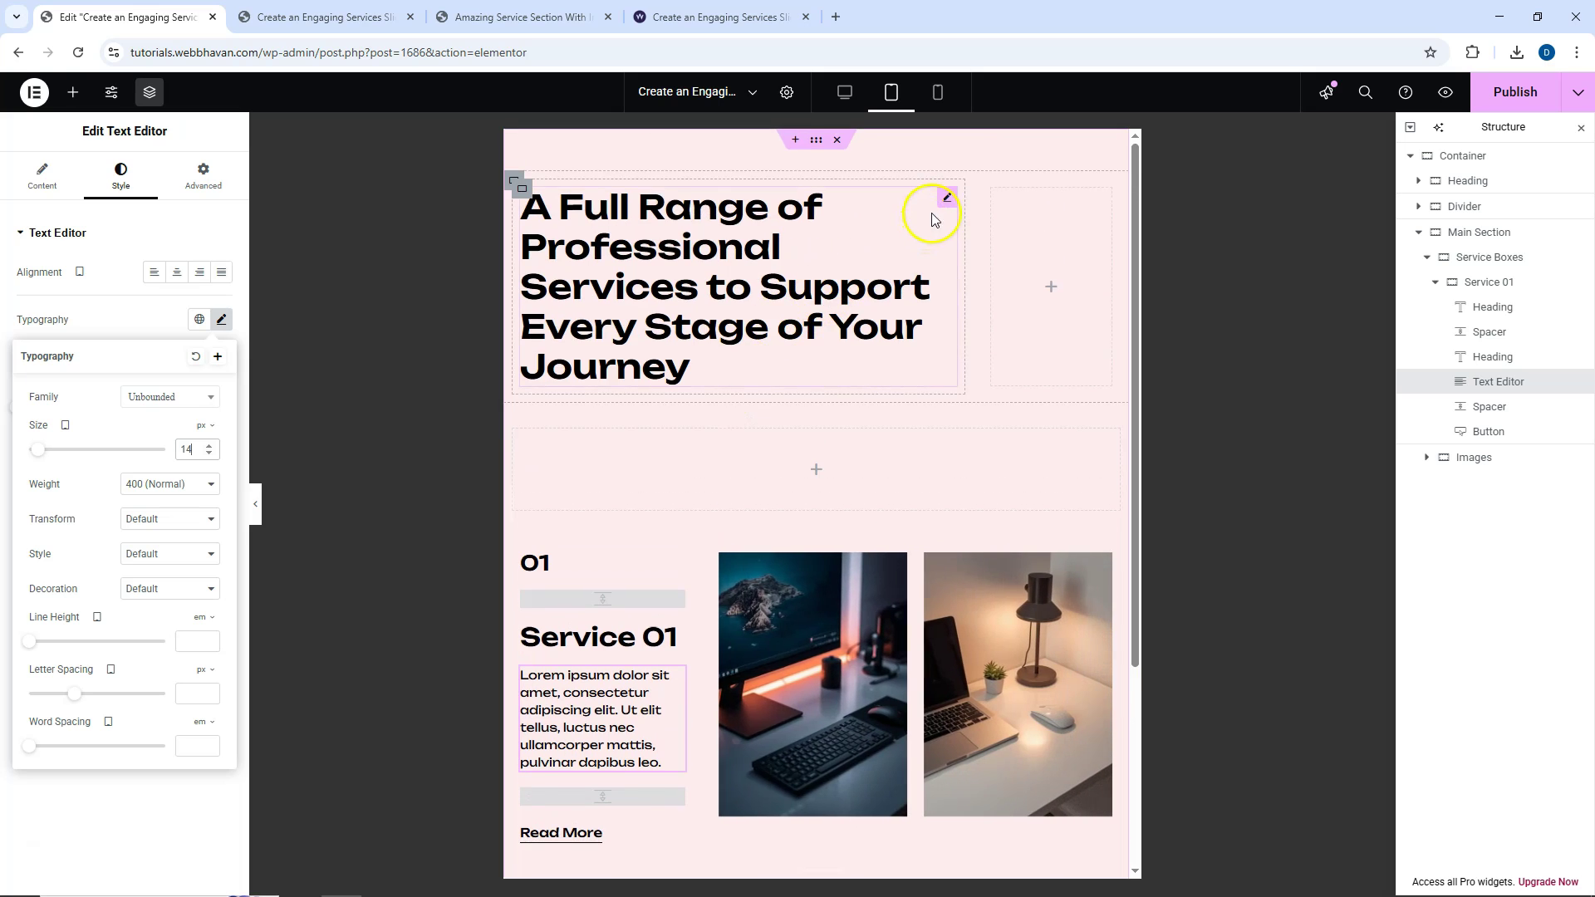
scroll(913, 266, down, 4)
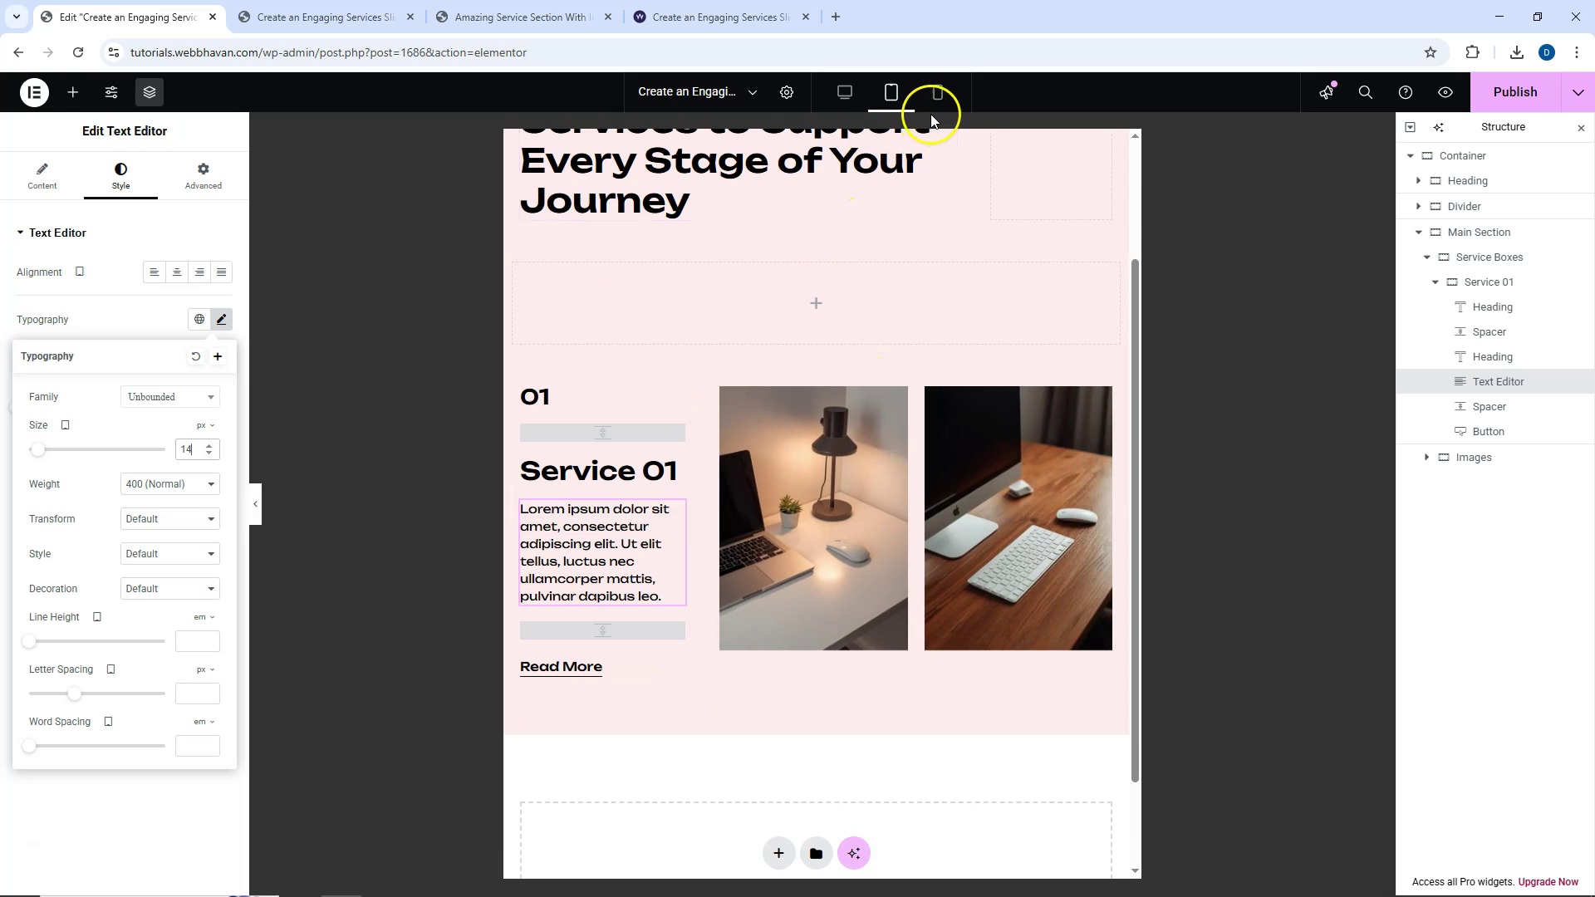
click(938, 91)
scroll(831, 357, down, 5)
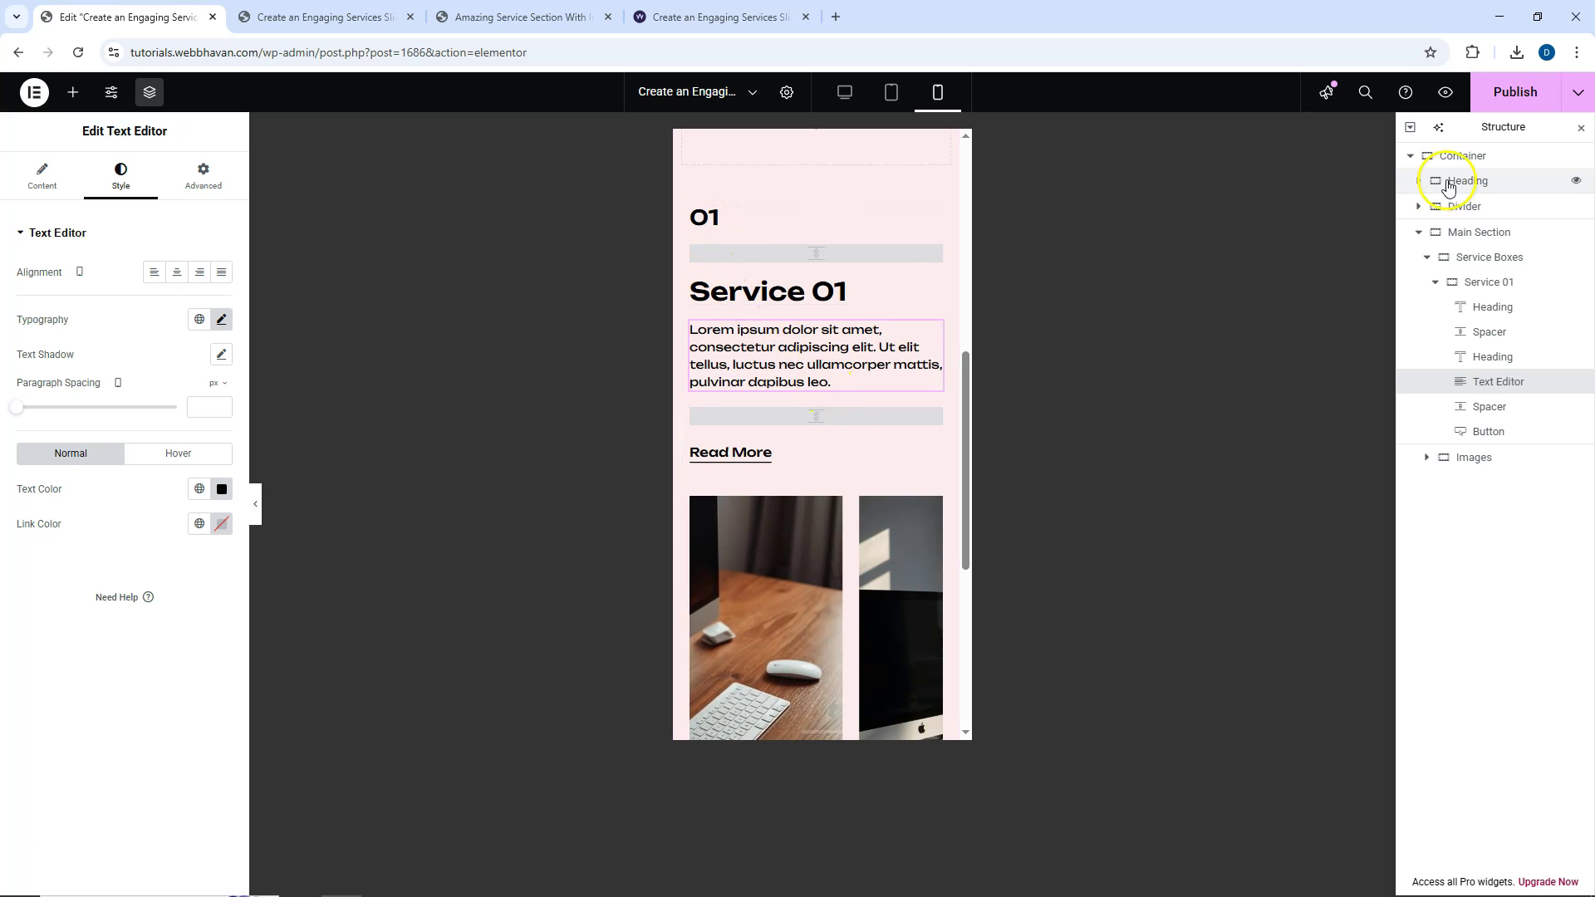
Publish the page and inspect the services section at mobile width in the browser preview using the developer tools.
click(1514, 91)
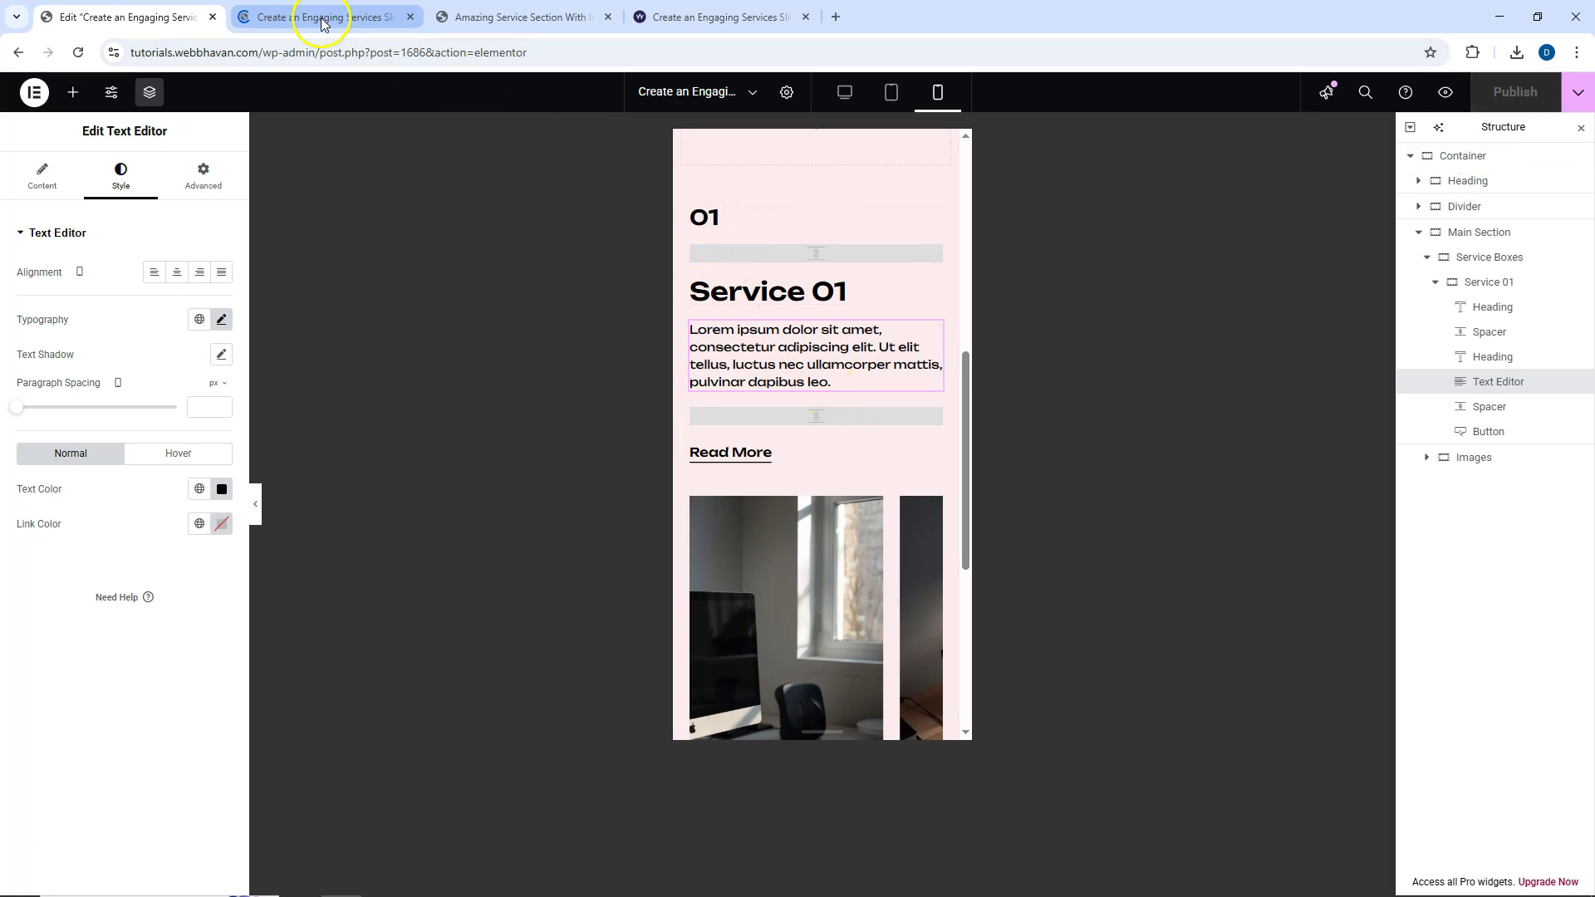
click(321, 18)
right_click(1193, 703)
click(1232, 683)
scroll(183, 394, down, 4)
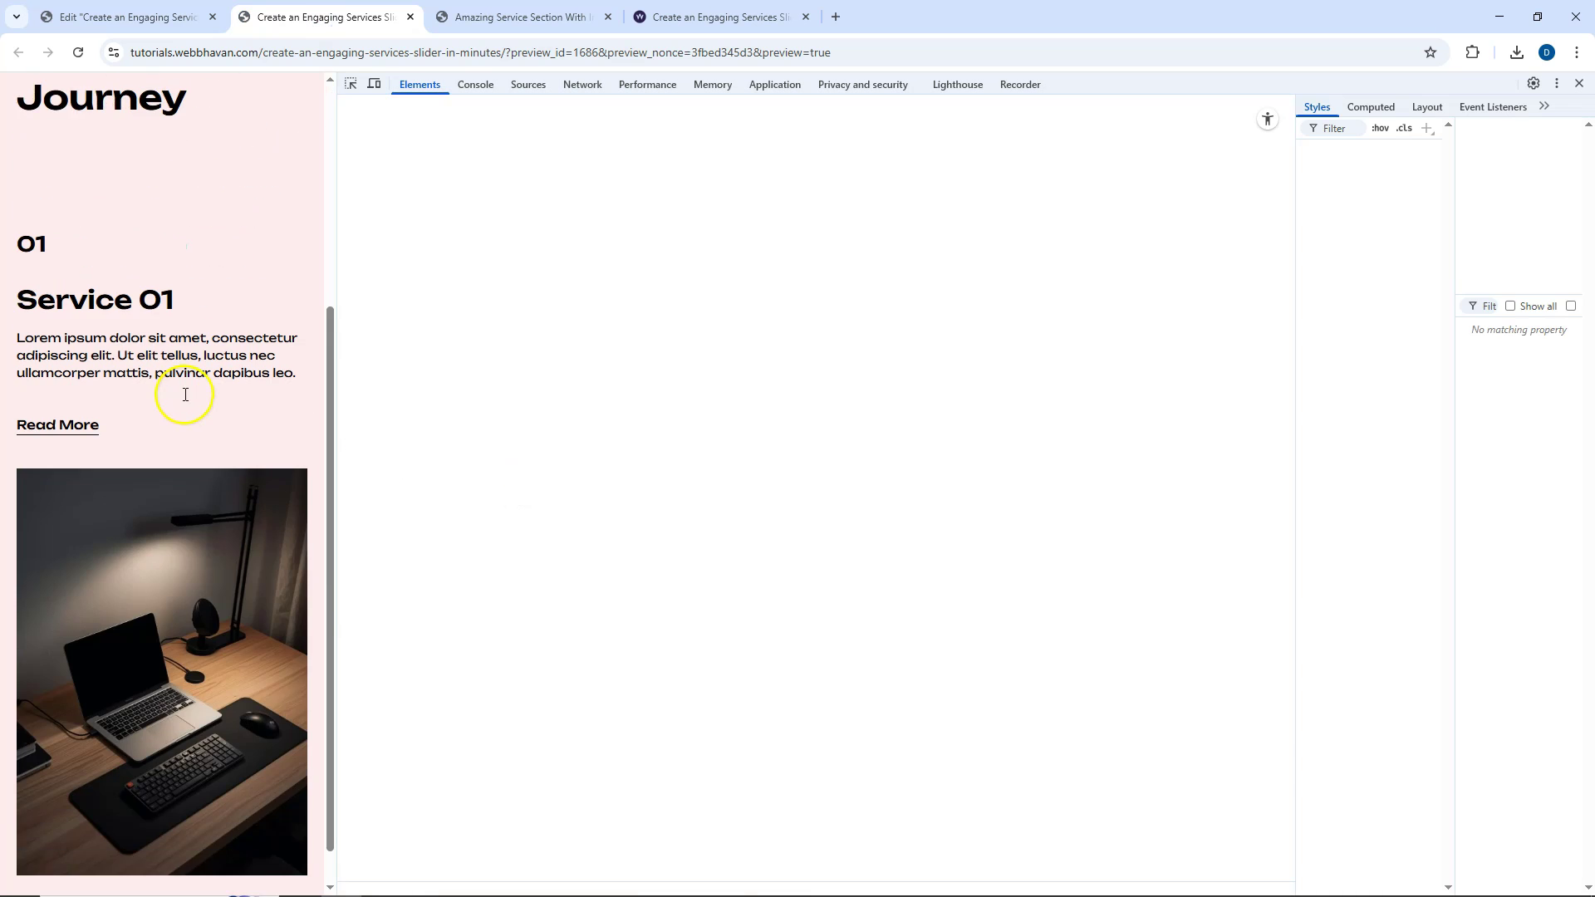
scroll(182, 394, up, 1)
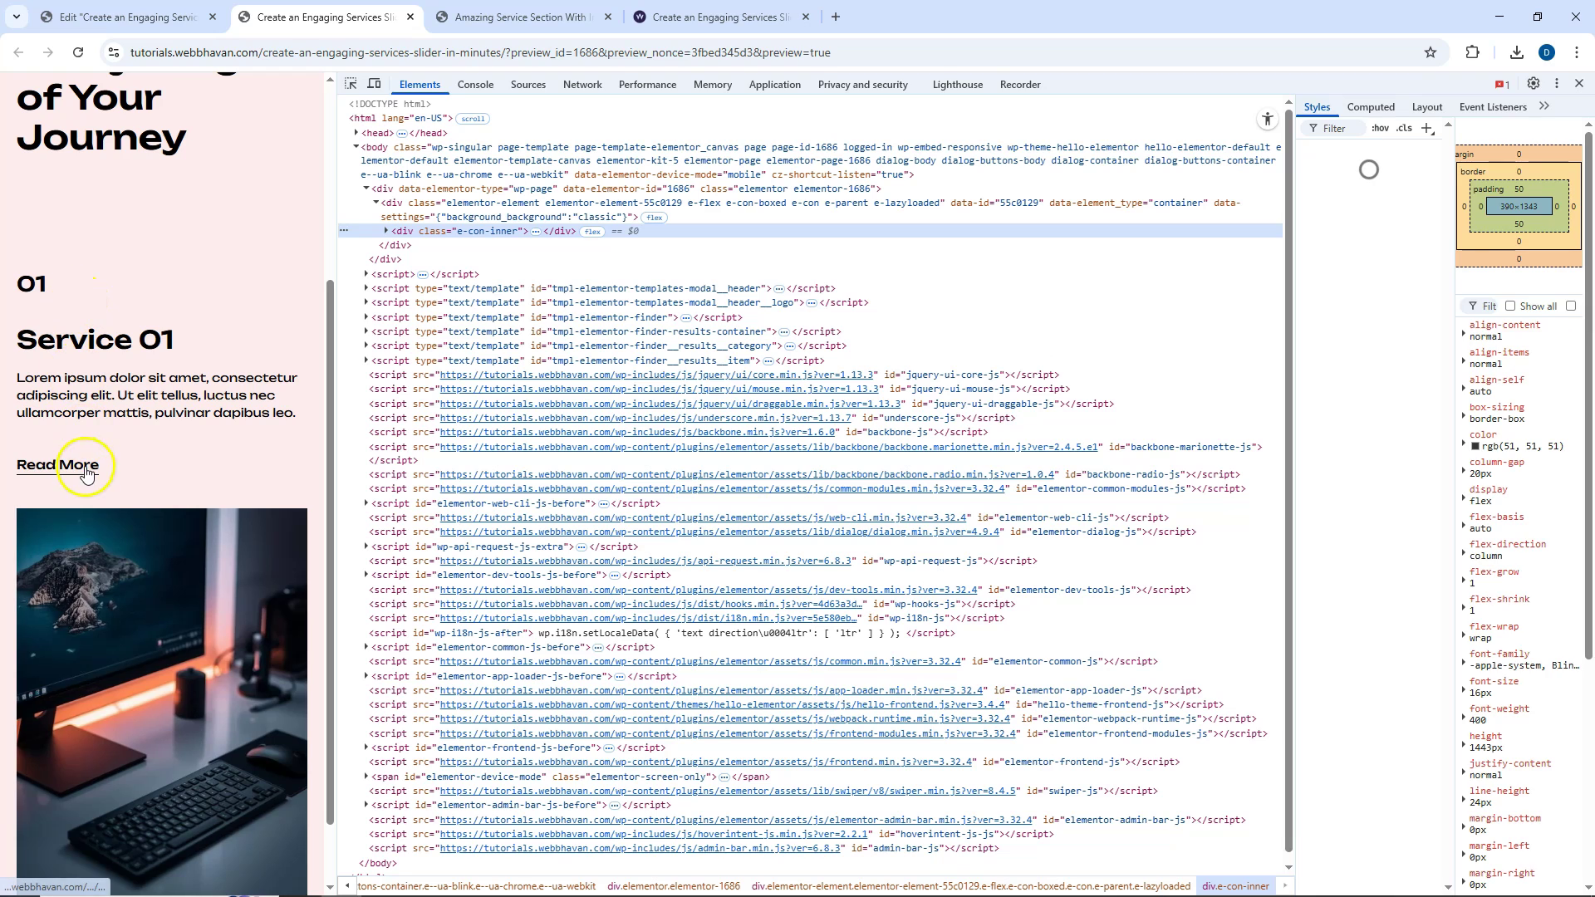
click(1579, 84)
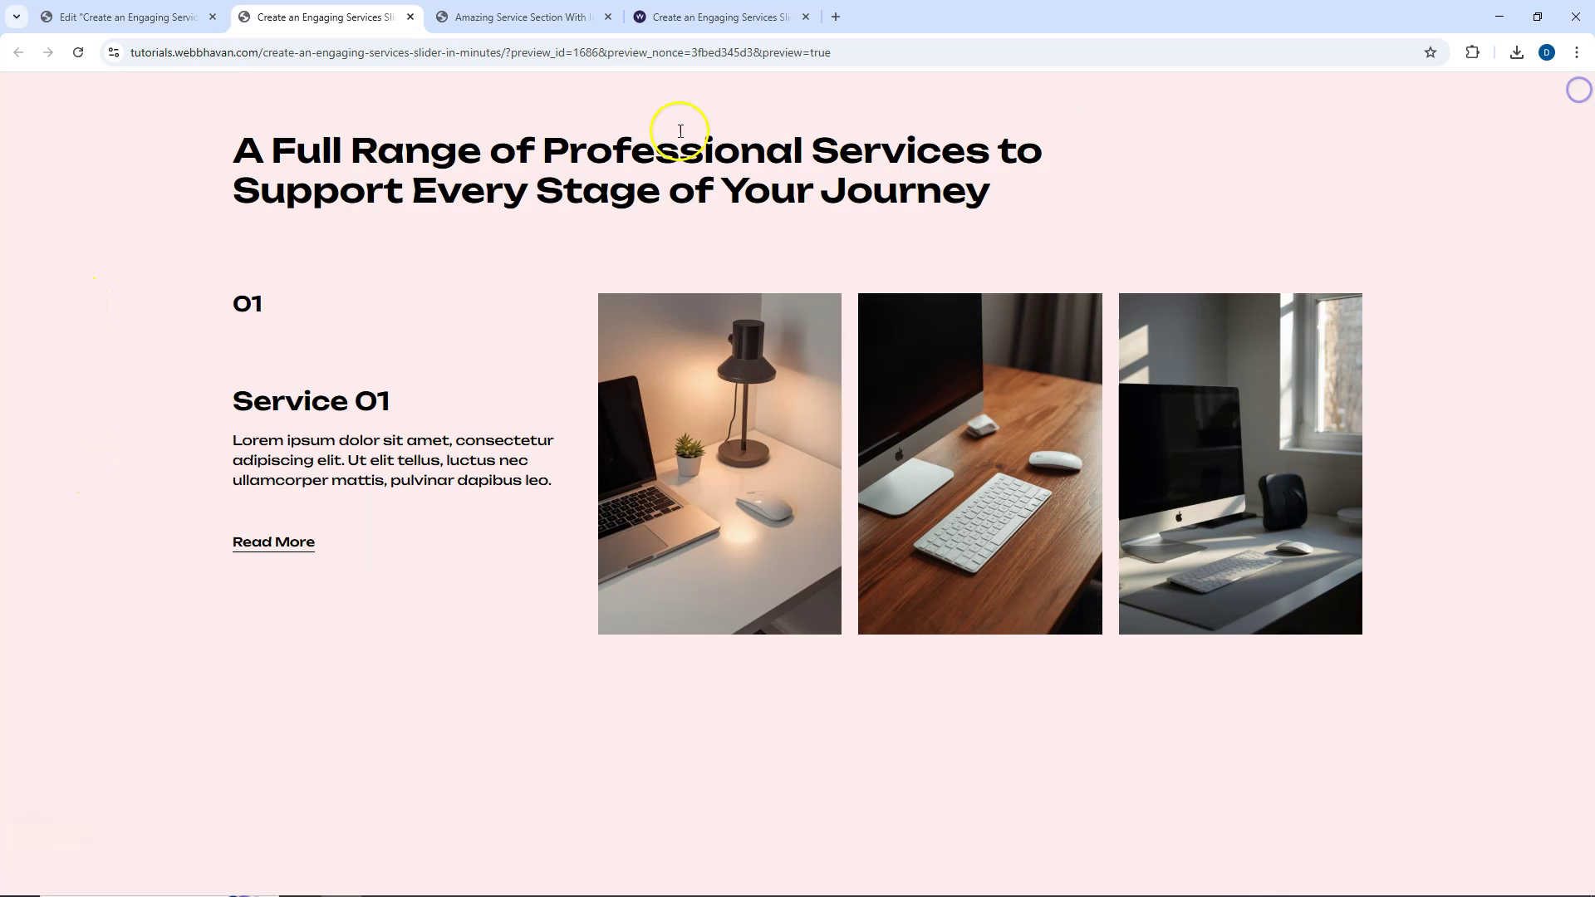
Back in the editor's desktop view, give the Service 01 container the CSS ID s_0 and the CSS class sbox.
click(152, 18)
click(844, 92)
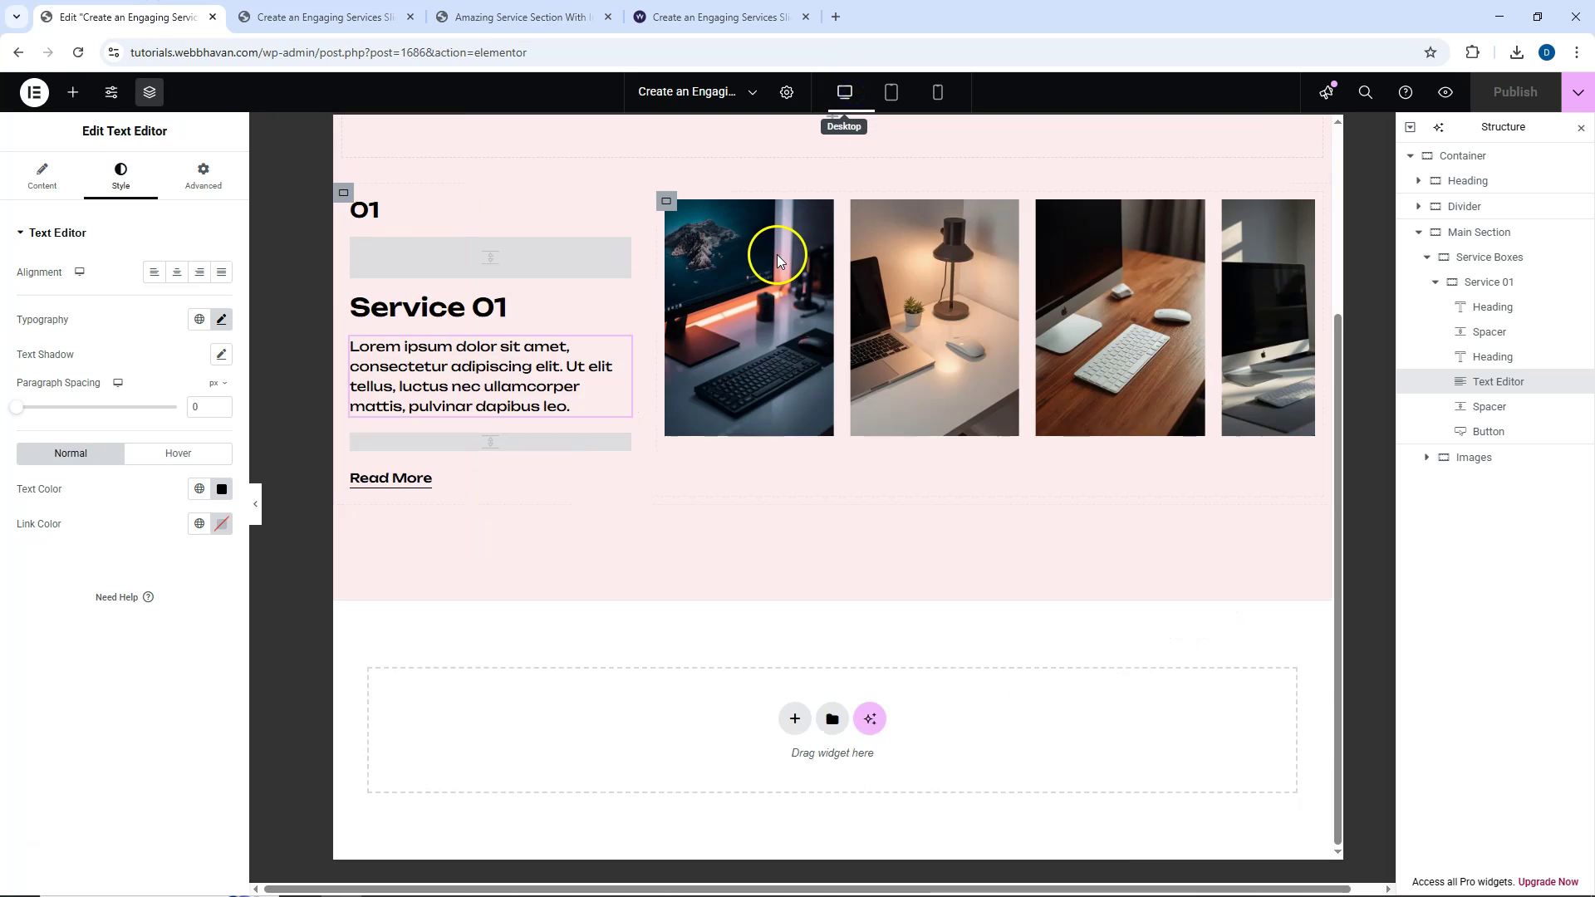
click(1446, 292)
click(1434, 282)
click(220, 116)
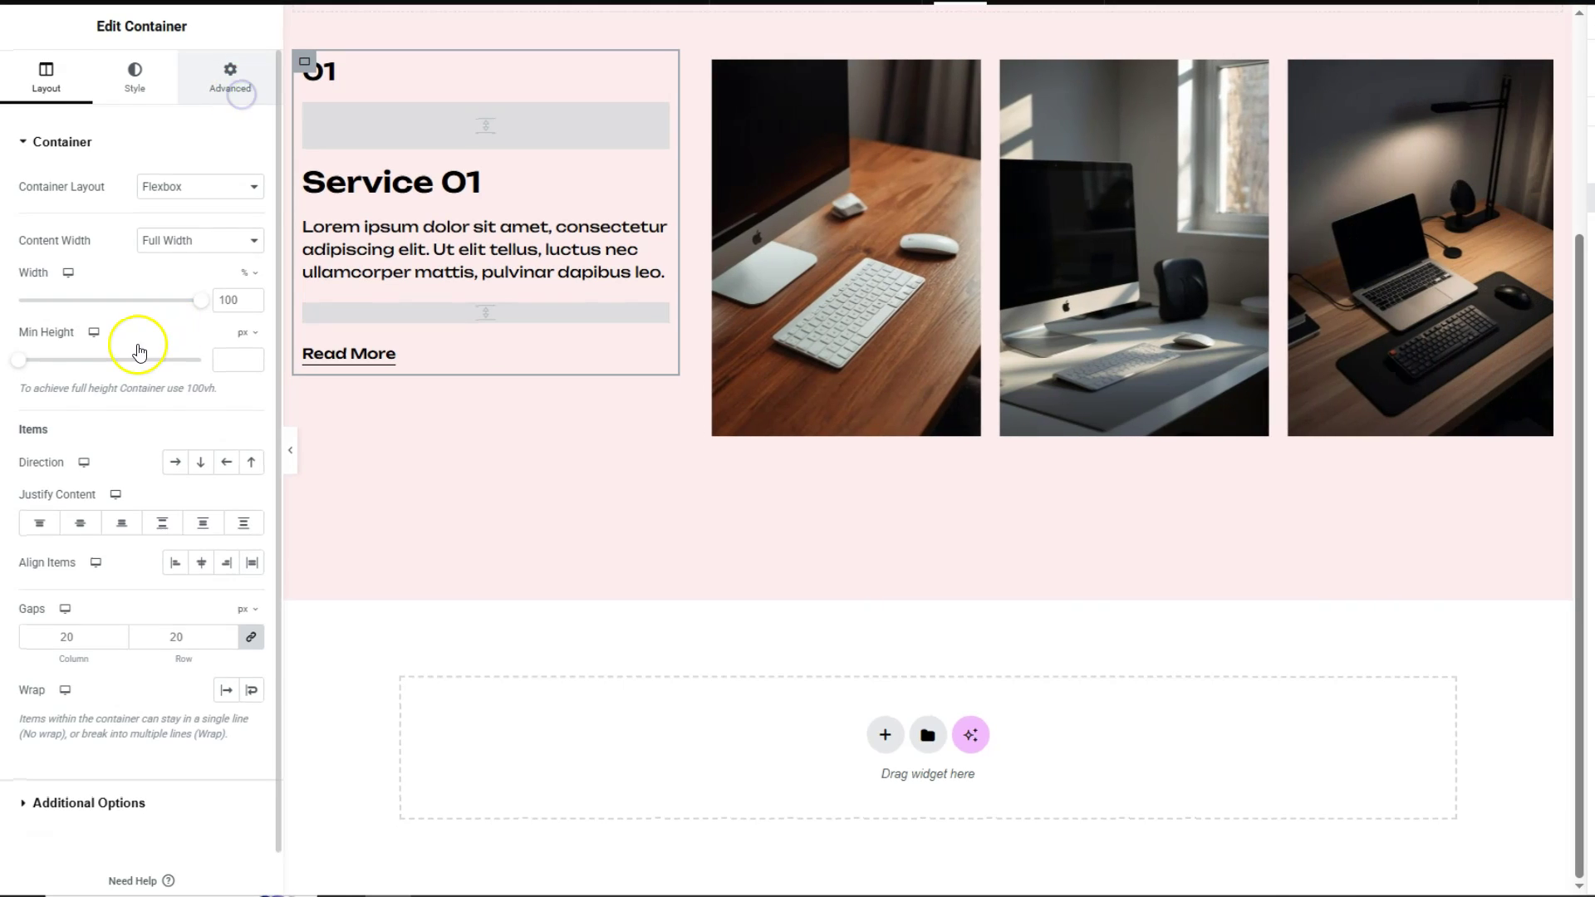
scroll(128, 373, down, 3)
click(162, 410)
text(s_0)
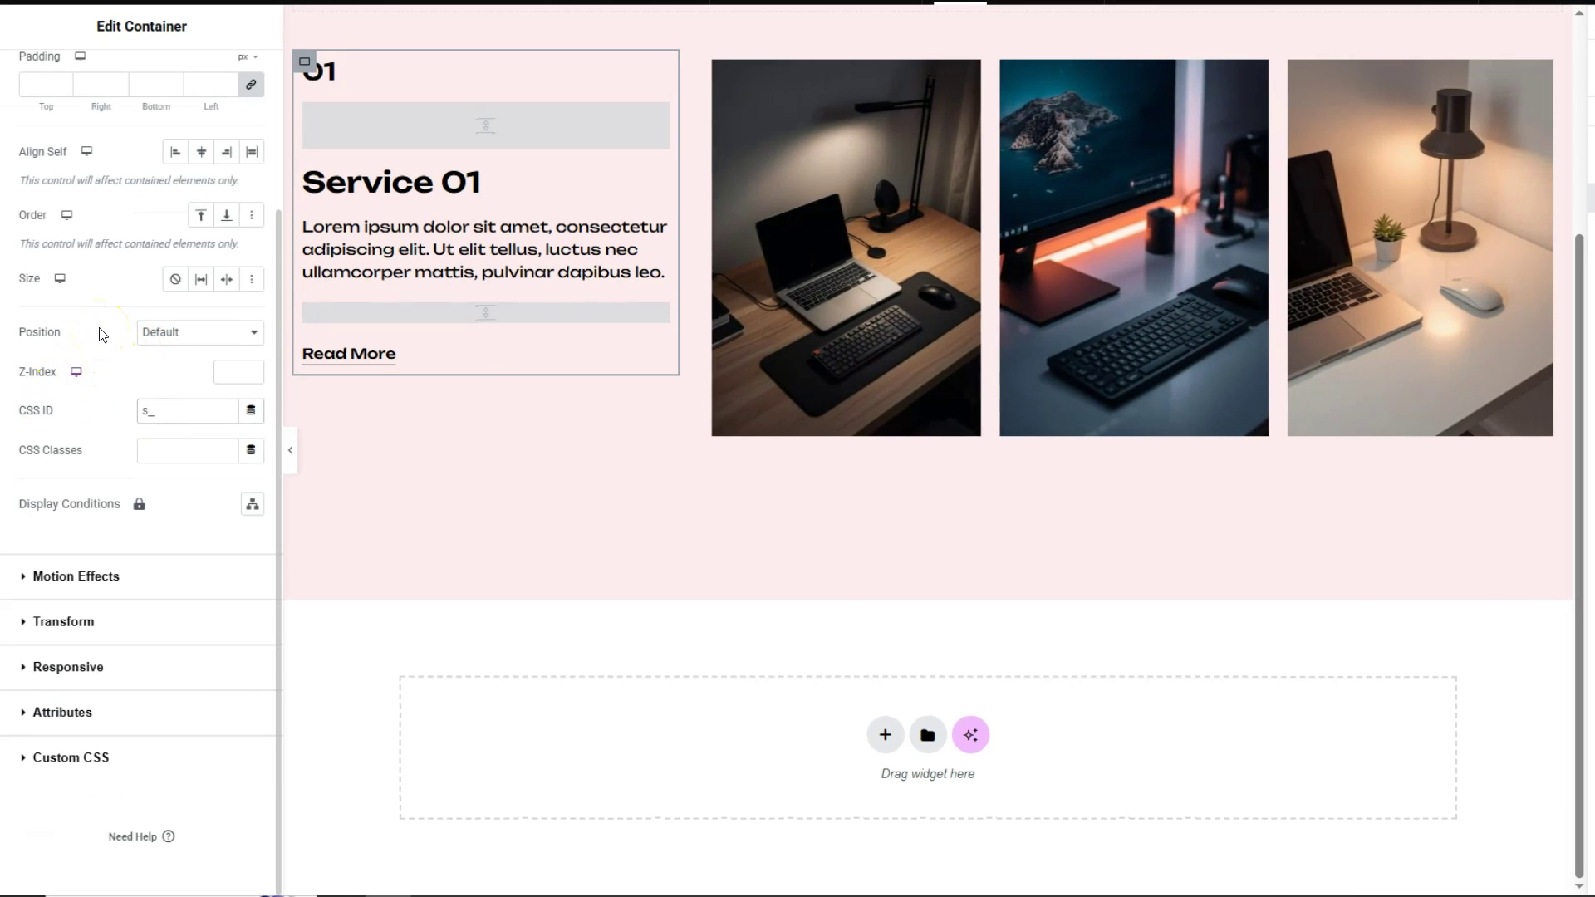
click(137, 453)
text(sbox)
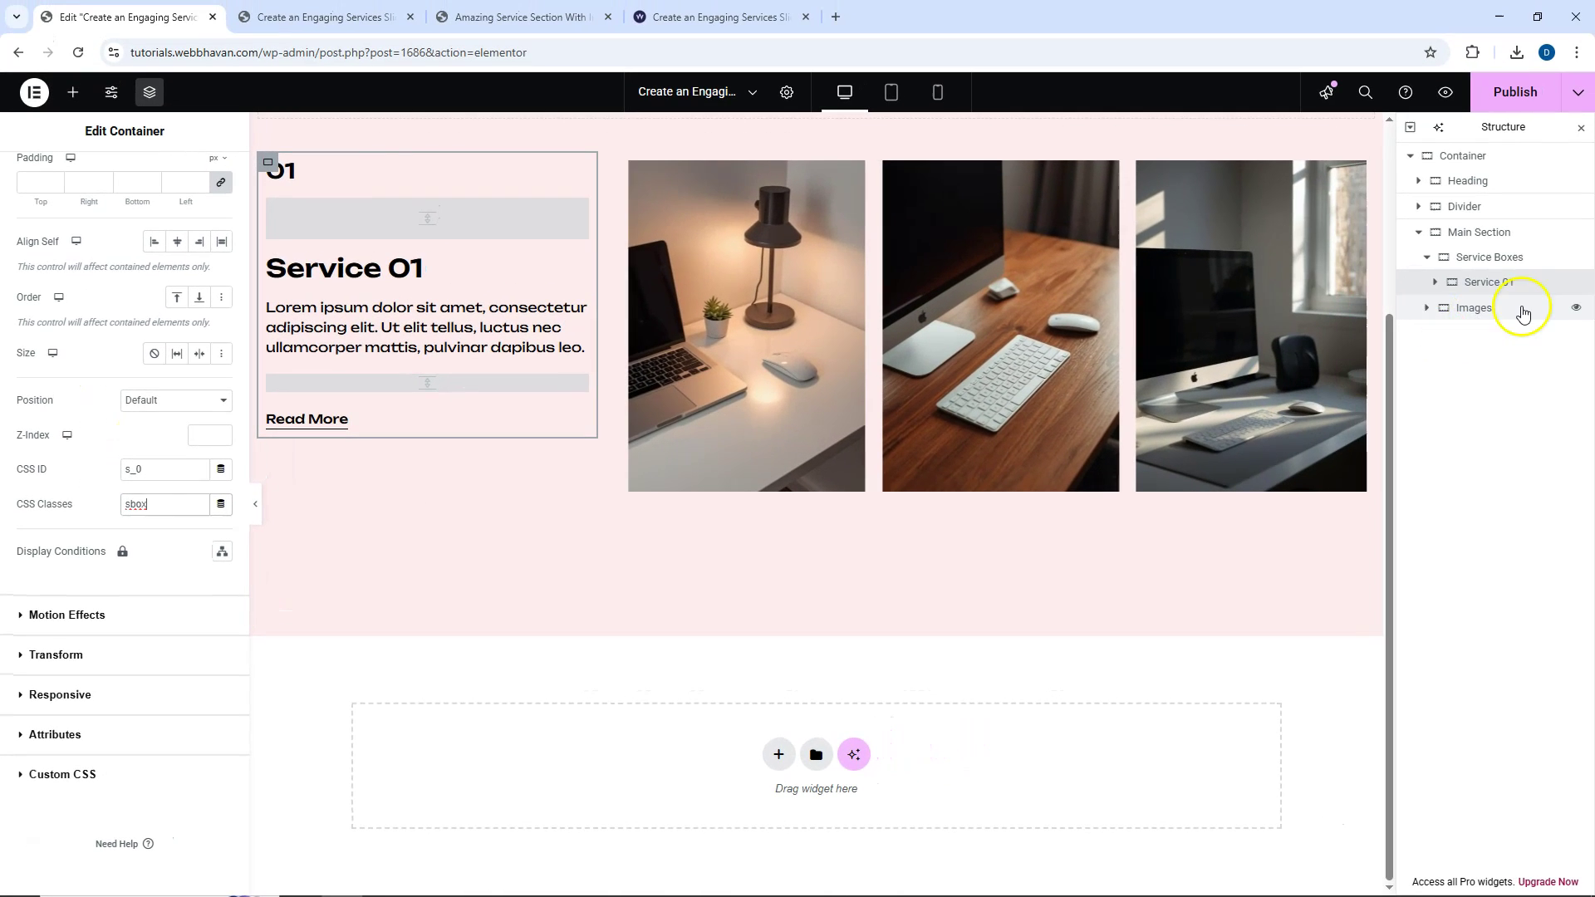
Duplicate the Service 01 container four times within the Service Boxes container.
right_click(1508, 287)
click(1476, 343)
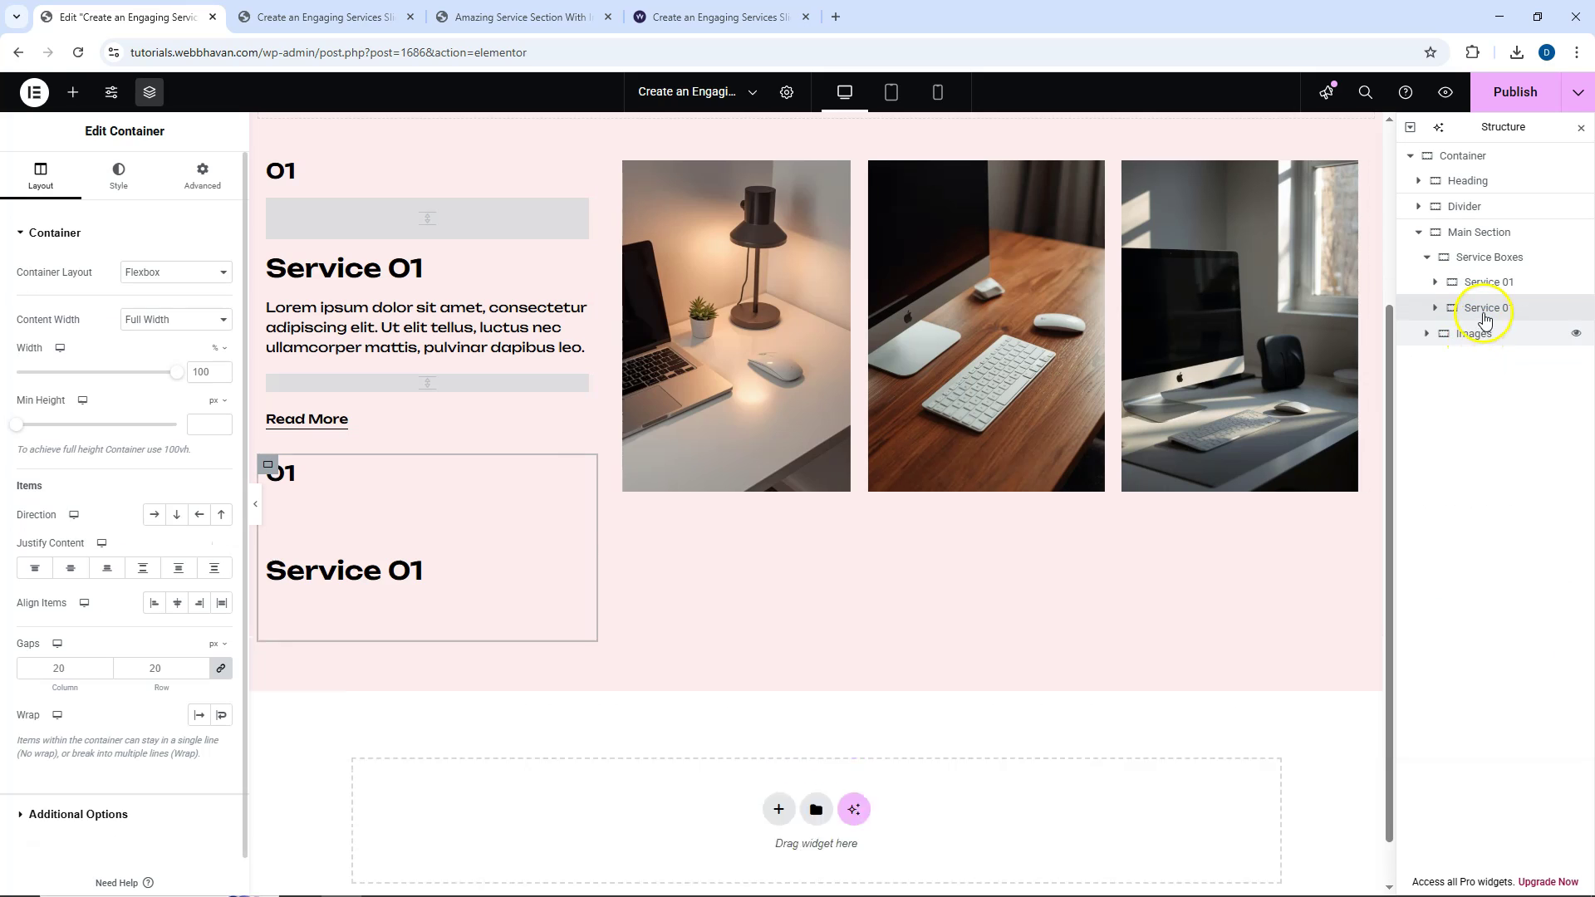
right_click(1483, 309)
click(1484, 360)
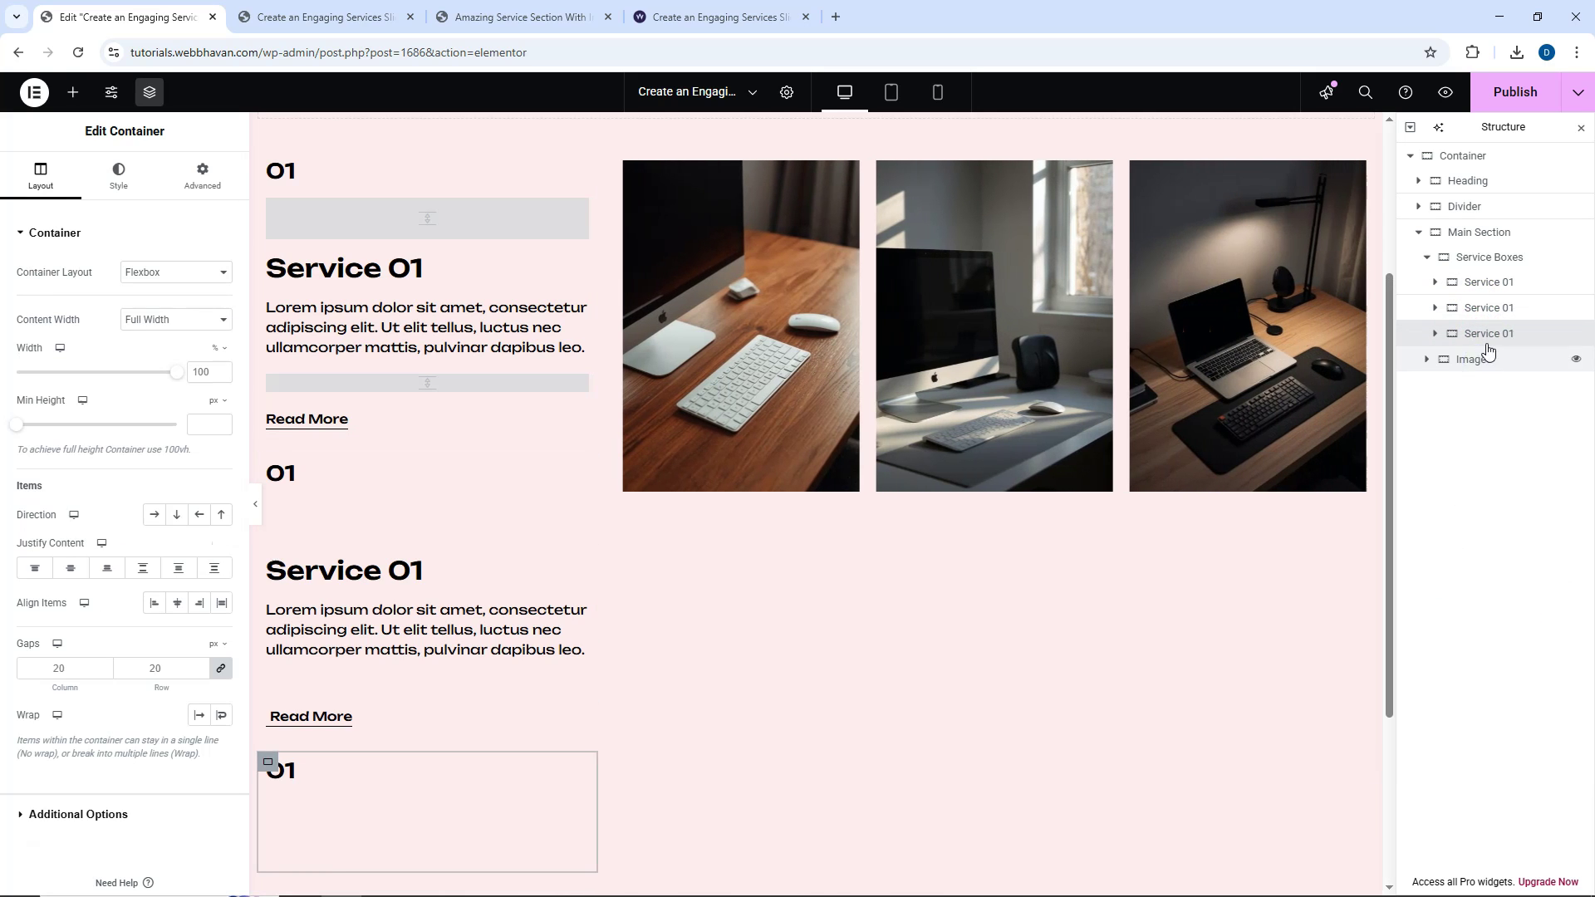
right_click(1487, 335)
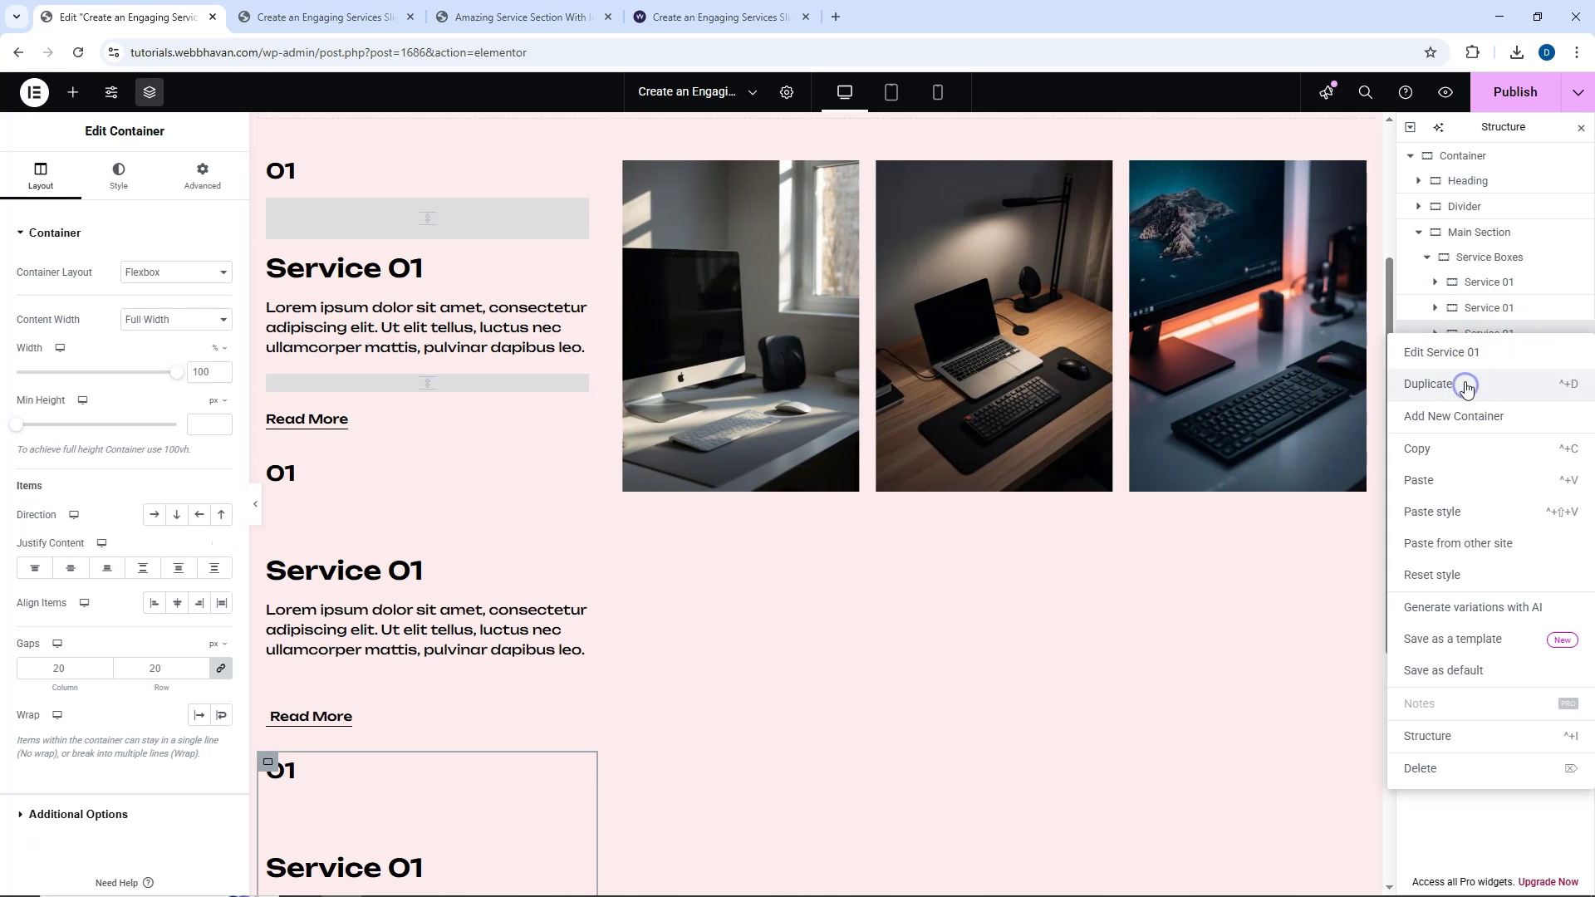
click(1466, 384)
right_click(1472, 359)
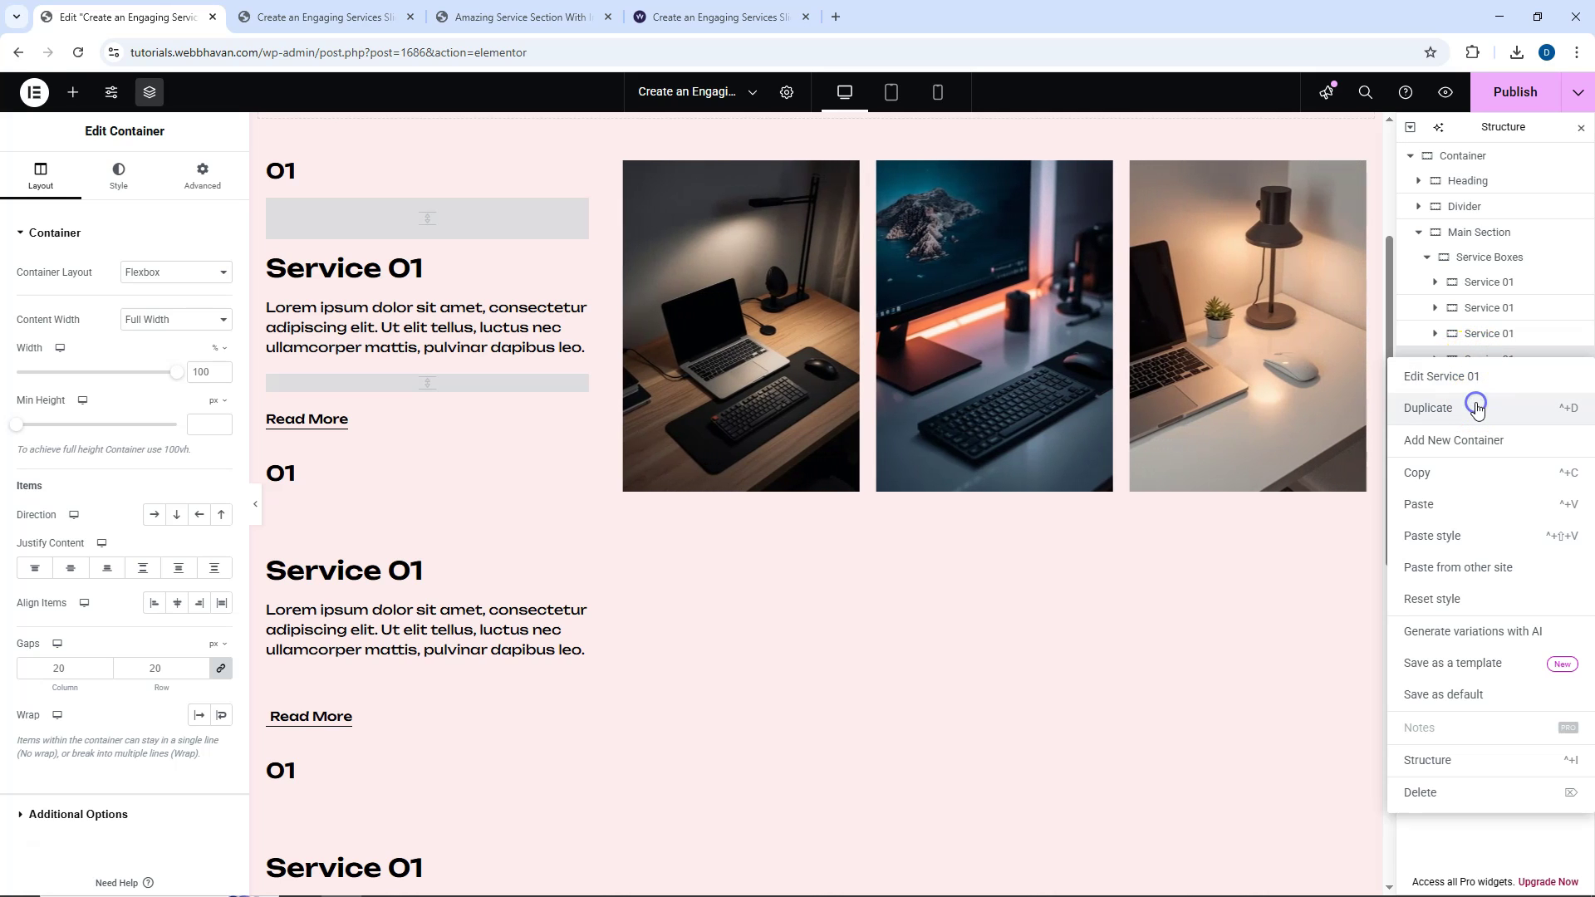
click(1476, 407)
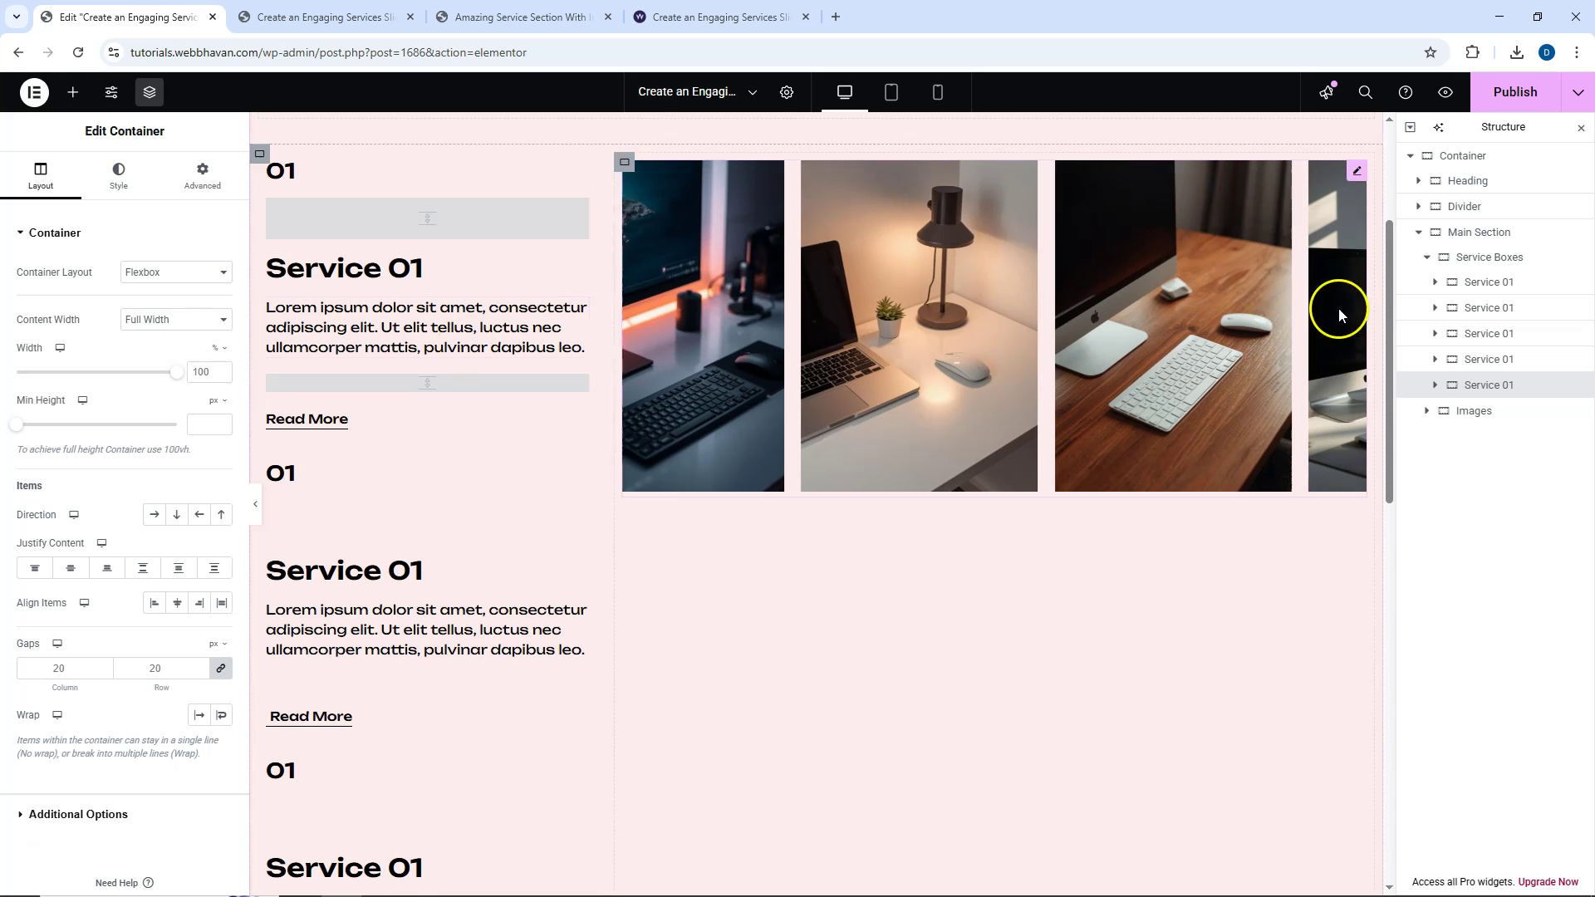
Set the column and row gaps of the Service Boxes container to 0 px.
click(1483, 260)
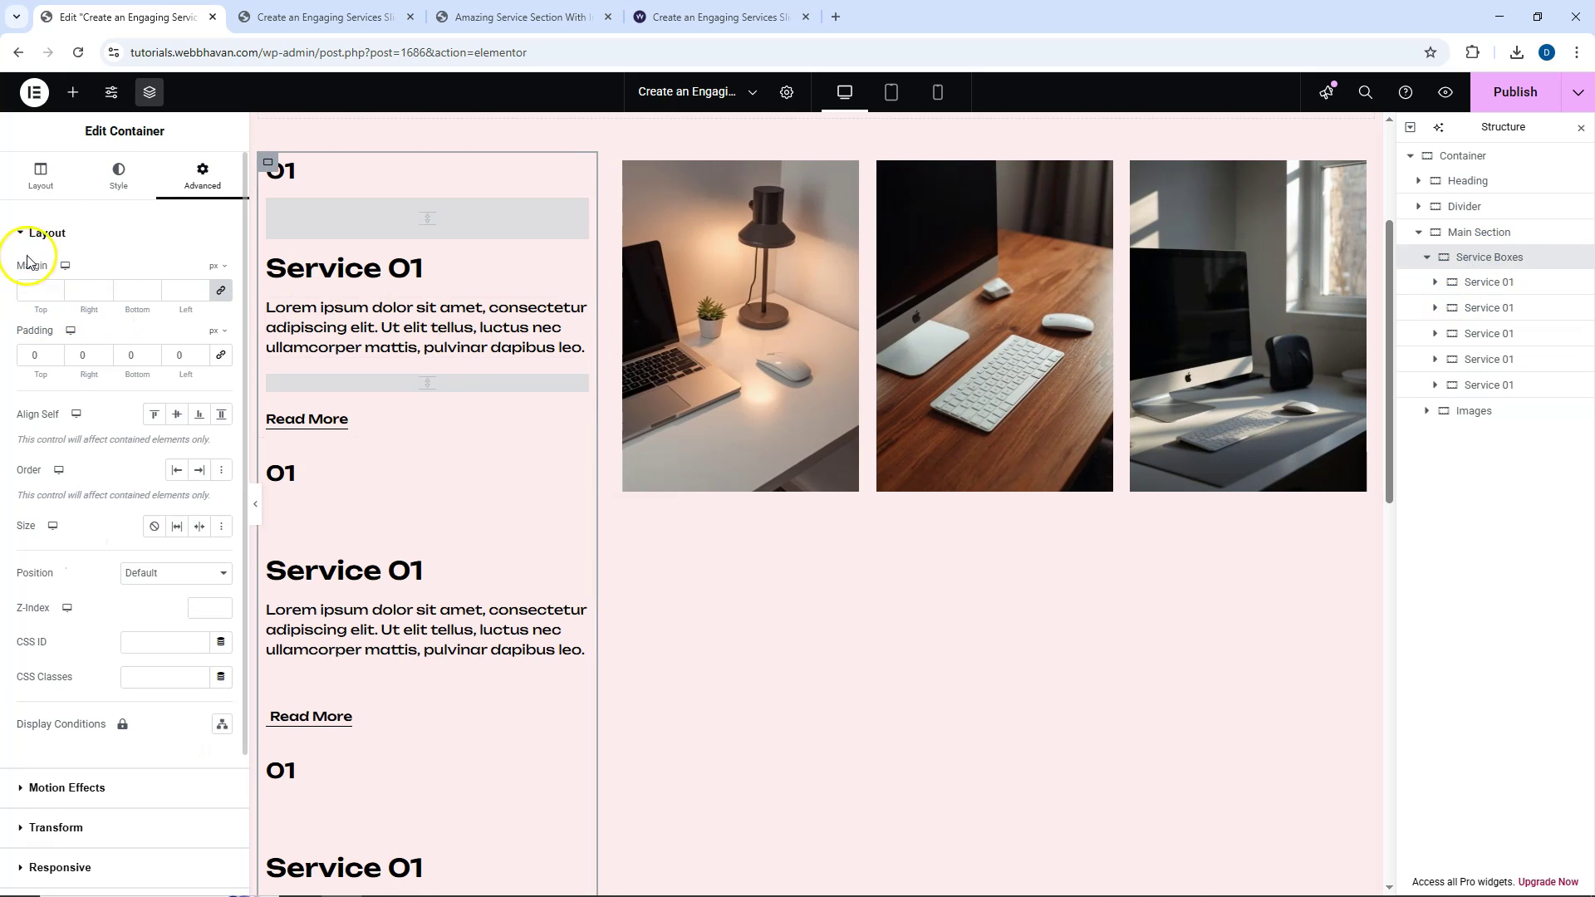
click(38, 177)
scroll(62, 494, down, 1)
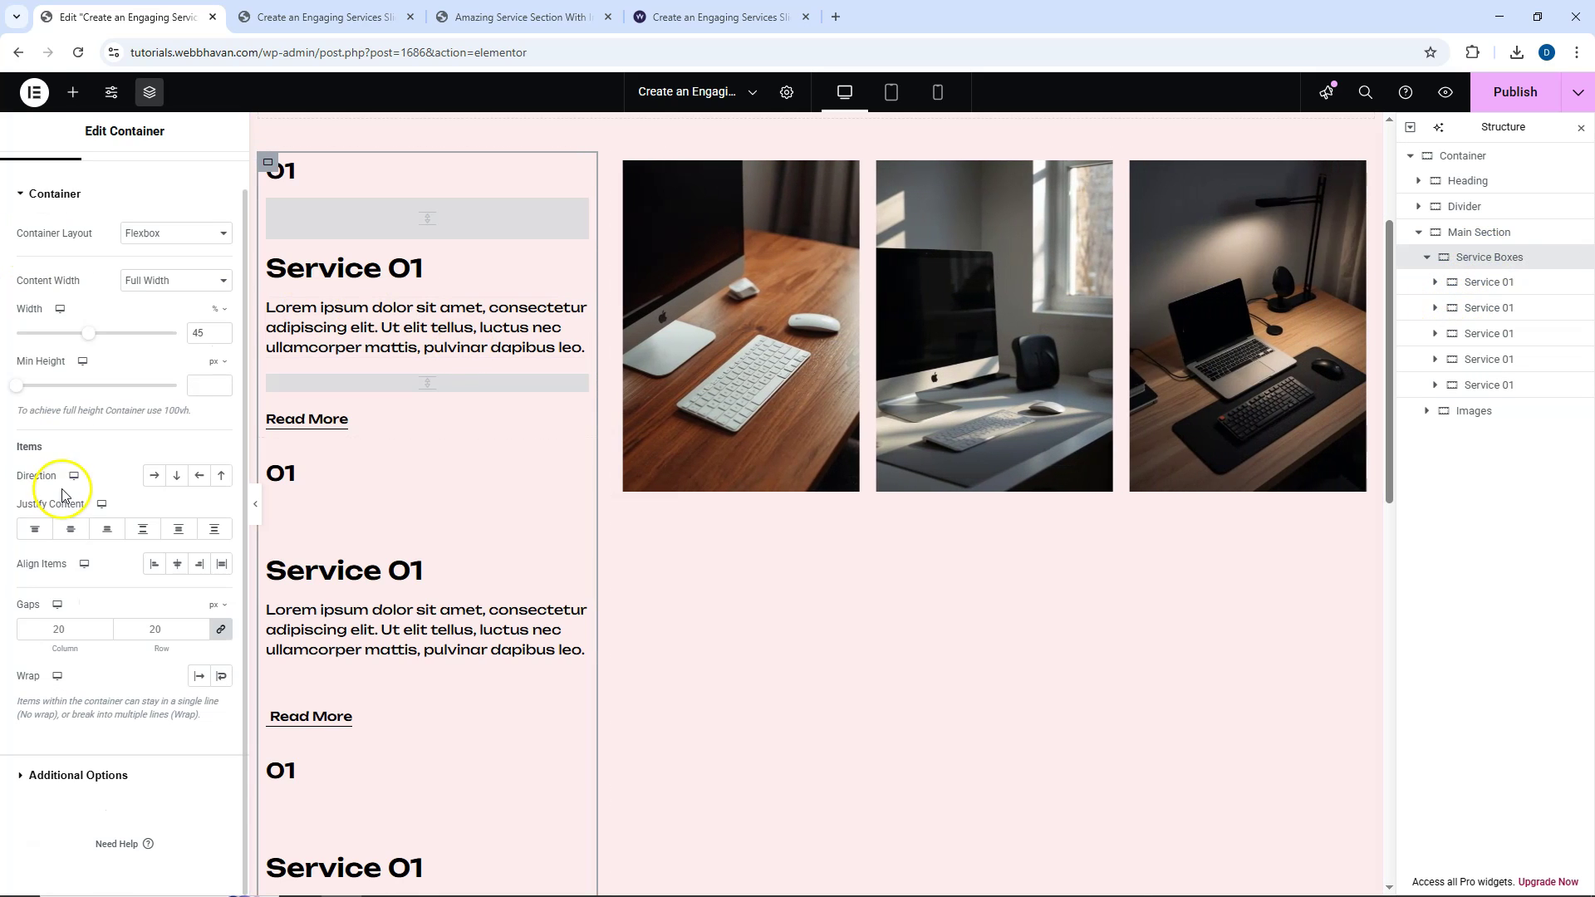
double_click(63, 628)
text(0)
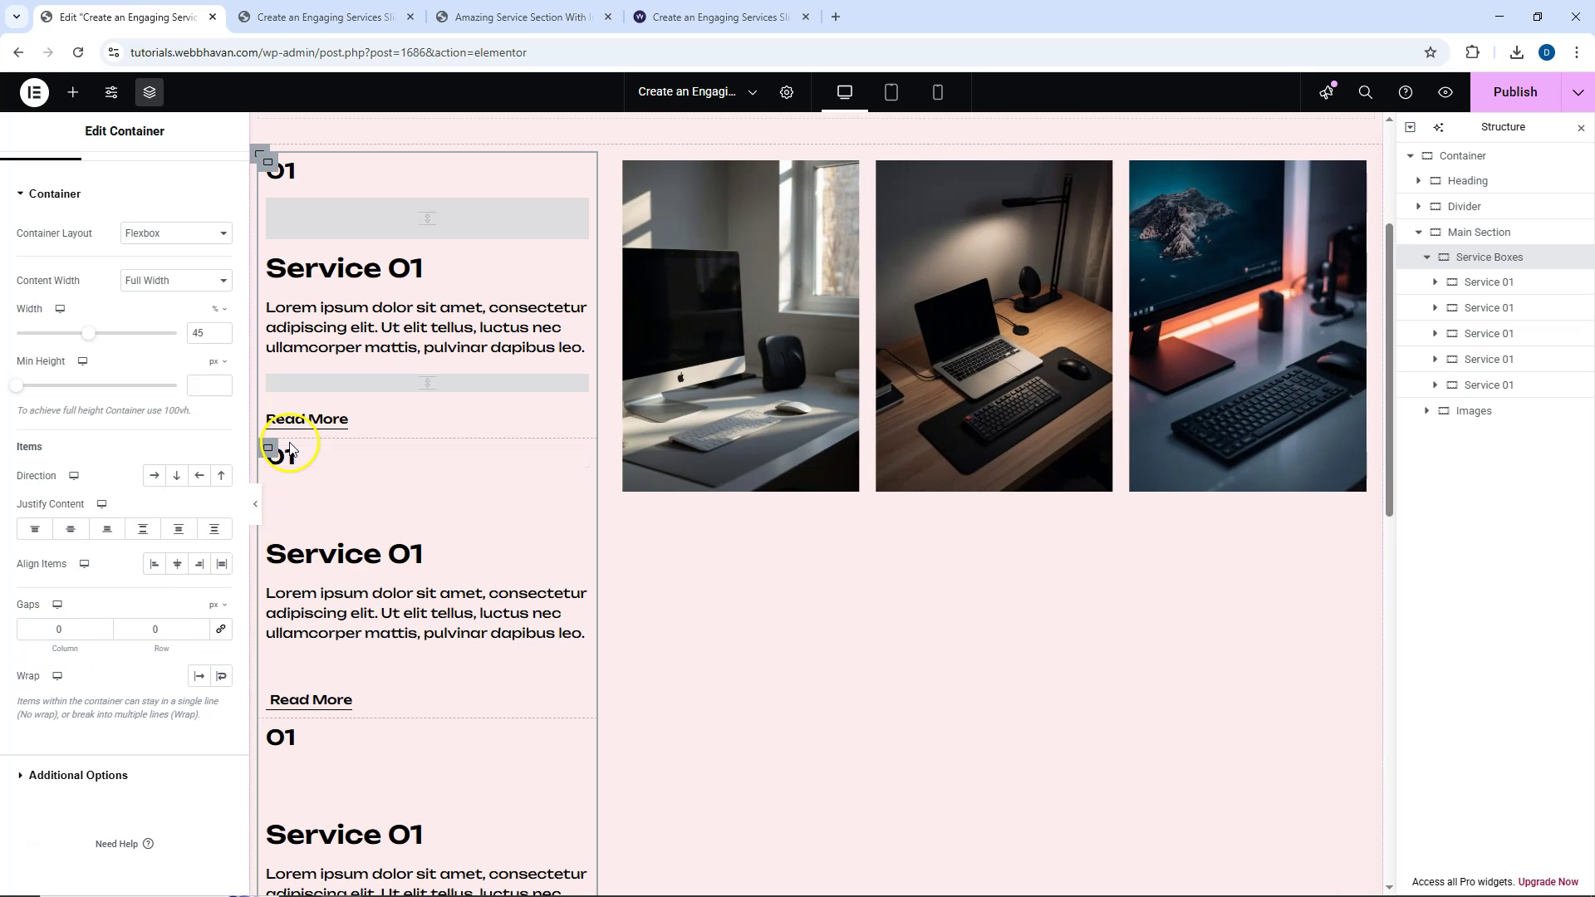
Change the second service box's number heading to 02 and its title to Service 02.
click(356, 456)
click(29, 292)
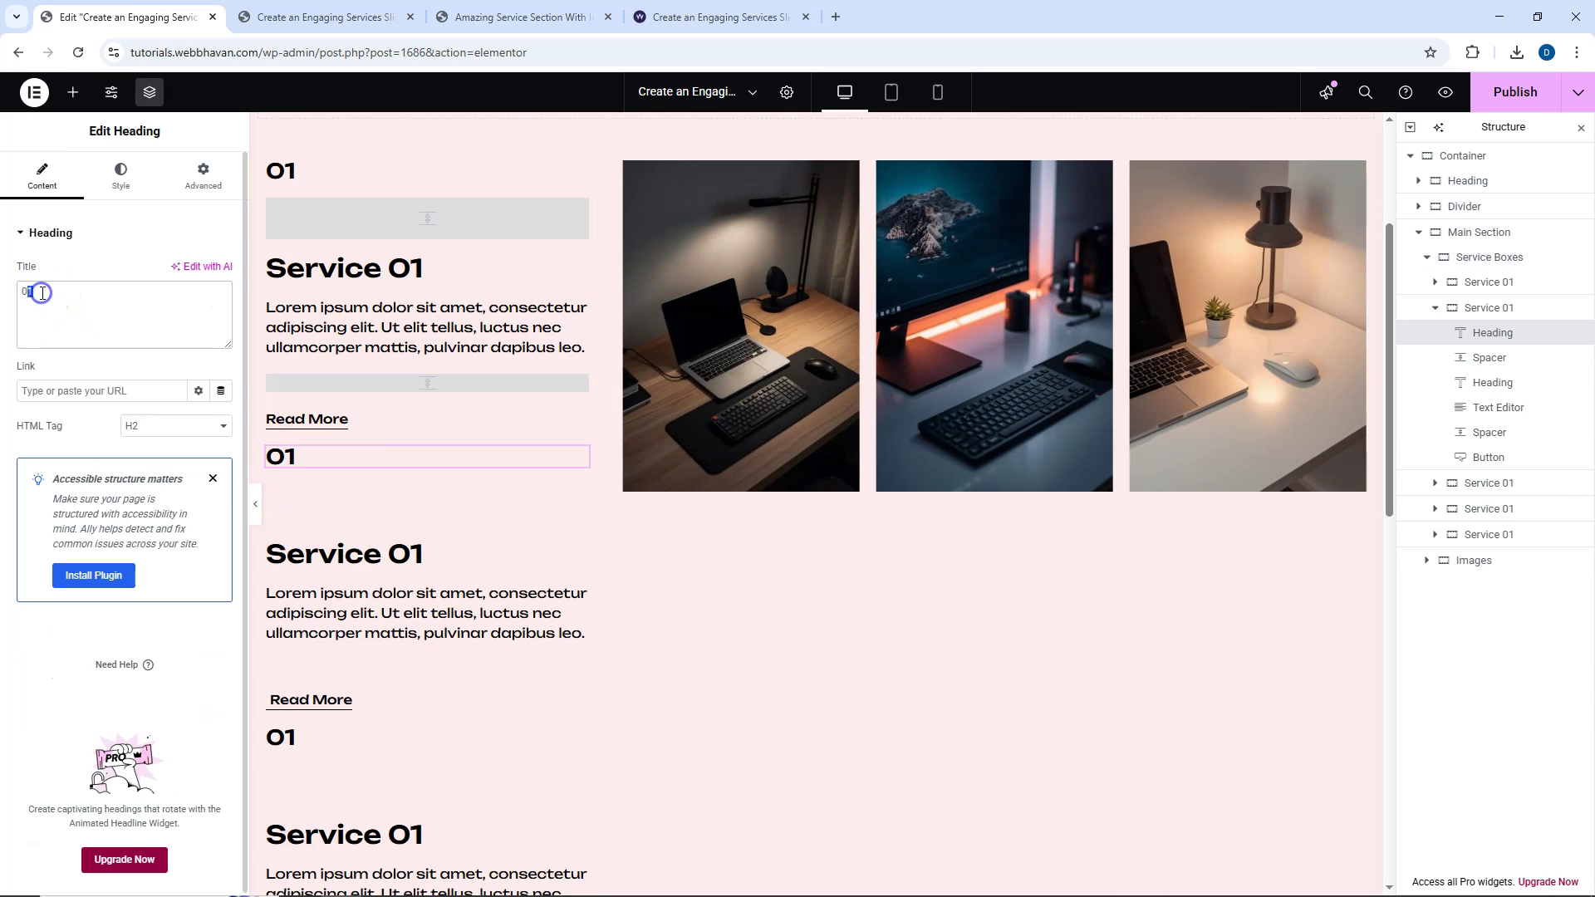
text(2)
click(342, 549)
drag(63, 292, 72, 292)
text(2)
Change the third service box's number heading to 03 and its title to Service 03.
scroll(294, 553, down, 2)
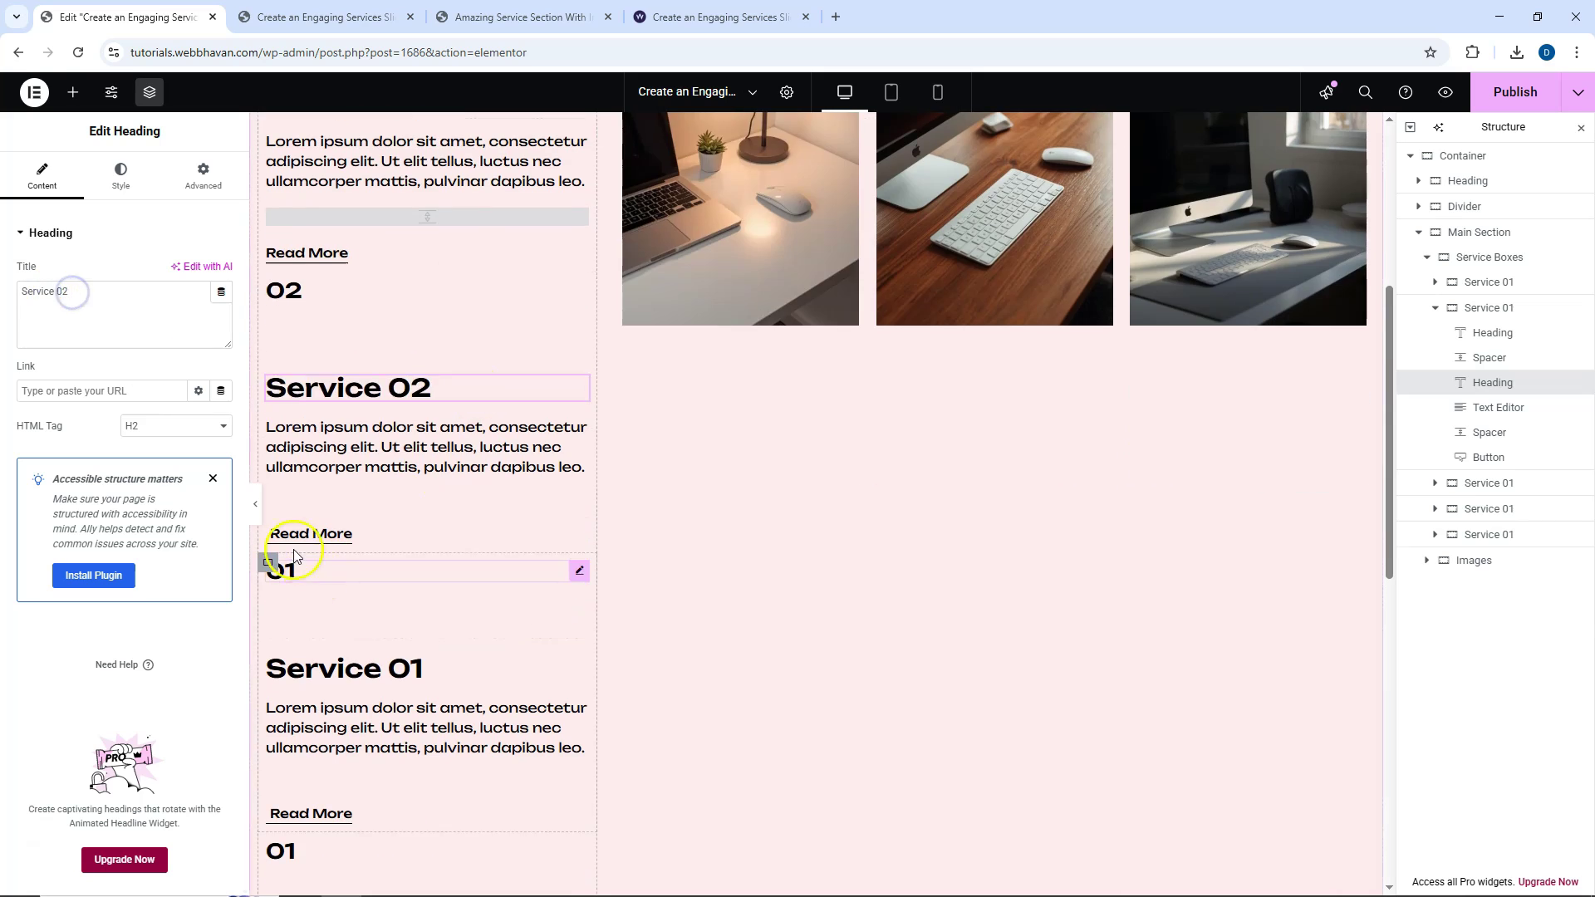
click(299, 570)
click(46, 294)
text(3)
scroll(332, 532, down, 2)
click(357, 503)
click(78, 292)
Change the fourth service box's number heading to 04 and its title to Service 04.
scroll(318, 374, down, 5)
click(319, 273)
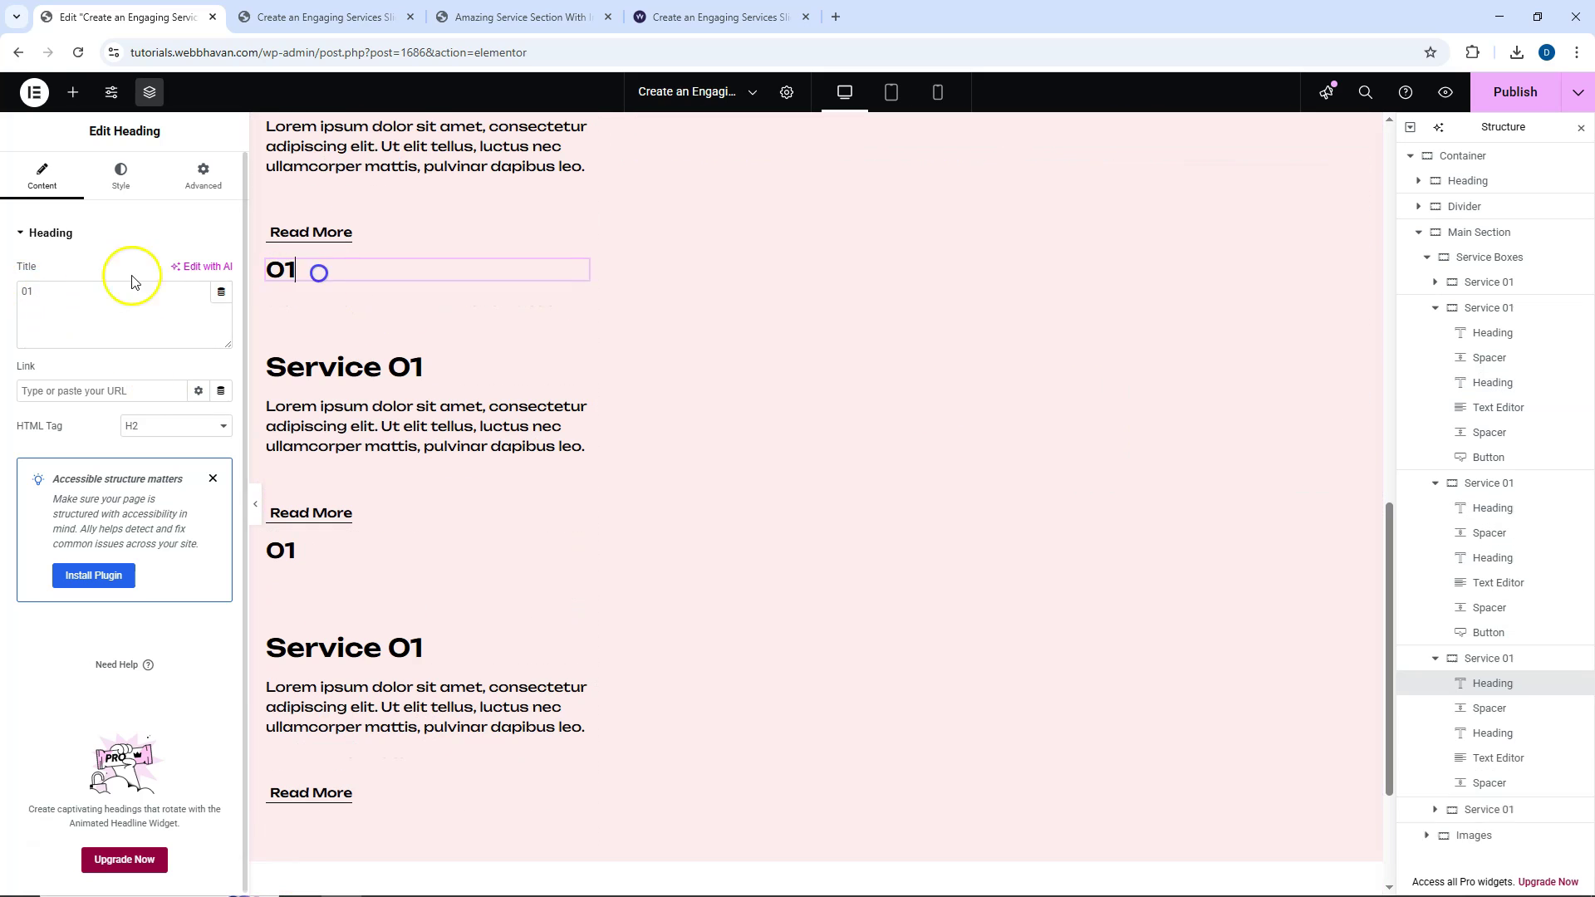
click(33, 291)
key(BackSpace)
text(4)
click(366, 368)
click(70, 291)
text(4)
Change the fifth service box's number heading to 05 and its title to Service 05.
scroll(377, 559, up, 1)
click(349, 635)
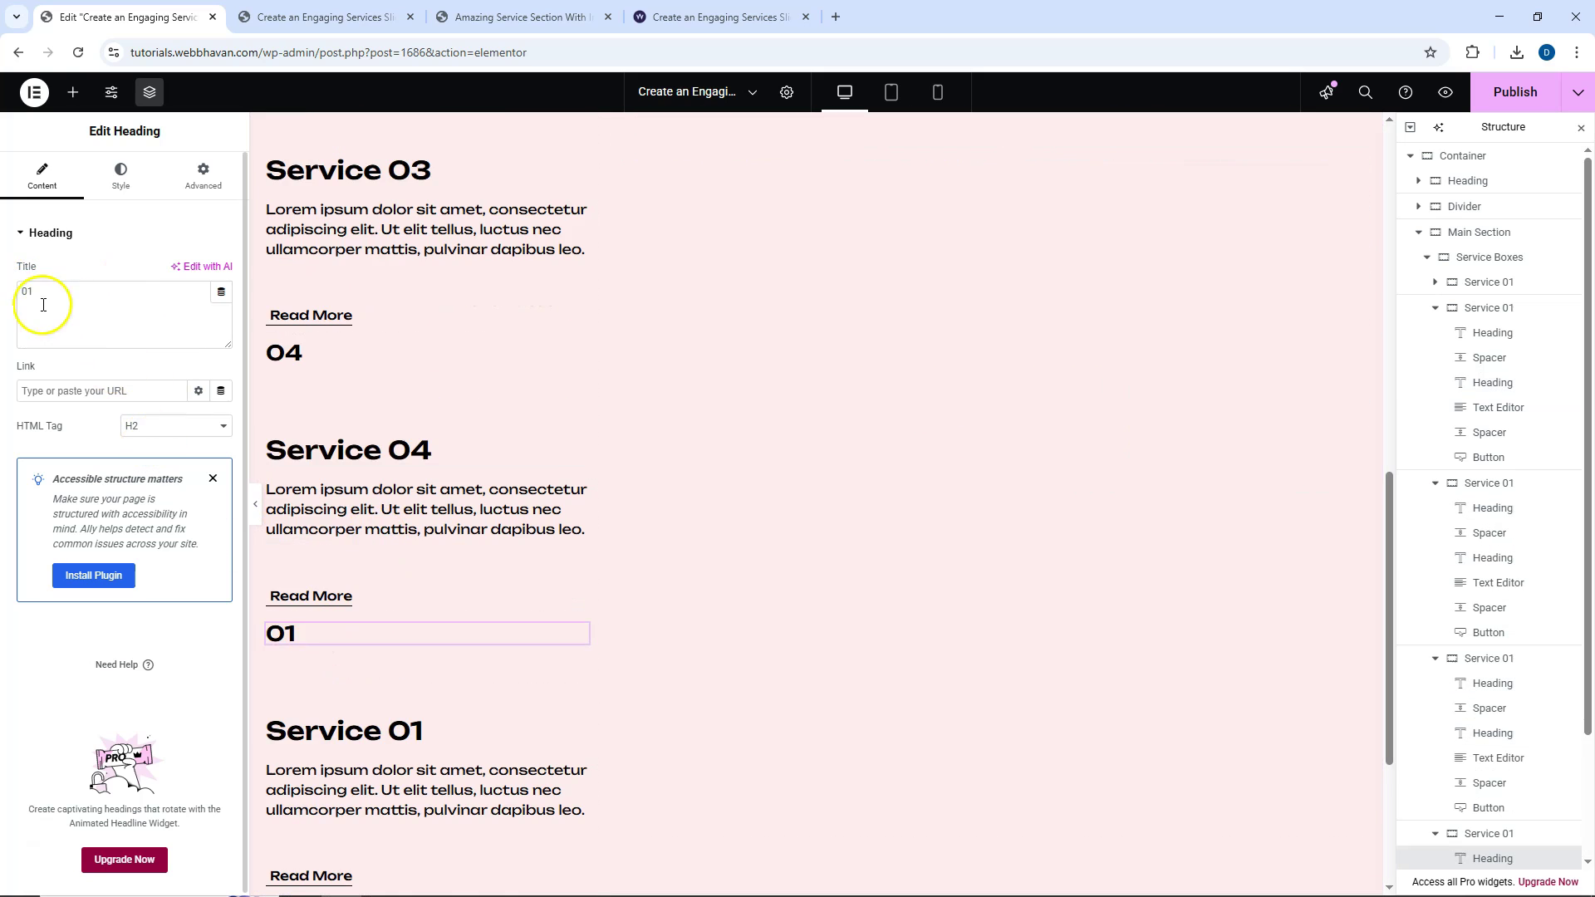
click(366, 729)
drag(64, 294, 92, 320)
text(5)
Collapse the expanded service boxes, rename the second container Service 02 and set its CSS ID to s_1.
scroll(1446, 427, up, 1)
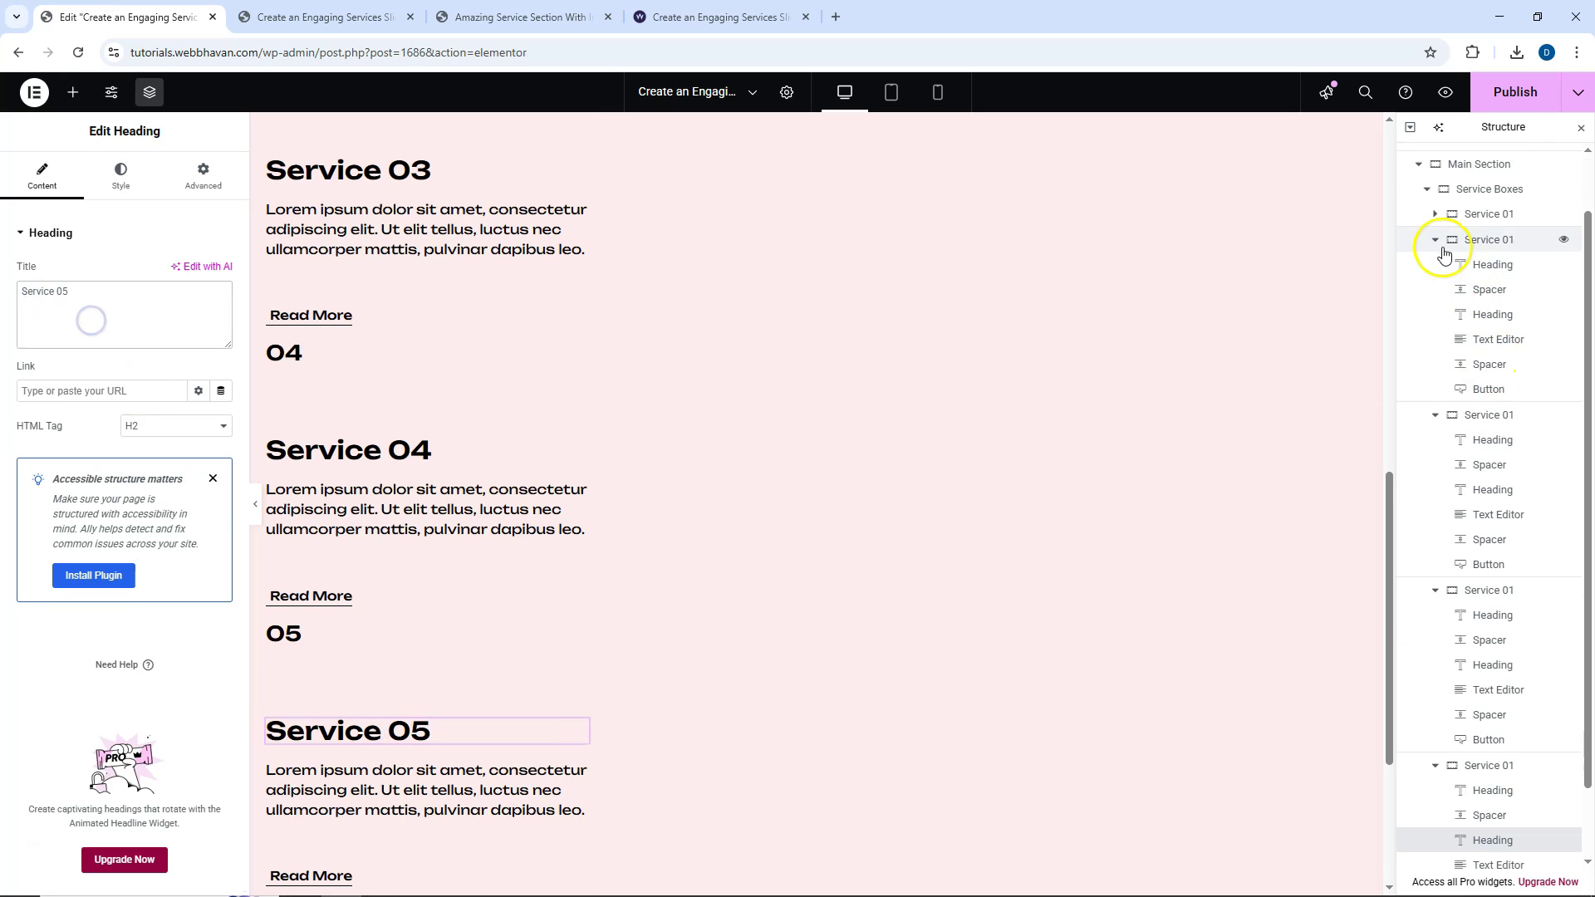
click(1436, 240)
click(1436, 332)
click(1436, 359)
click(1435, 385)
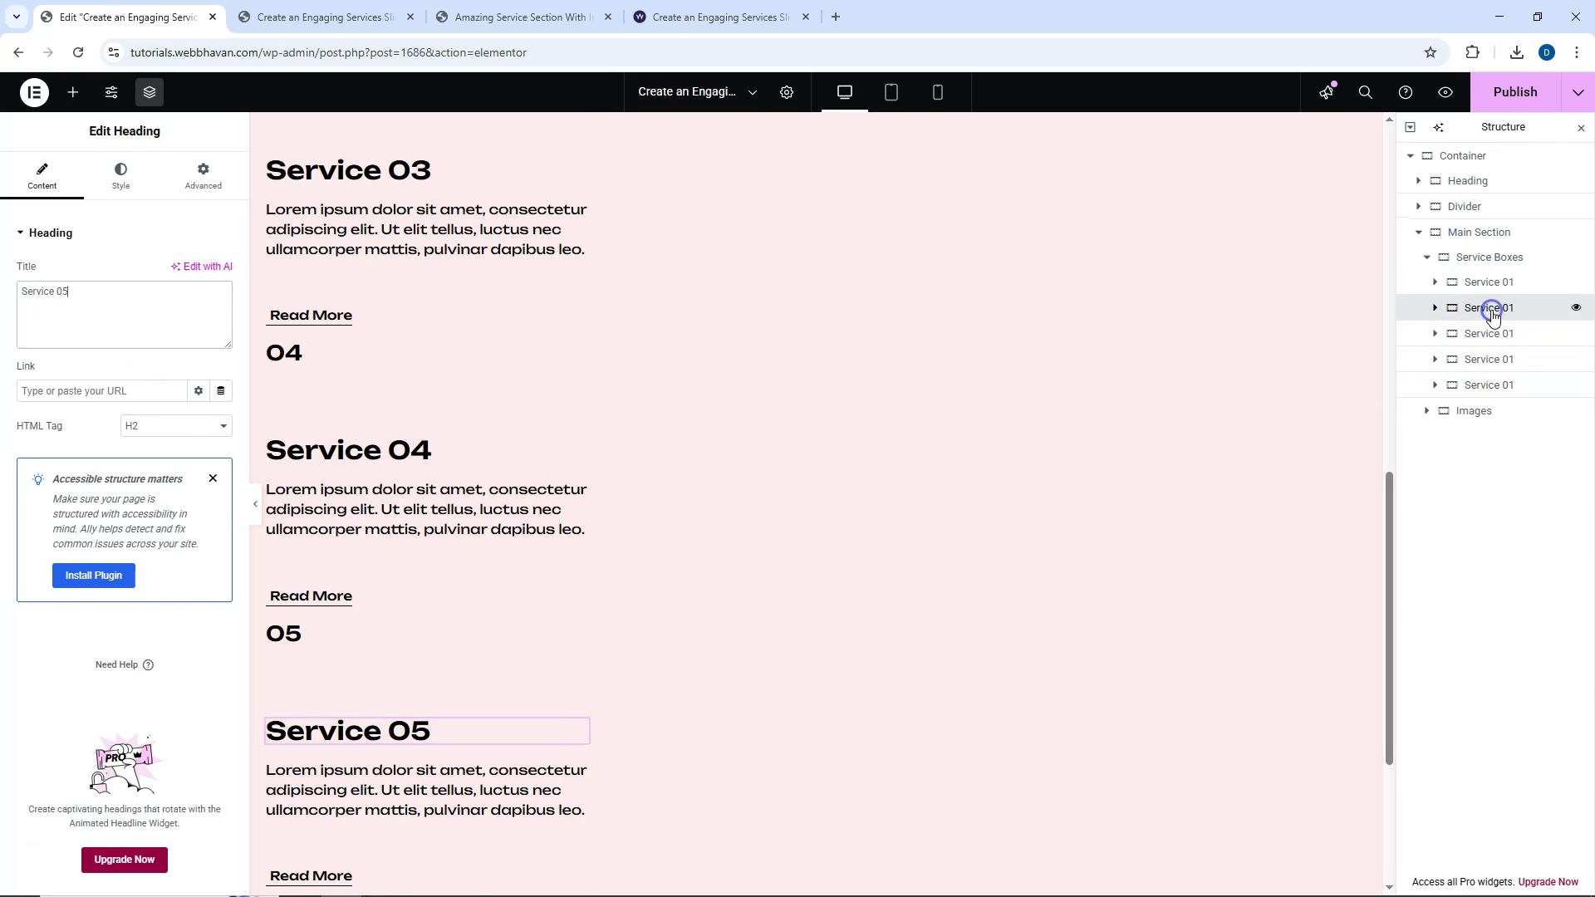
click(1491, 309)
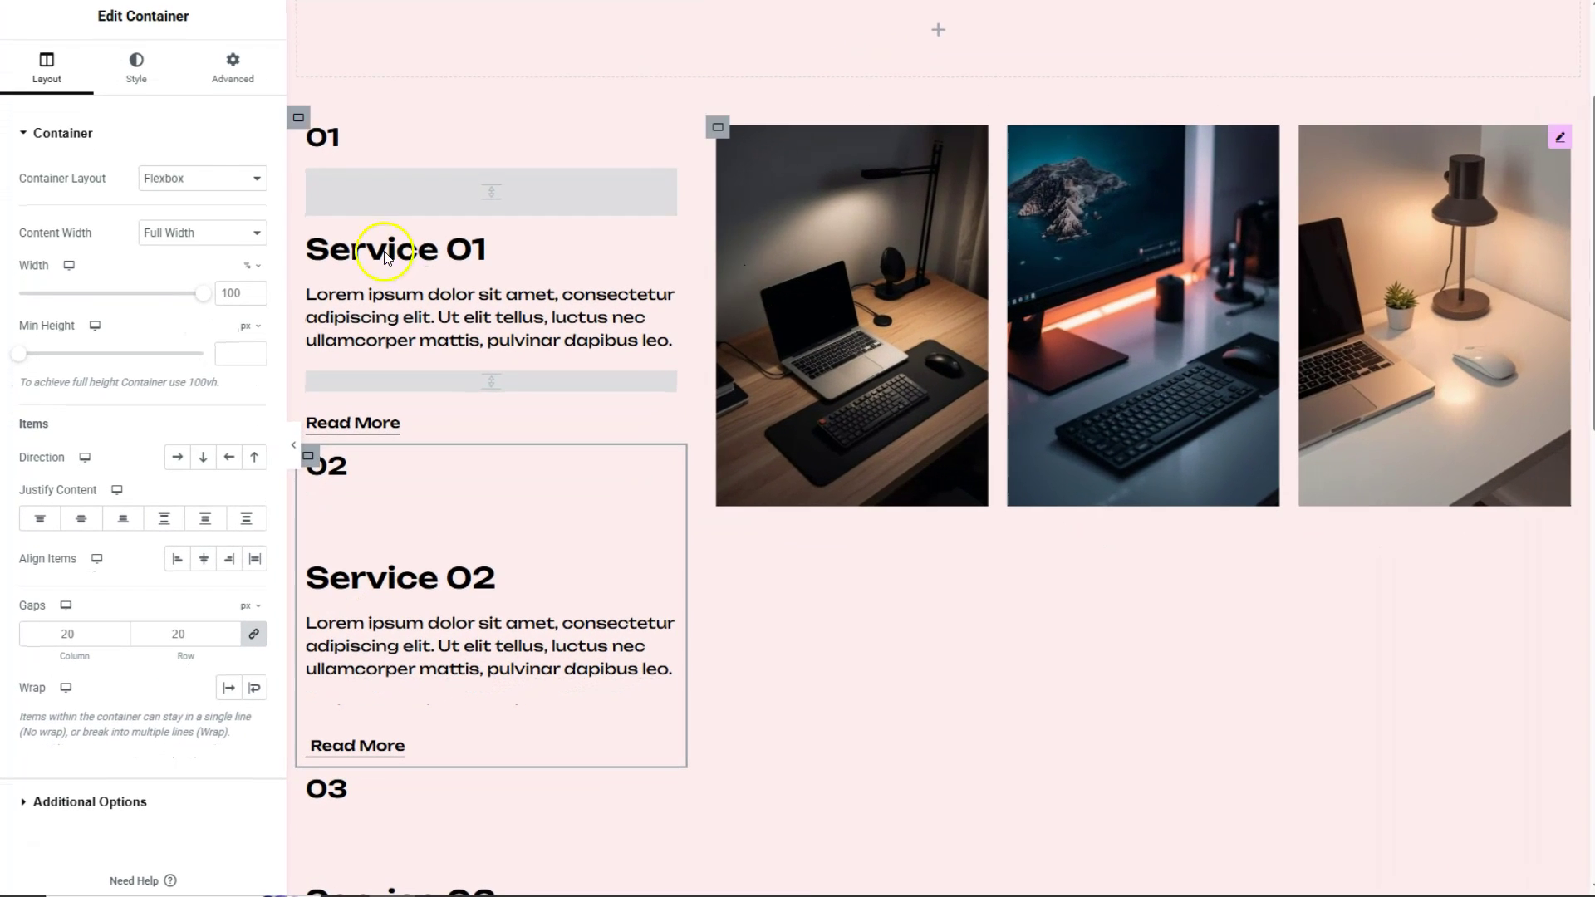
click(223, 74)
click(164, 604)
text(s_1)
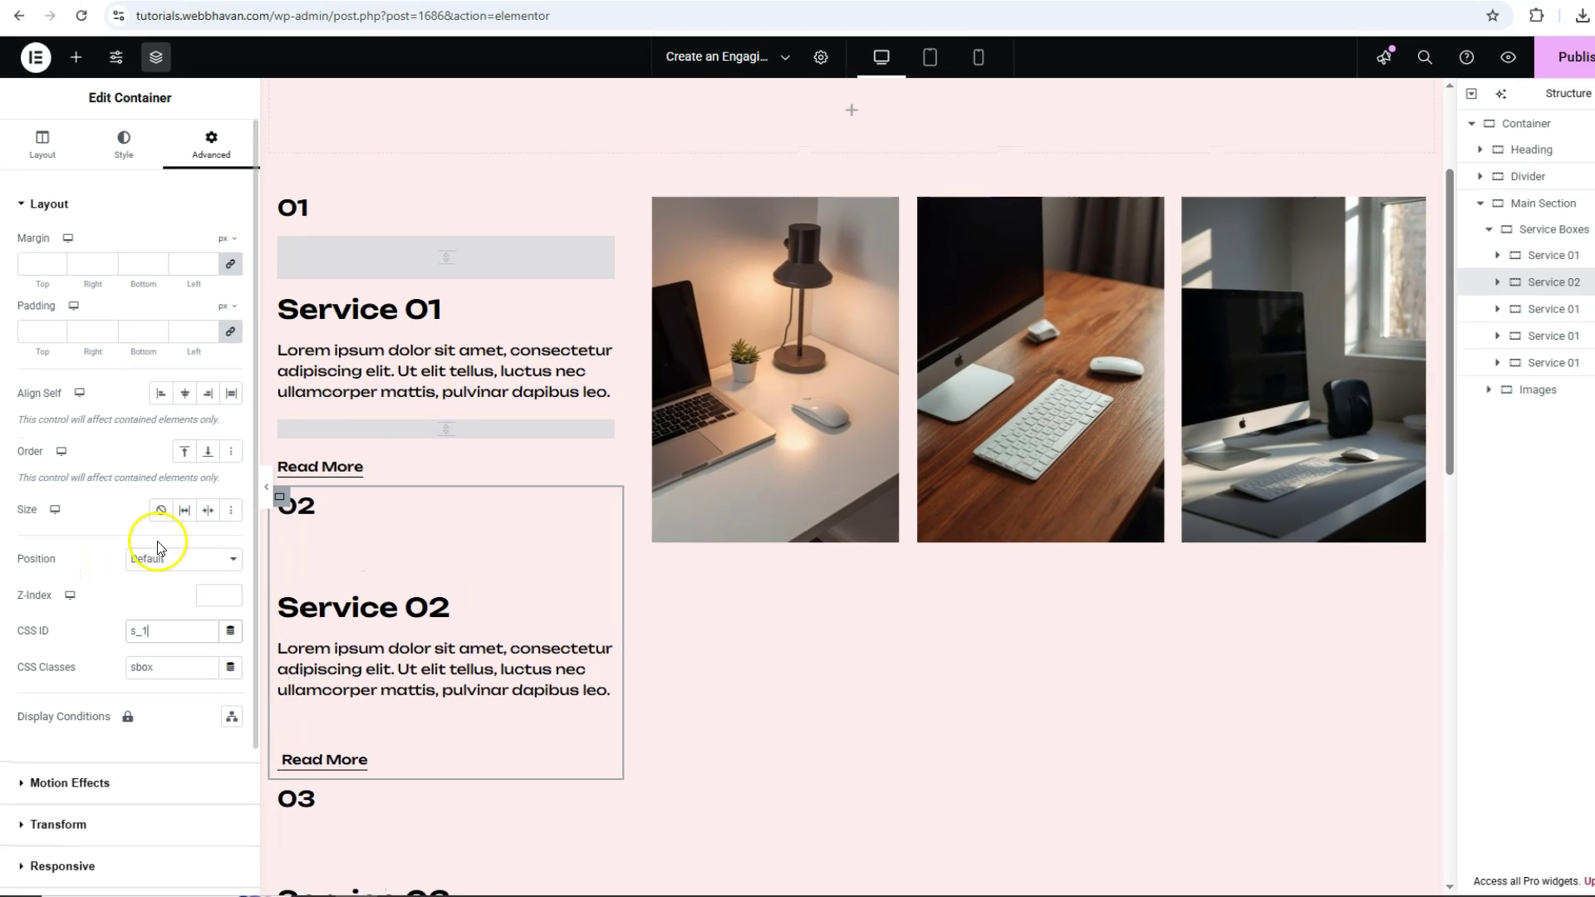
Rename the third service container Service 03 and set its CSS ID to s_3.
double_click(1510, 336)
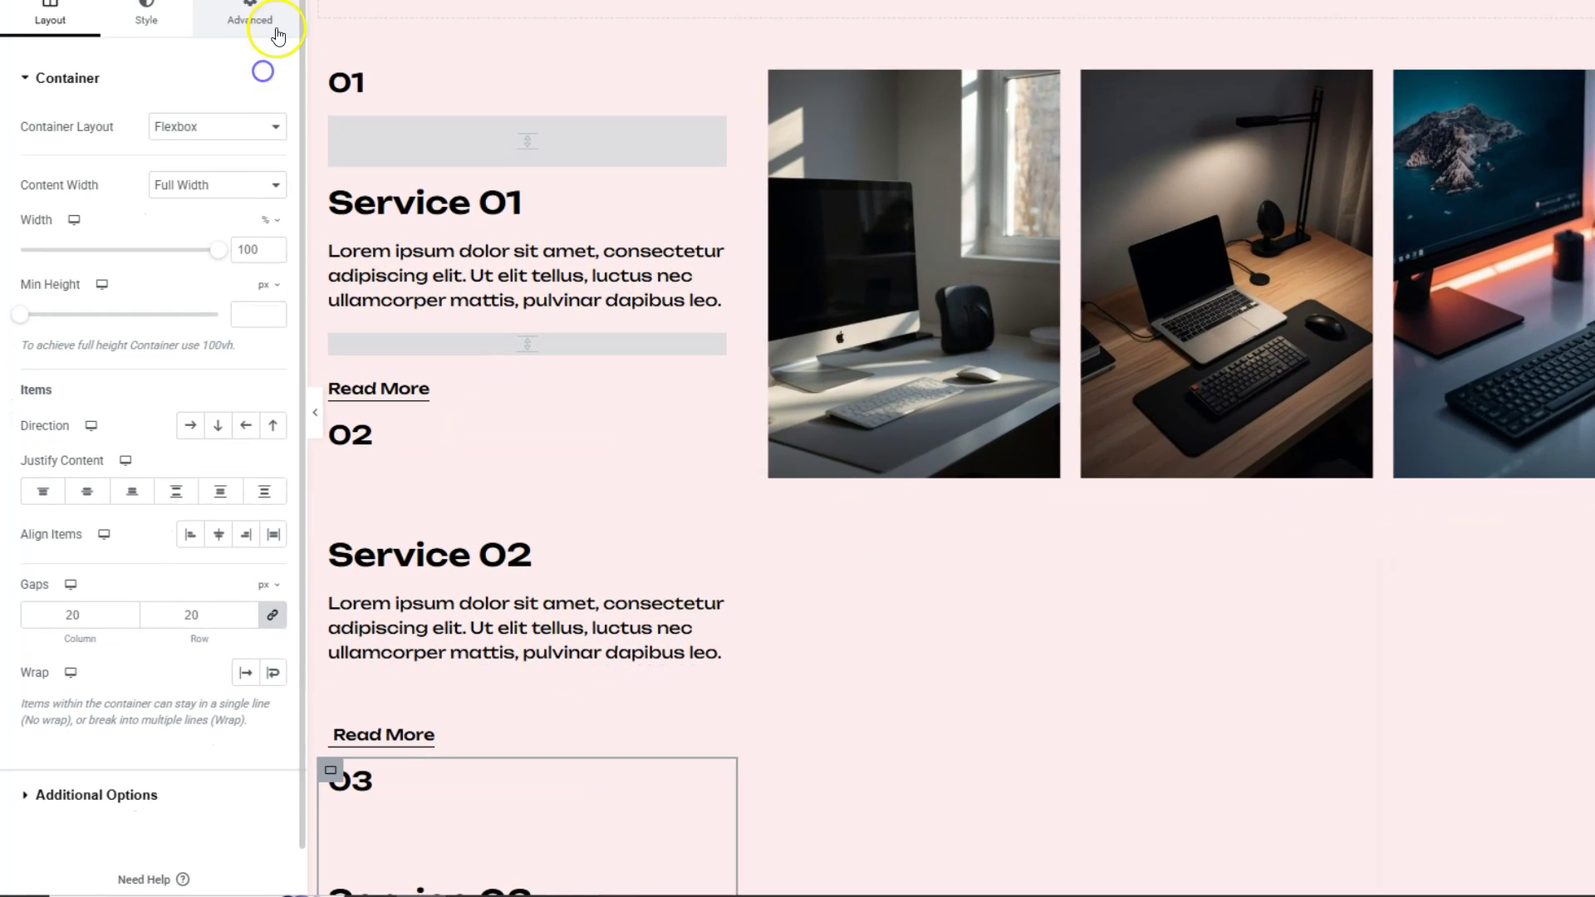
click(274, 31)
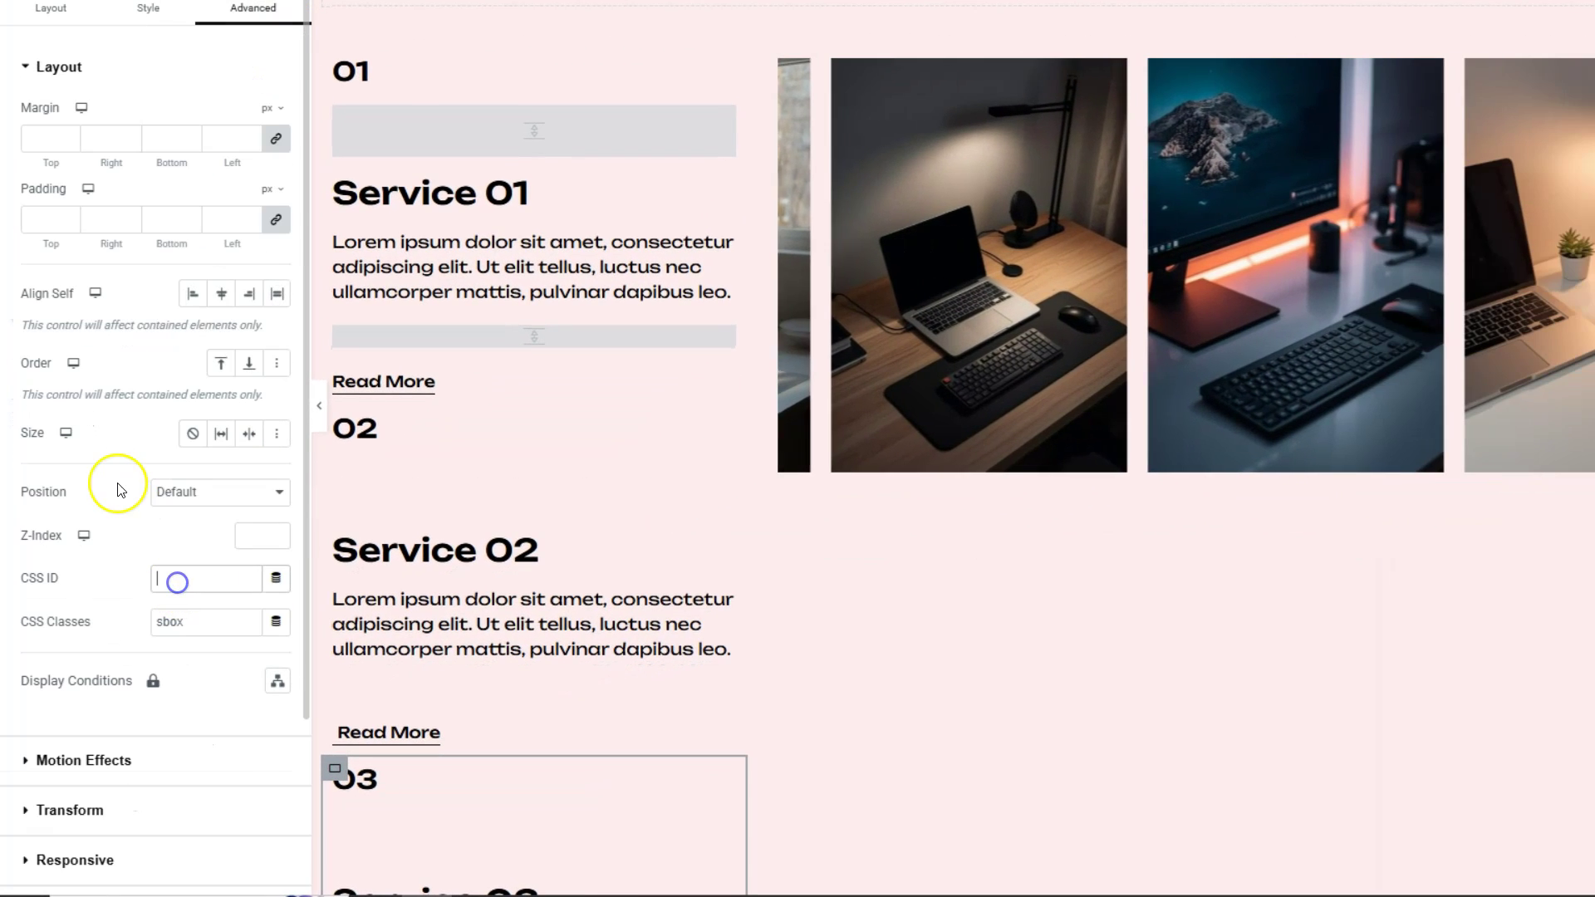
text(s_3)
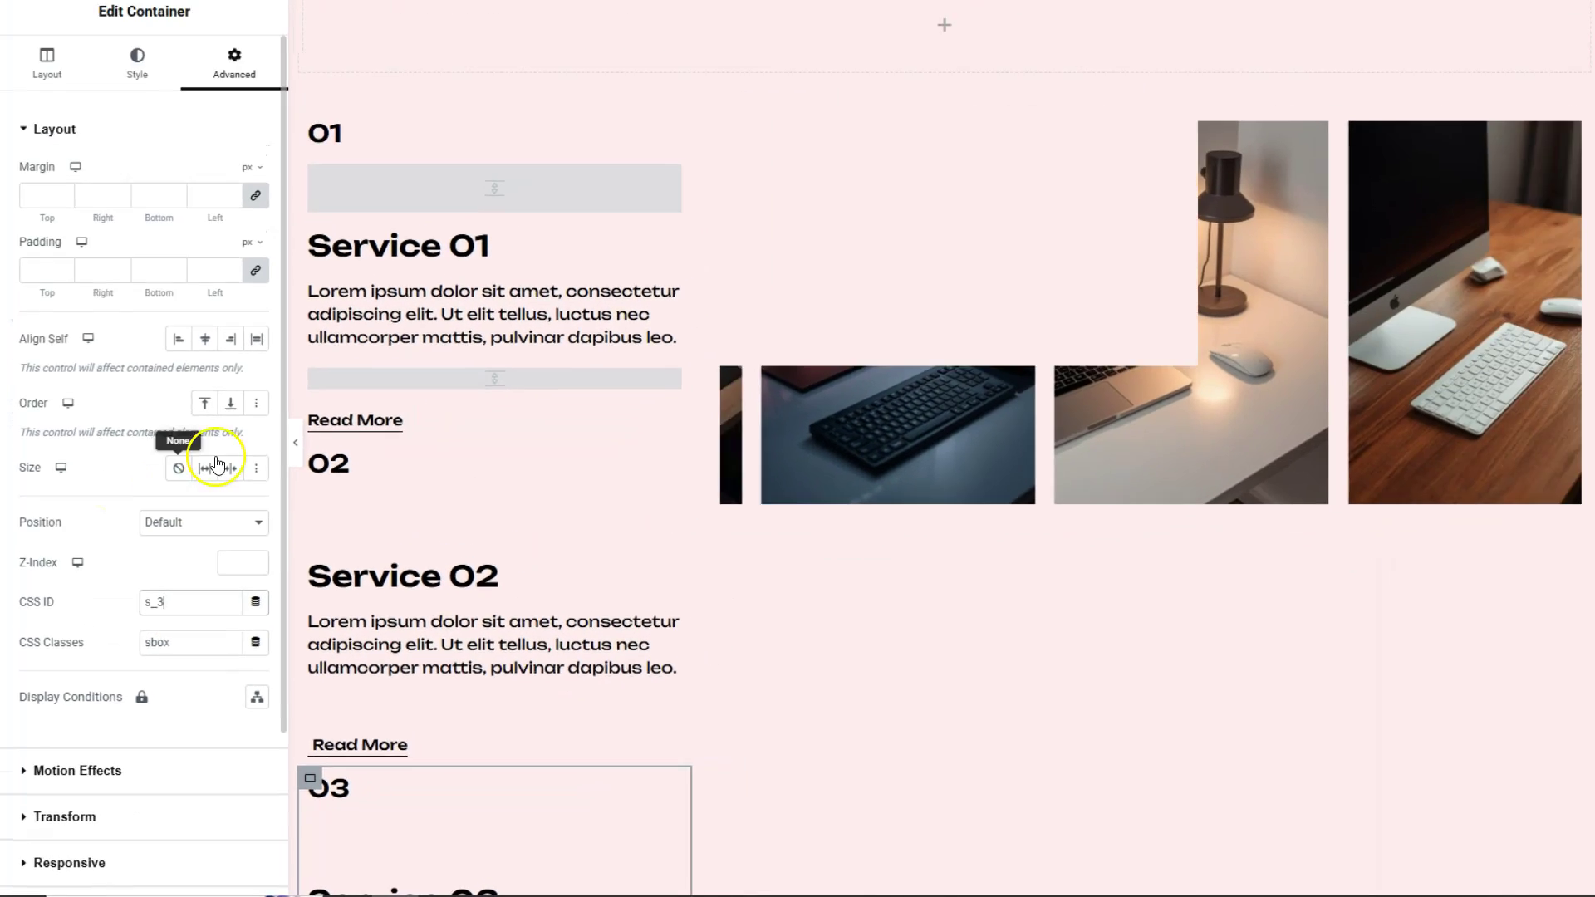
Rename the fourth and fifth service containers Service 04 and Service 05 and update their CSS IDs, using s_4 for the fifth.
click(1487, 365)
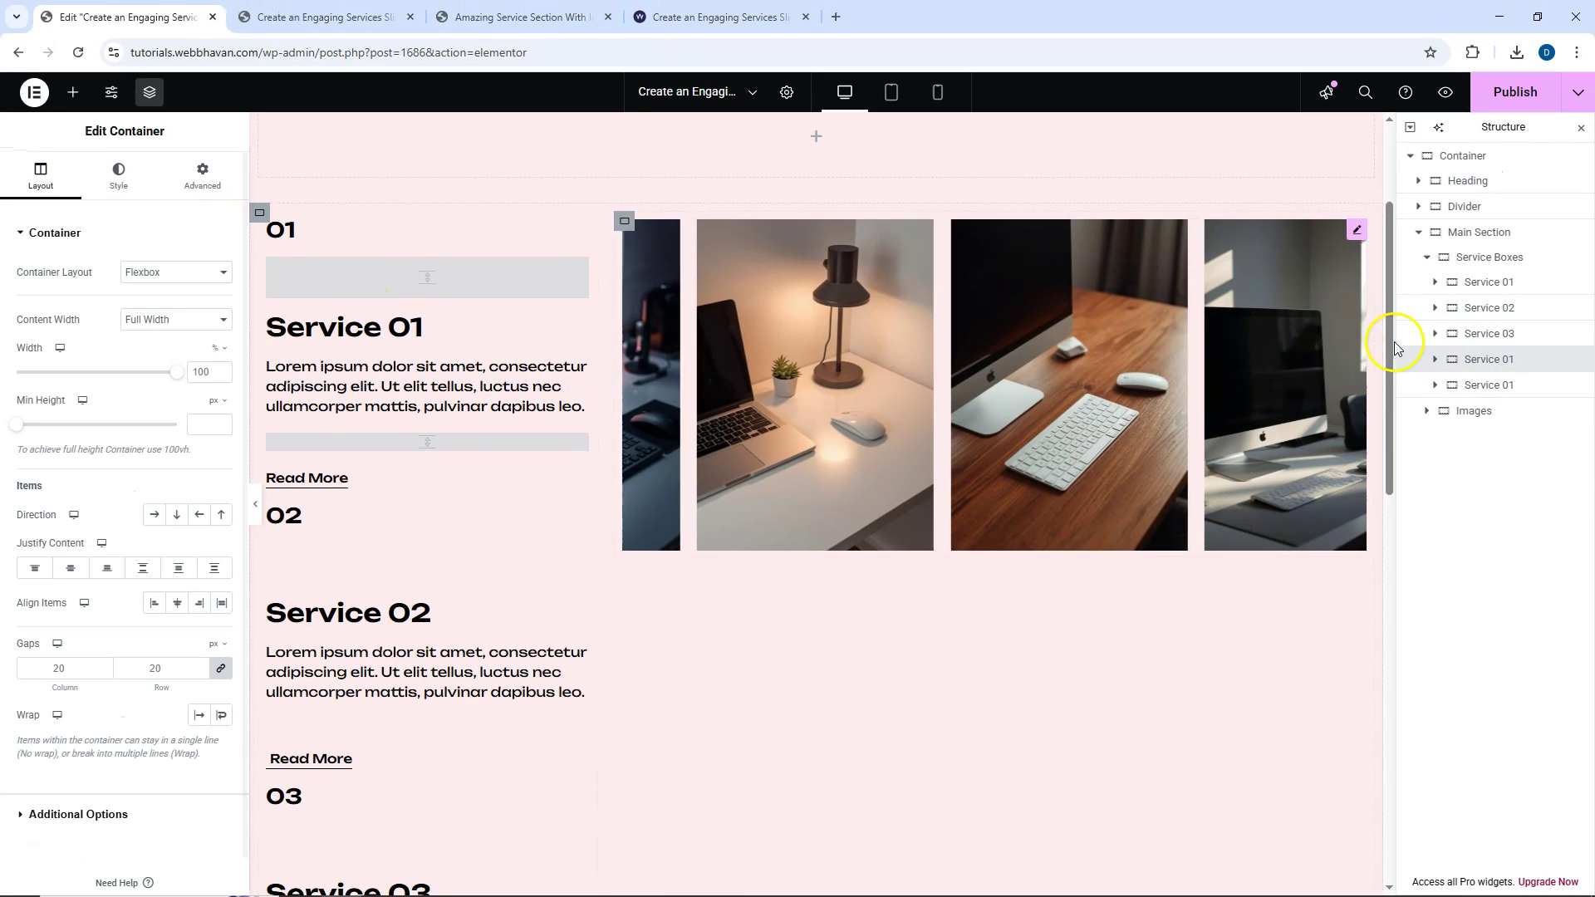
double_click(1494, 363)
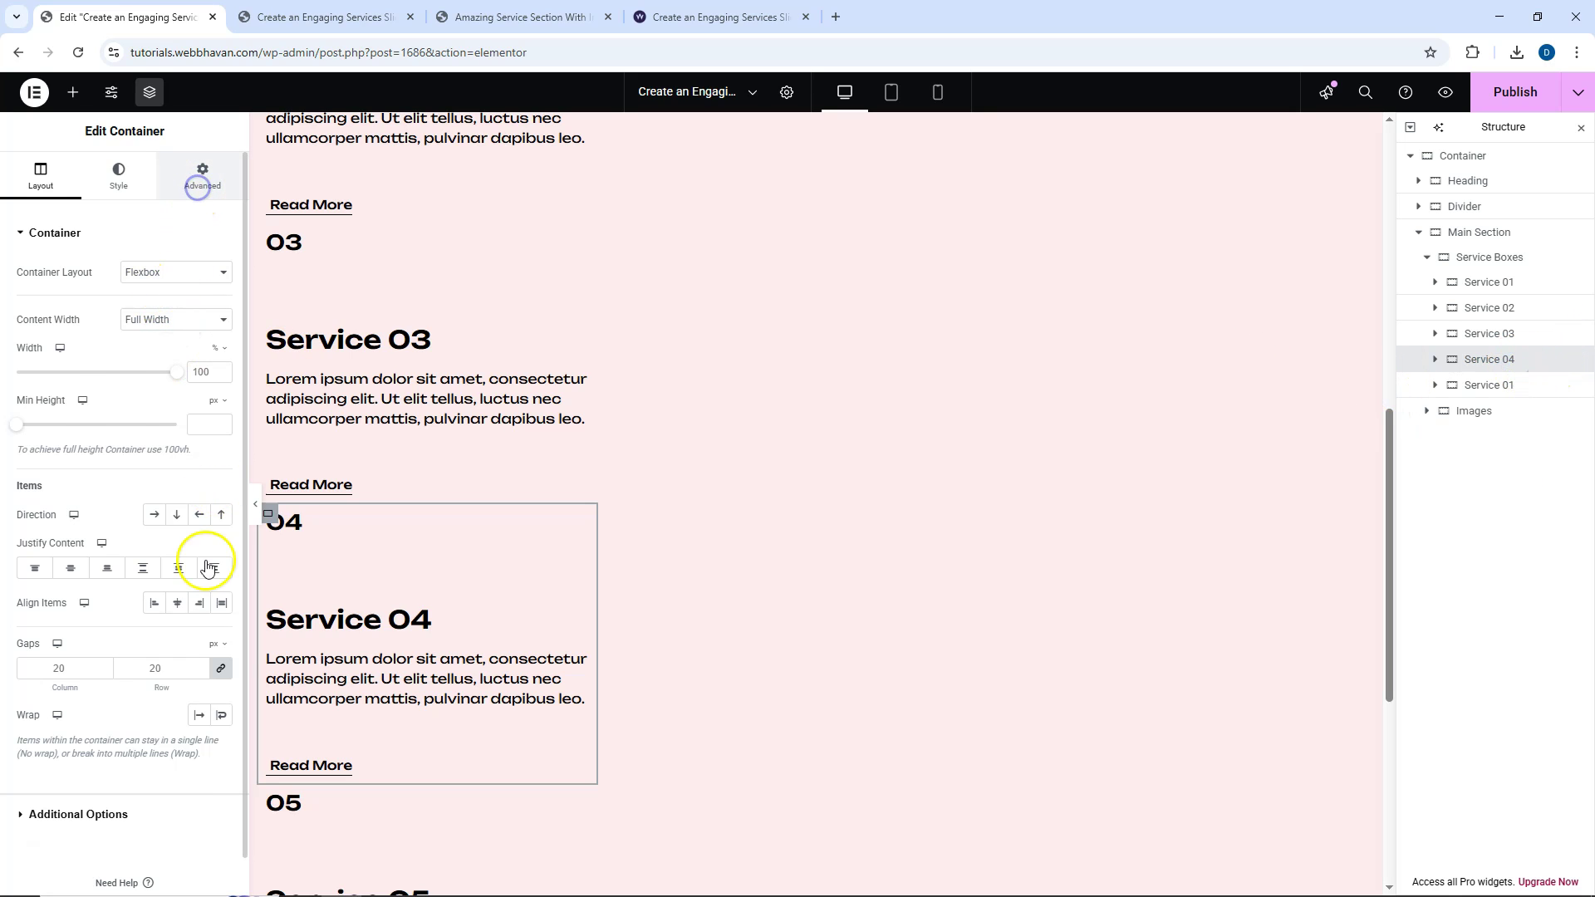
click(198, 184)
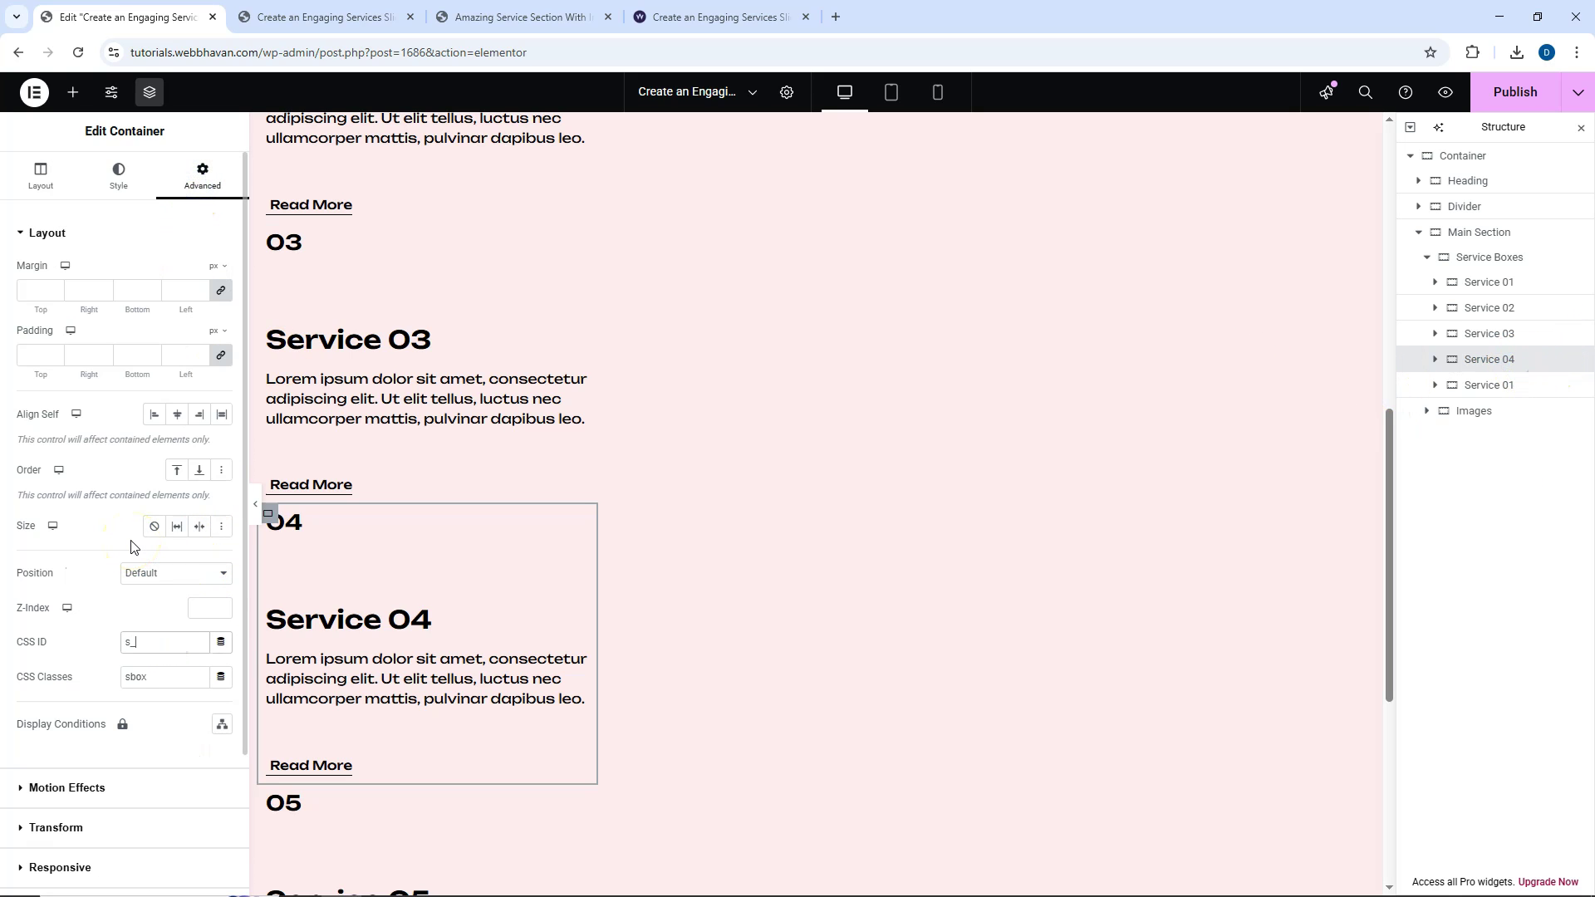
double_click(1513, 389)
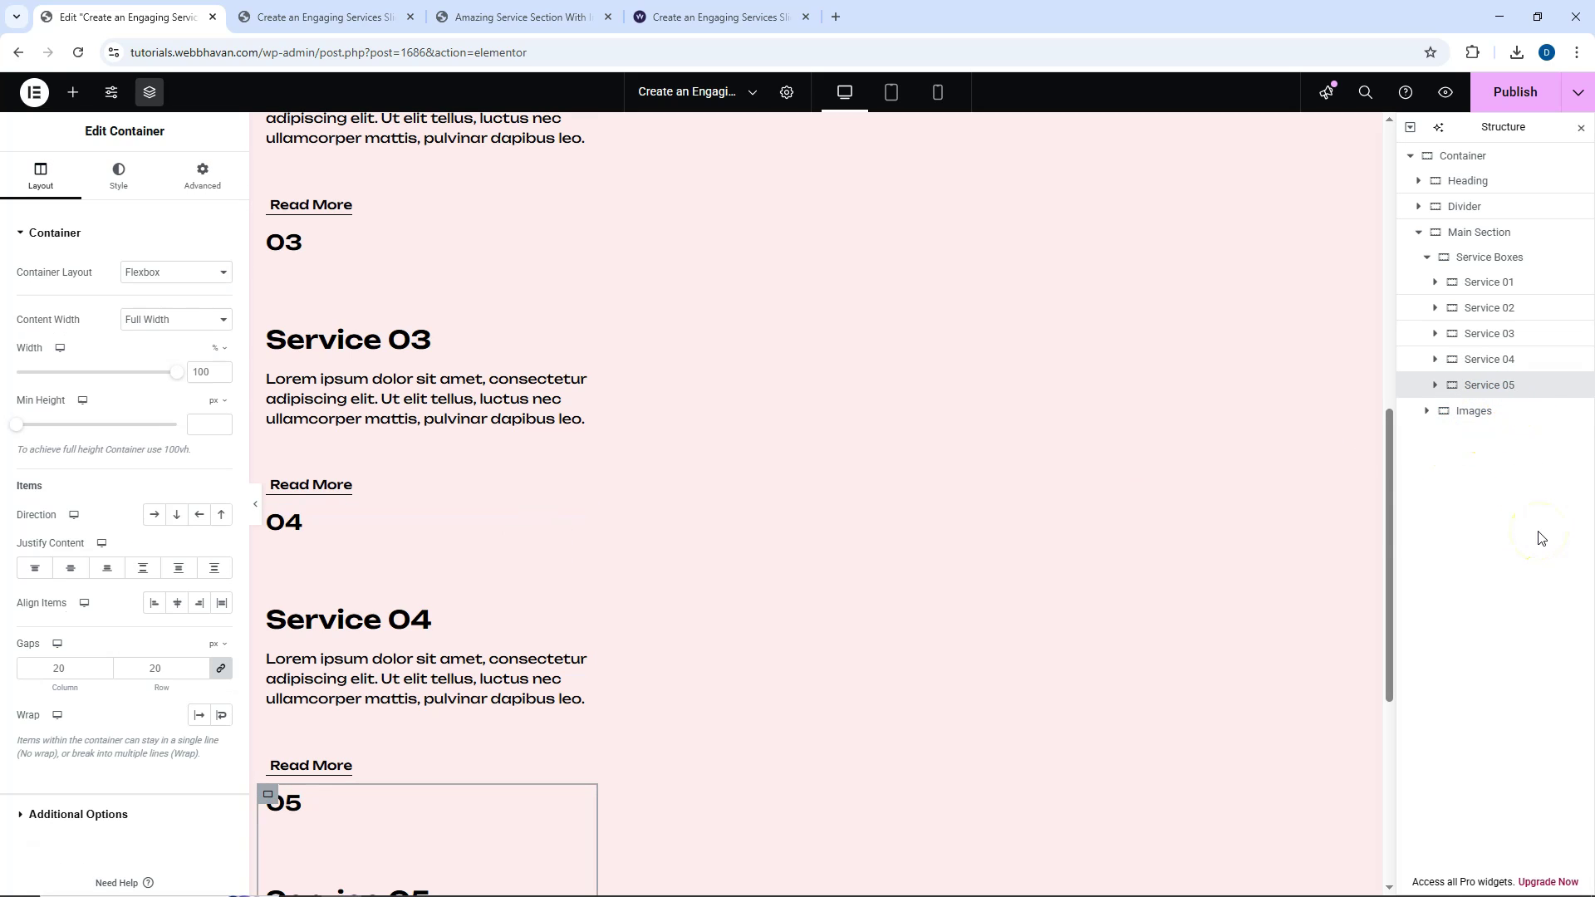
click(200, 184)
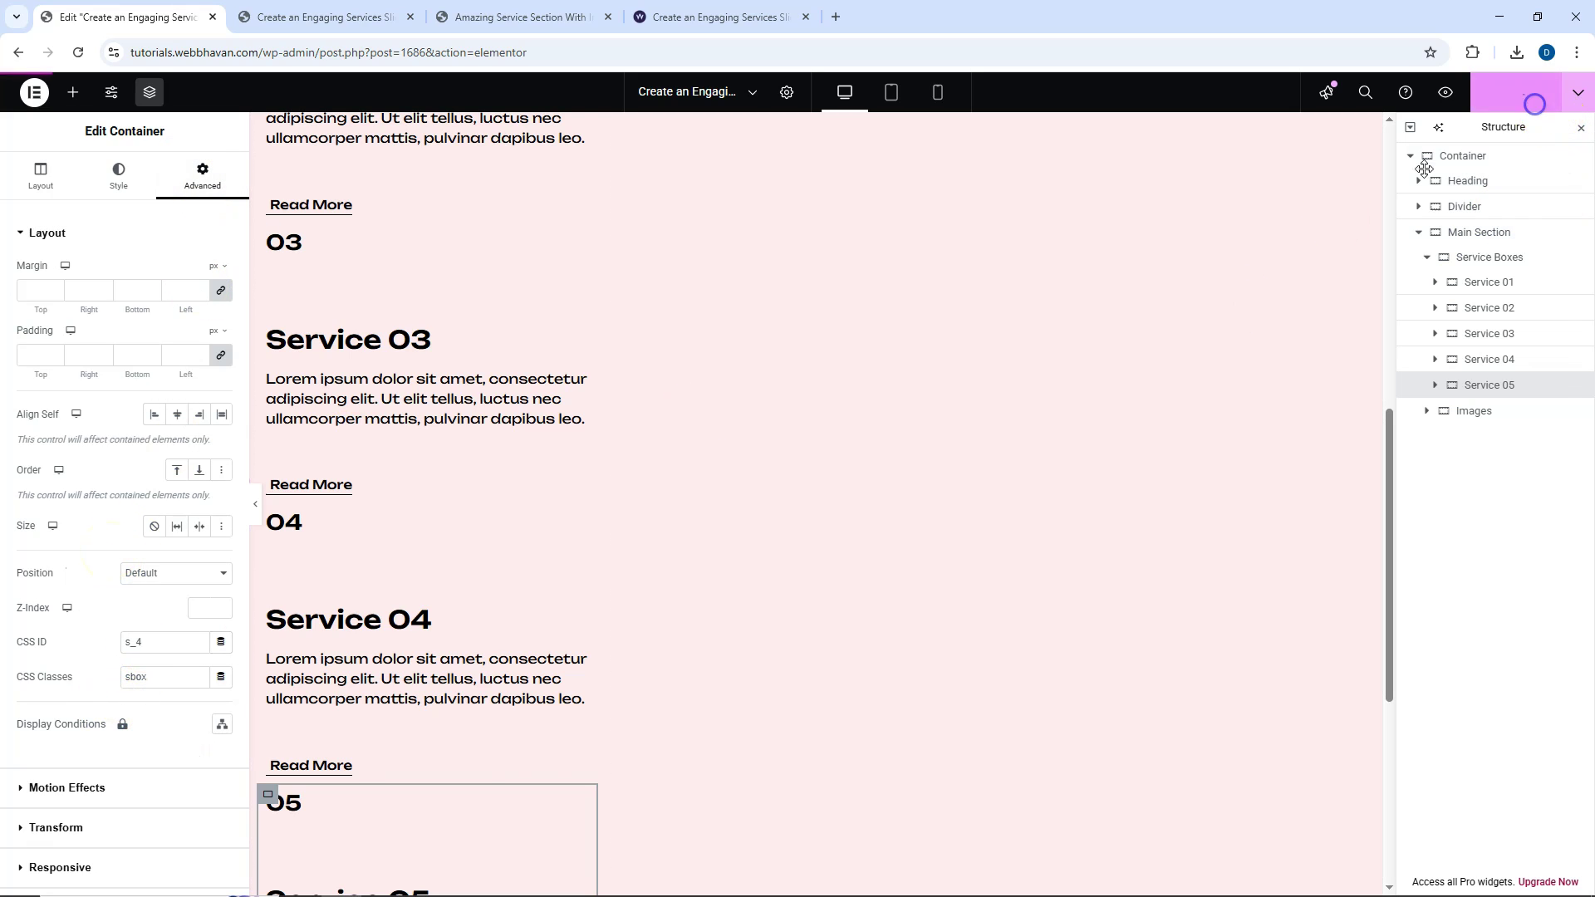
Add an HTML widget below the main heading and paste in the slider style and script code from the webbhavan.com tutorial page.
scroll(1102, 305, up, 9)
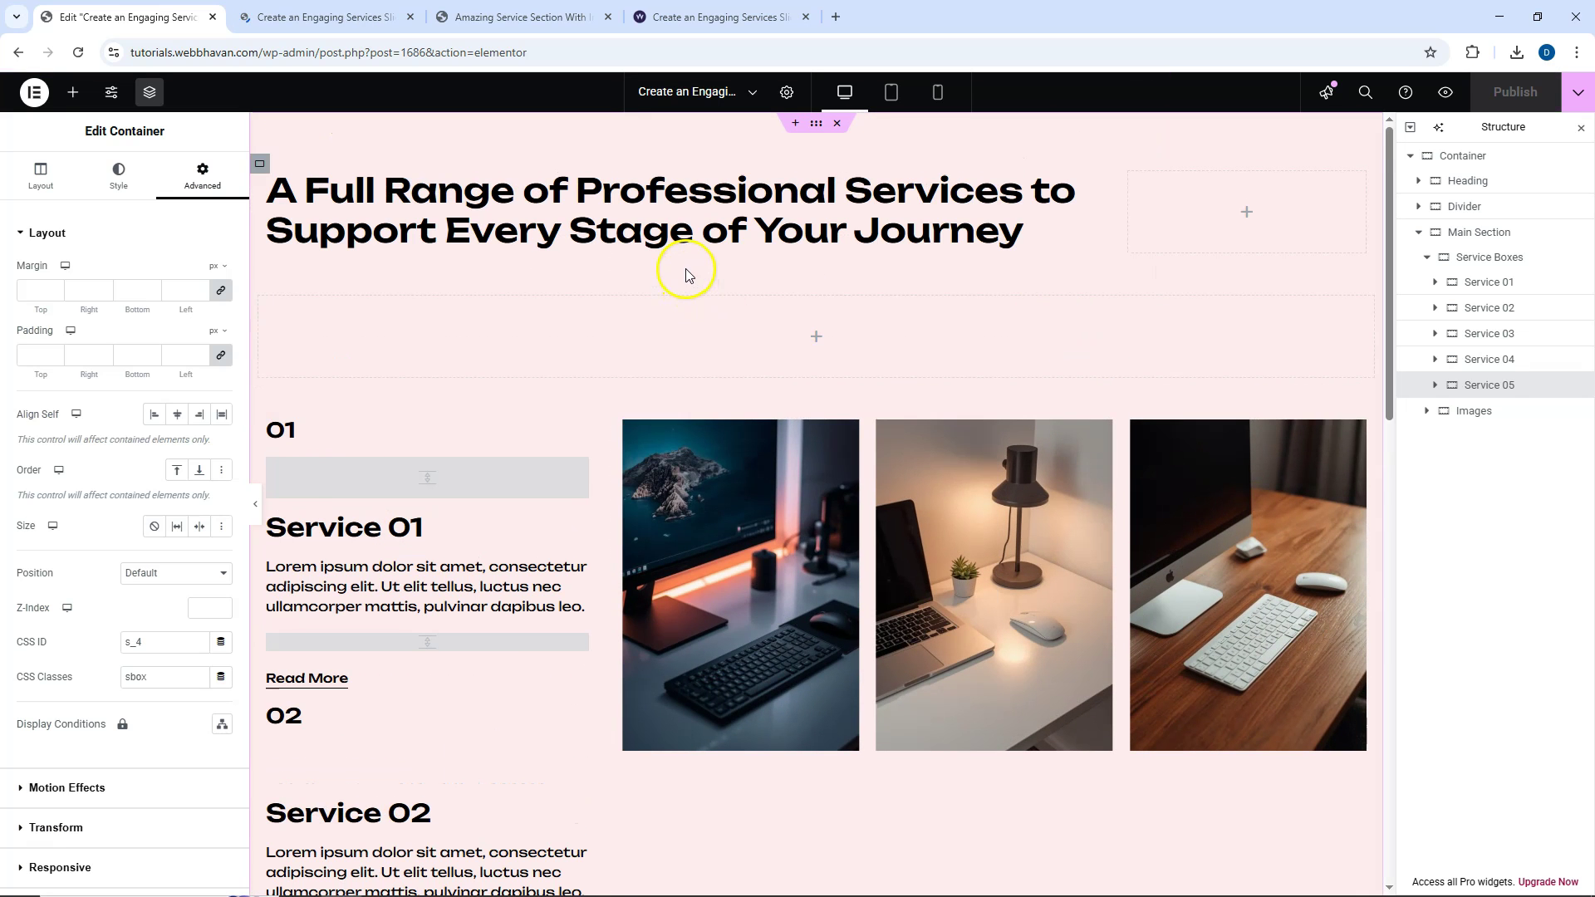
click(72, 91)
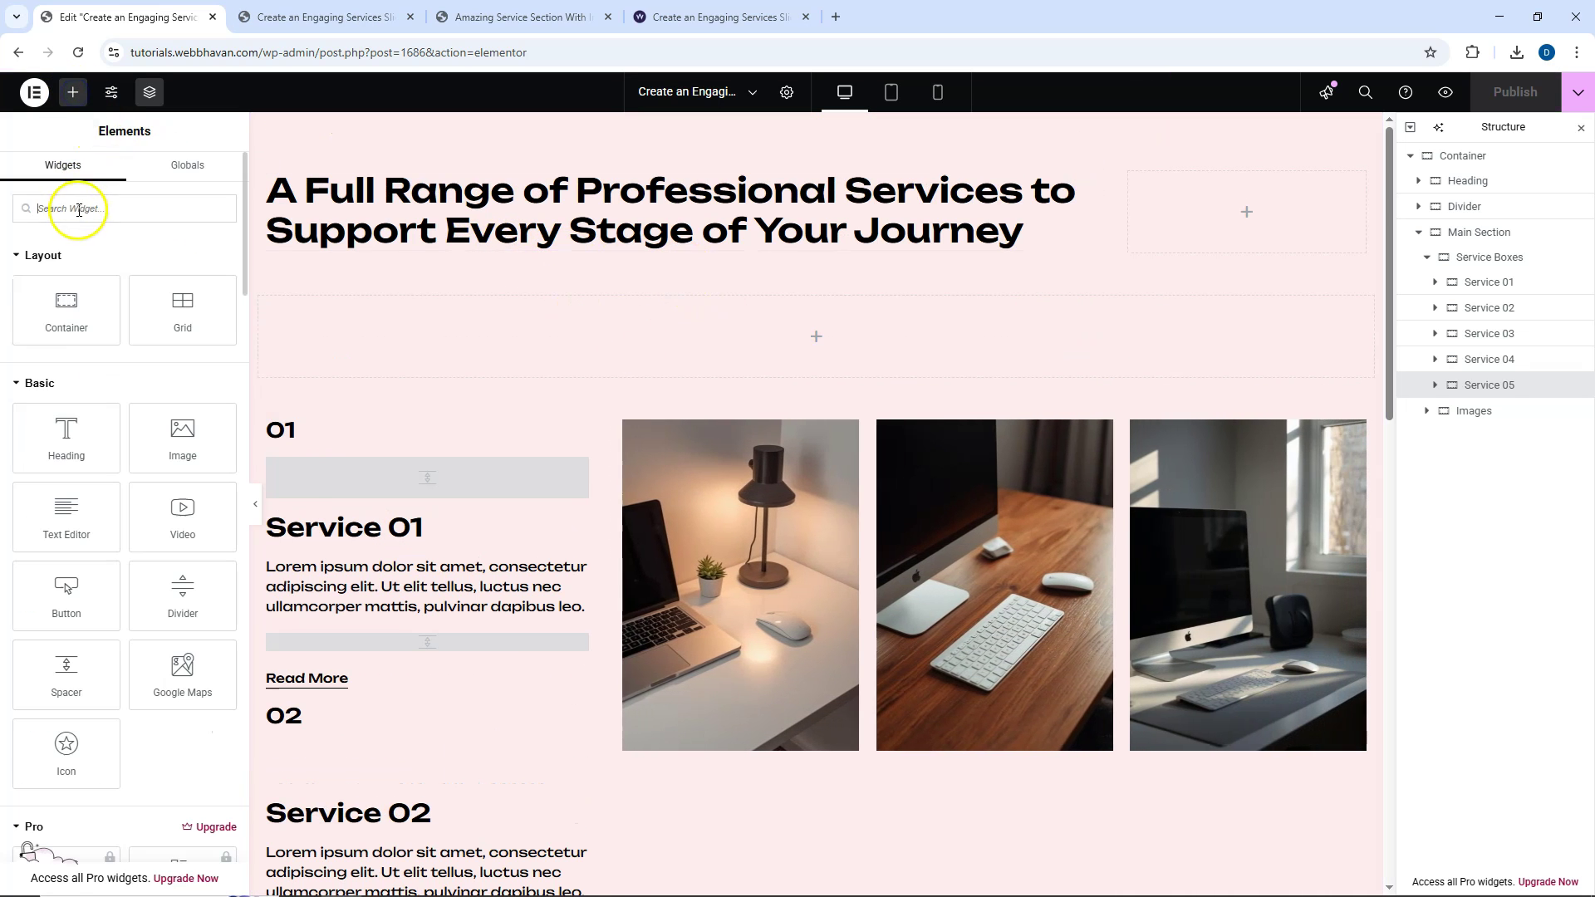
text(htm)
drag(78, 282, 404, 243)
click(685, 29)
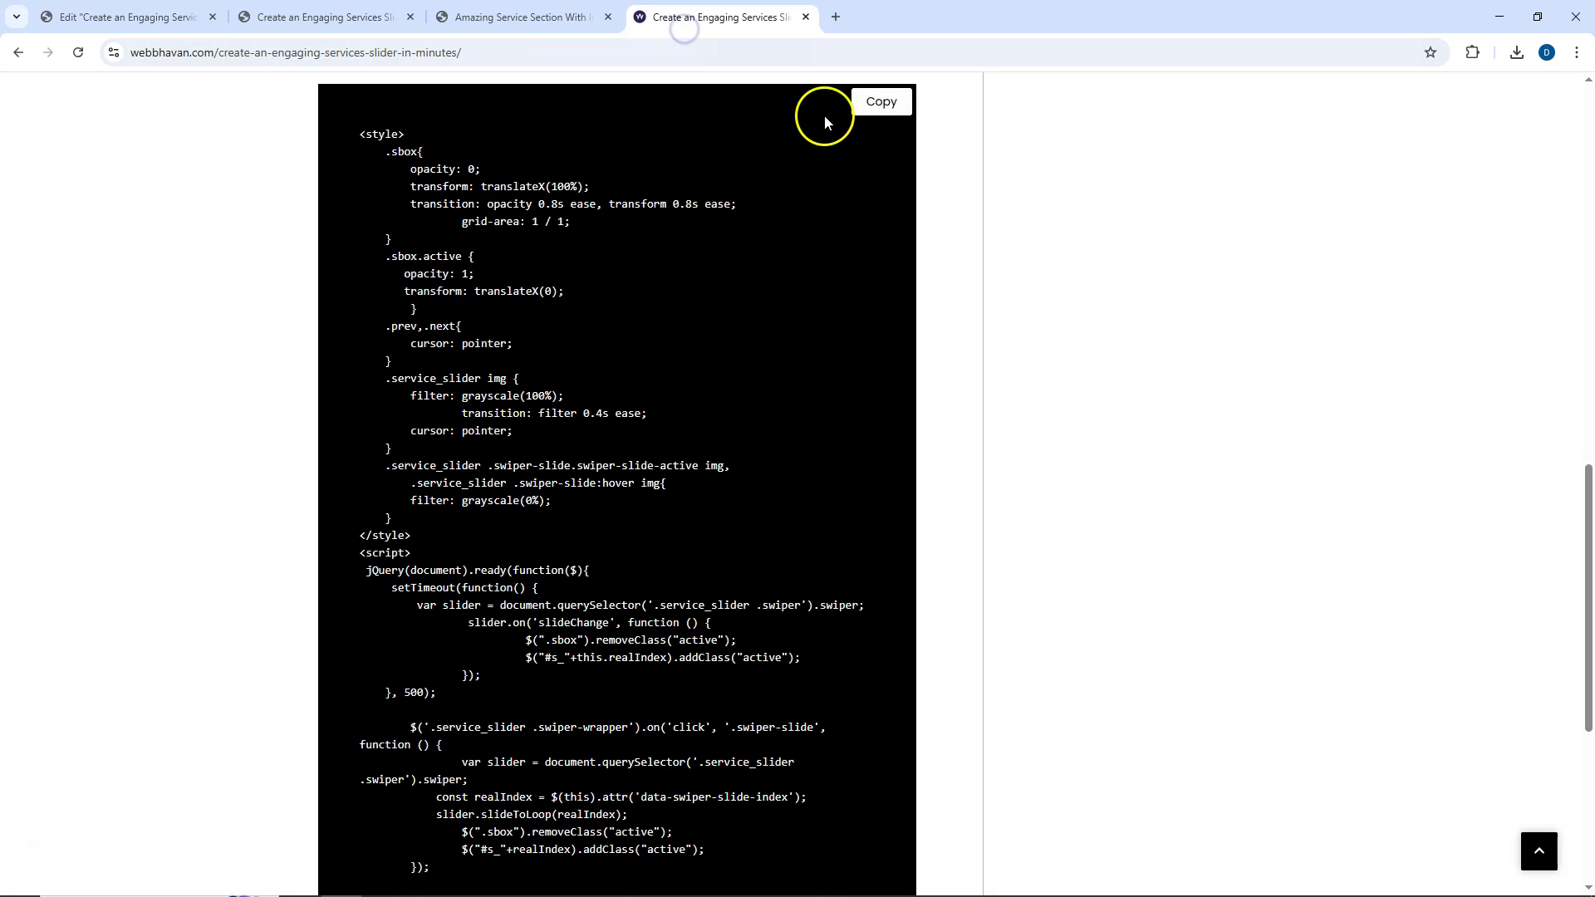
click(185, 25)
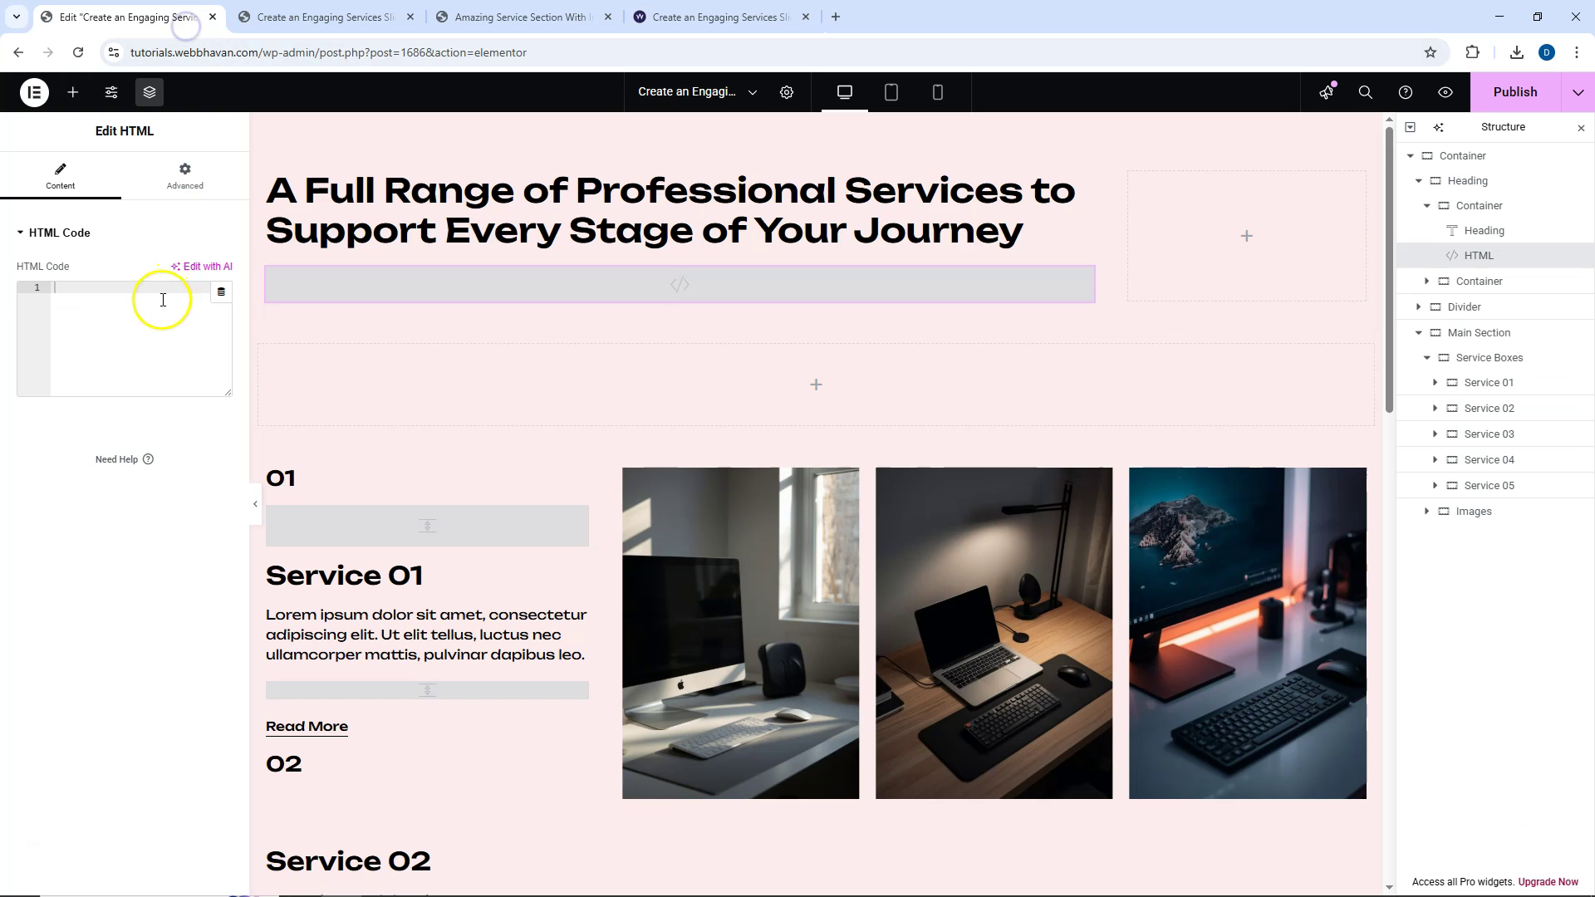
key(ctrl+v)
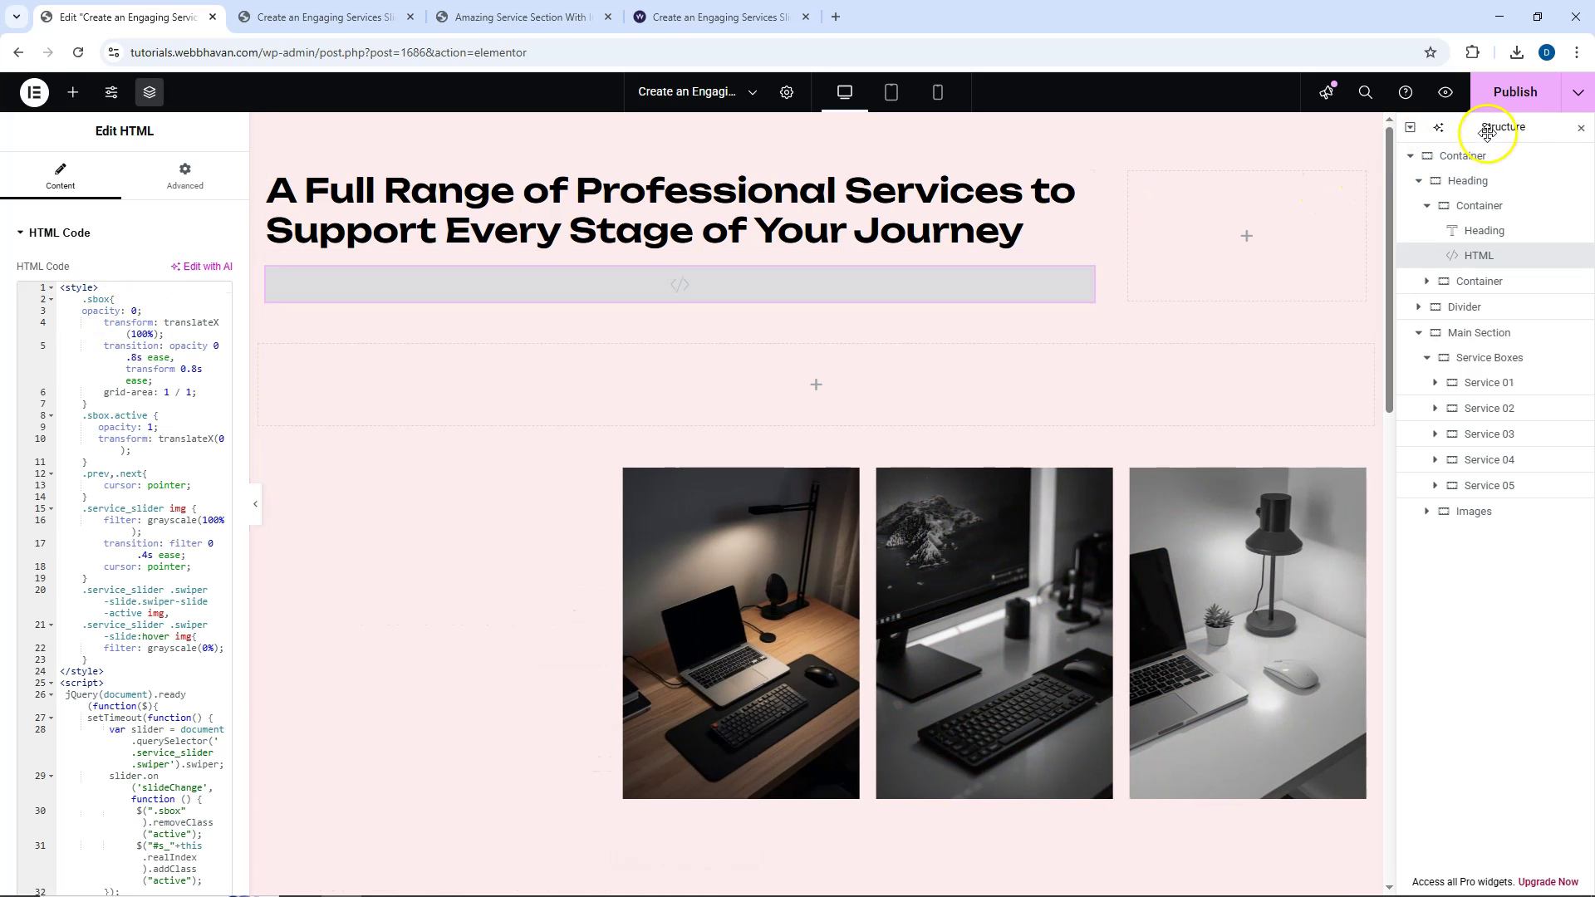
Examine the preview page to see how the service boxes and carousel behave with the custom code.
click(333, 20)
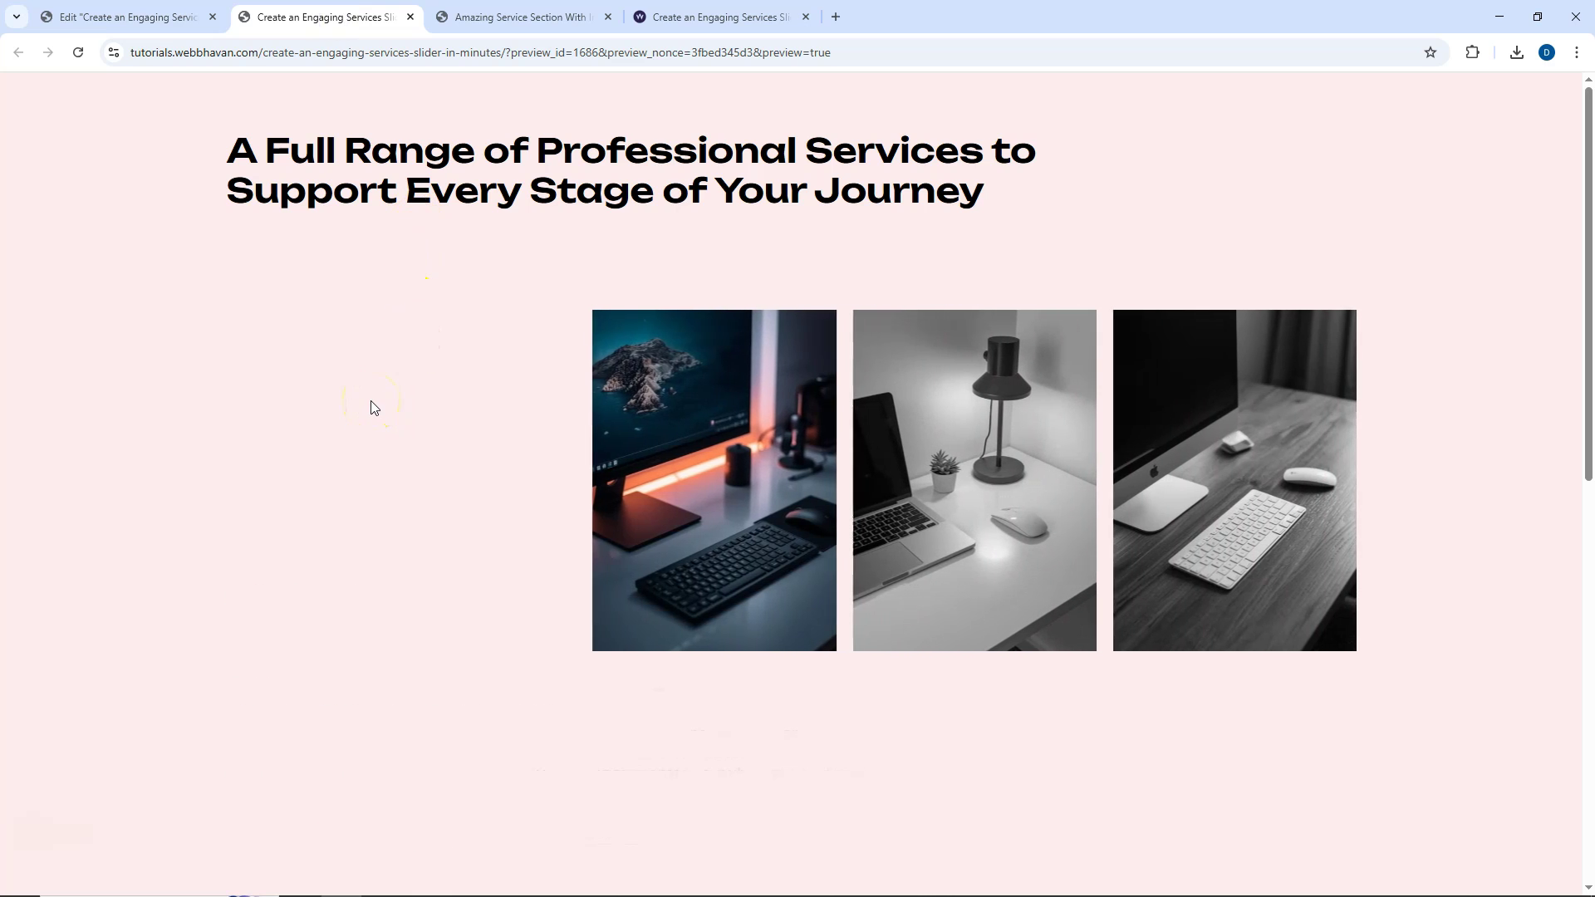
scroll(371, 407, down, 2)
scroll(371, 407, down, 6)
scroll(370, 407, up, 4)
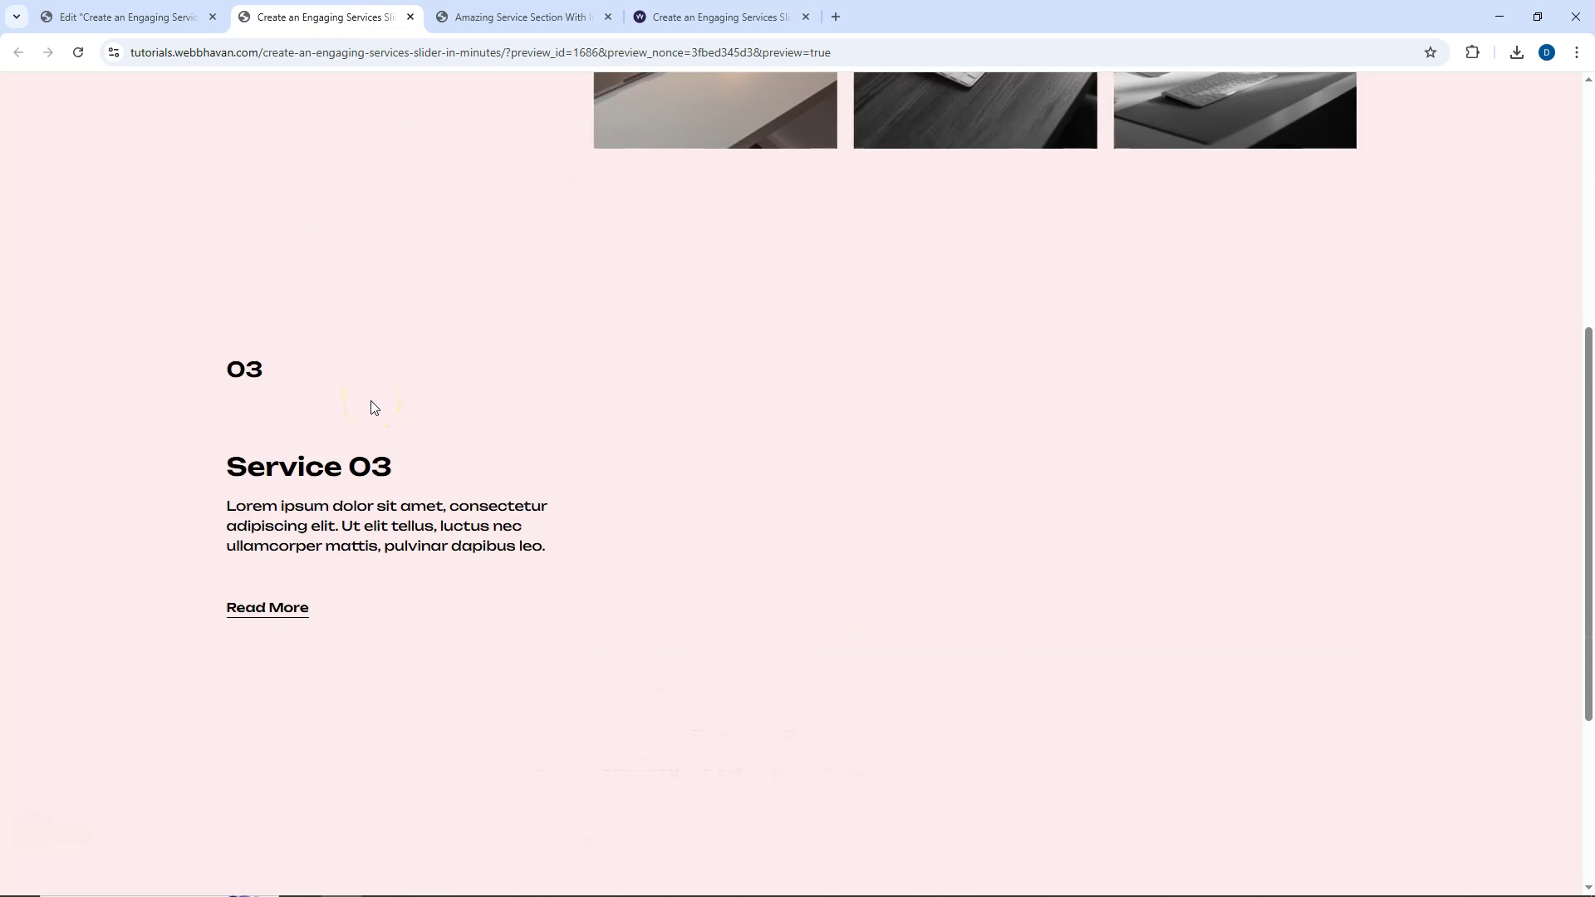
scroll(349, 419, up, 5)
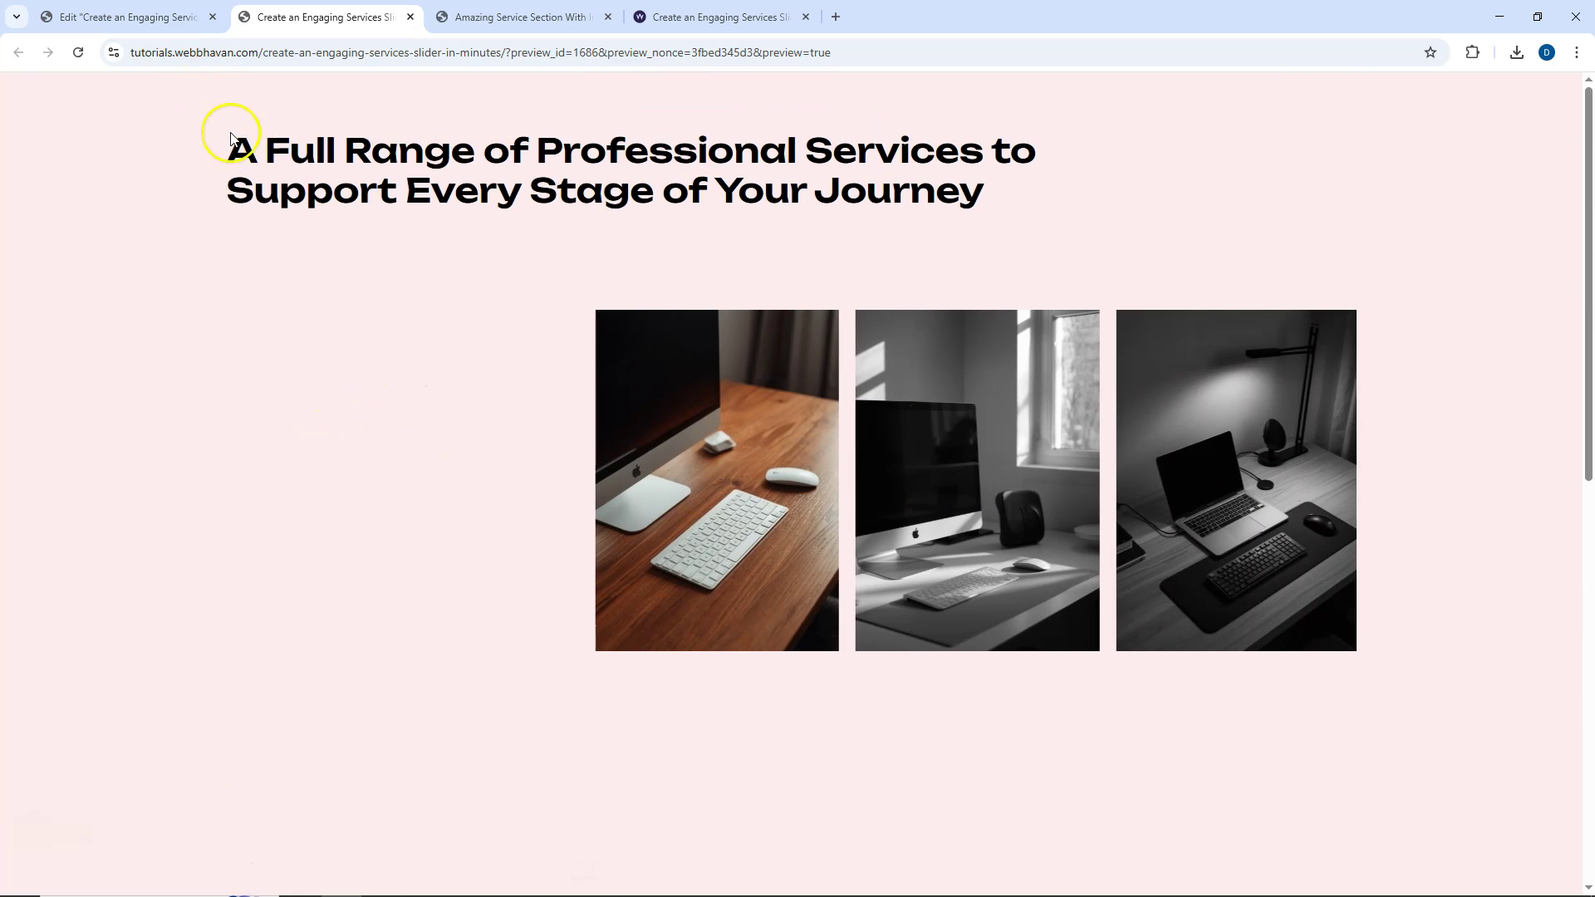
Change the Service Boxes container to a Grid layout with 1 column, 1 row and 0 gaps, publish, and reload the preview page.
click(181, 18)
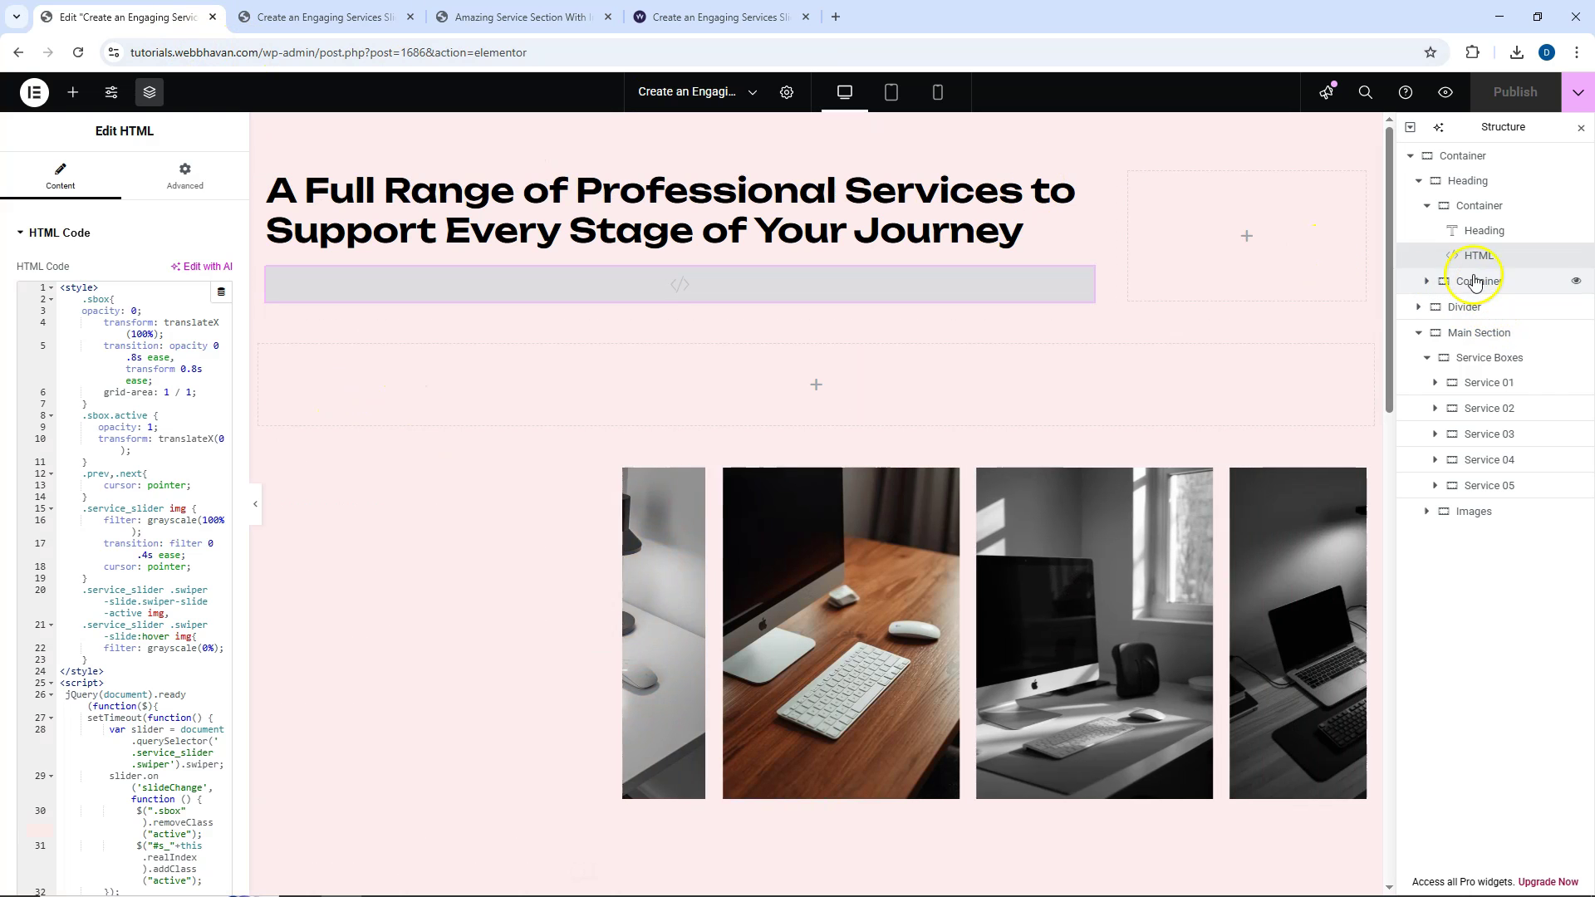
click(1426, 205)
click(1478, 283)
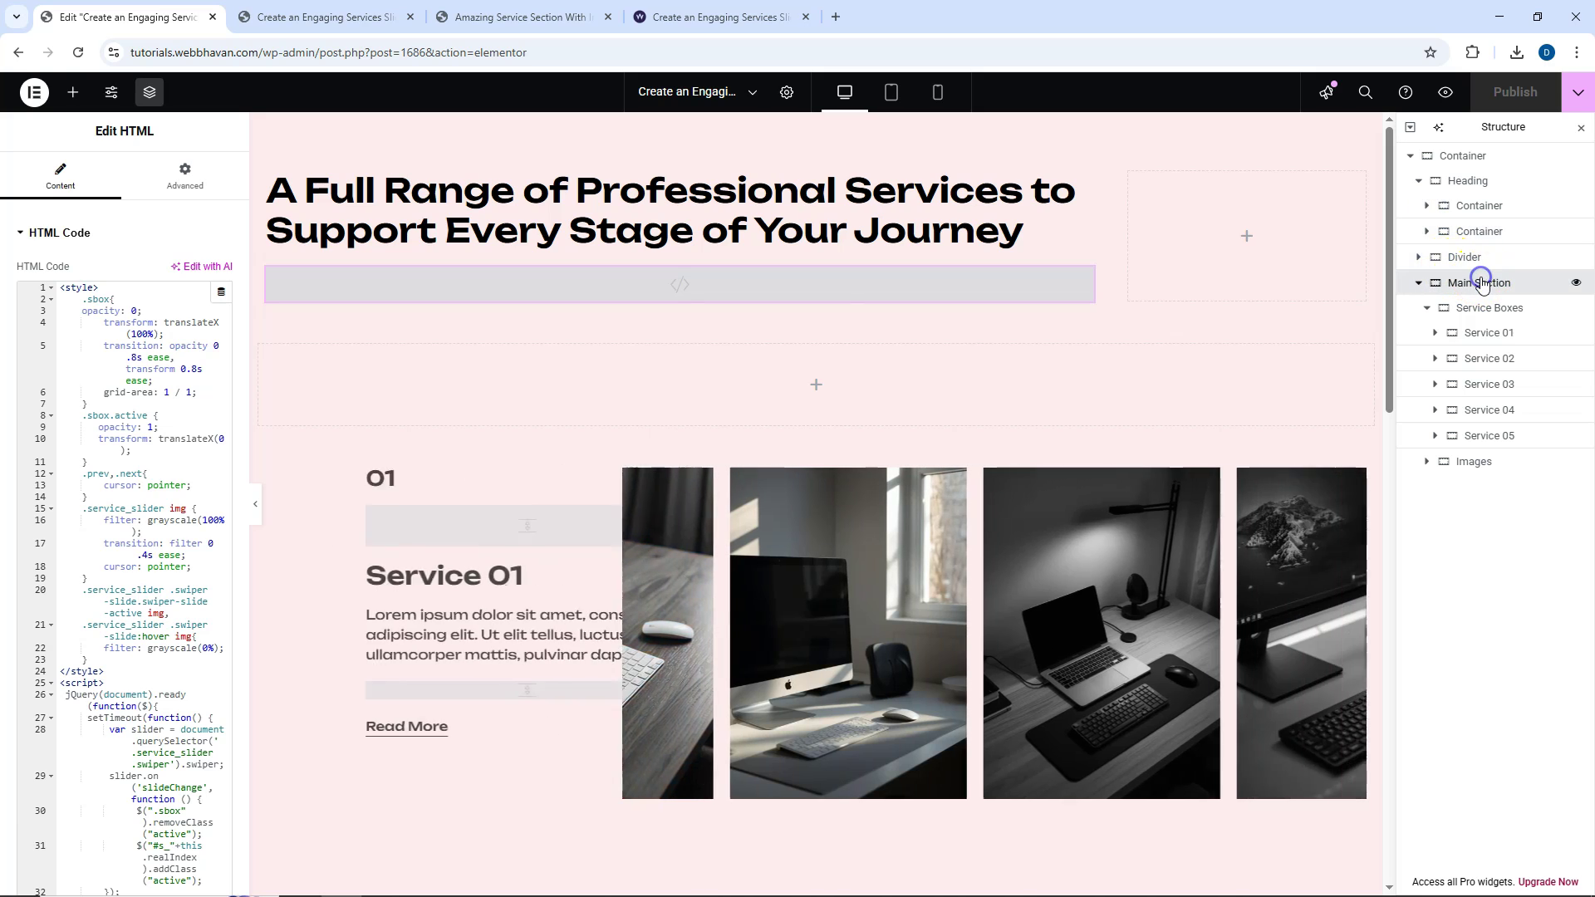
click(1489, 309)
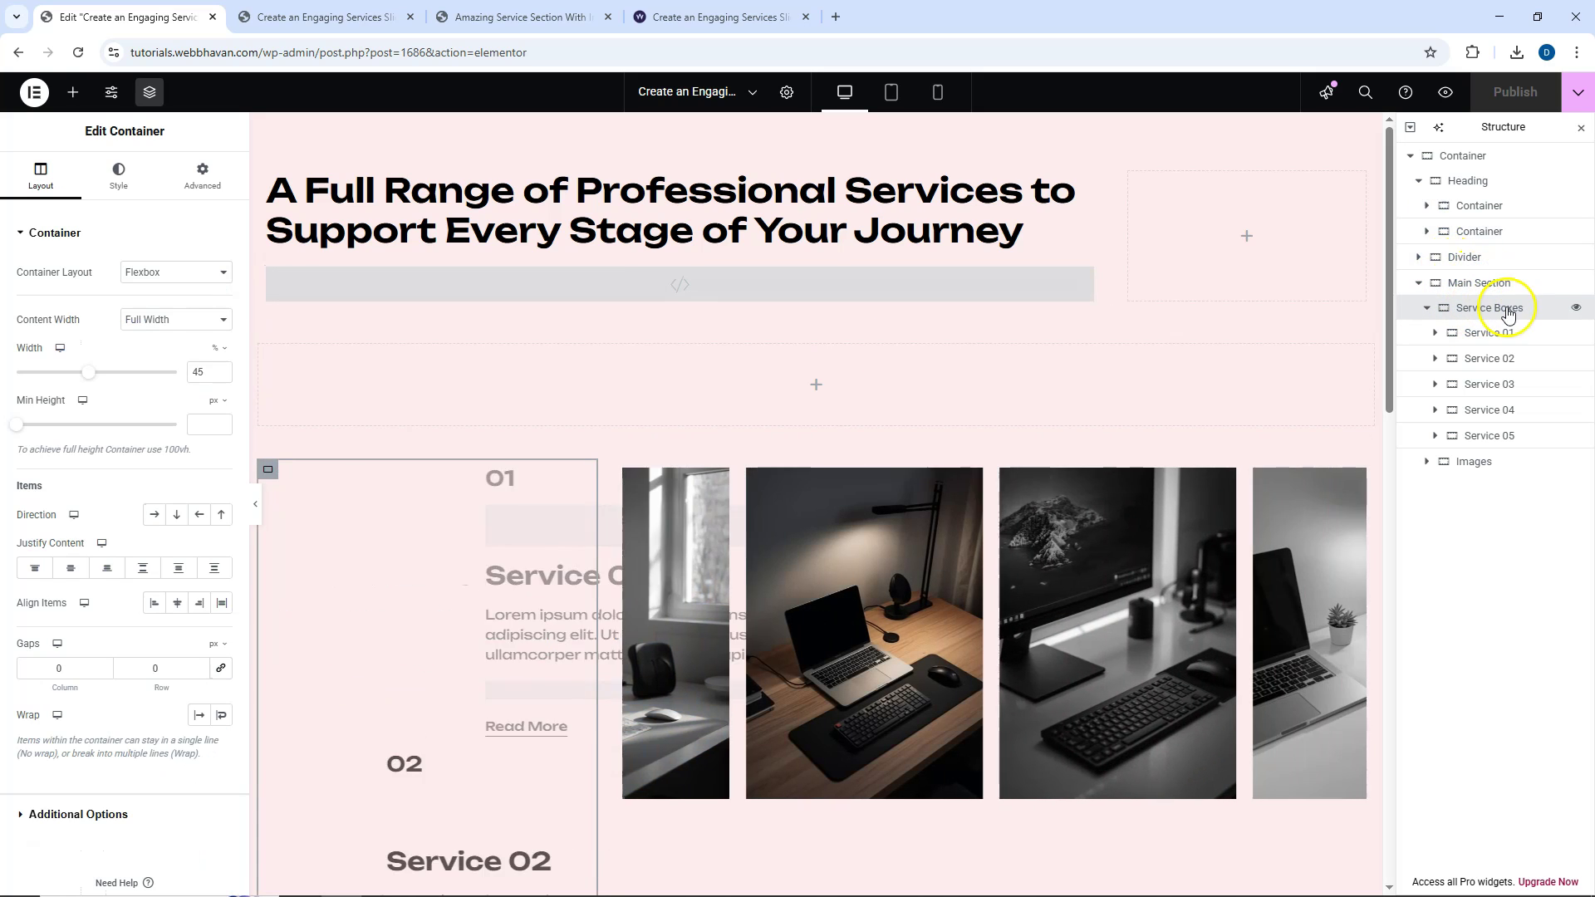
click(150, 318)
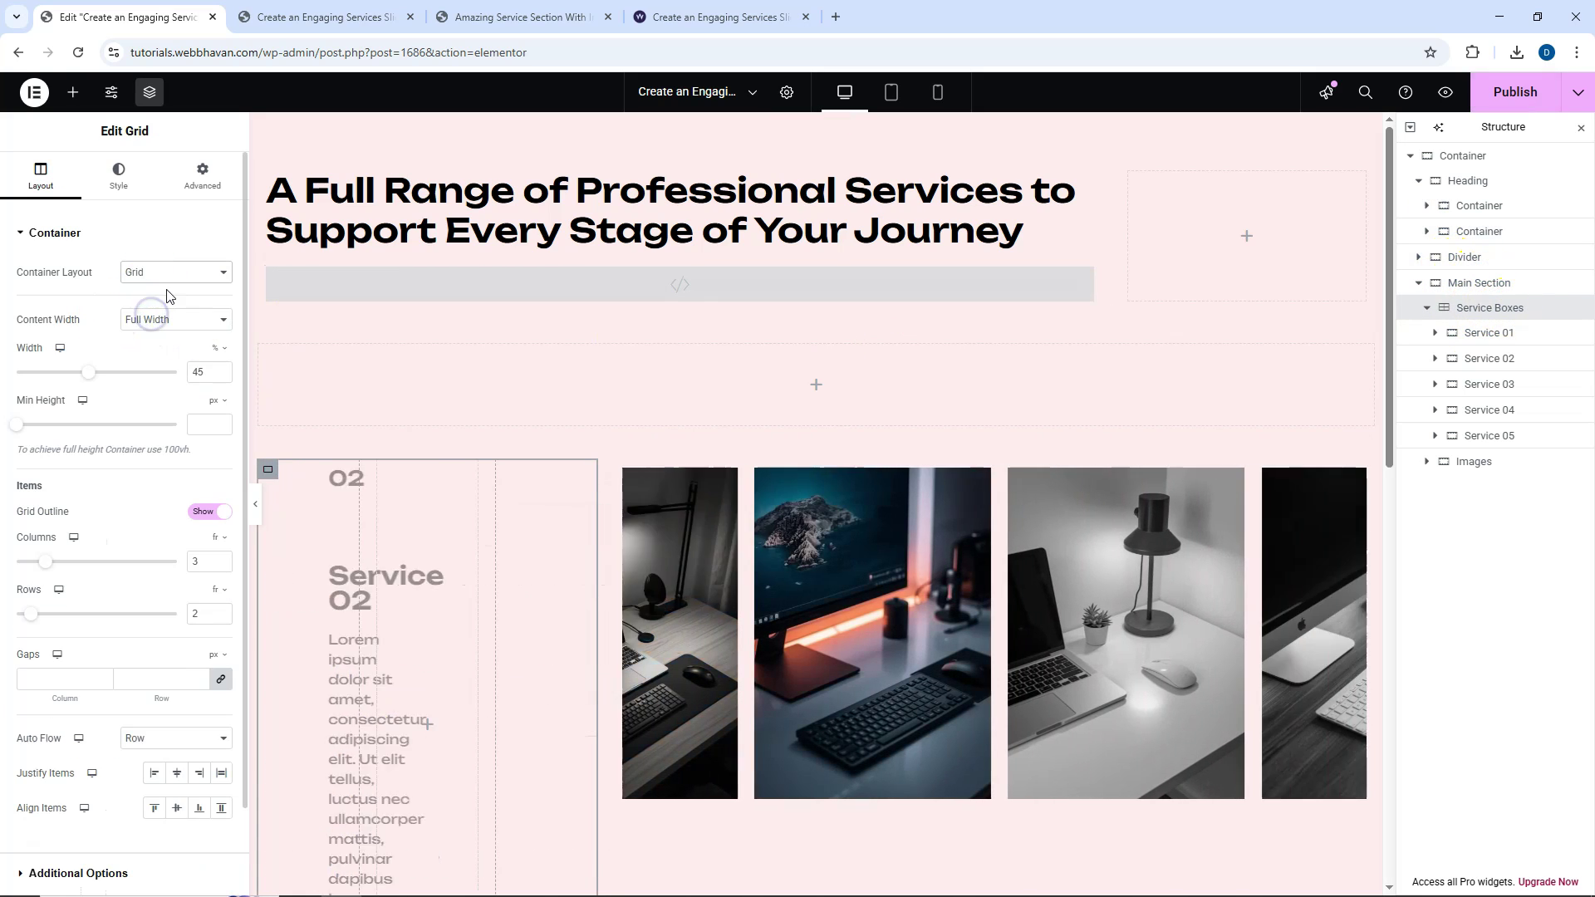
text(1)
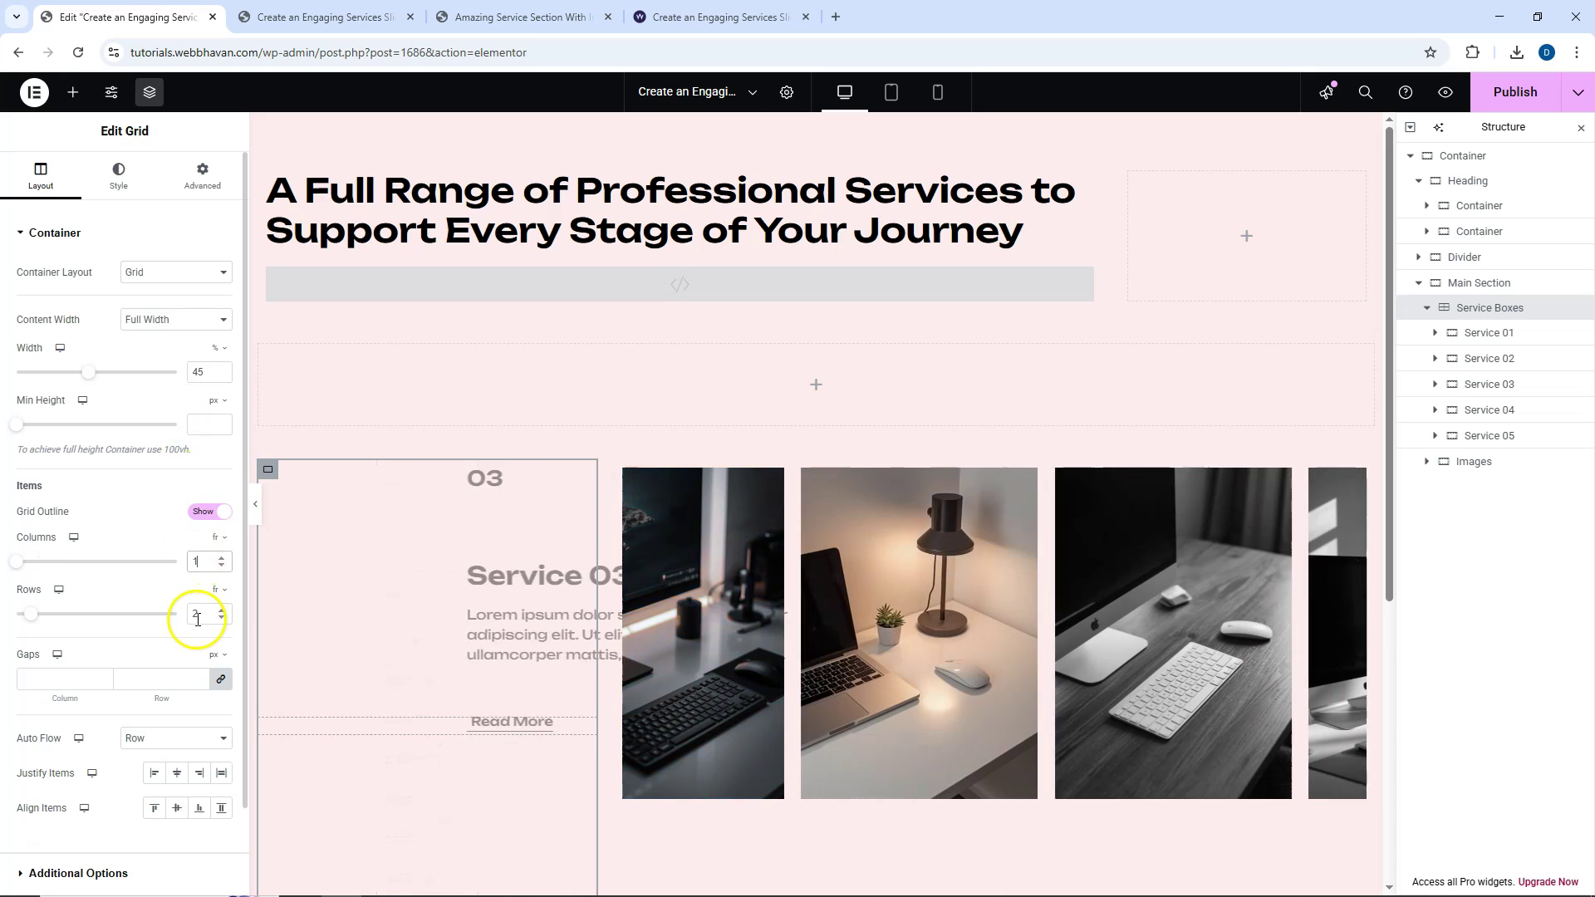
double_click(196, 617)
text(1)
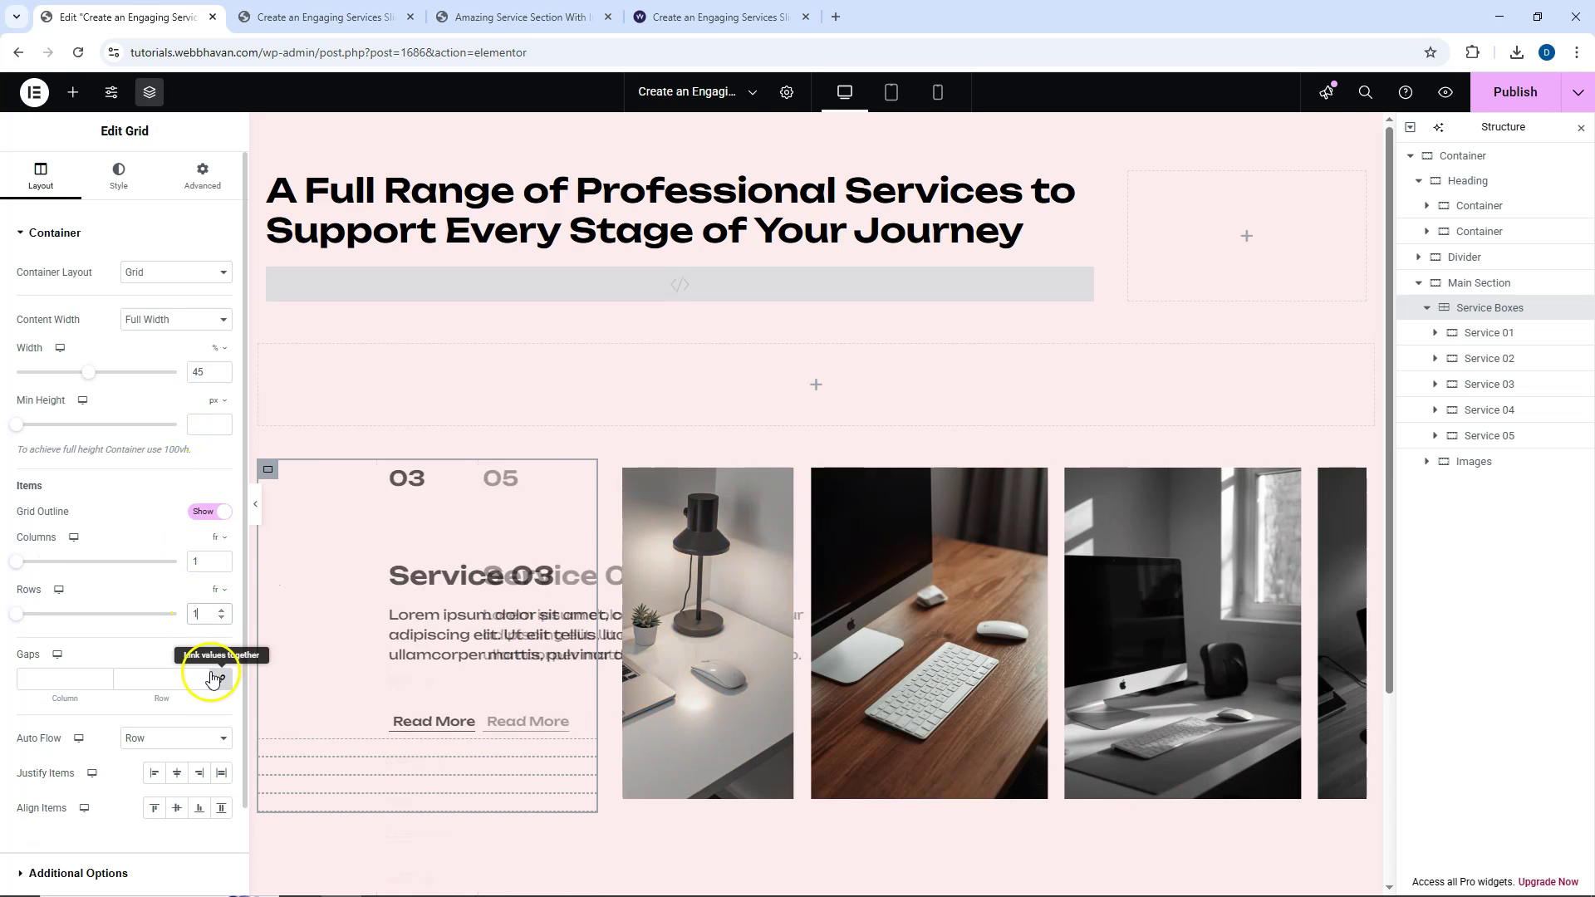
click(1517, 89)
click(290, 21)
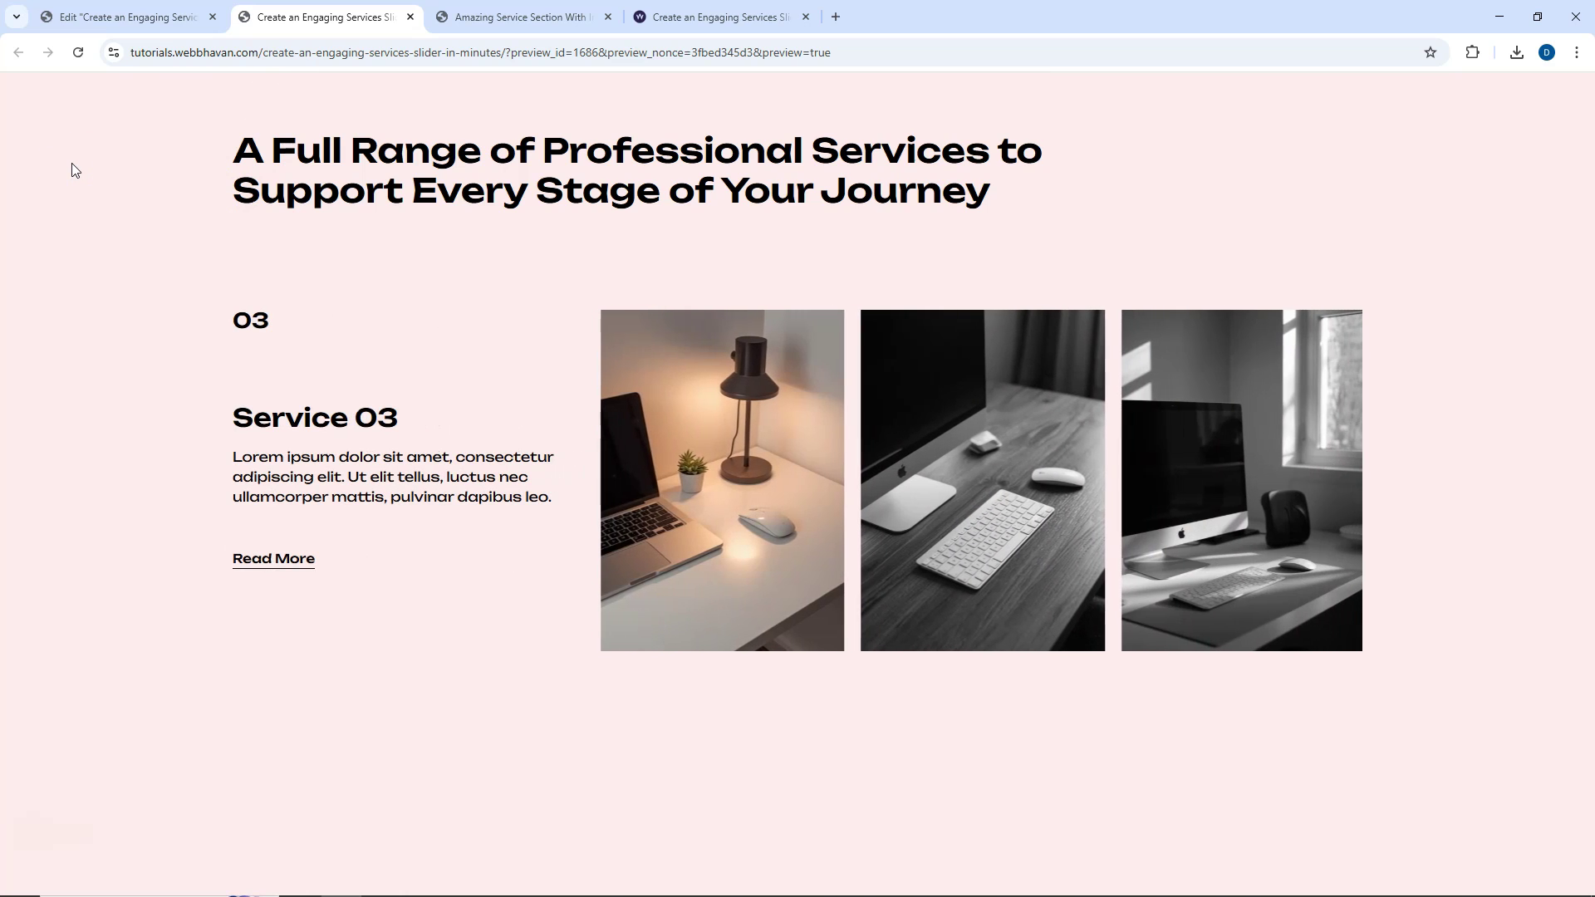
click(78, 52)
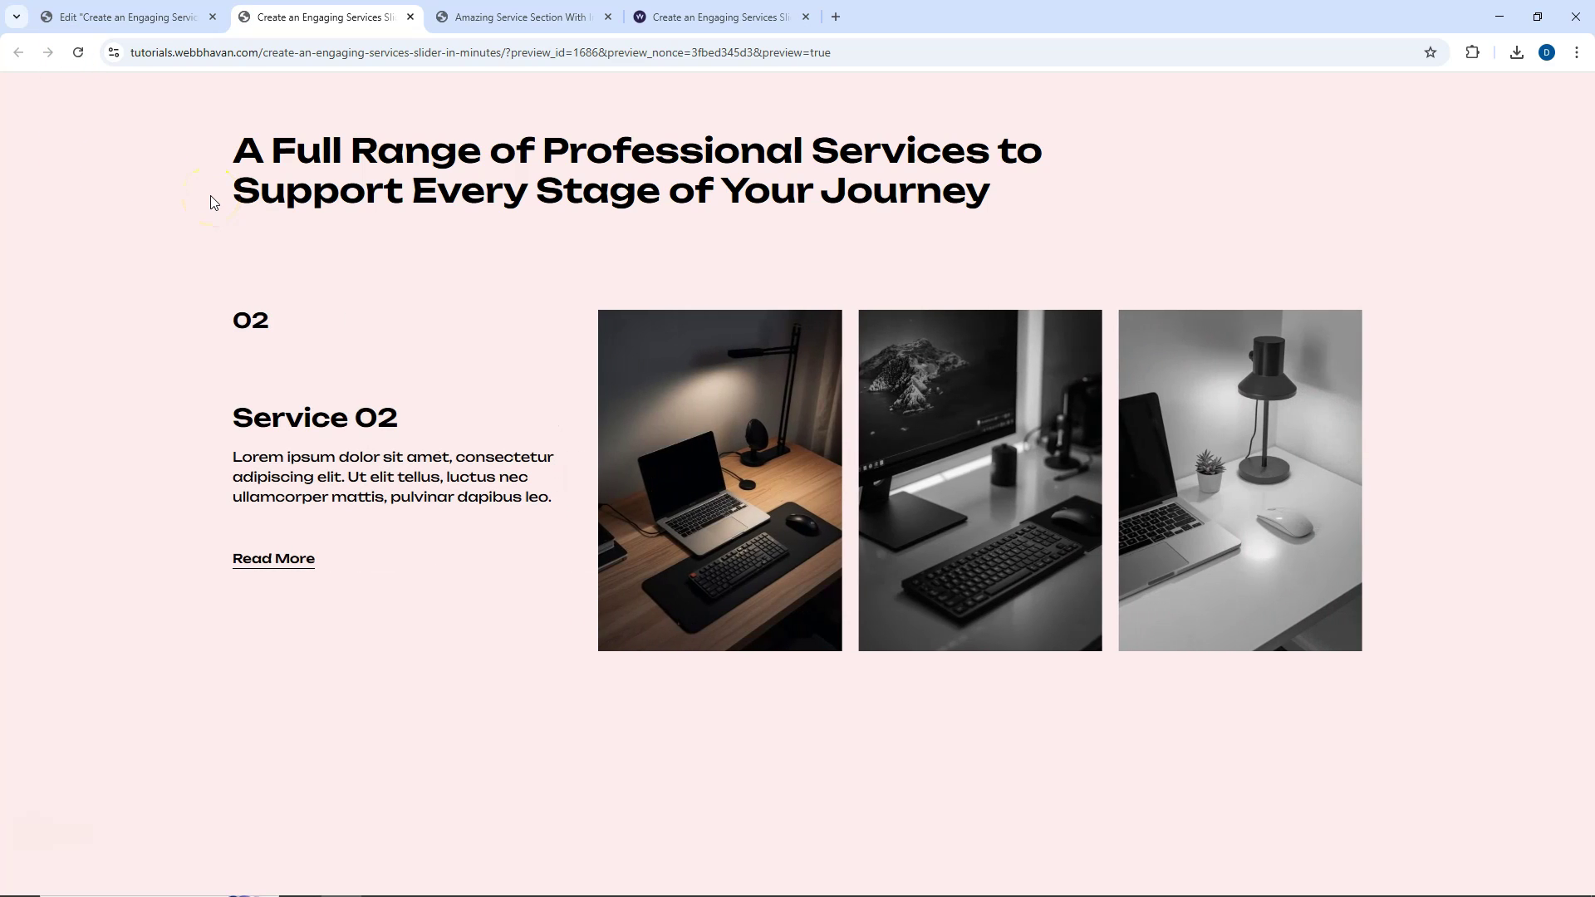
Add the class active after sbox in the Service 01 container's CSS classes, publish, and check the preview page.
click(181, 22)
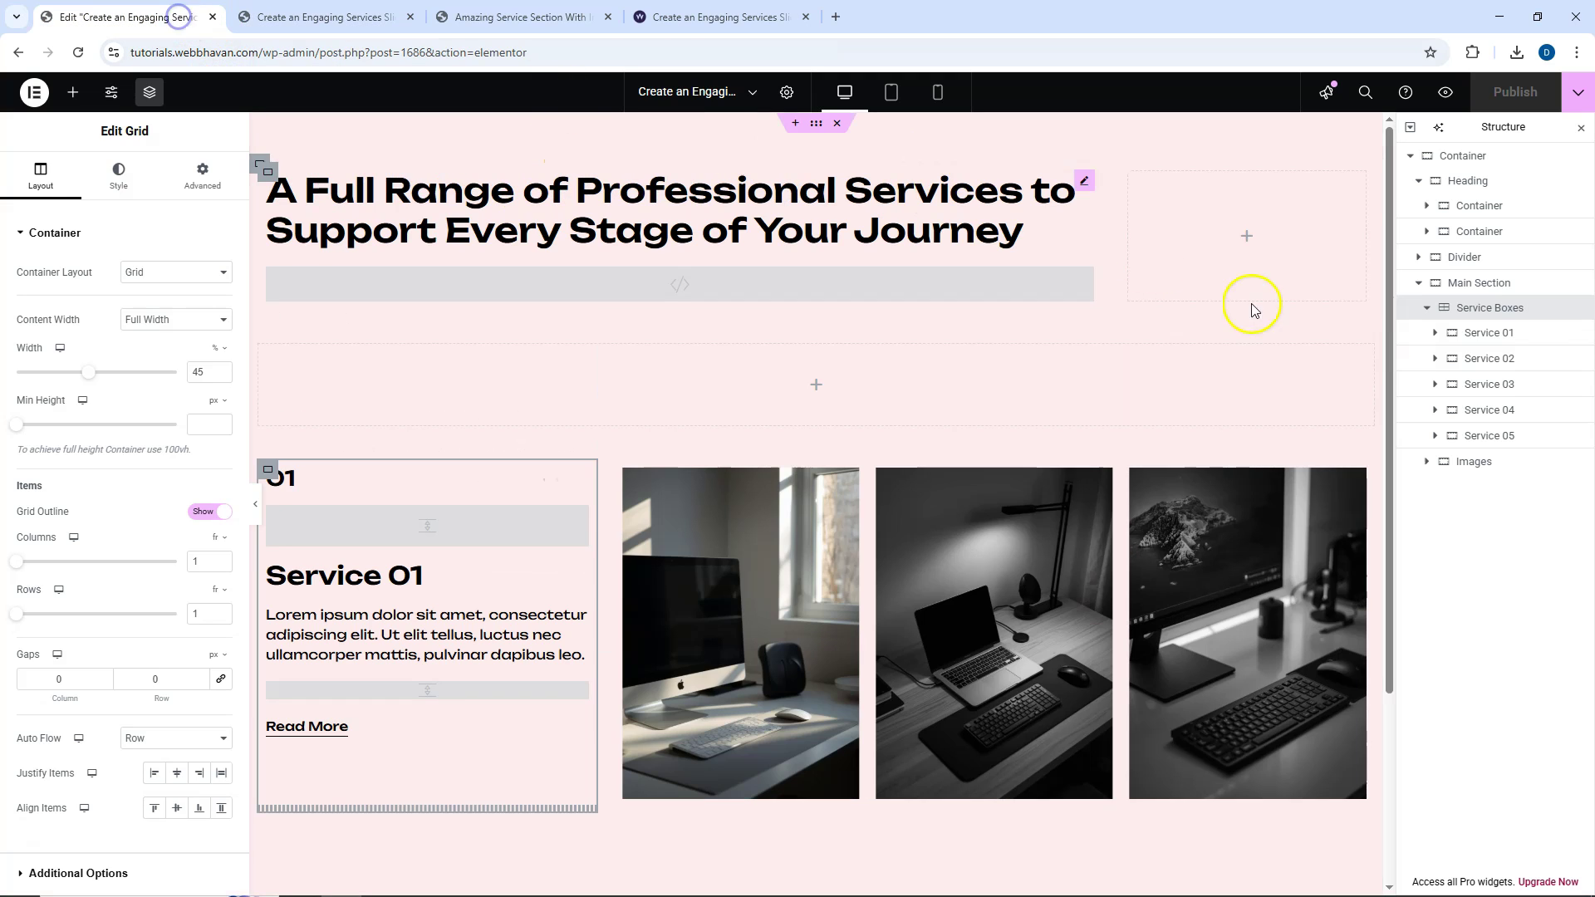
click(1490, 335)
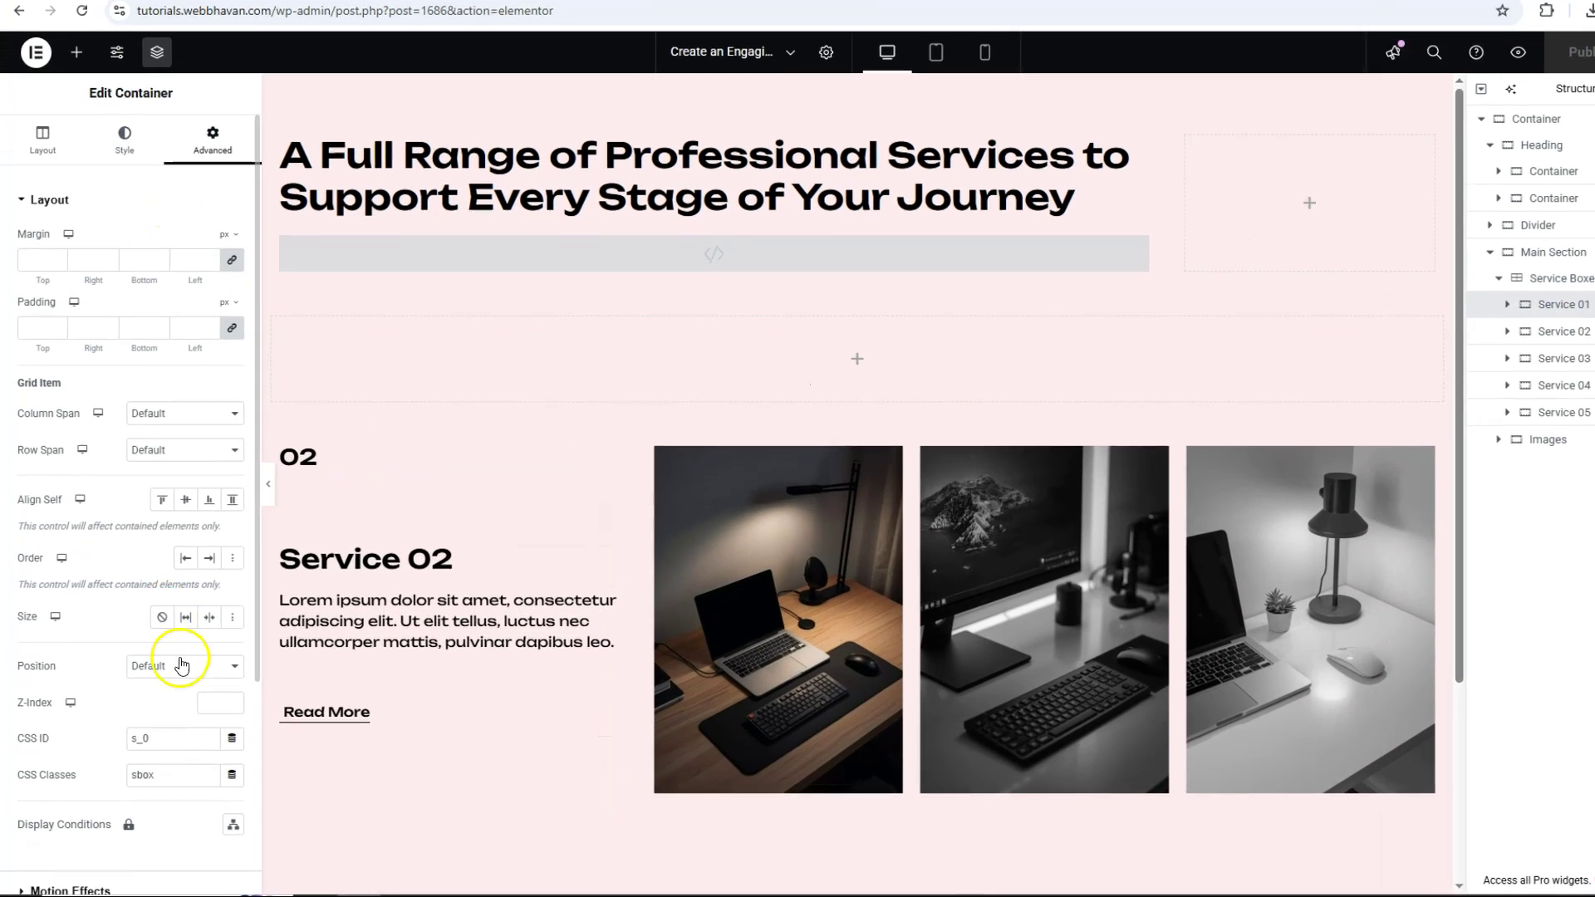
scroll(170, 706, down, 3)
scroll(190, 692, down, 2)
click(201, 465)
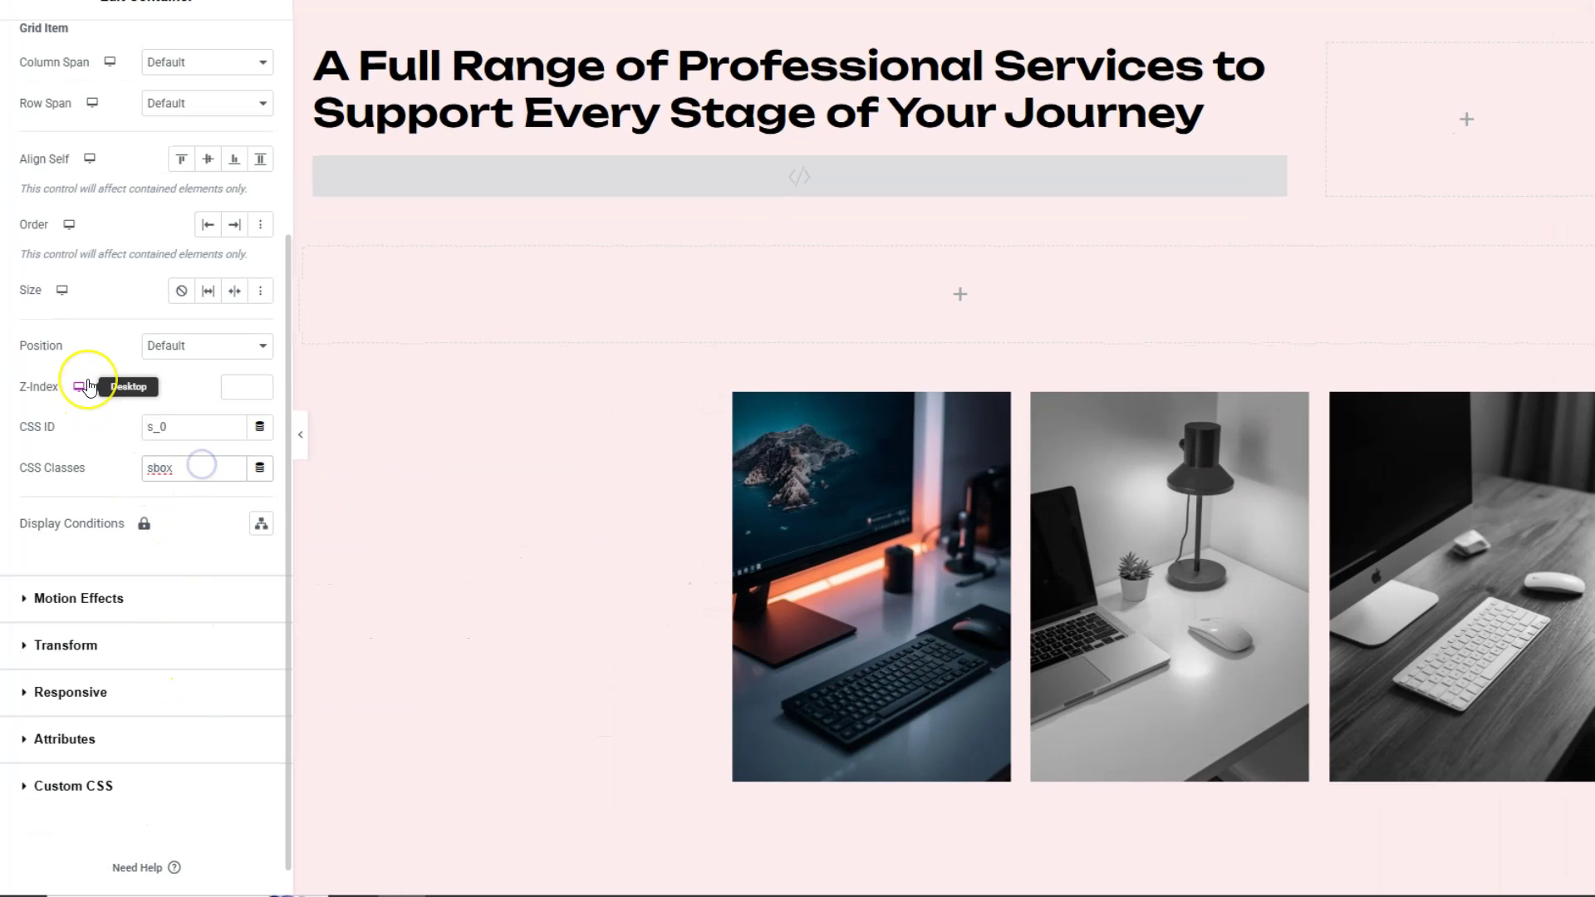
text(active)
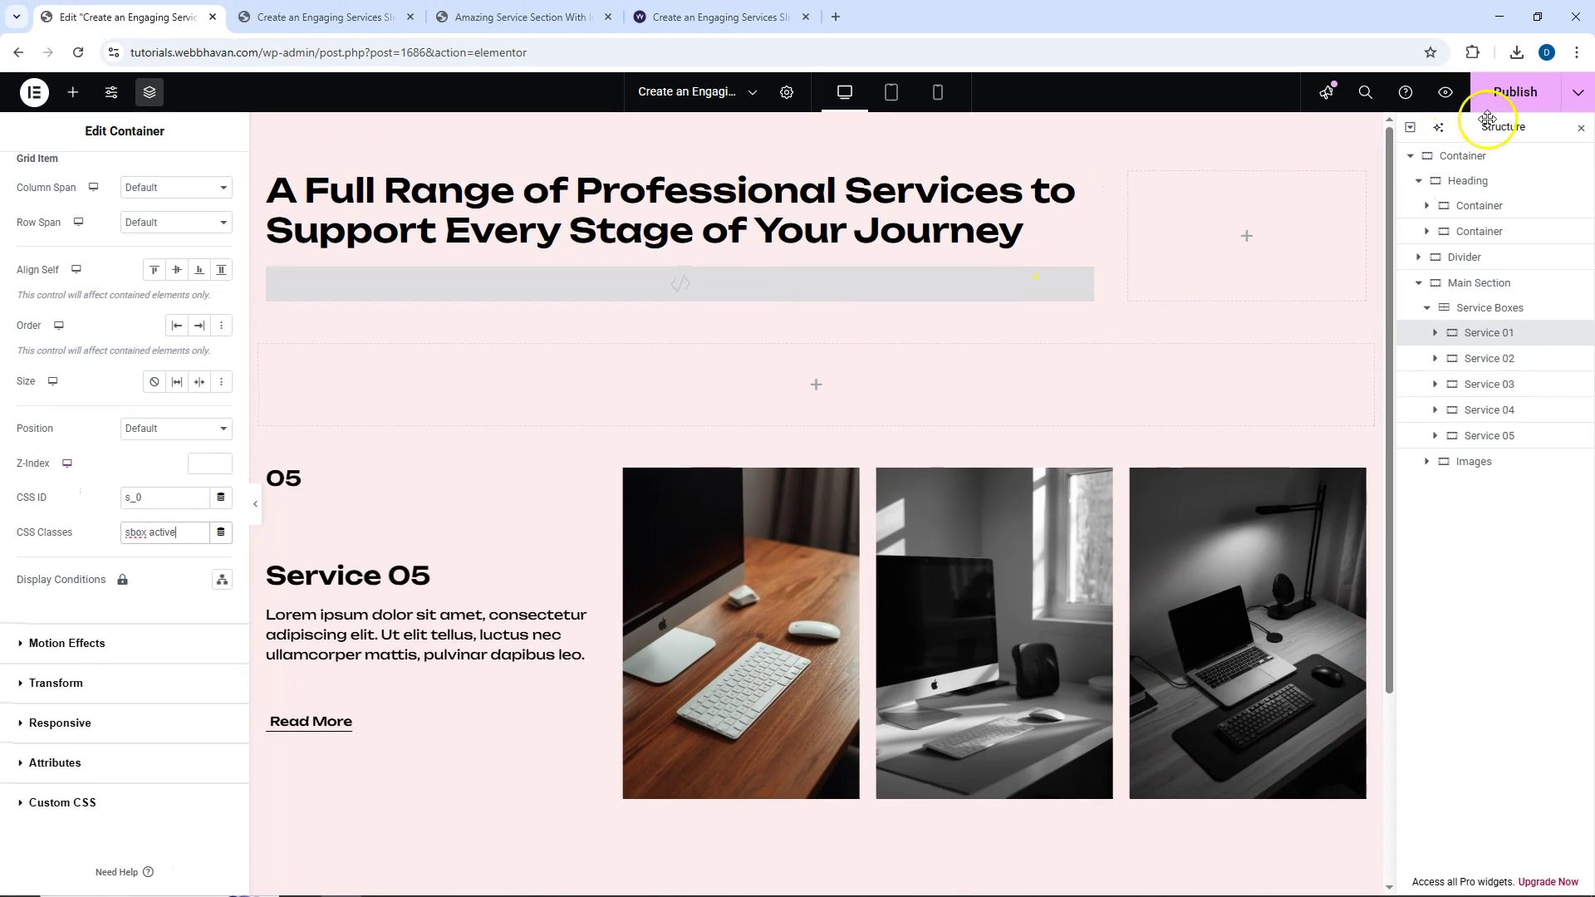
click(392, 18)
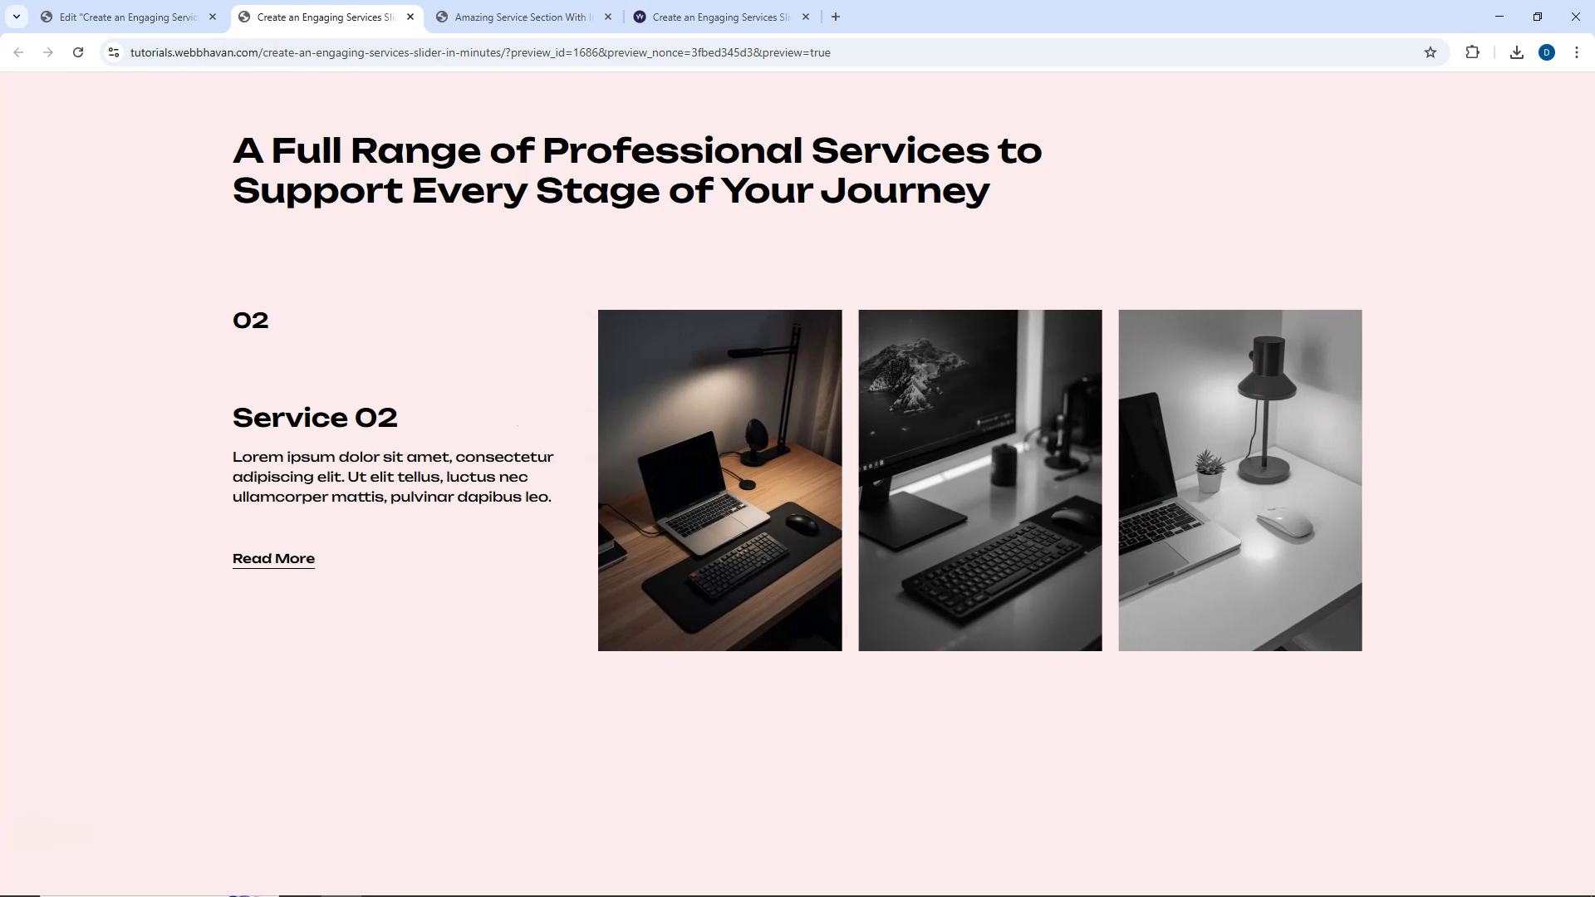
Set the Service 03 container's CSS ID to s_2 and check the CSS ID of the Service 04 container.
click(127, 18)
click(1513, 385)
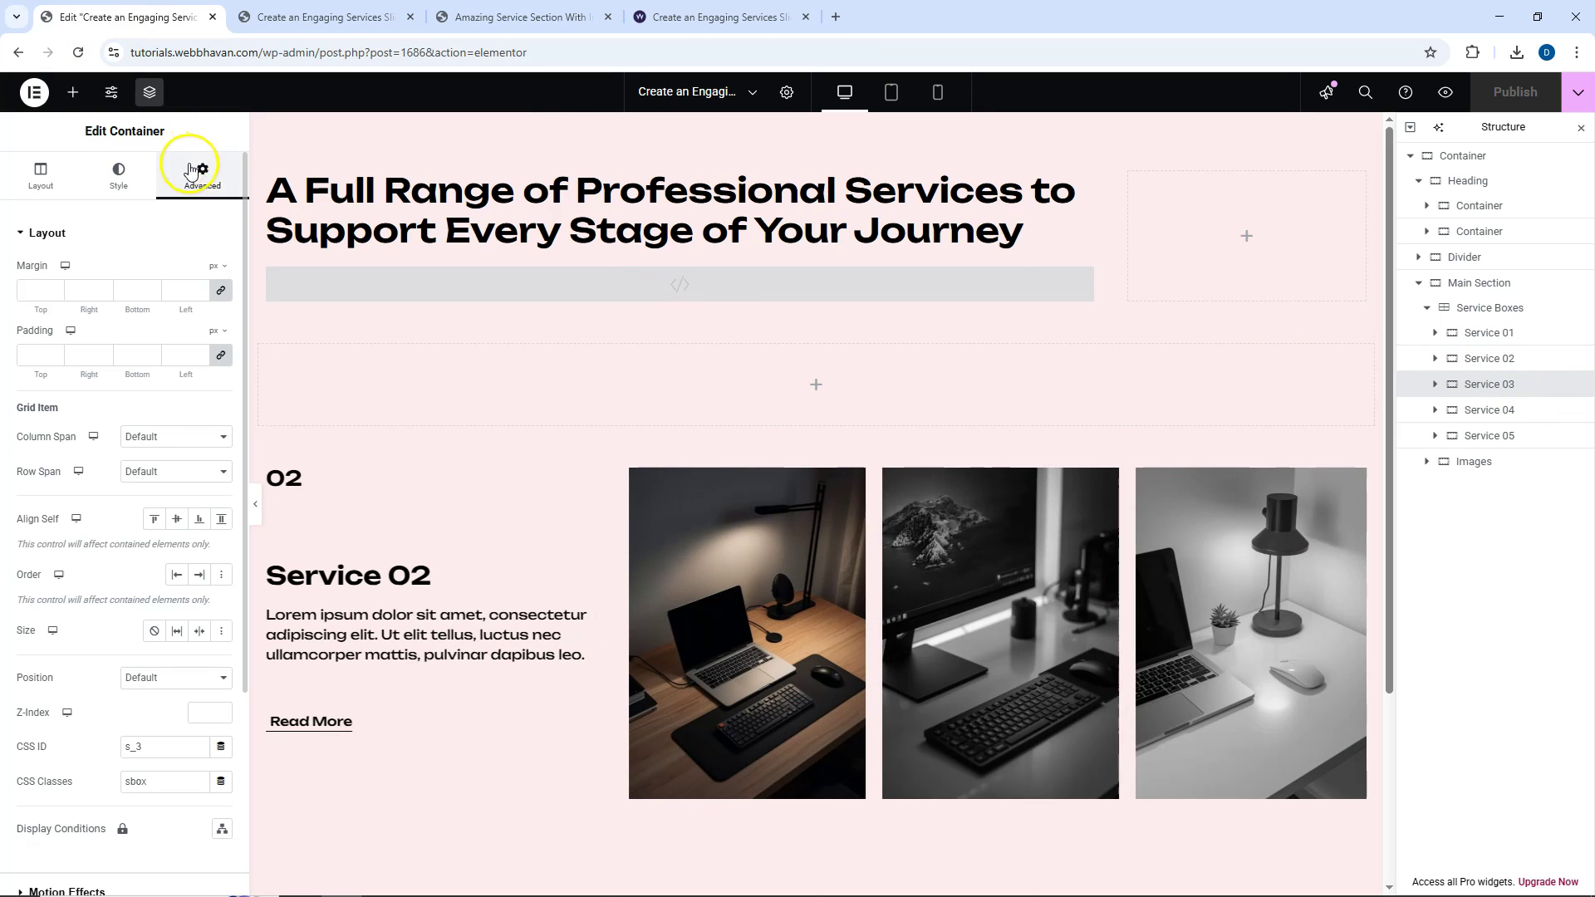
scroll(166, 573, down, 2)
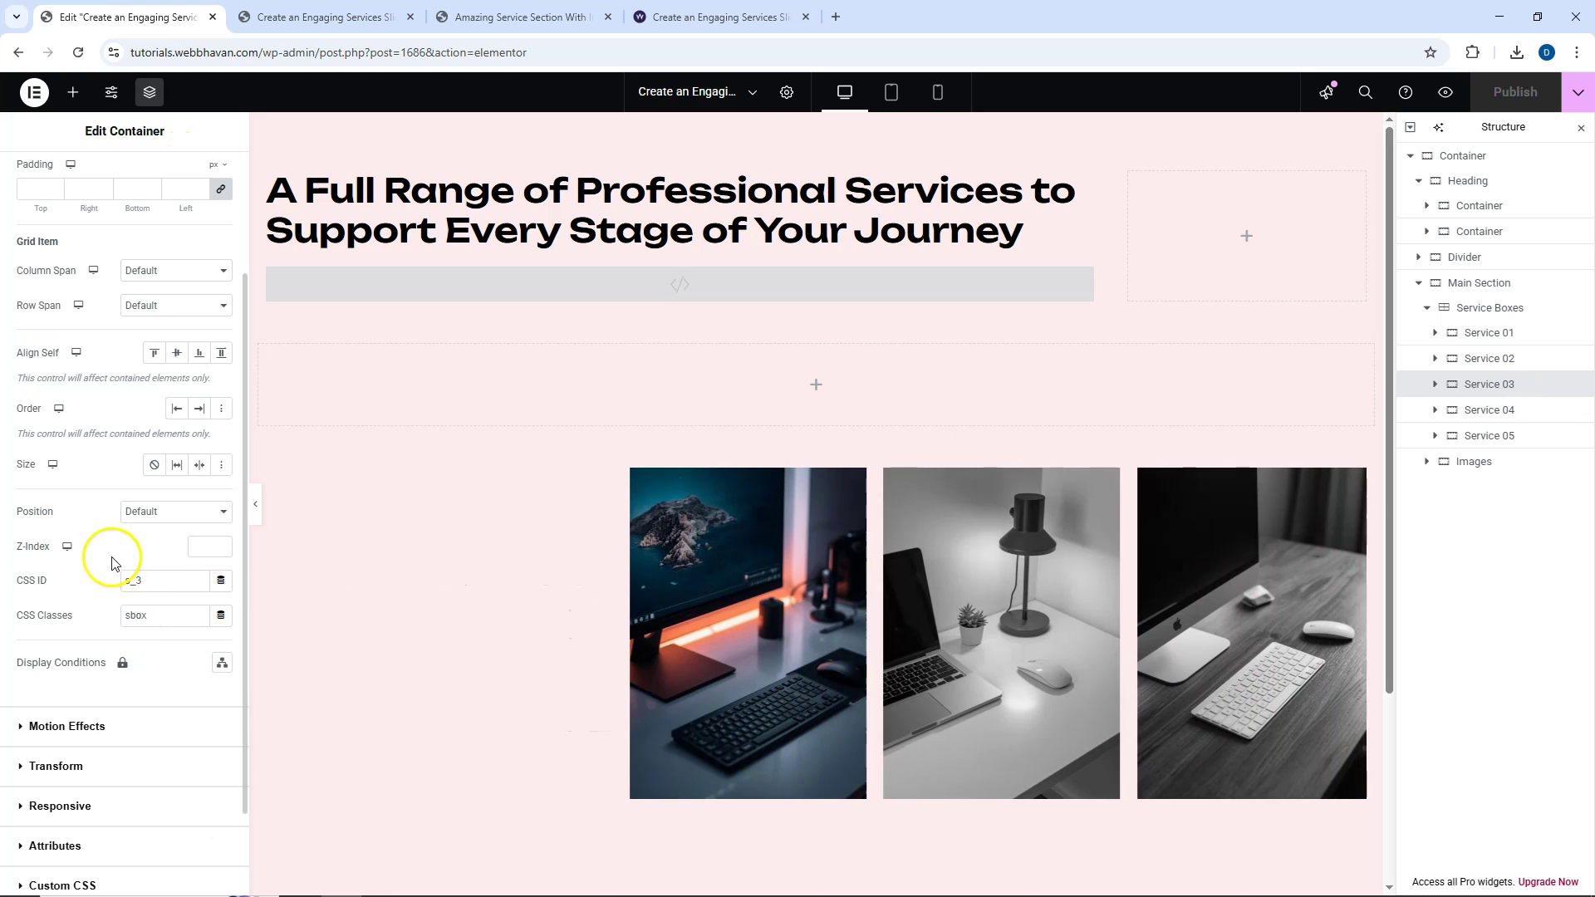
click(139, 579)
key(BackSpace)
text(2)
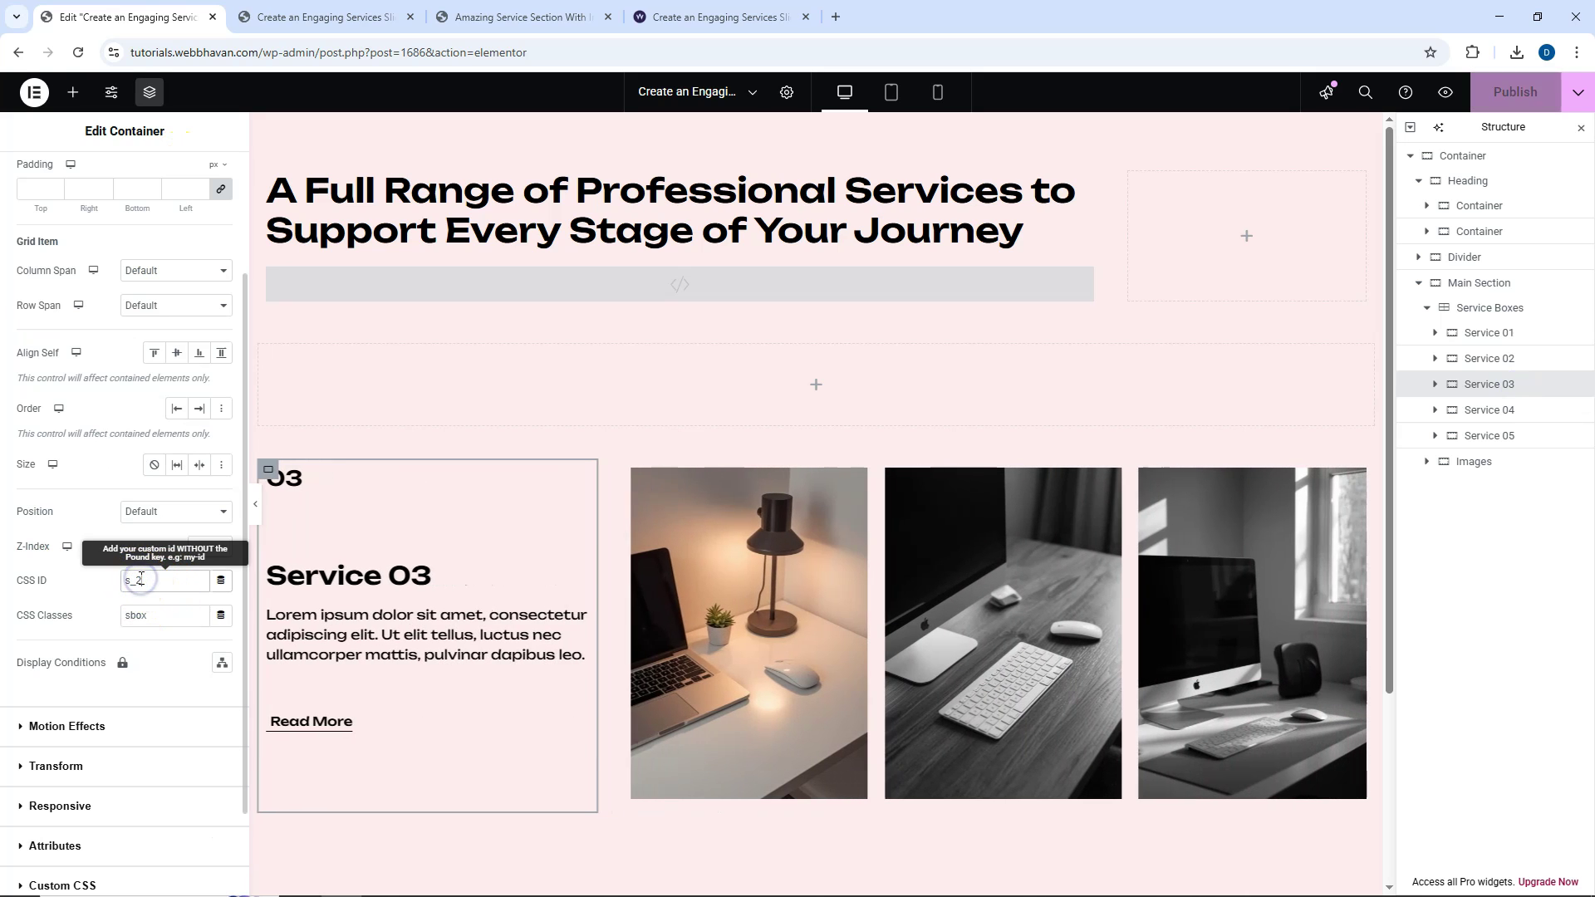
click(1492, 410)
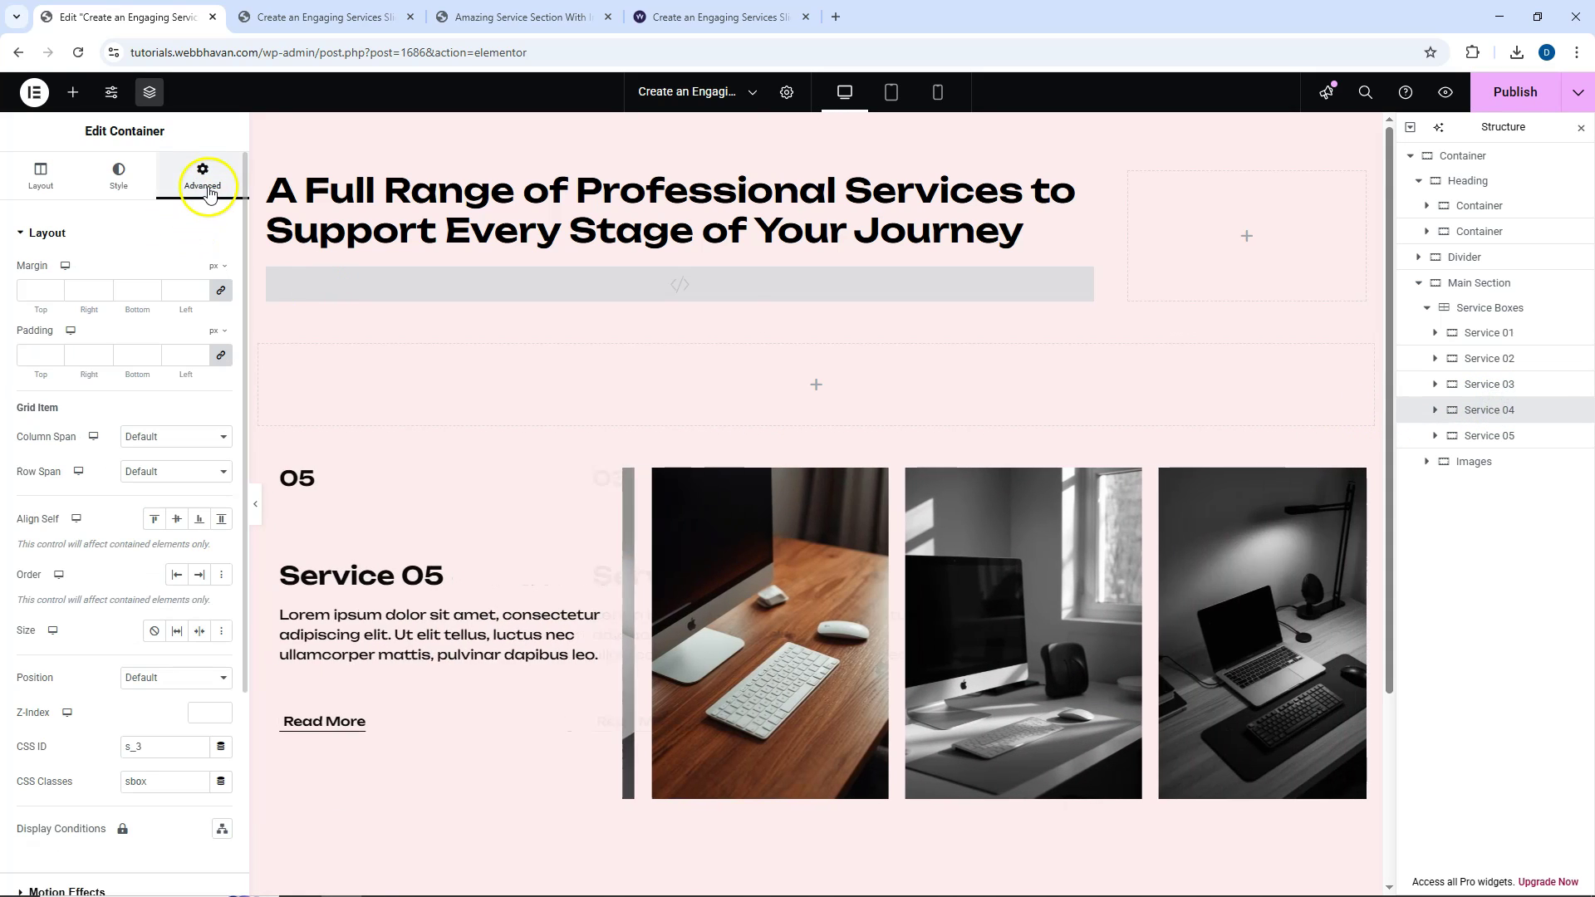
Test the carousel on the preview page by selecting its second and third images, and compare it with the finished demo page.
click(341, 16)
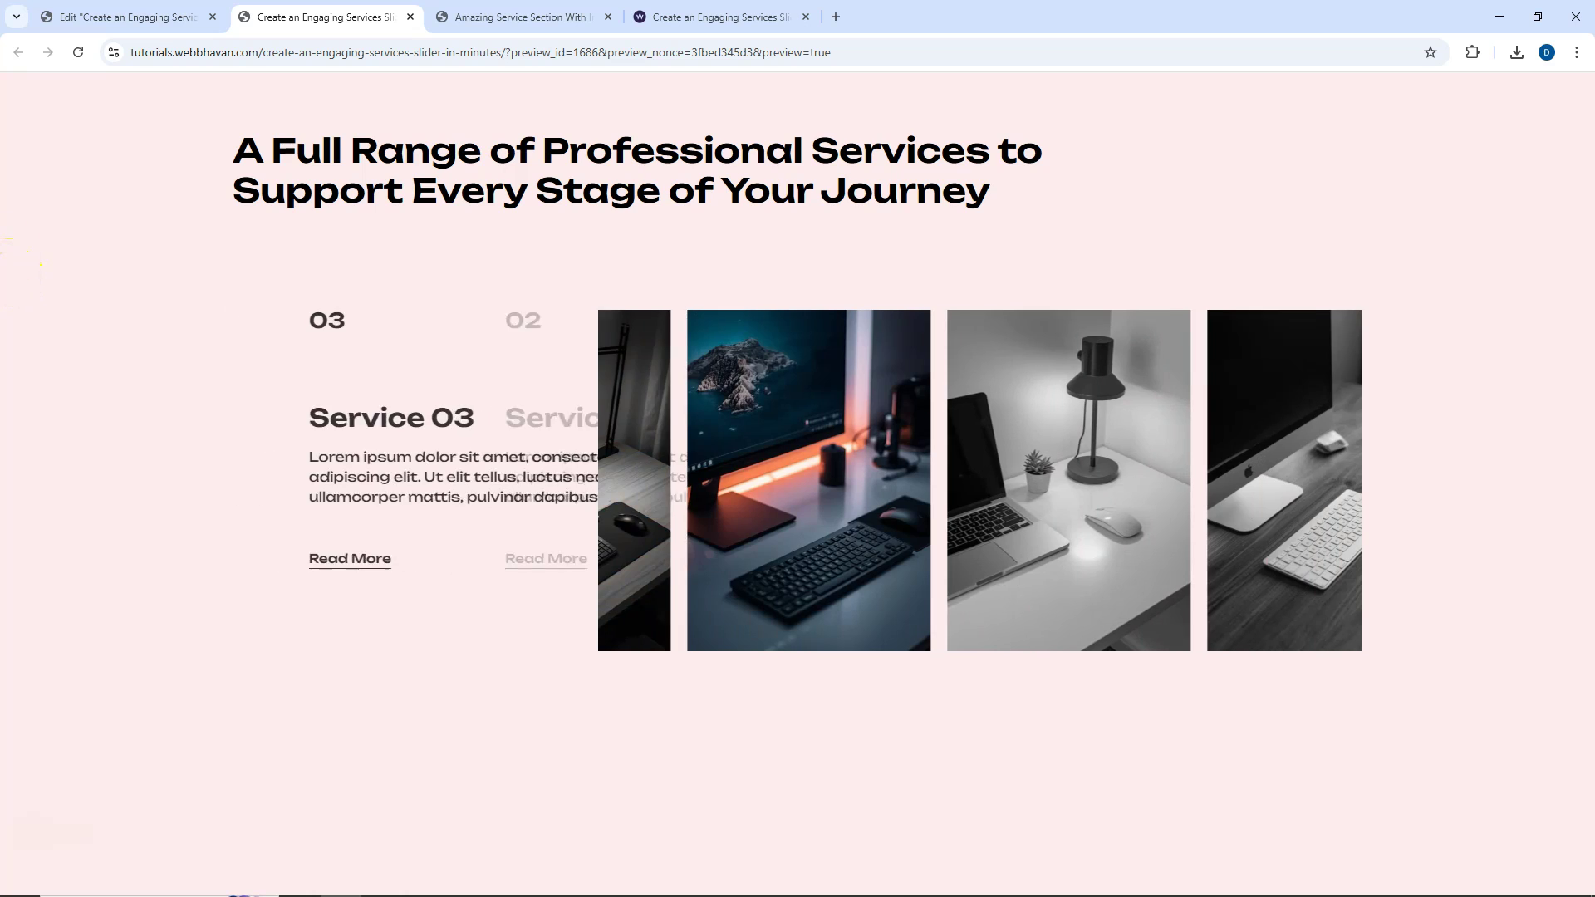
click(905, 405)
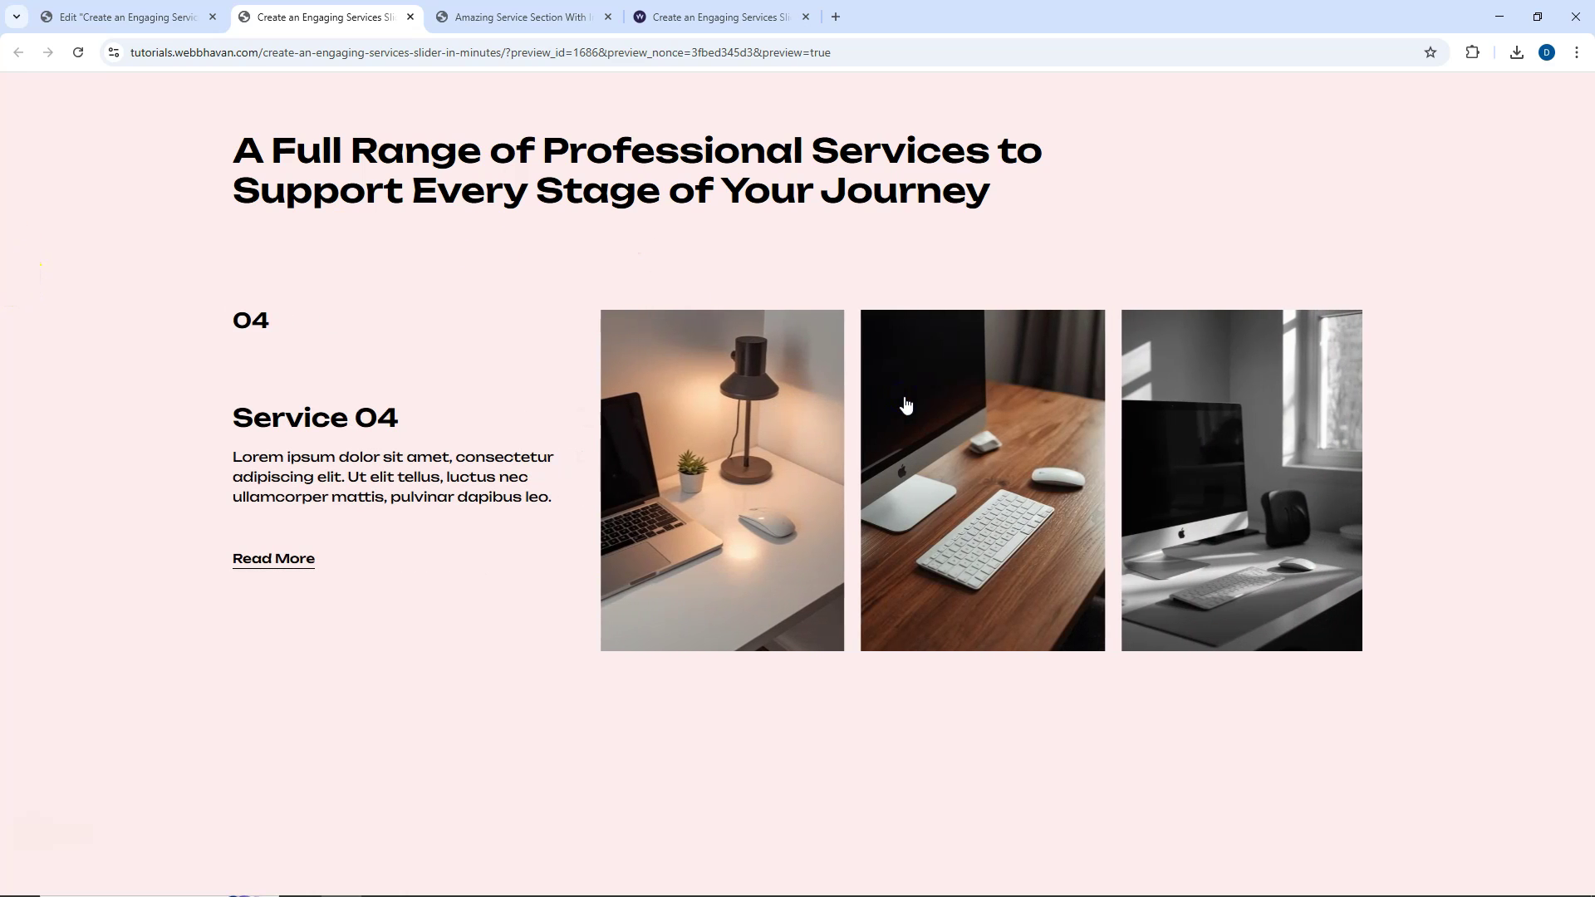
click(1138, 446)
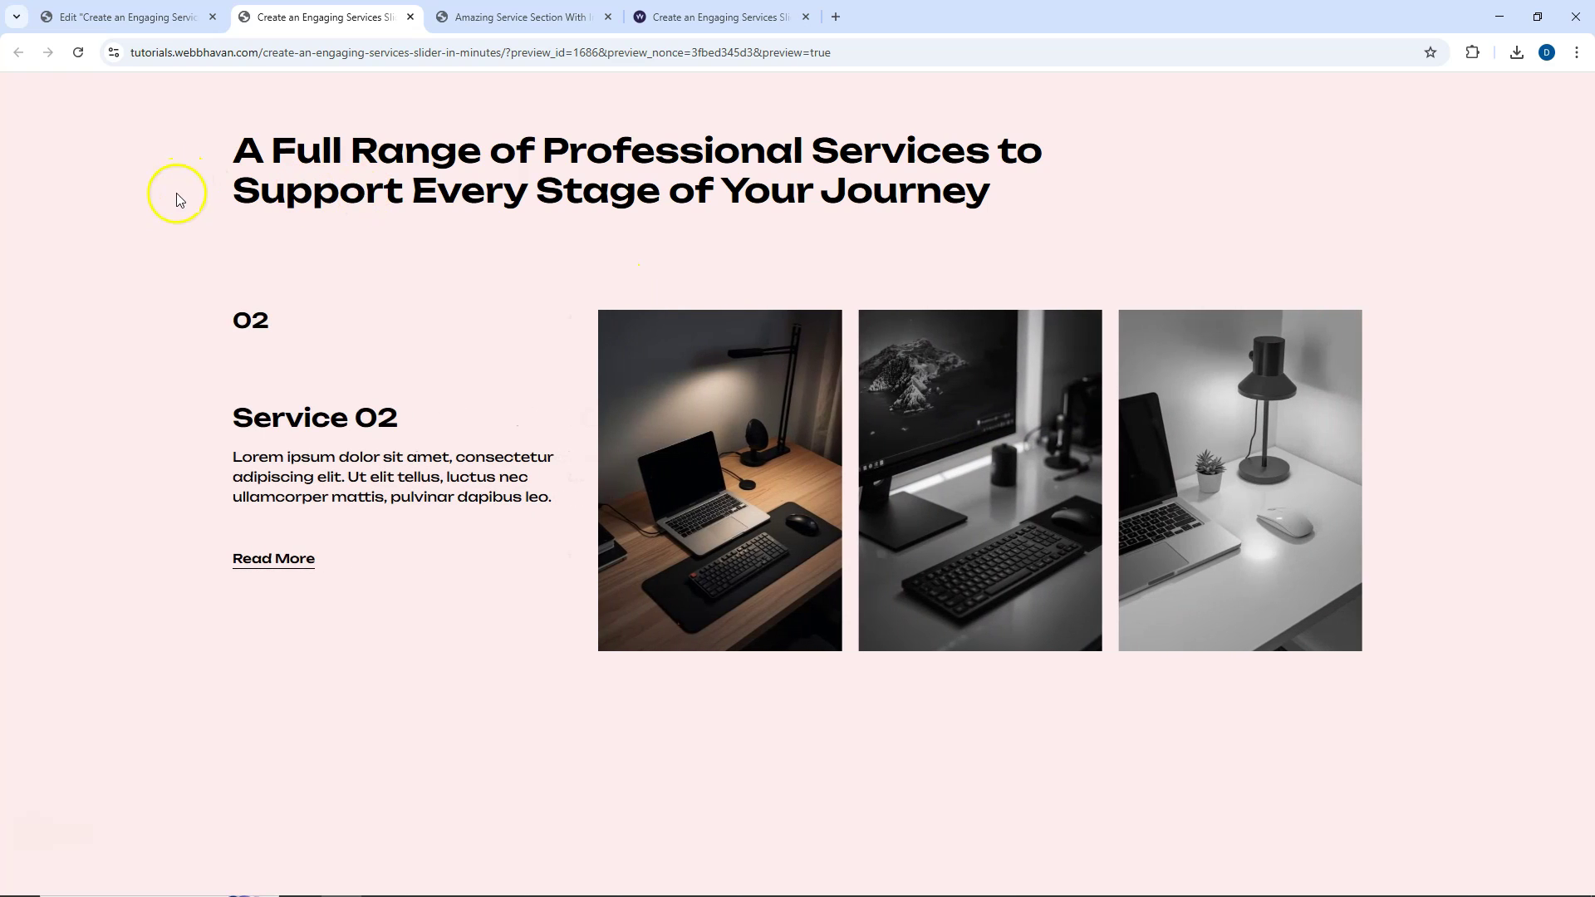
click(506, 17)
click(494, 179)
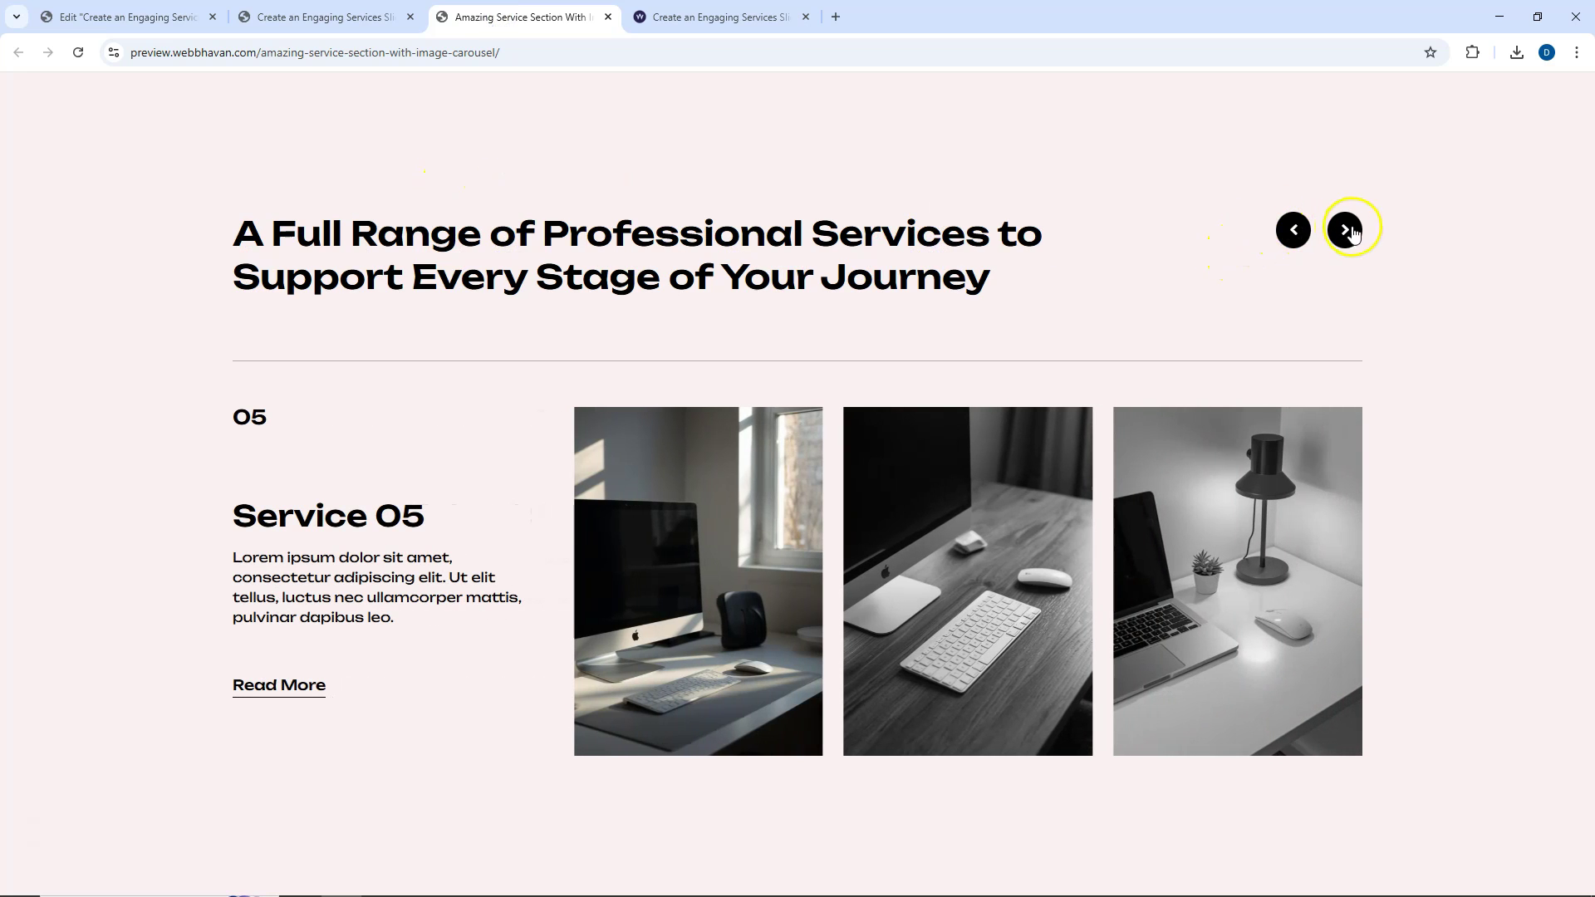
Add an Icon widget to the empty container beside the main heading.
click(117, 18)
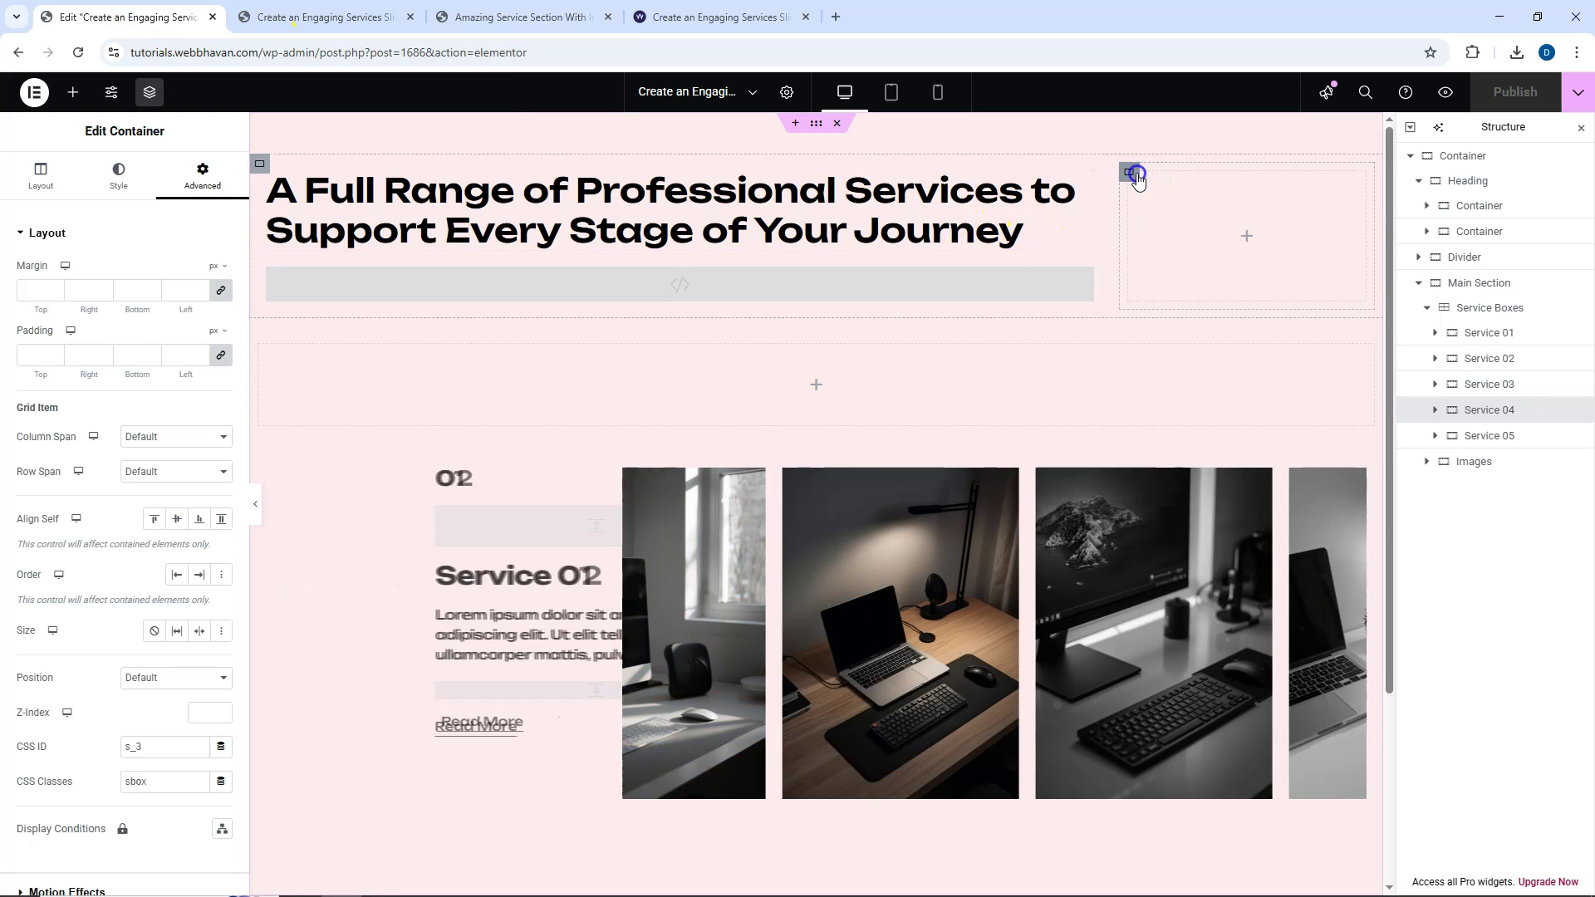
click(1128, 171)
click(73, 92)
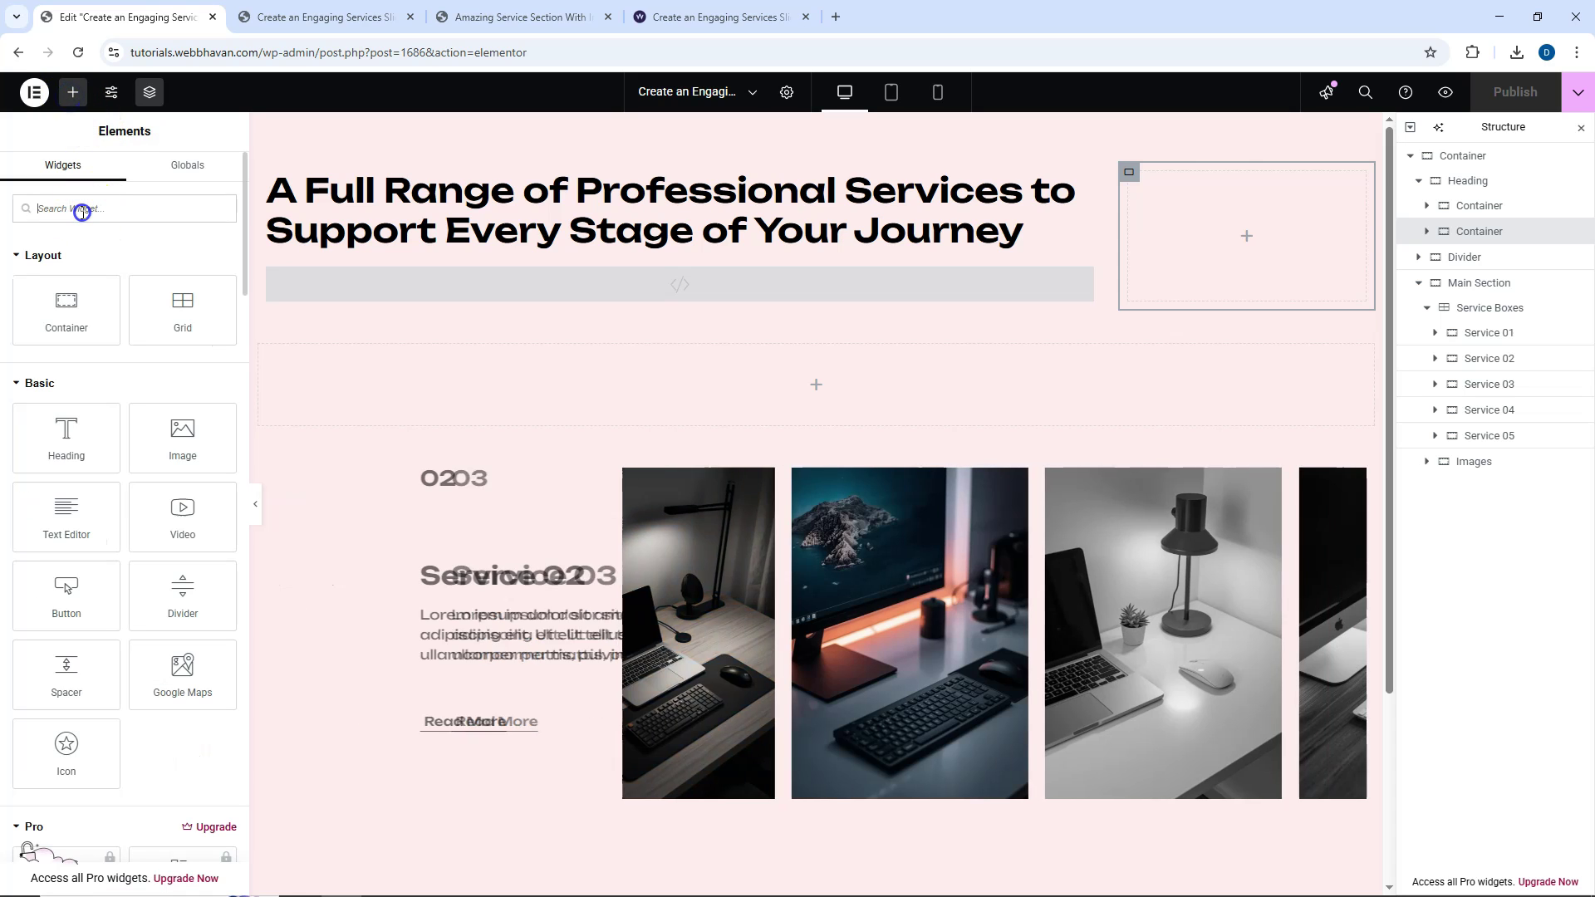
text(icon)
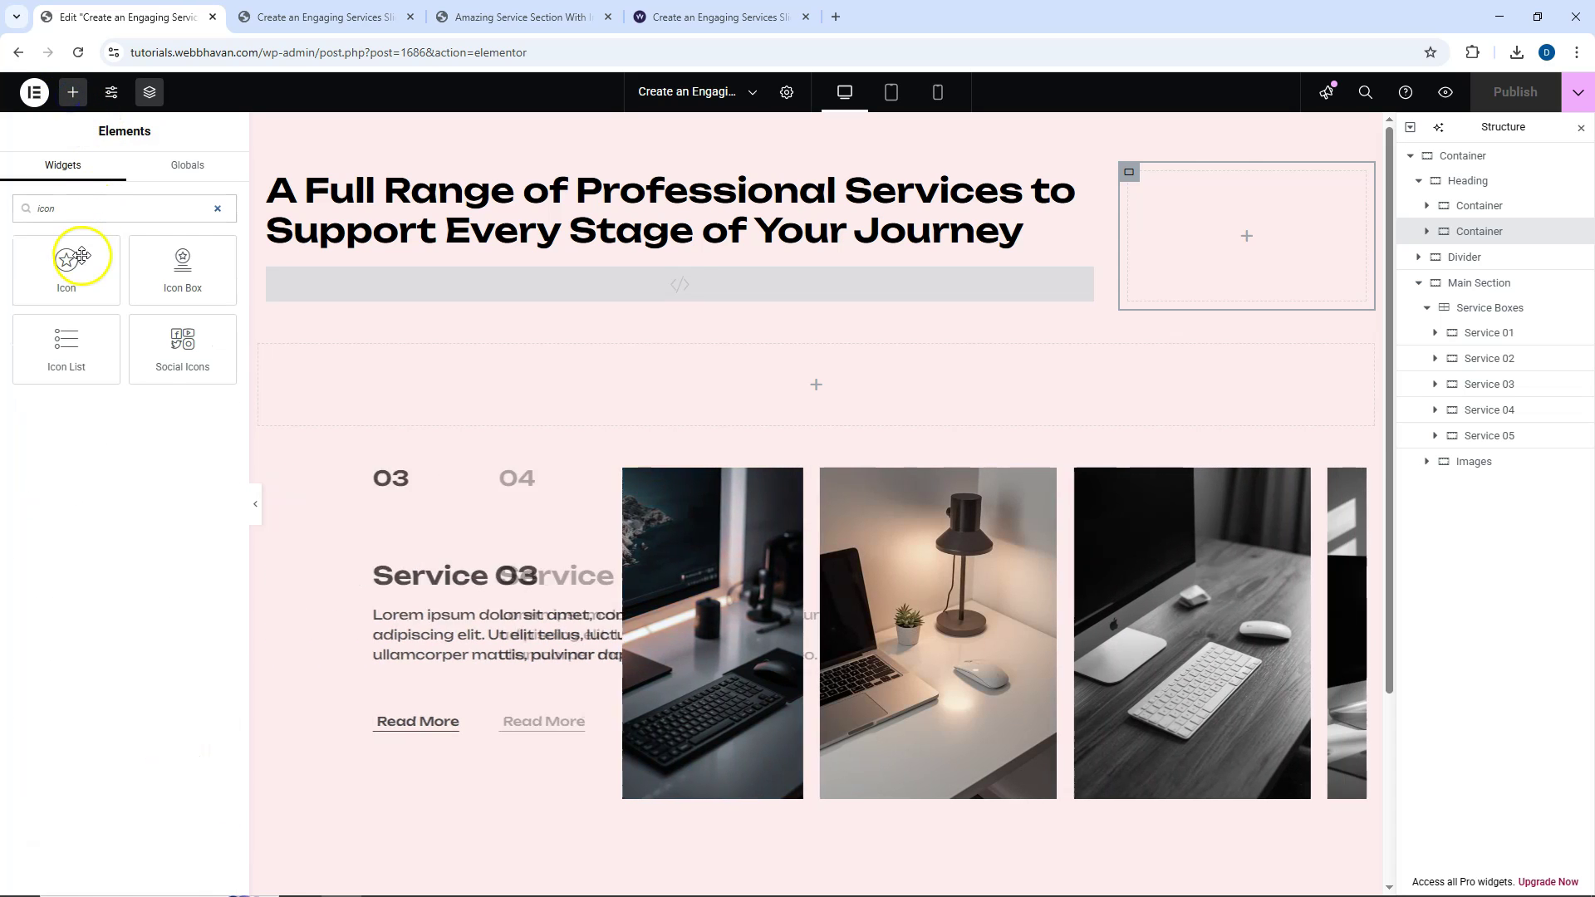
click(68, 264)
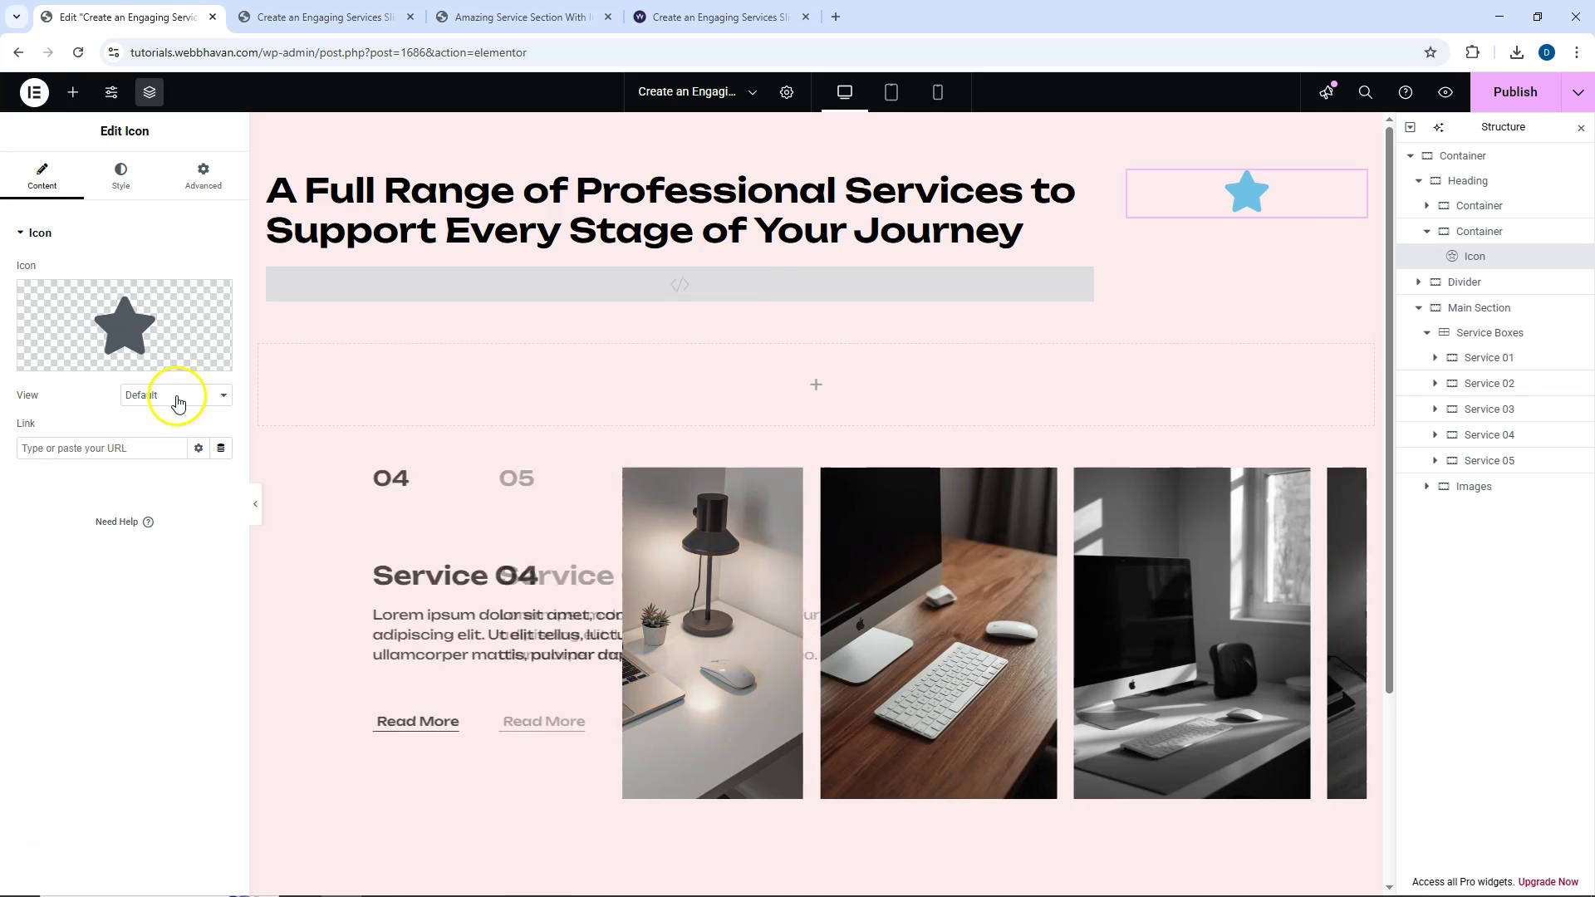
Set the new icon's view to Stacked and replace the star with the Angle left icon from the icon library.
click(179, 399)
click(167, 427)
click(138, 329)
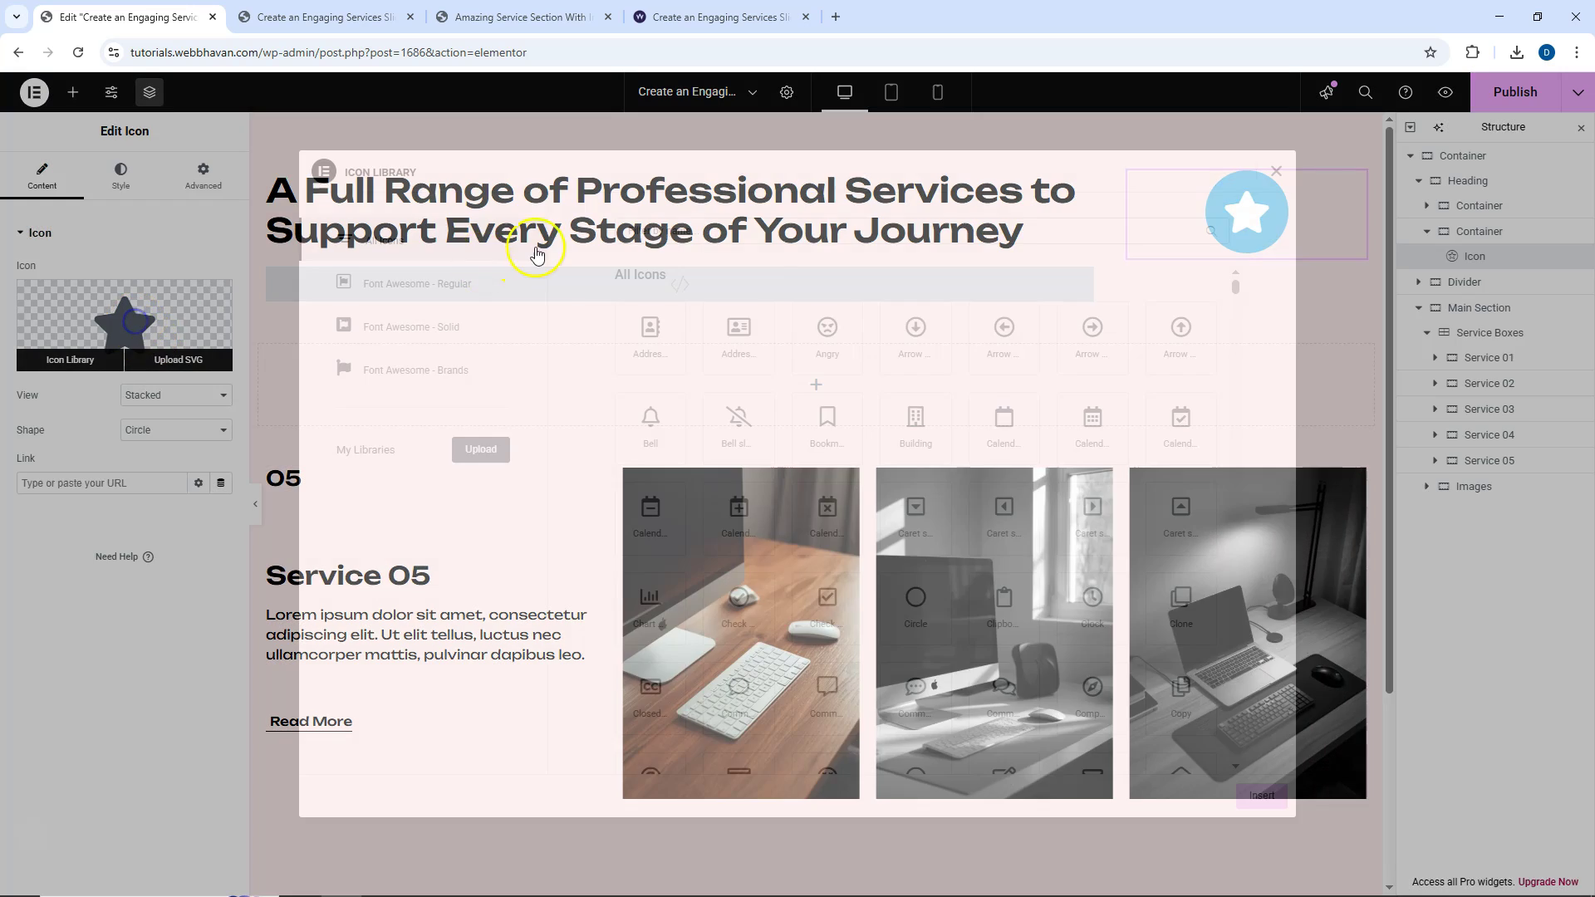
text(angl)
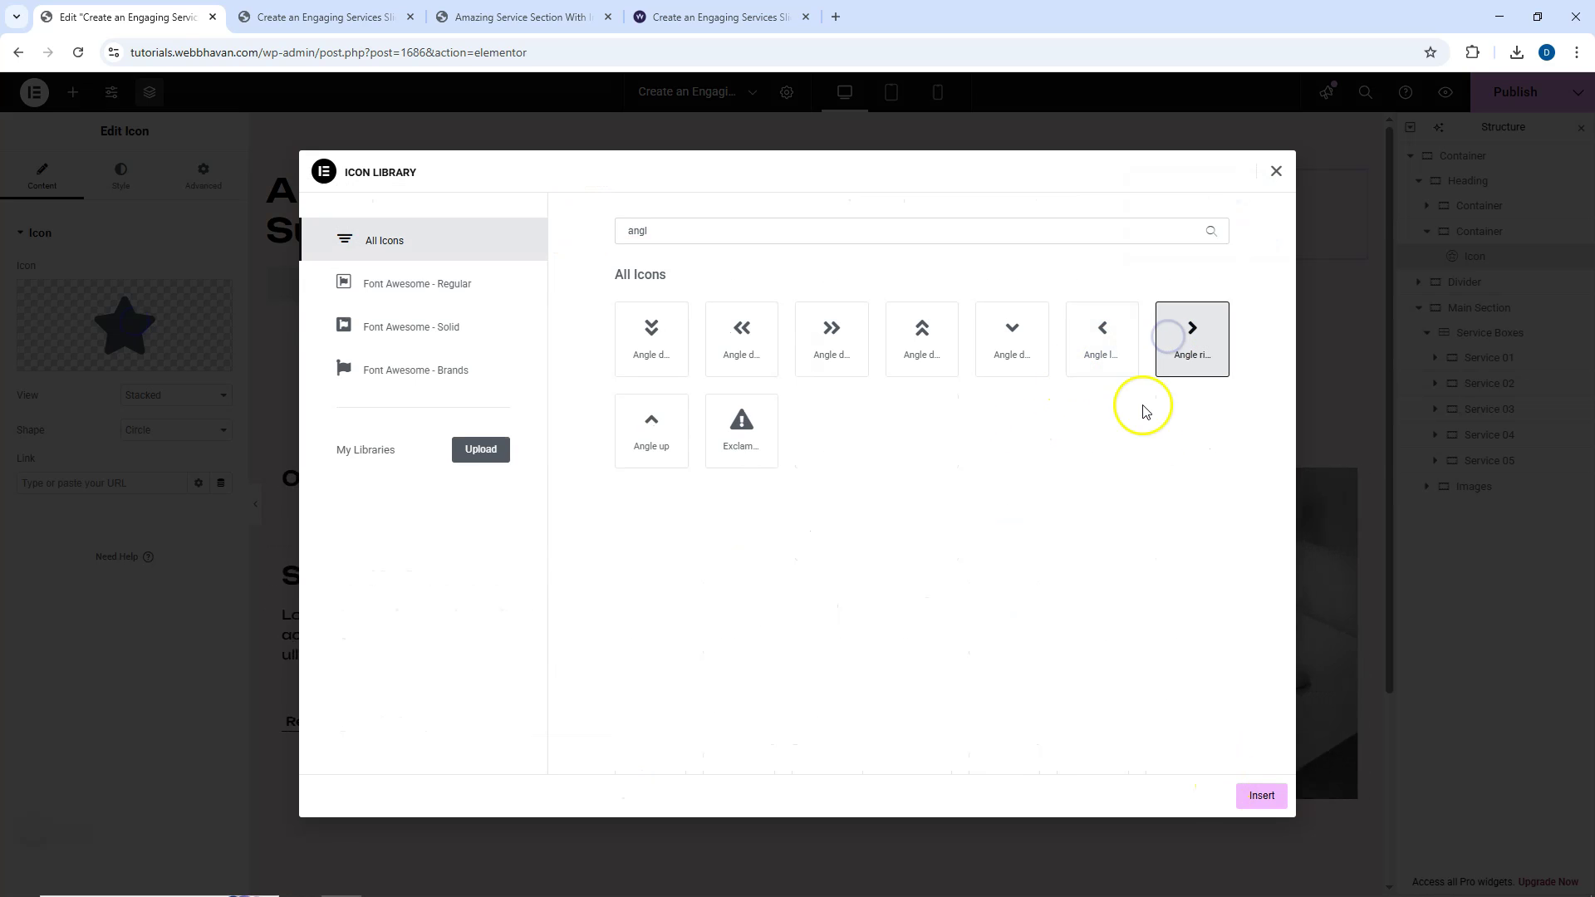
click(1258, 795)
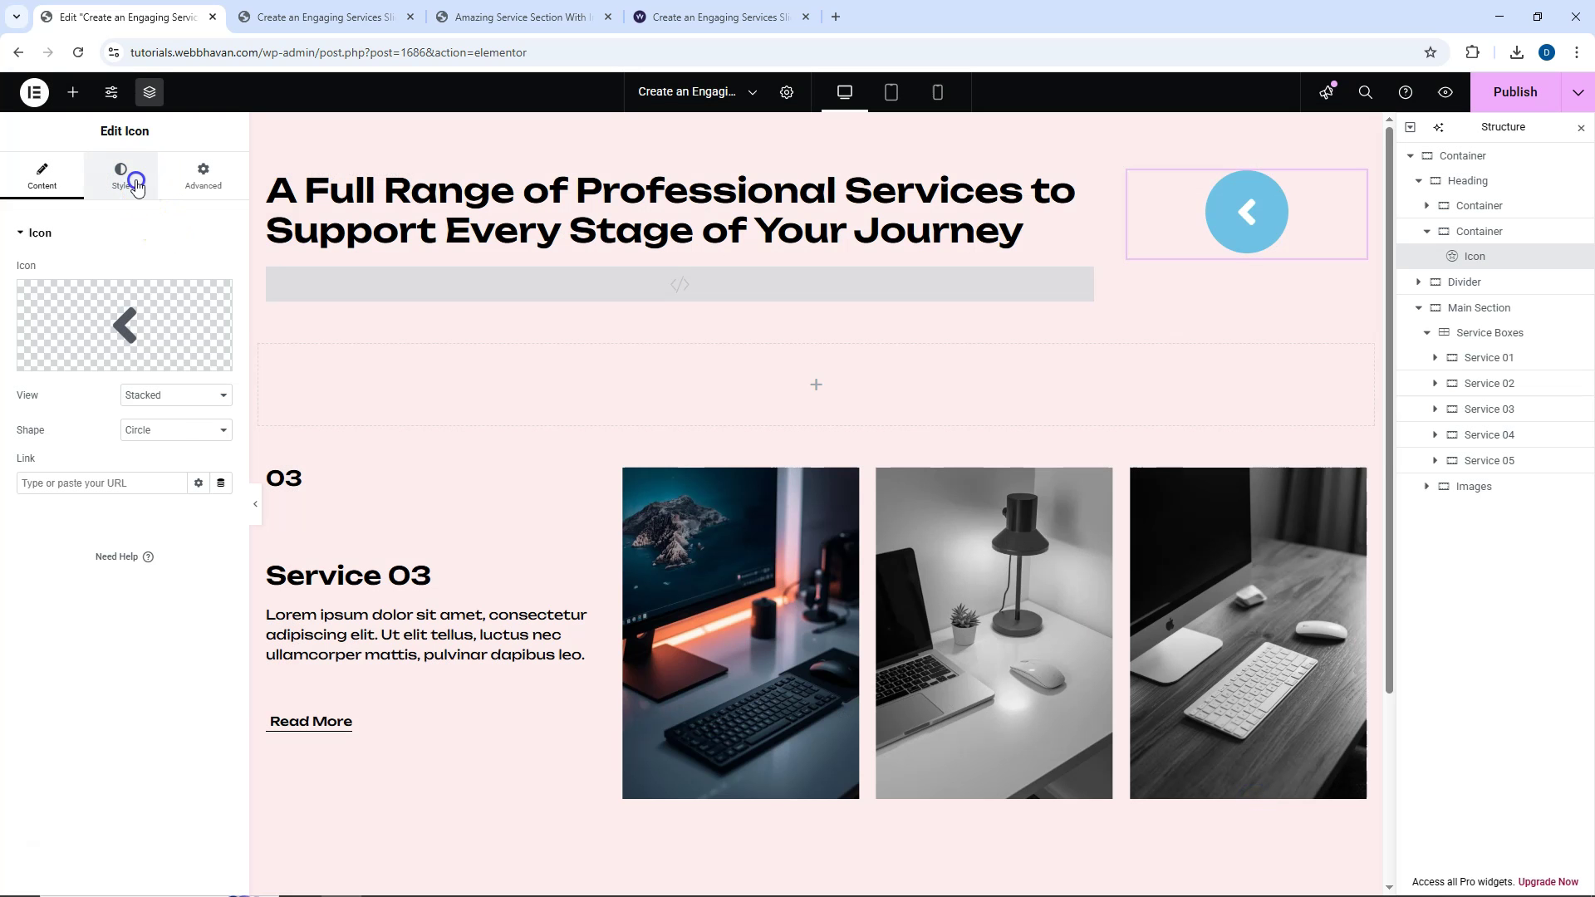
Set the left-arrow icon's primary color to black and reduce its size.
click(137, 185)
click(221, 342)
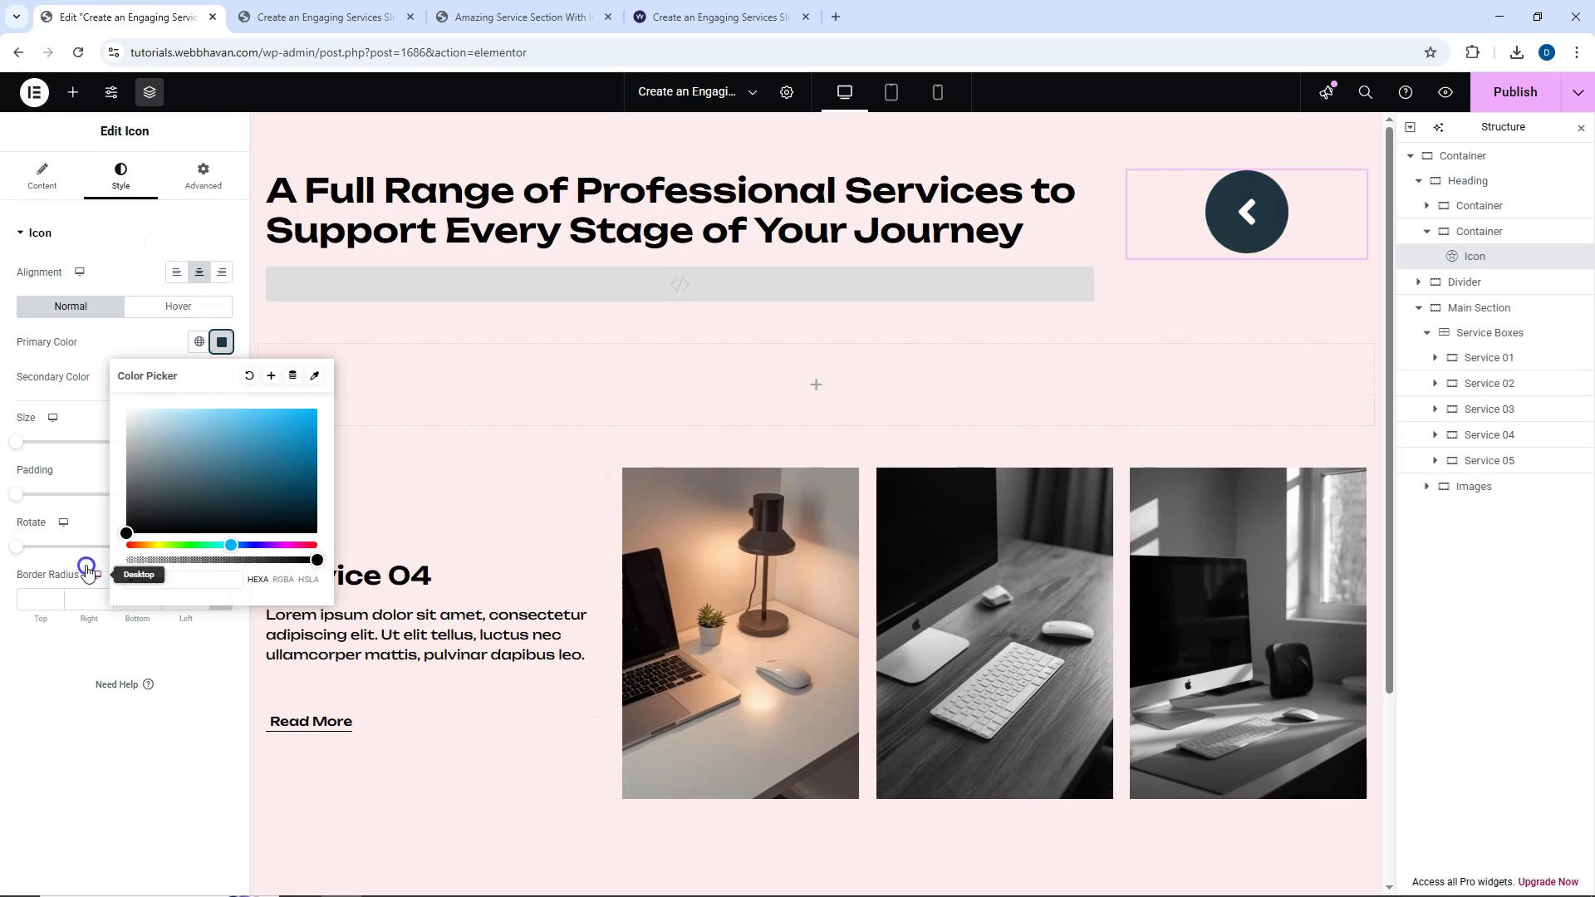
click(105, 363)
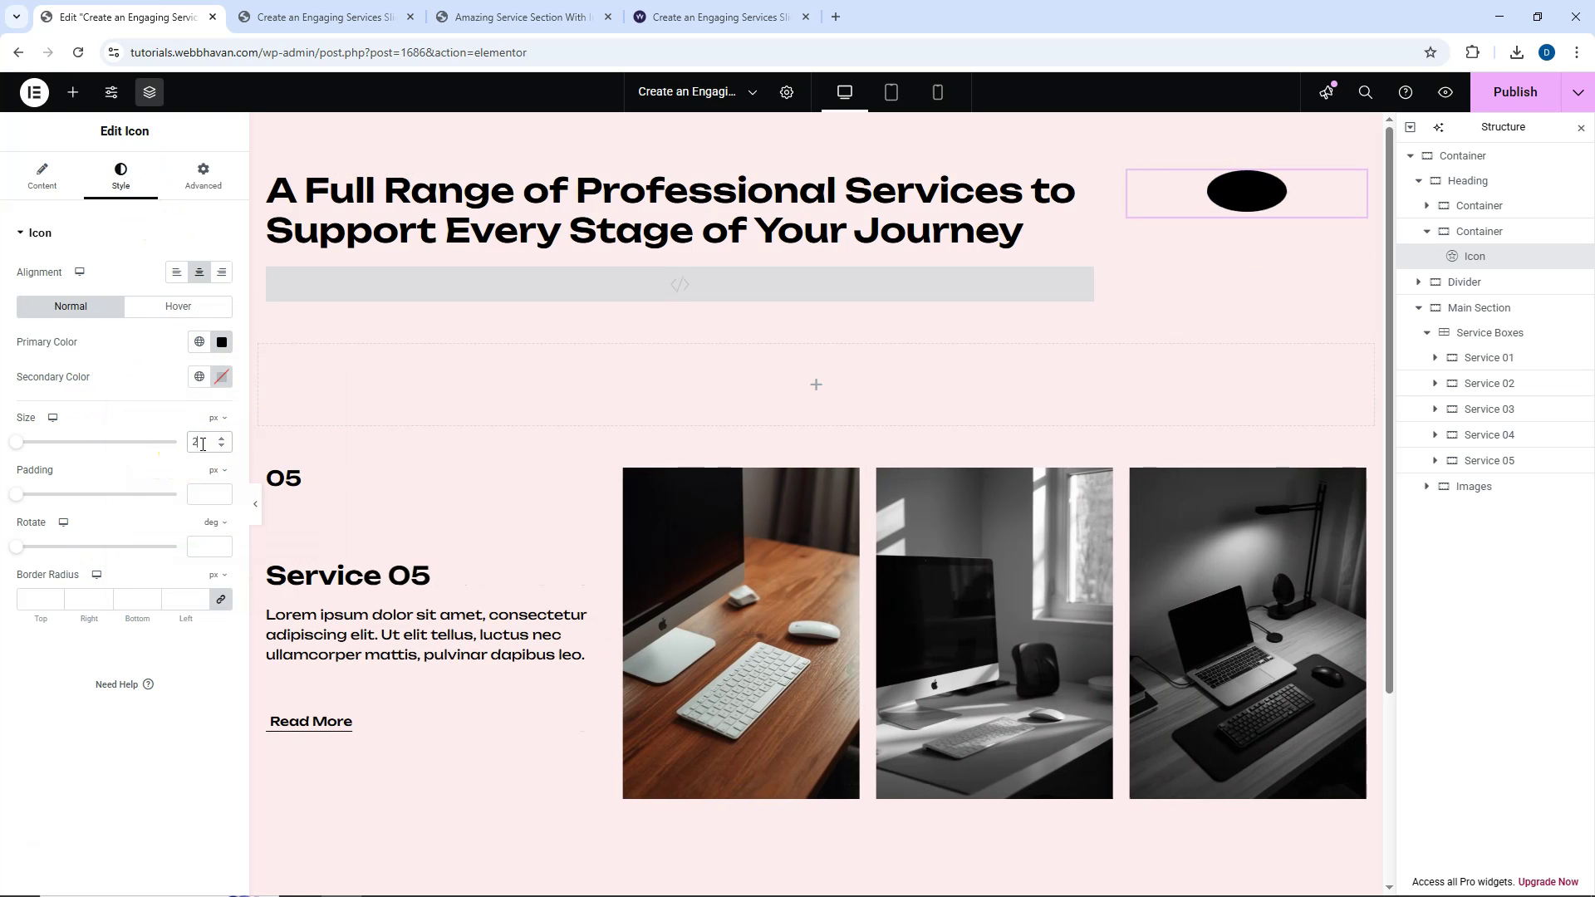
Set the left-arrow icon's CSS classes to prev.
click(203, 177)
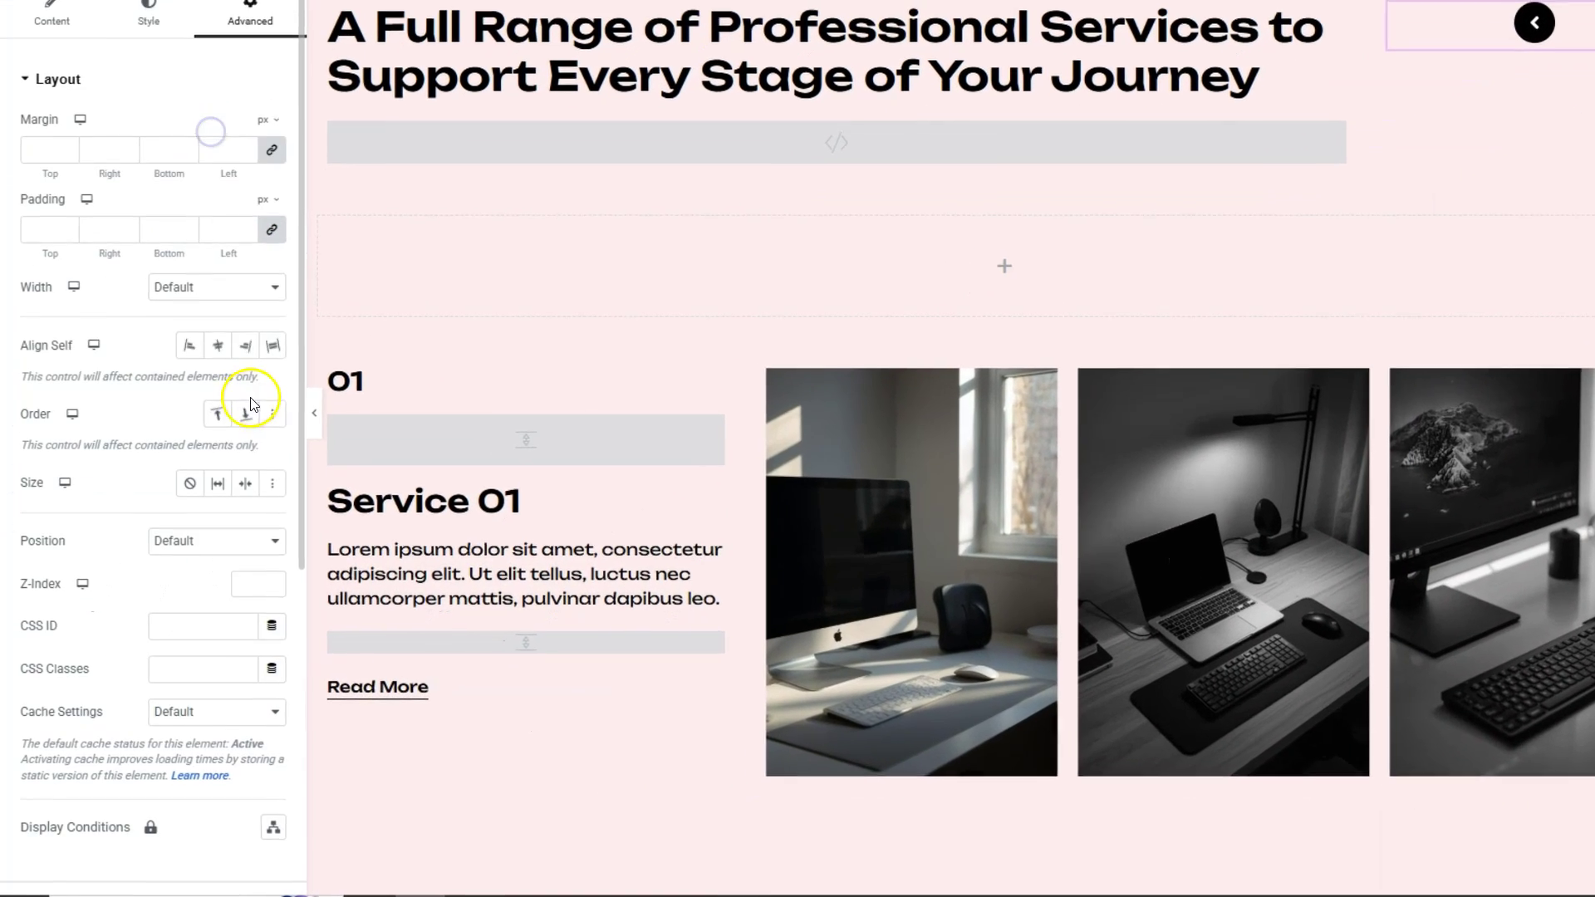
scroll(166, 491, down, 4)
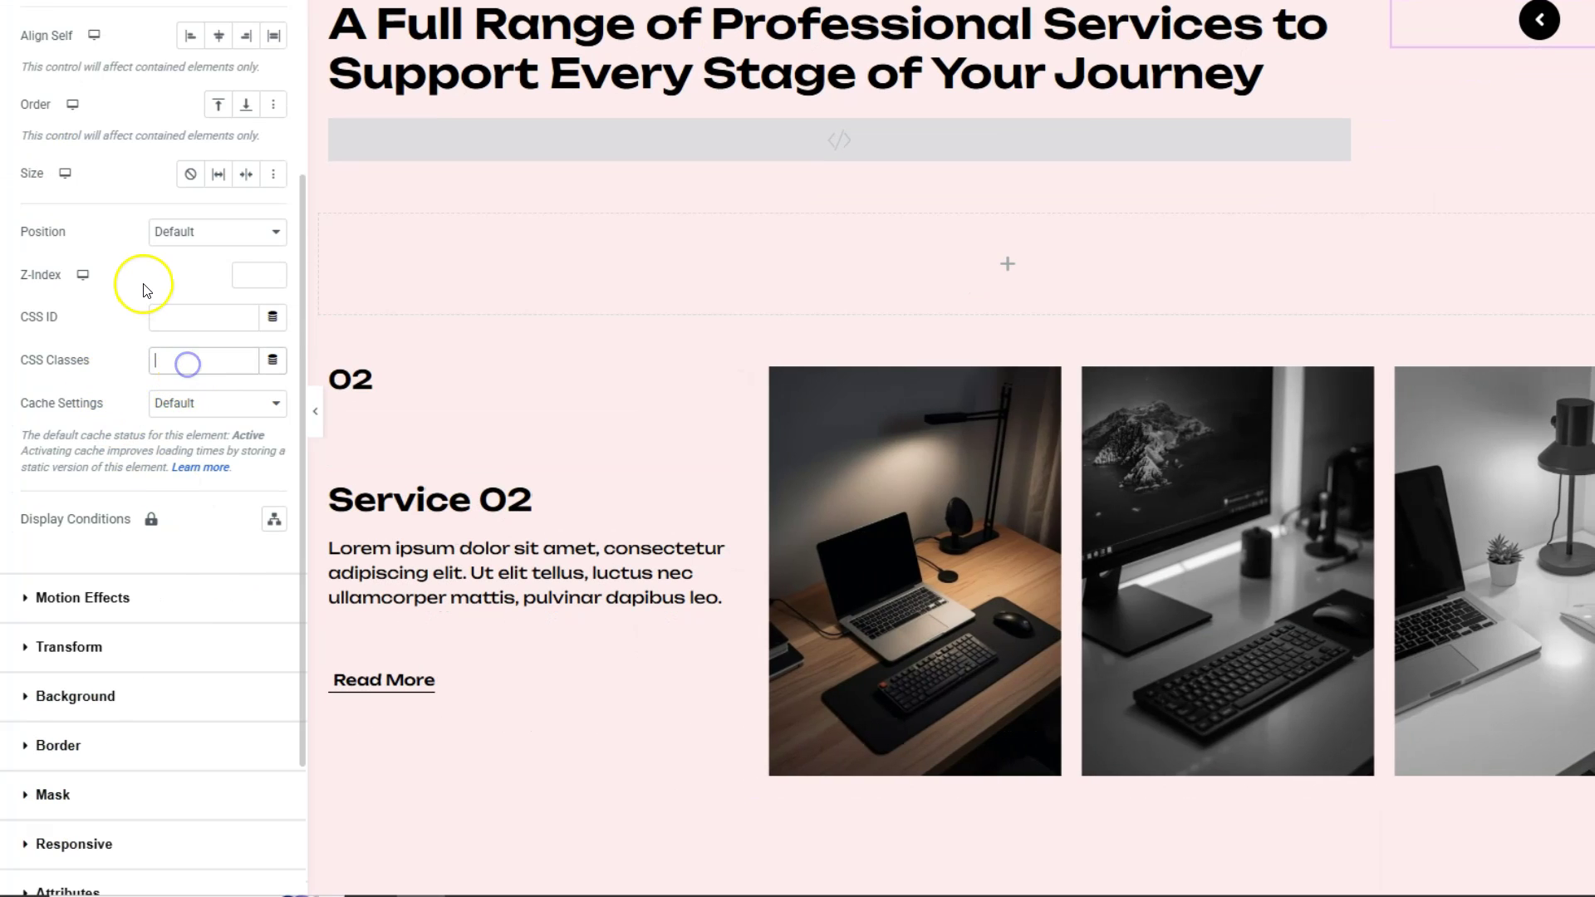
text(prev)
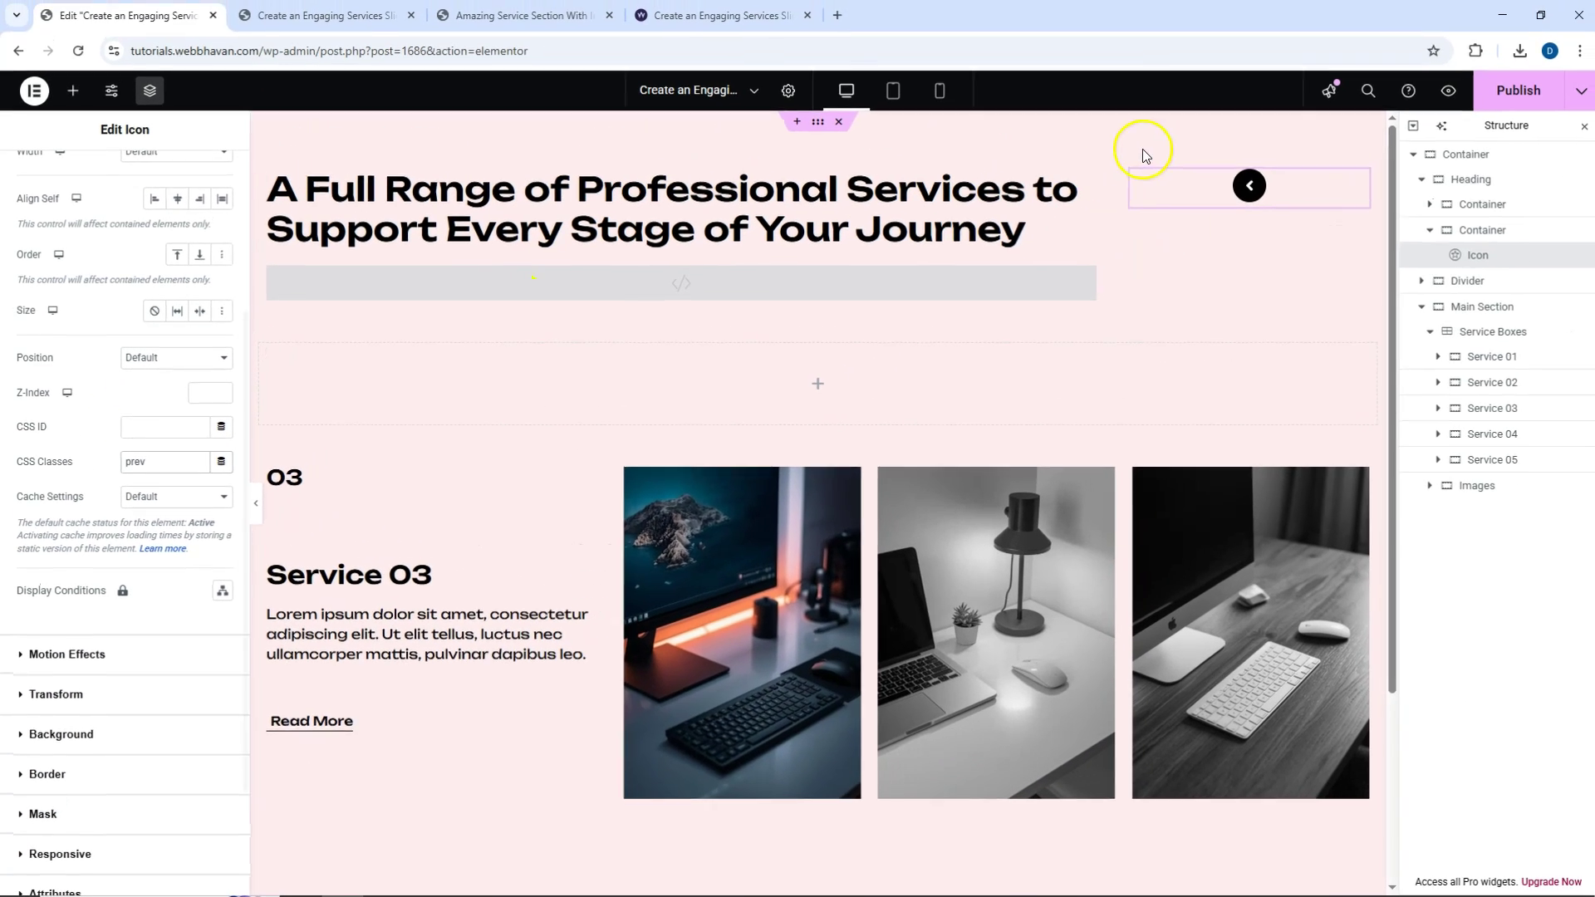
Duplicate the left-arrow icon and change the copy to the Angle right icon.
right_click(1256, 189)
click(1306, 242)
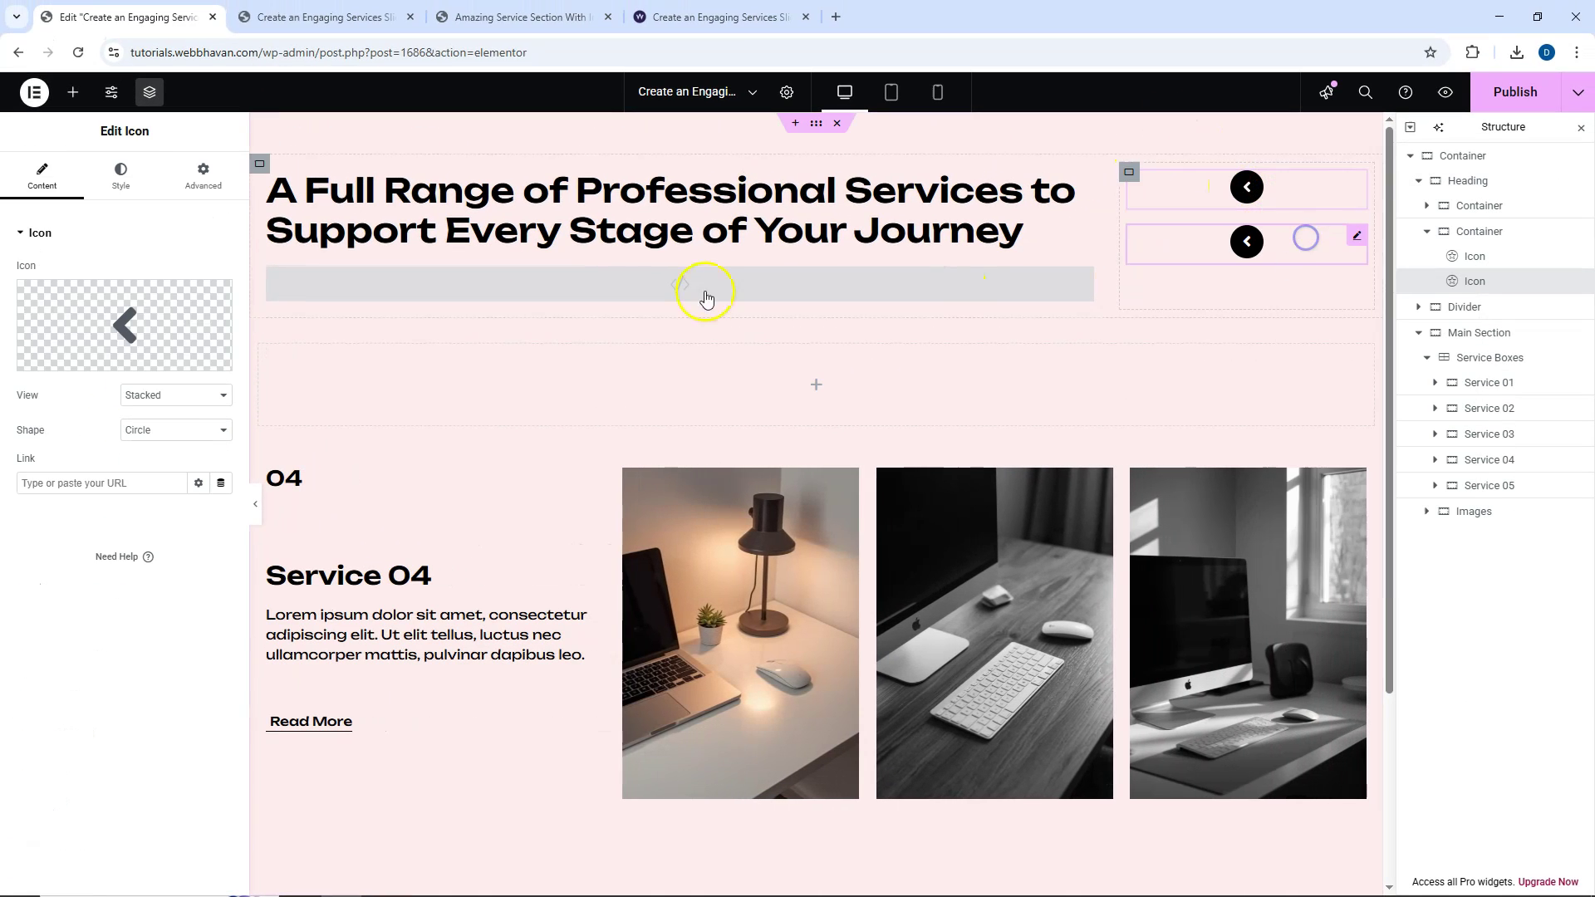
click(73, 359)
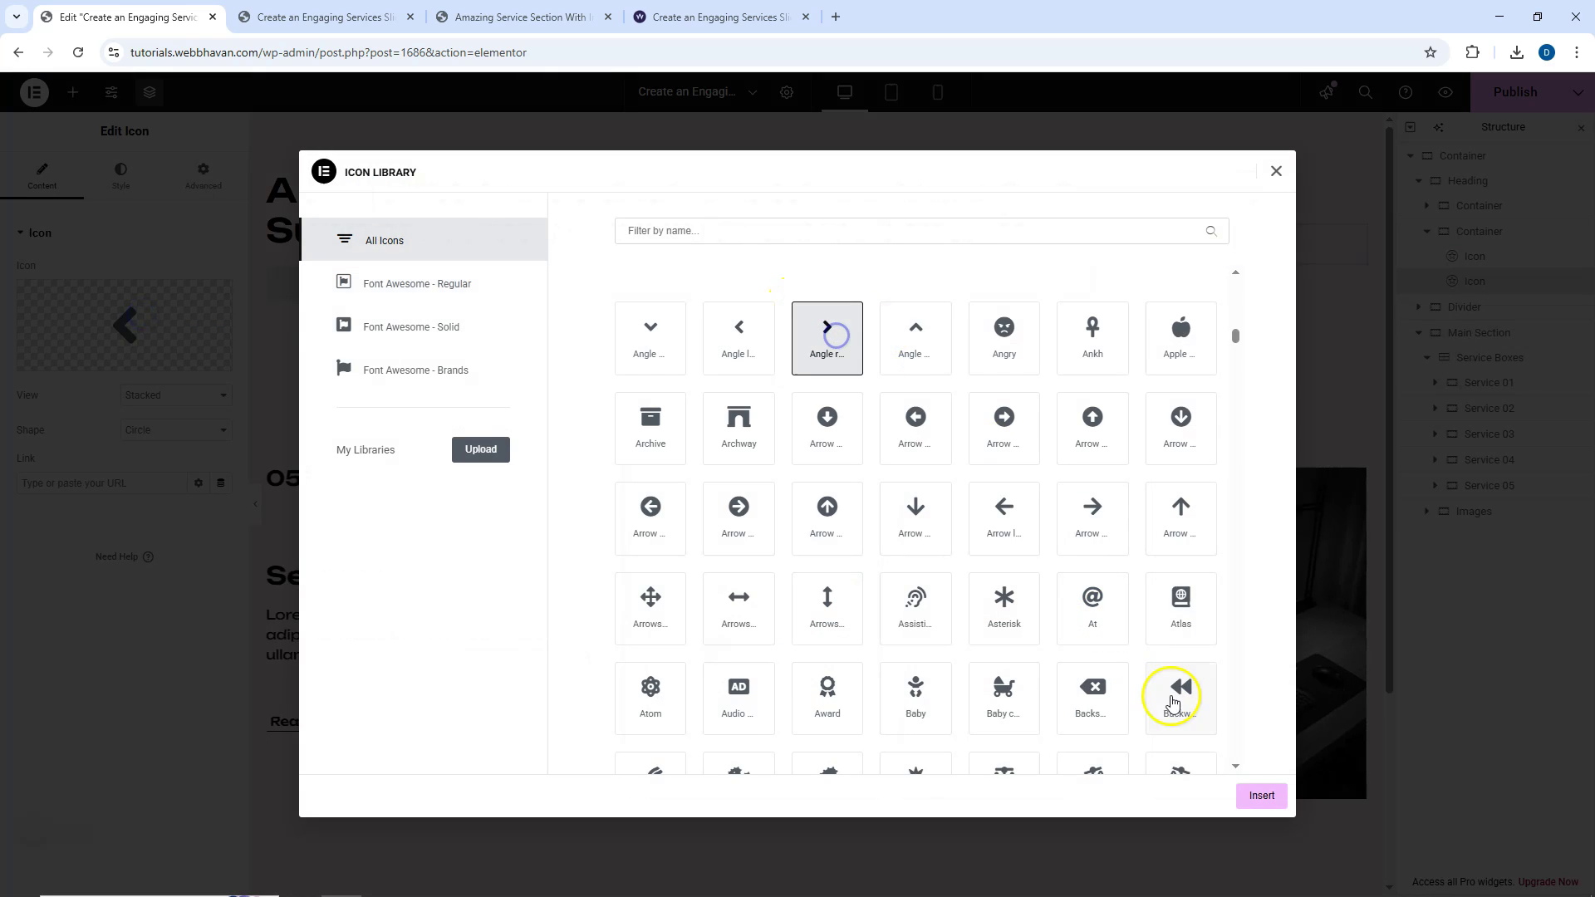
click(1261, 796)
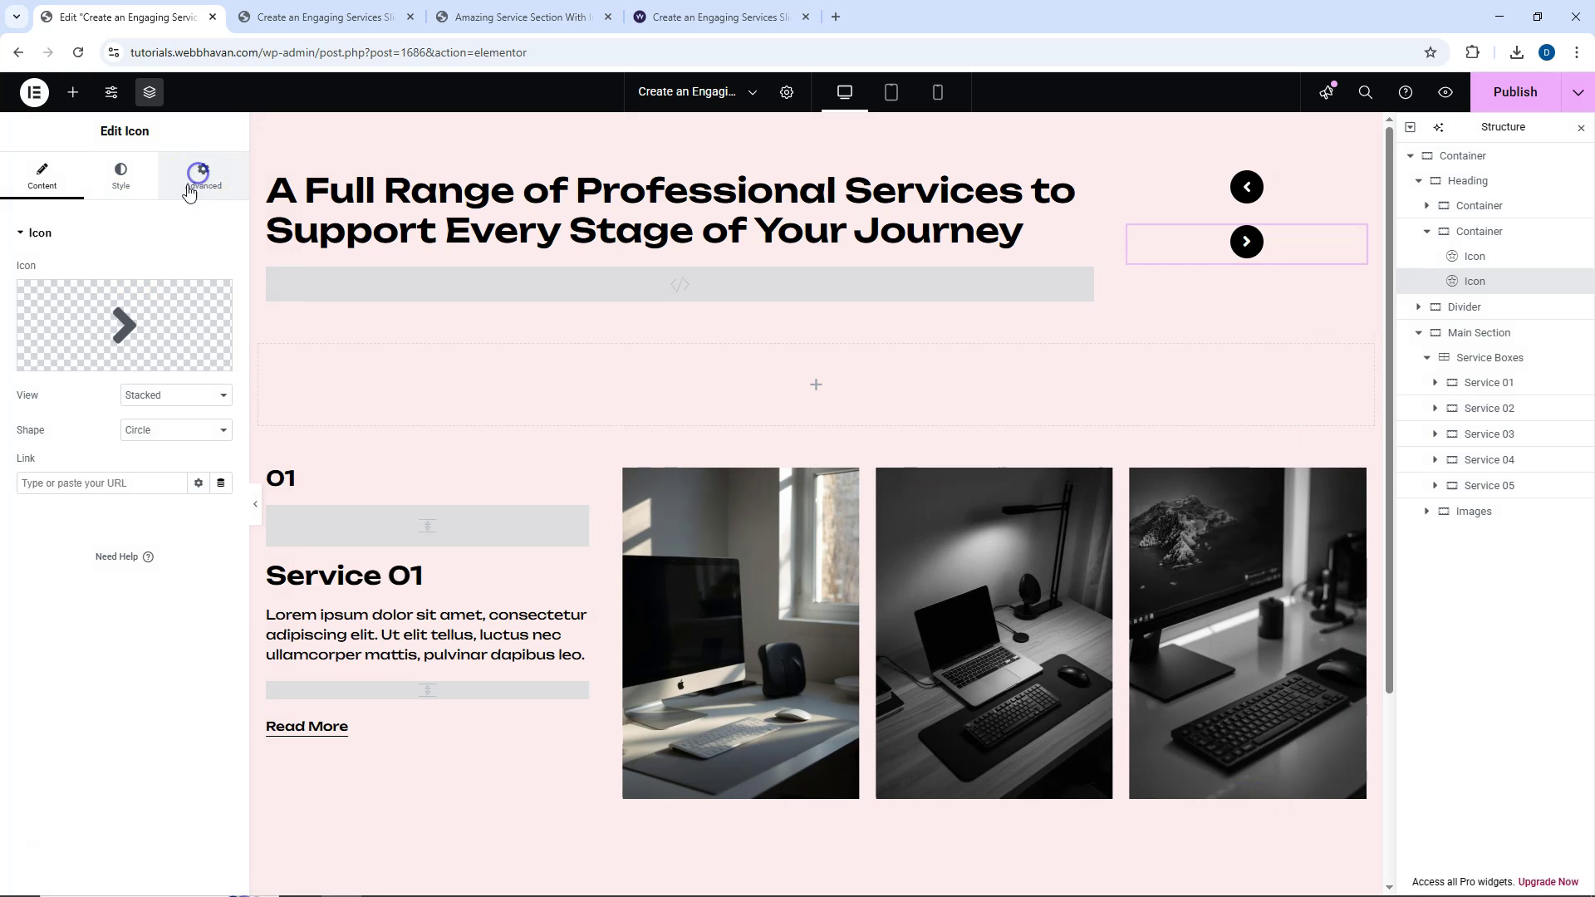
Replace the right-arrow icon's CSS class with next.
scroll(157, 490, down, 5)
click(157, 381)
text(prev)
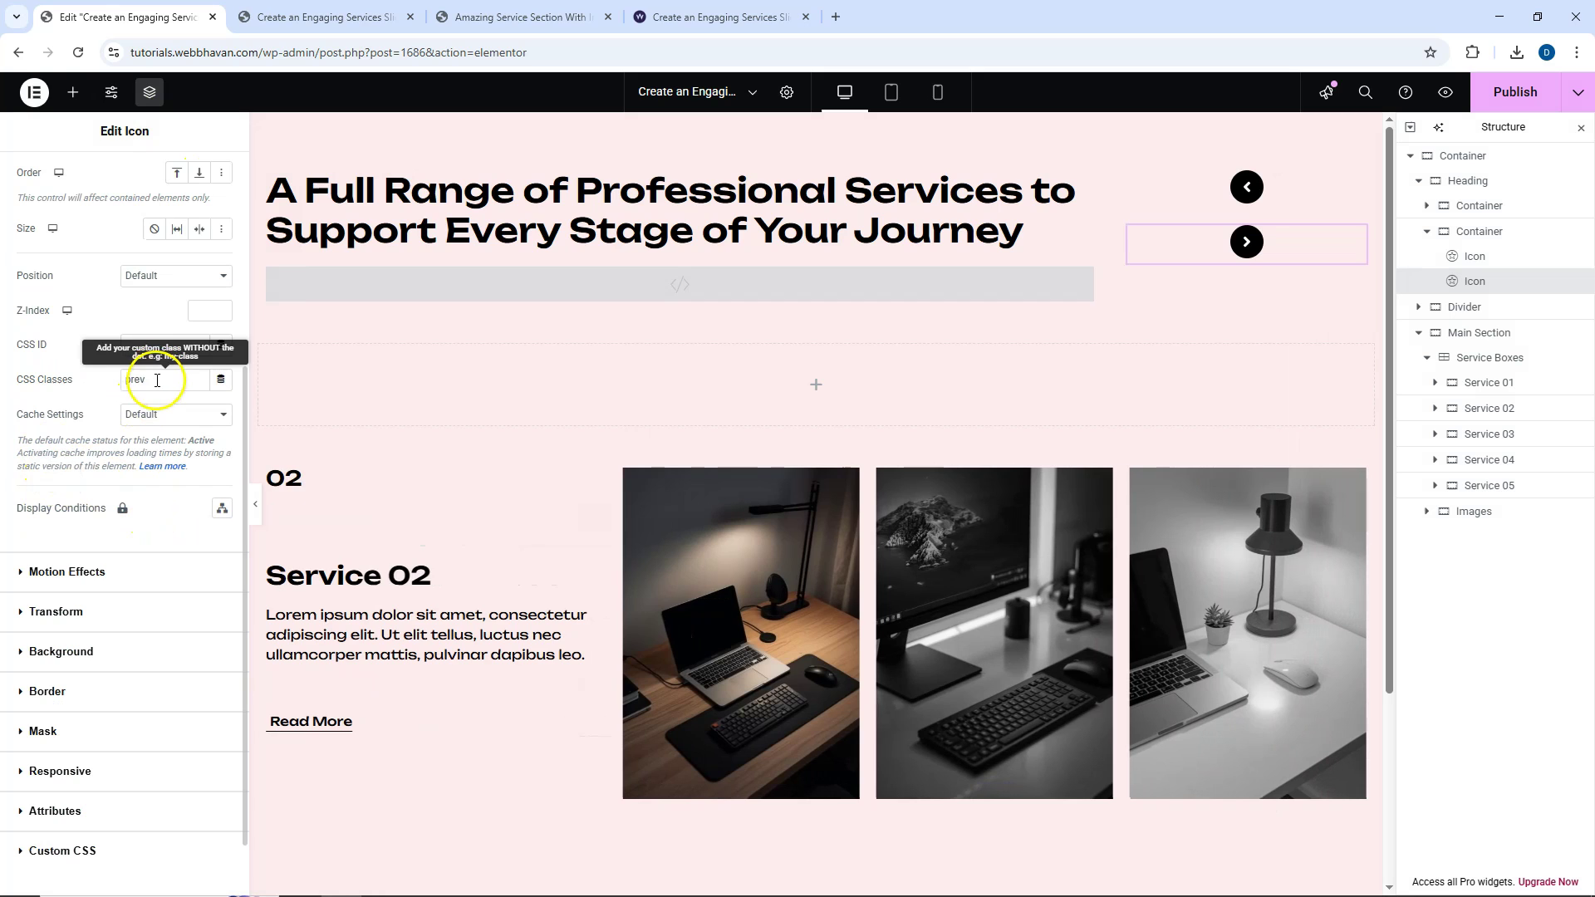
text(next)
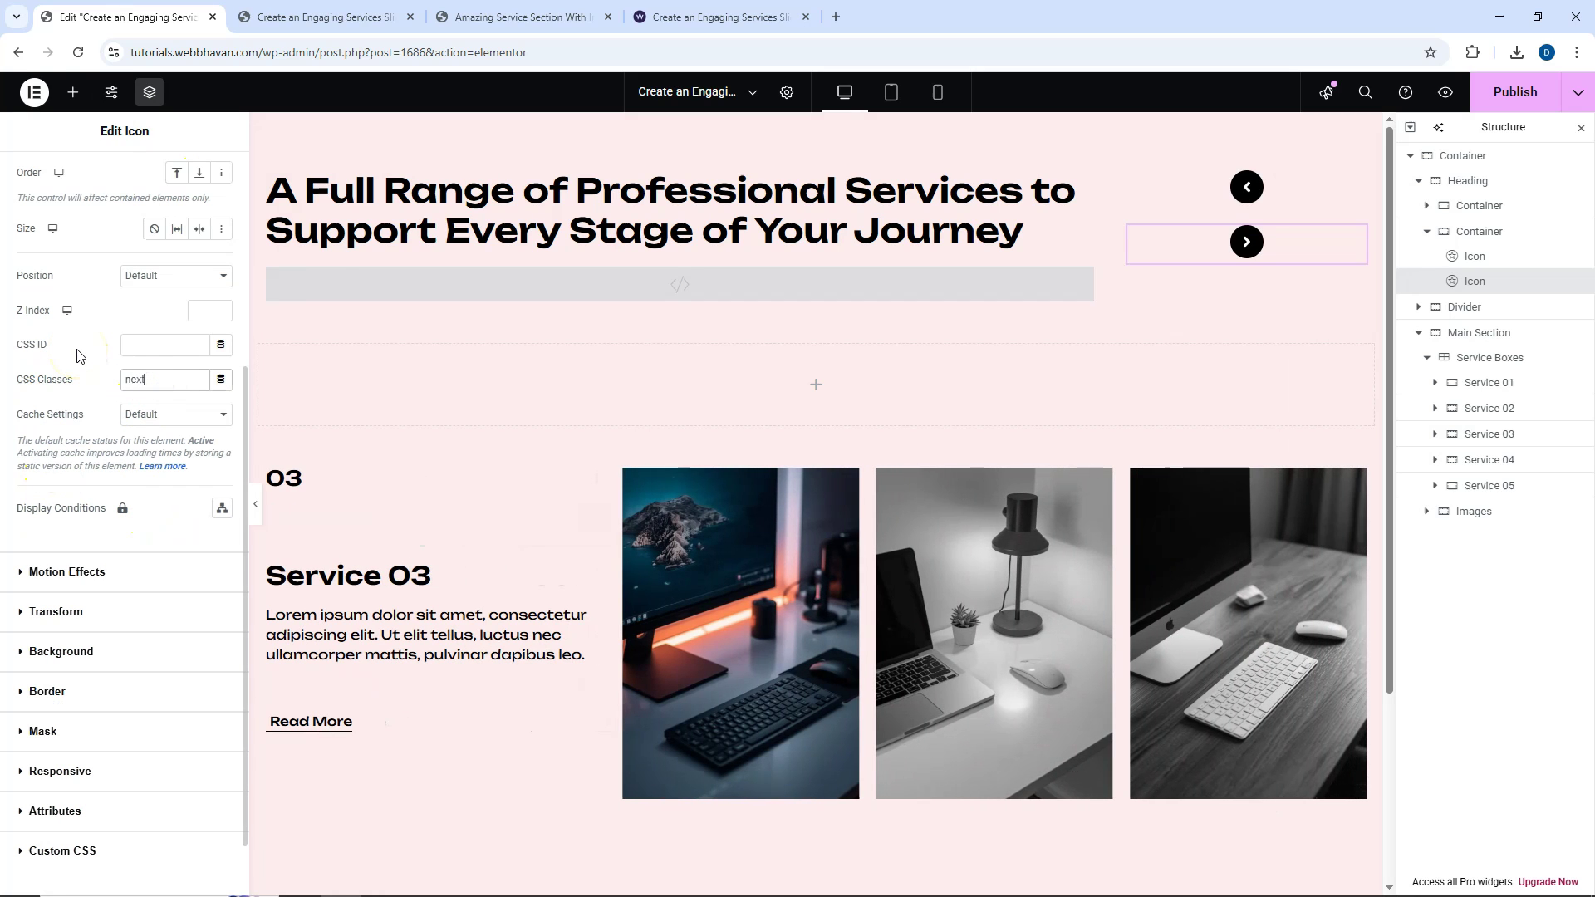
Arrange the arrow icons' container in a horizontal row and justify its content to the end.
click(1131, 173)
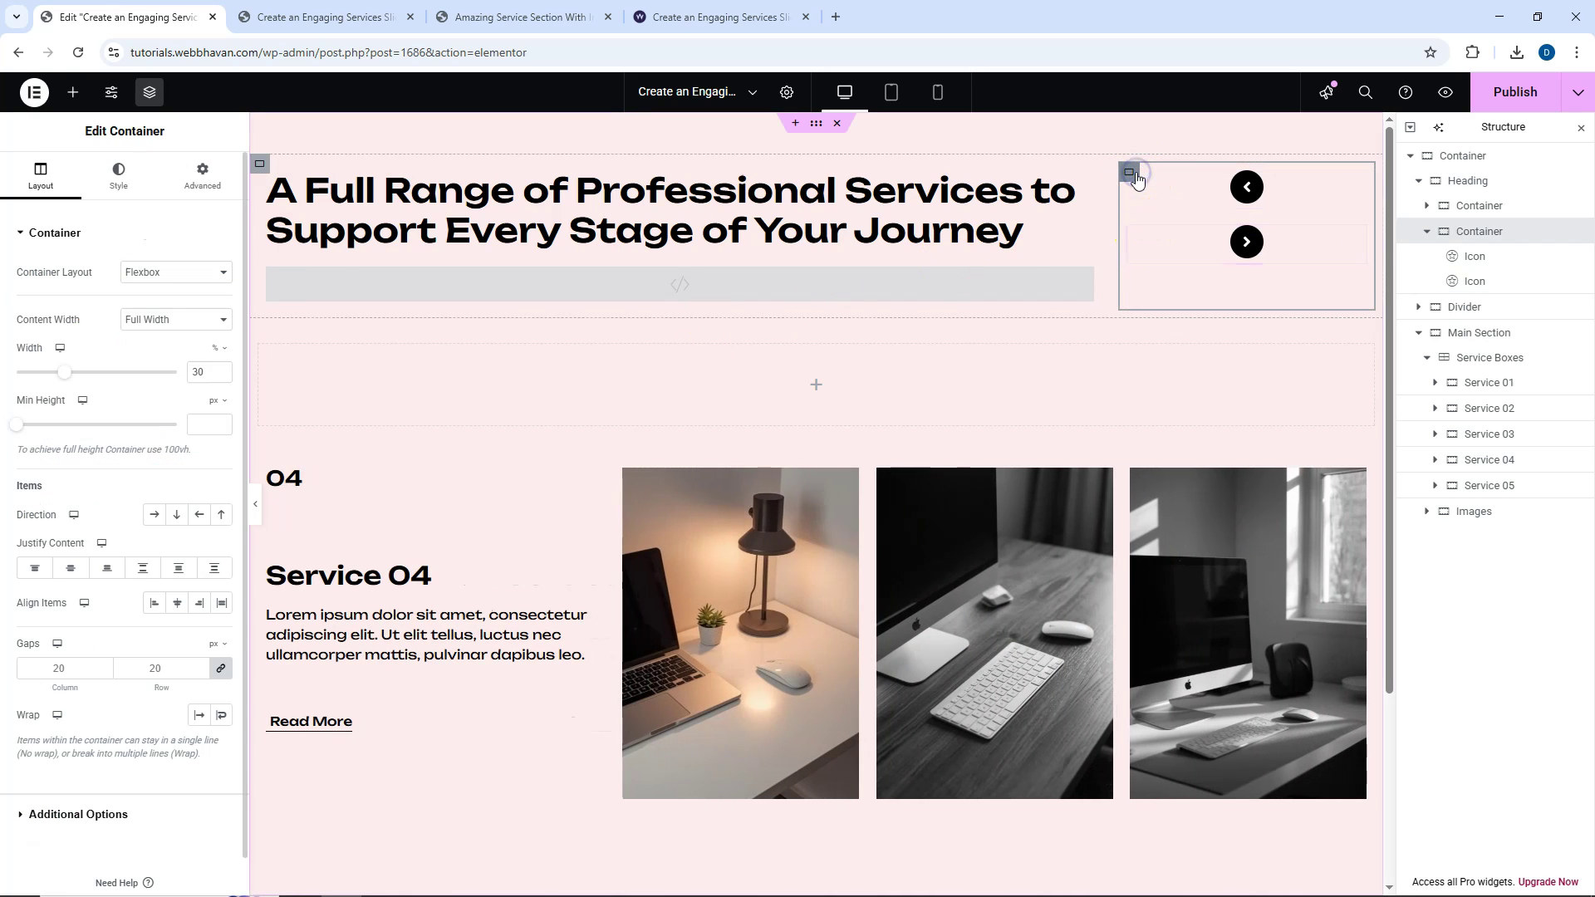
click(158, 515)
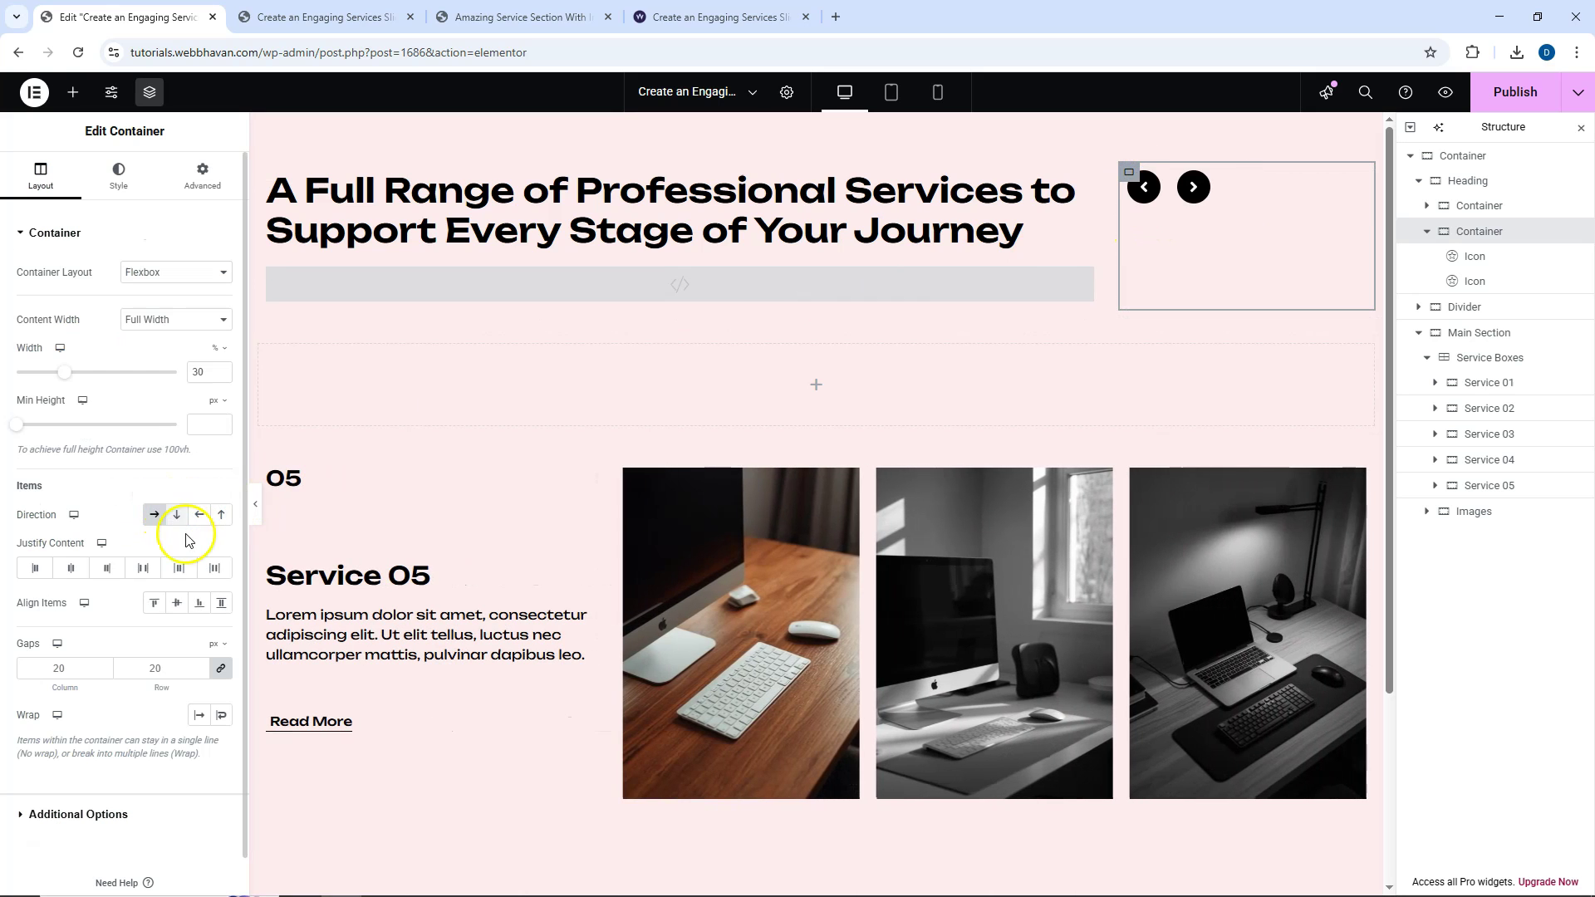
click(117, 569)
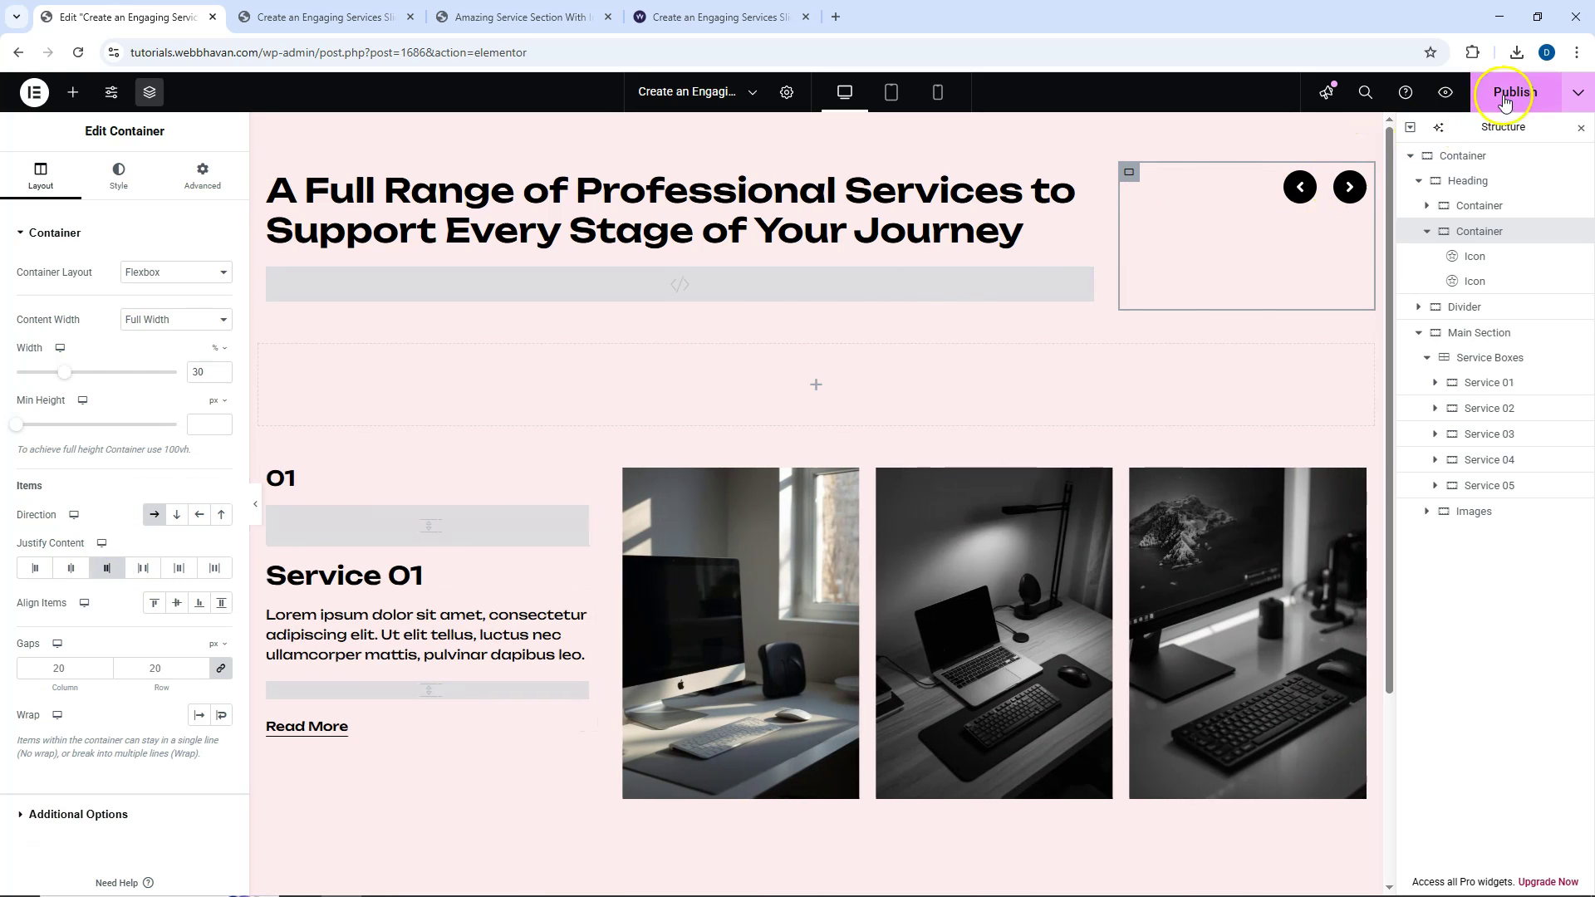
Publish the page, test the previous and next arrows on the preview page, and return to the editor.
click(333, 17)
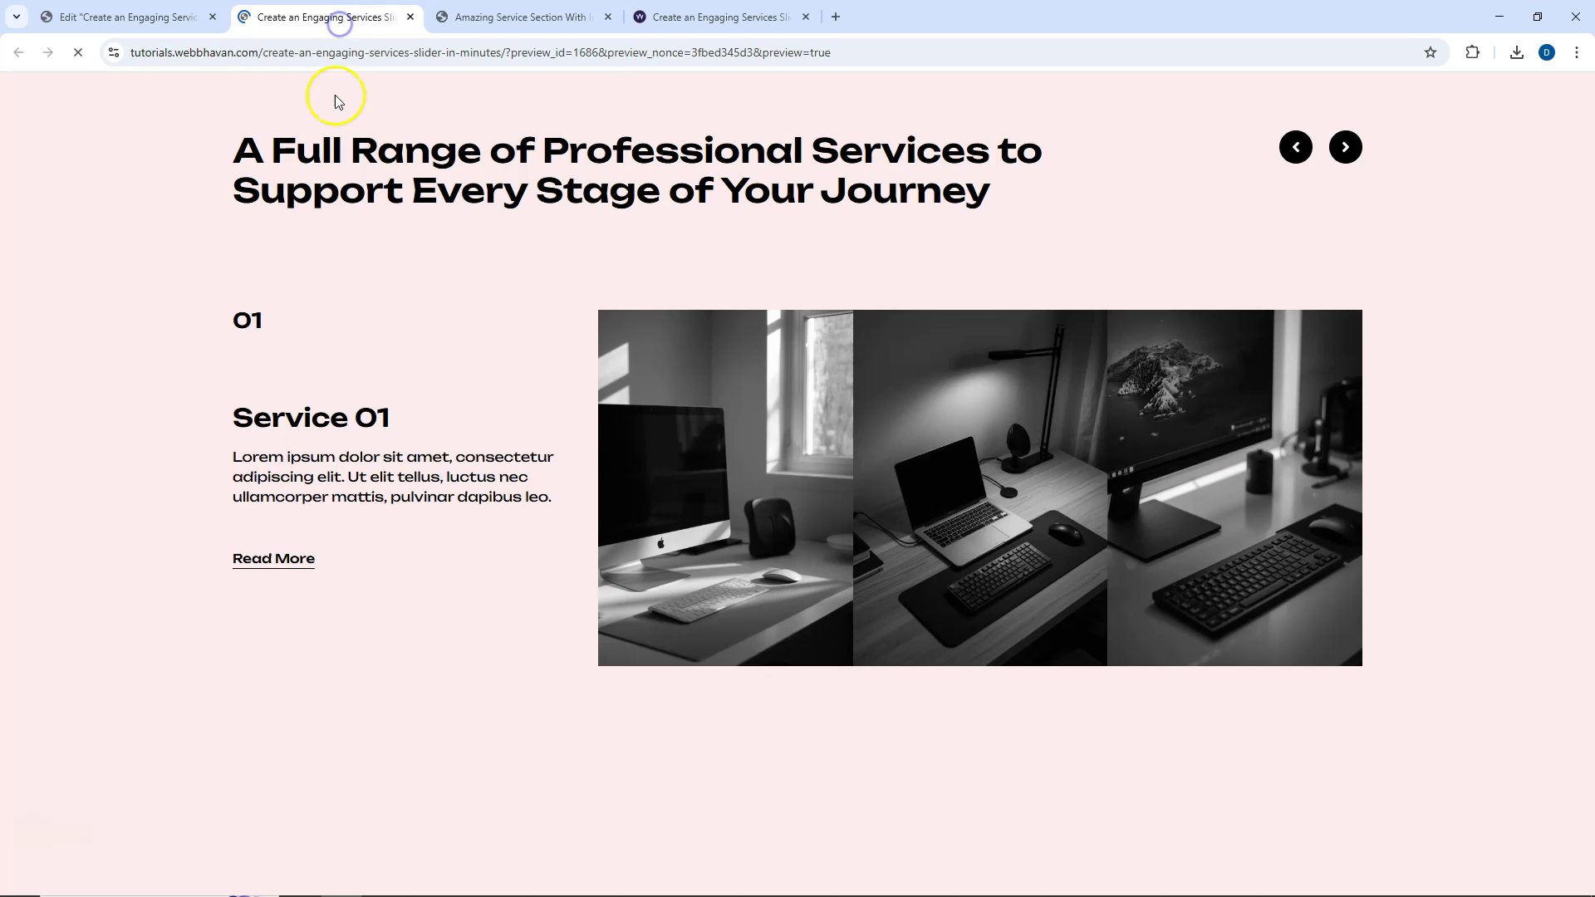
click(1300, 148)
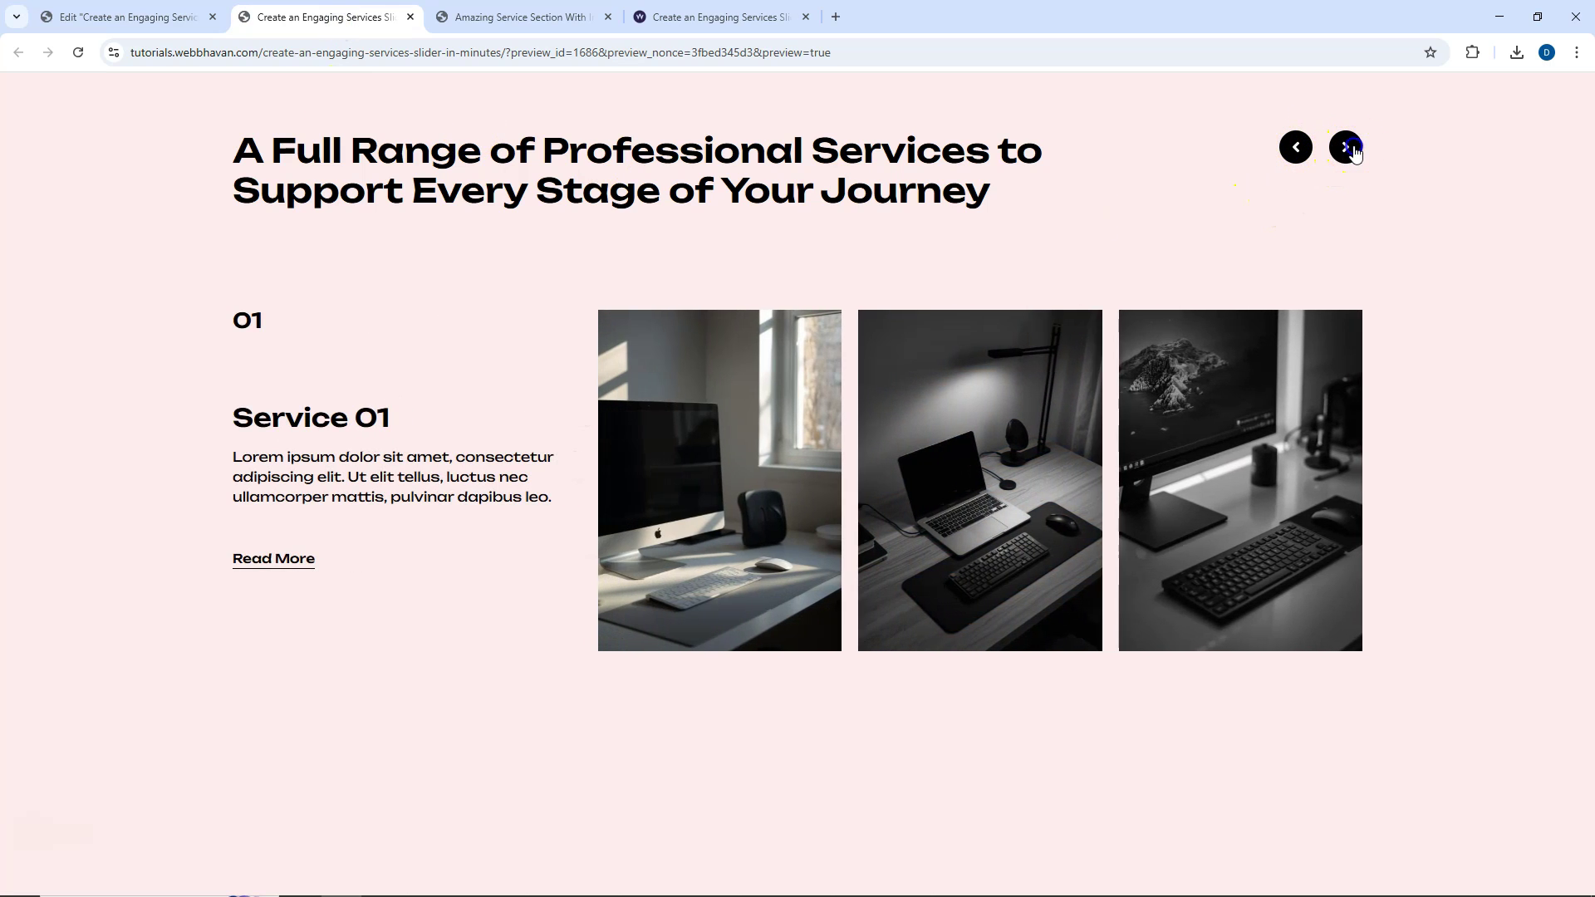
click(1348, 150)
click(1345, 148)
click(1296, 148)
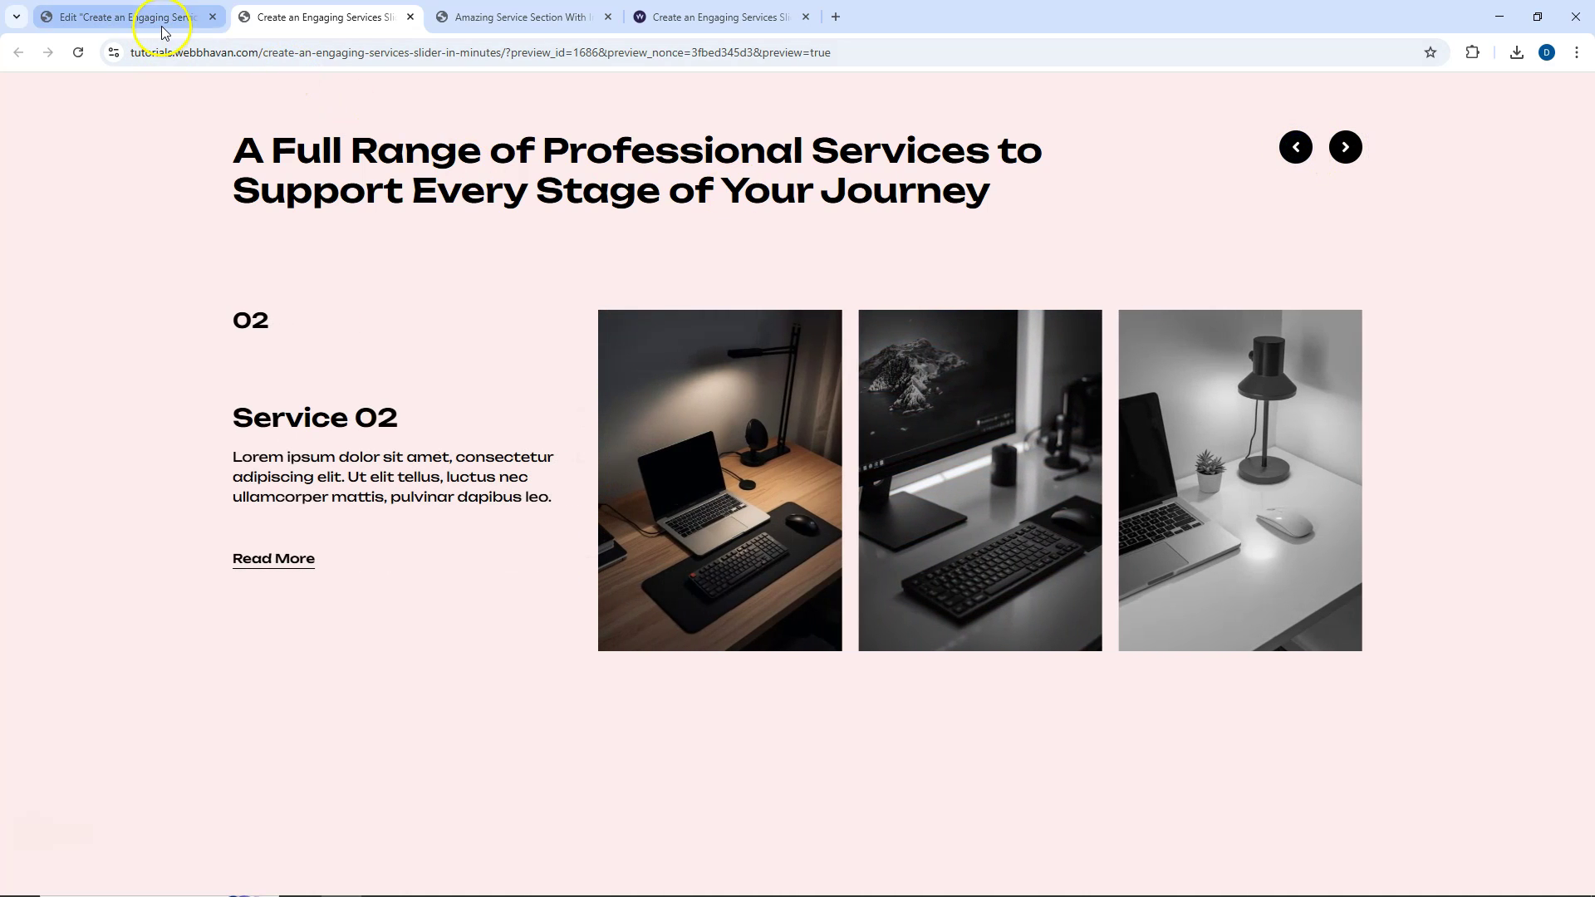
click(133, 16)
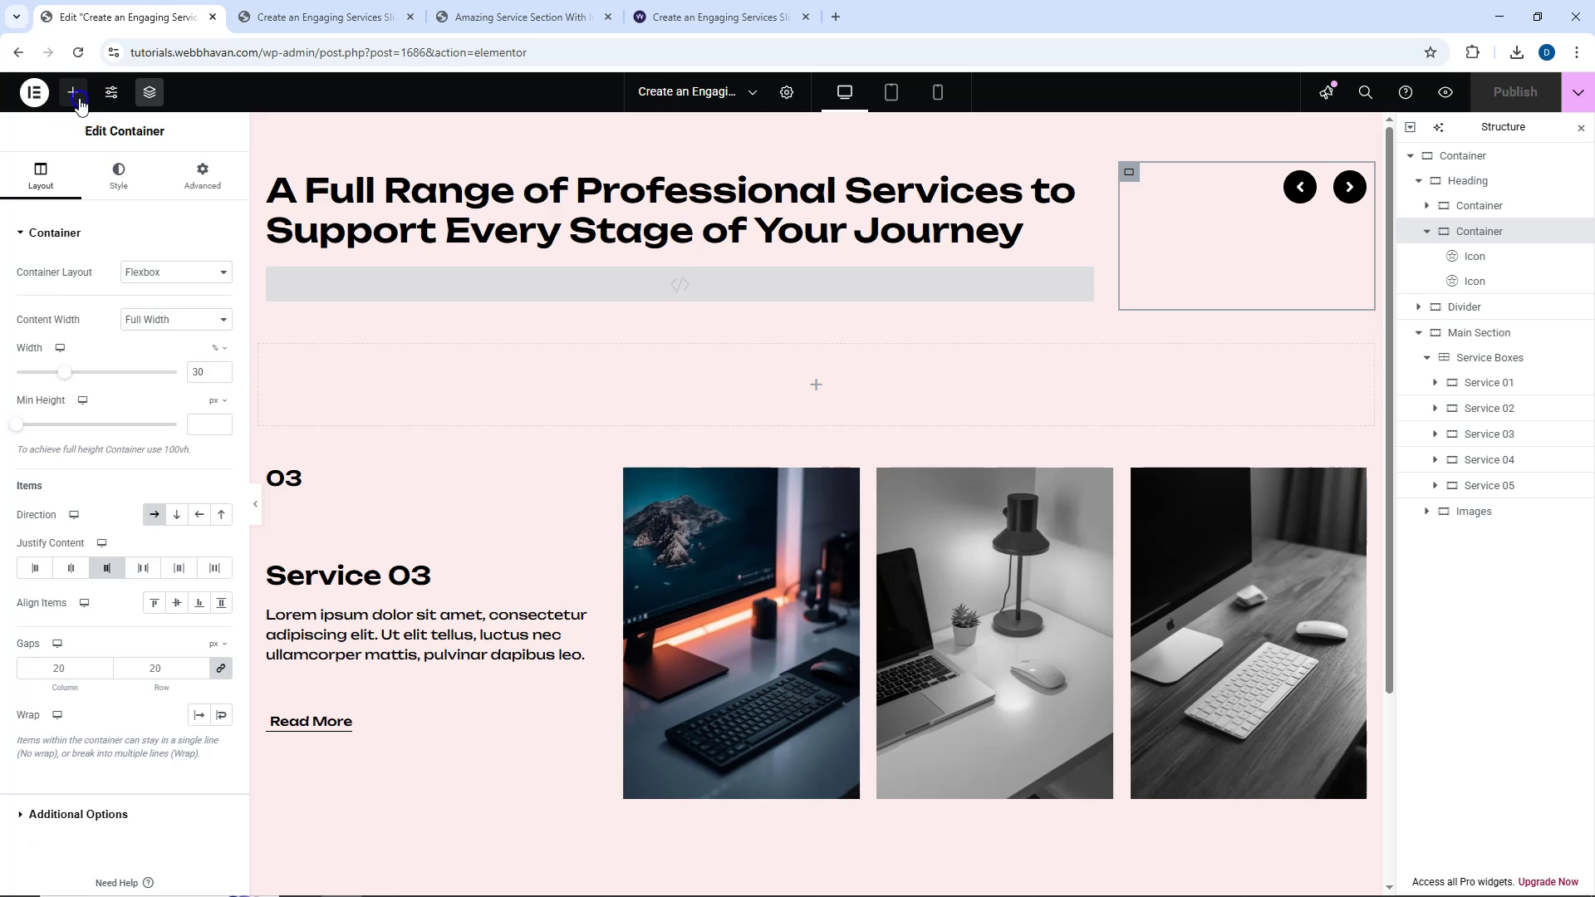
click(73, 91)
click(91, 209)
text(div)
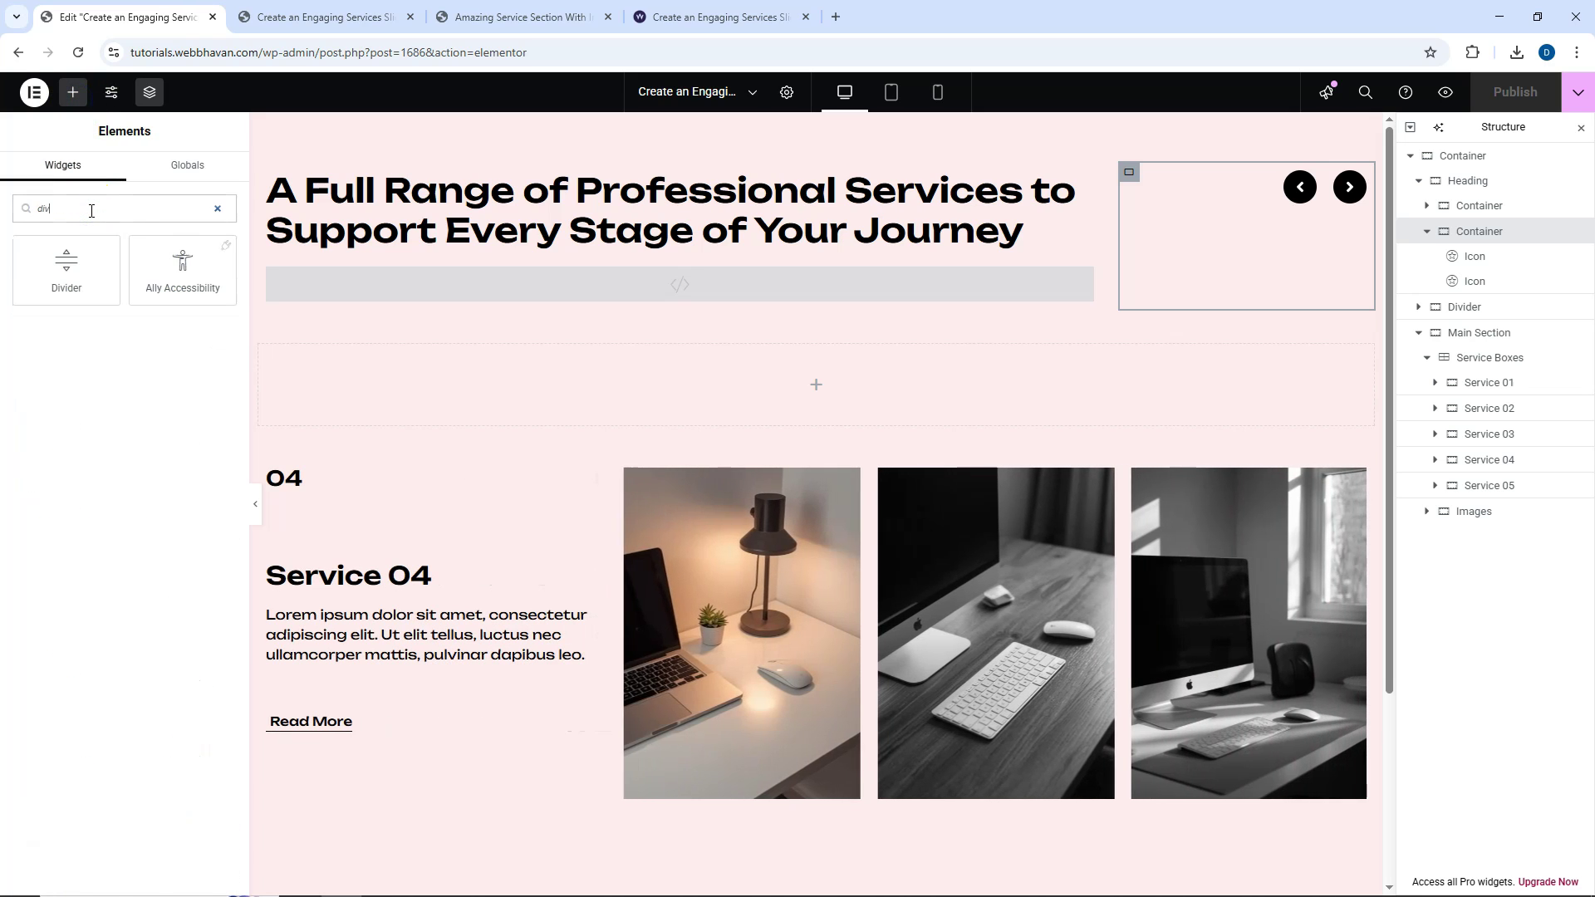
click(60, 280)
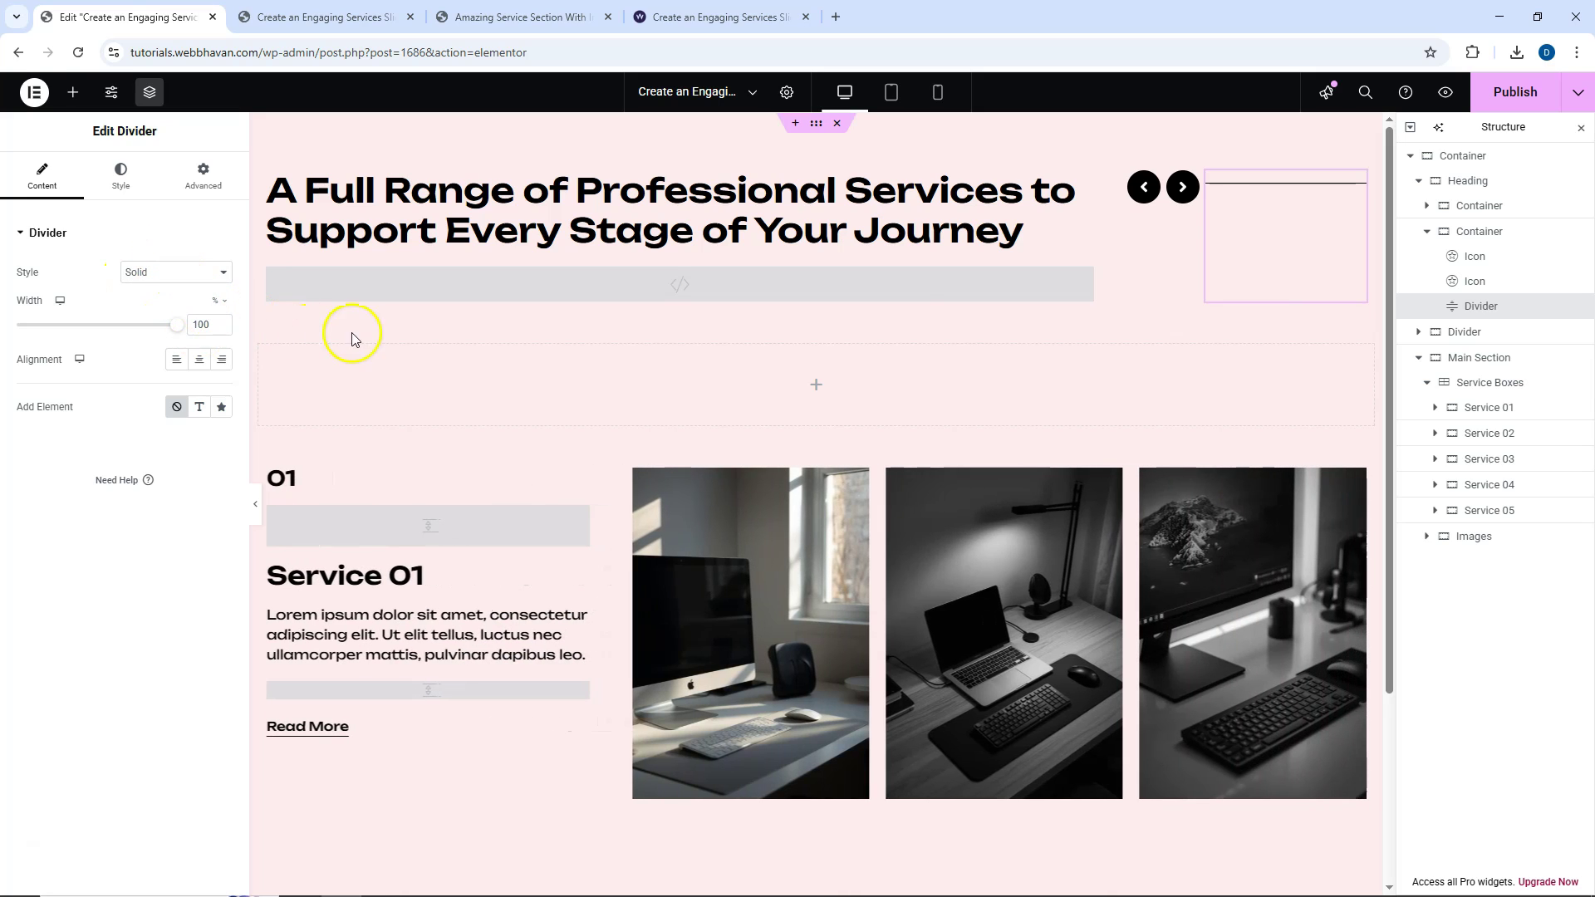
right_click(1264, 186)
click(1297, 557)
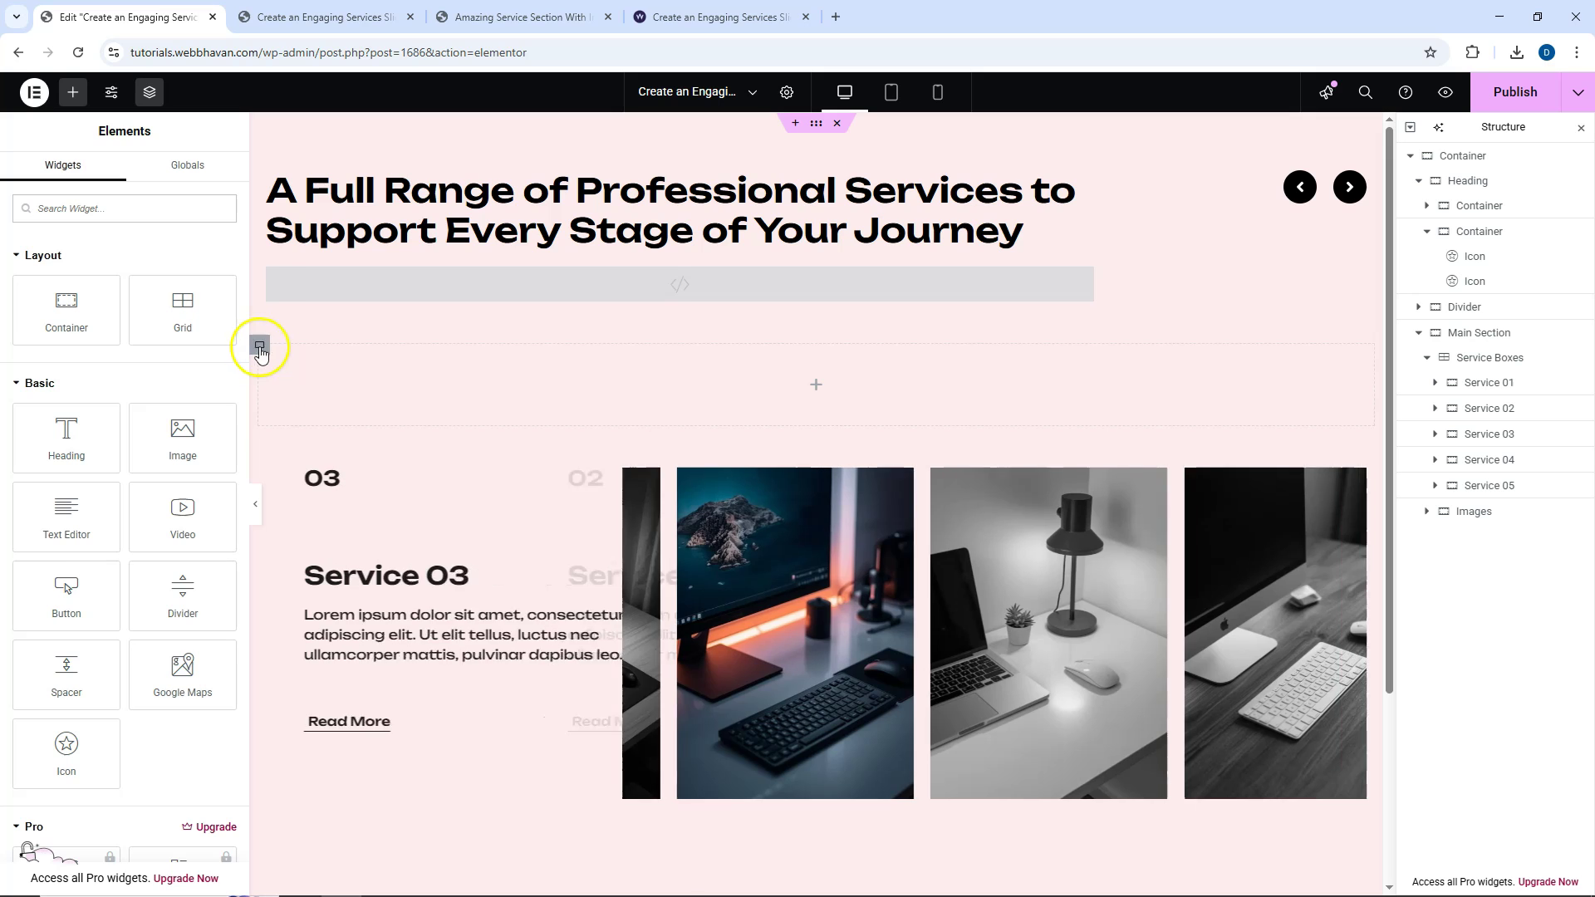
Add a Divider widget to the empty Divider container between the heading and the main section.
click(261, 347)
click(73, 91)
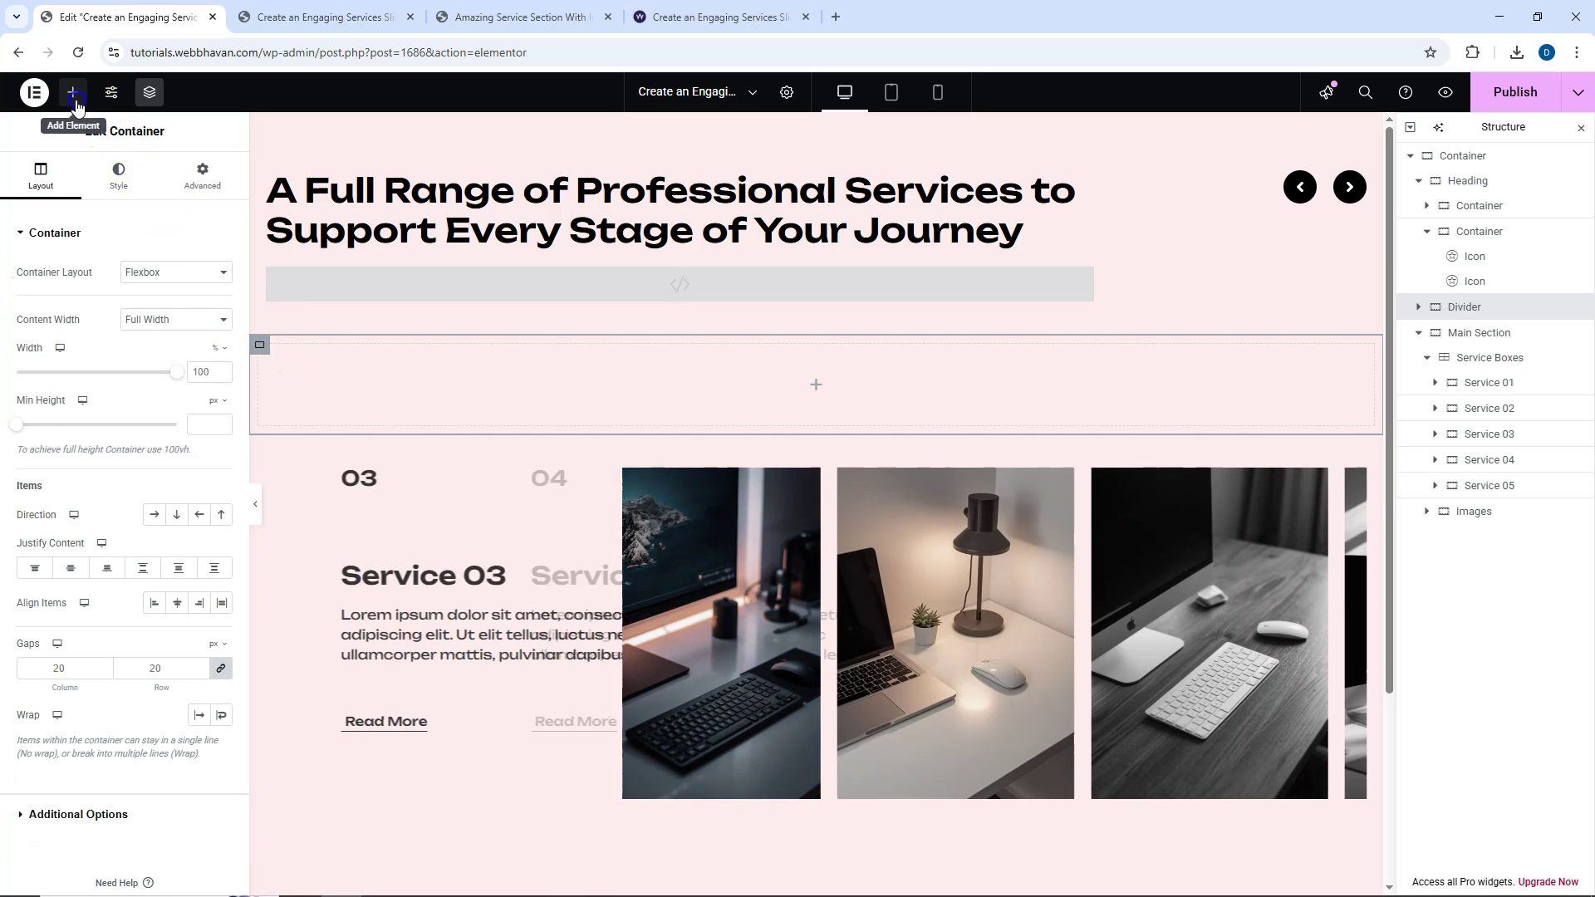
text(div)
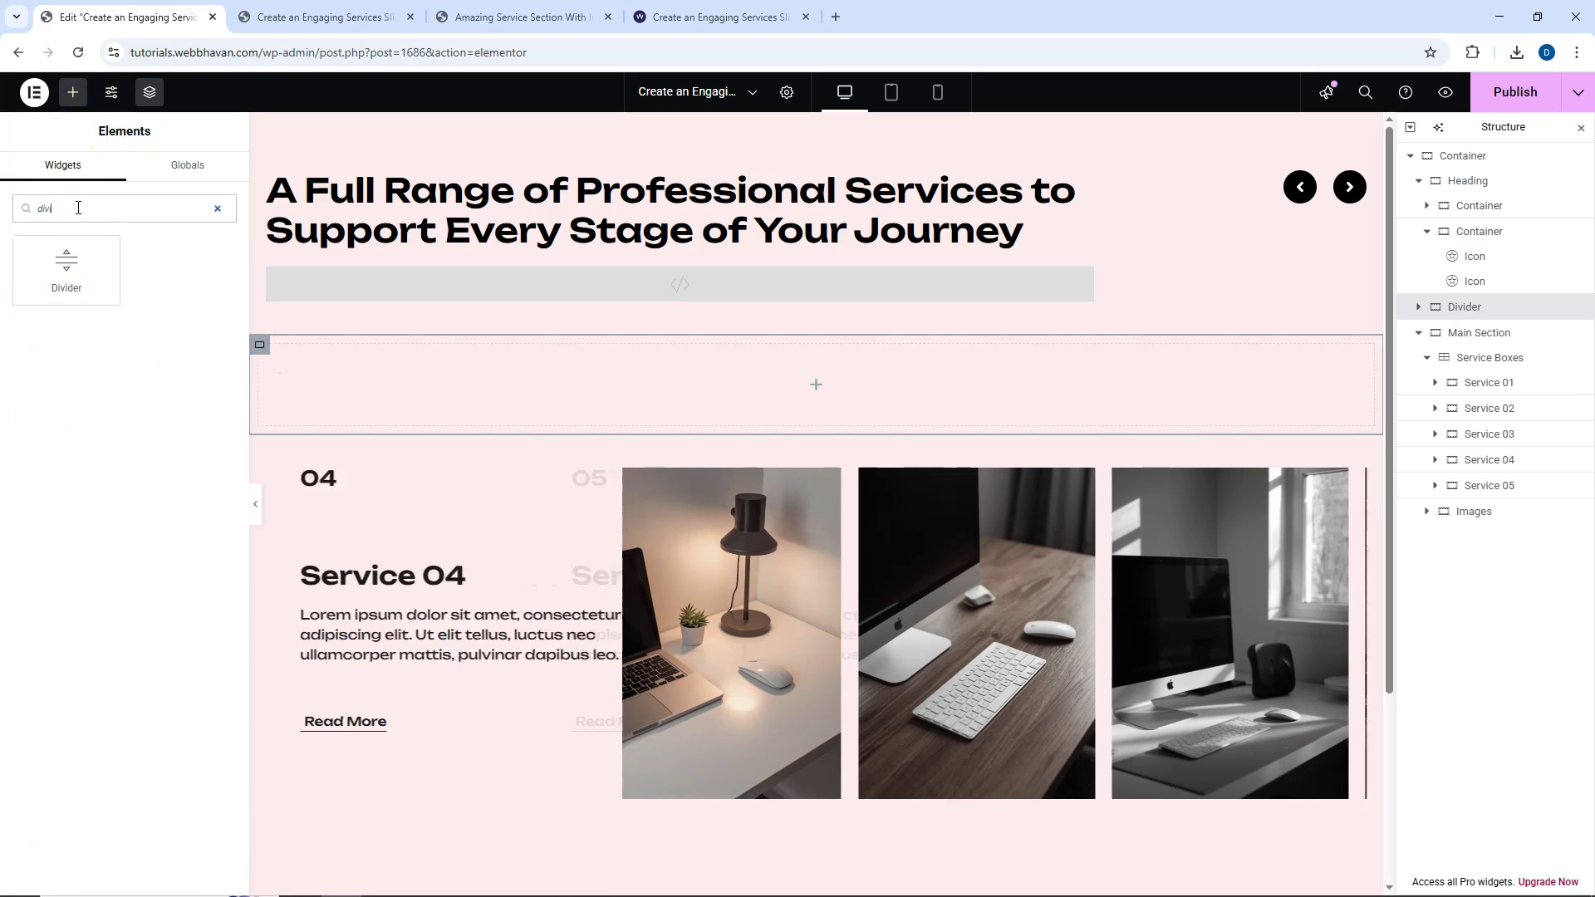
click(76, 241)
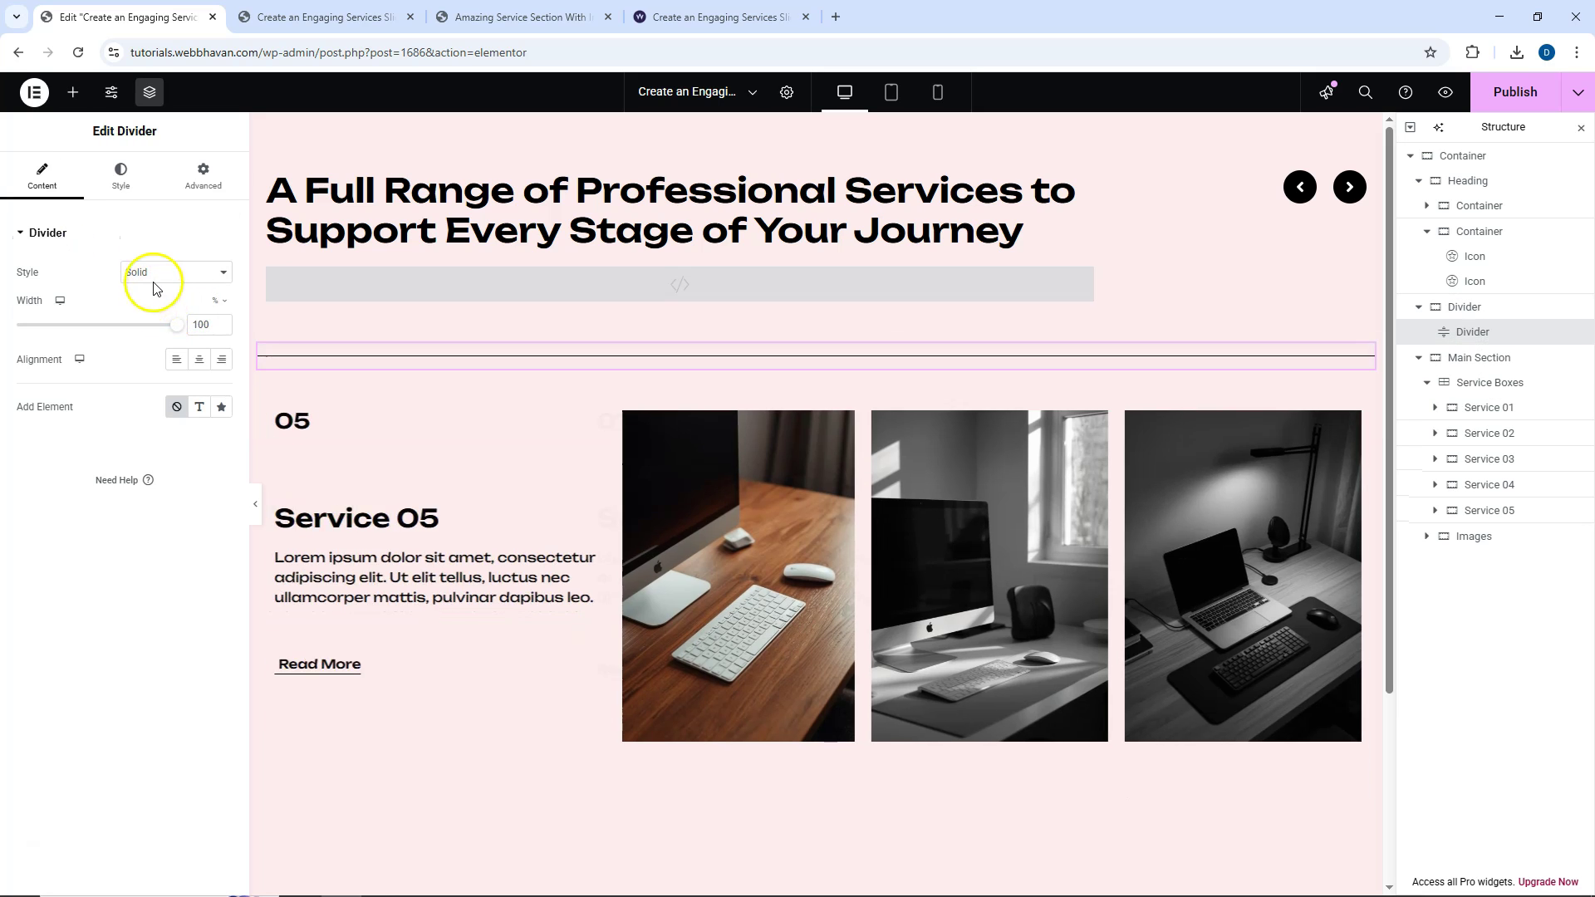
Set the divider line's color to light gray #B3B3B3, publish, and check the preview page.
click(120, 177)
click(220, 273)
drag(203, 381, 121, 376)
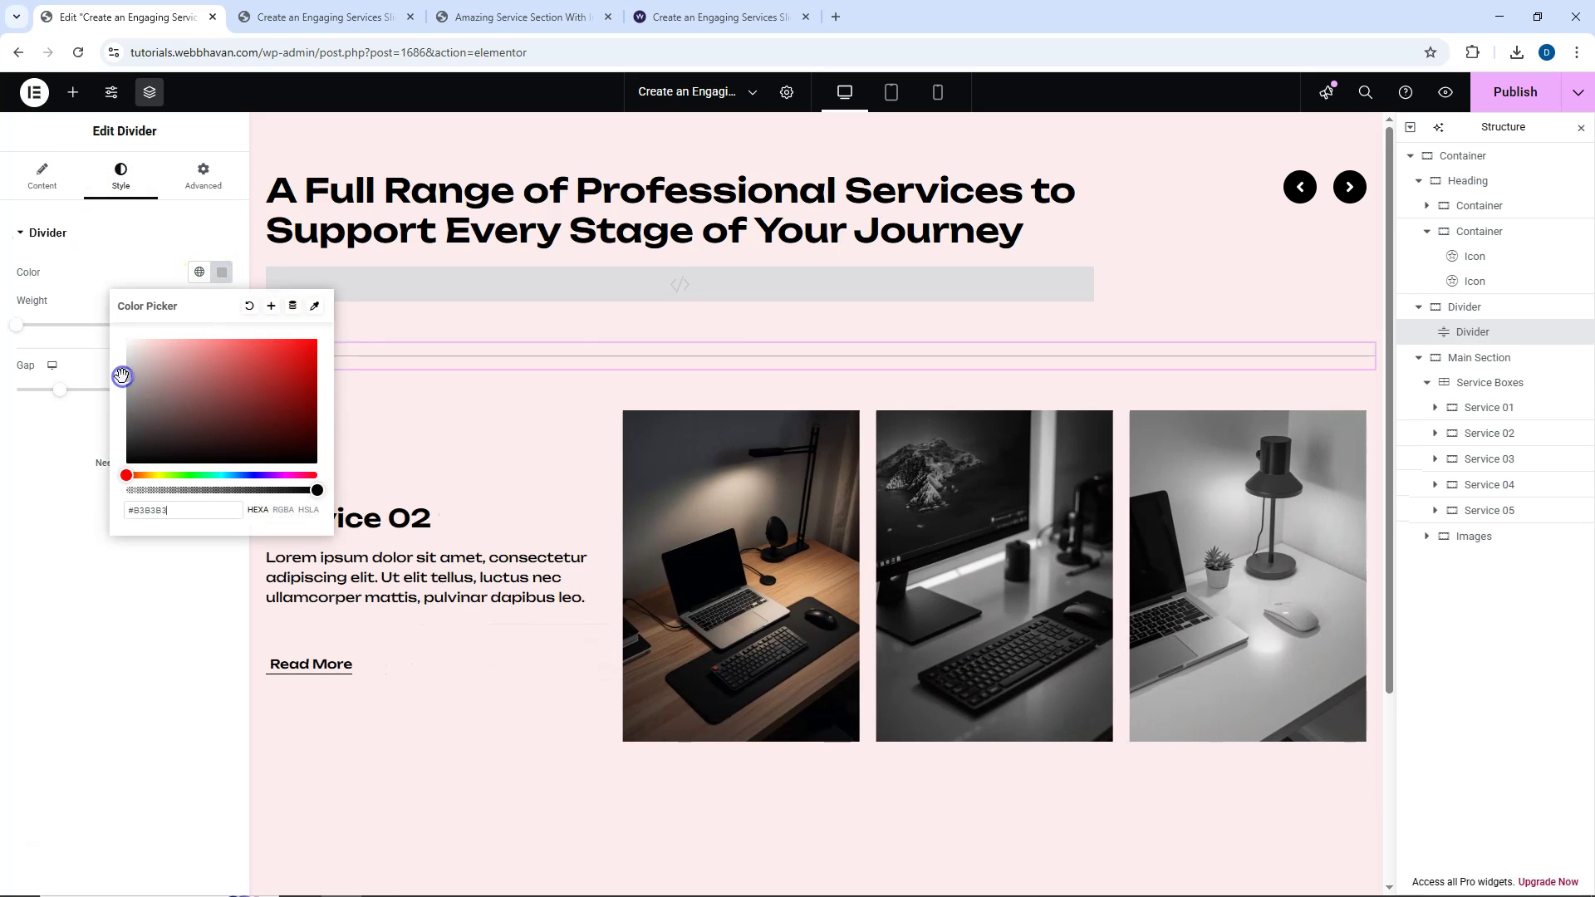
click(155, 267)
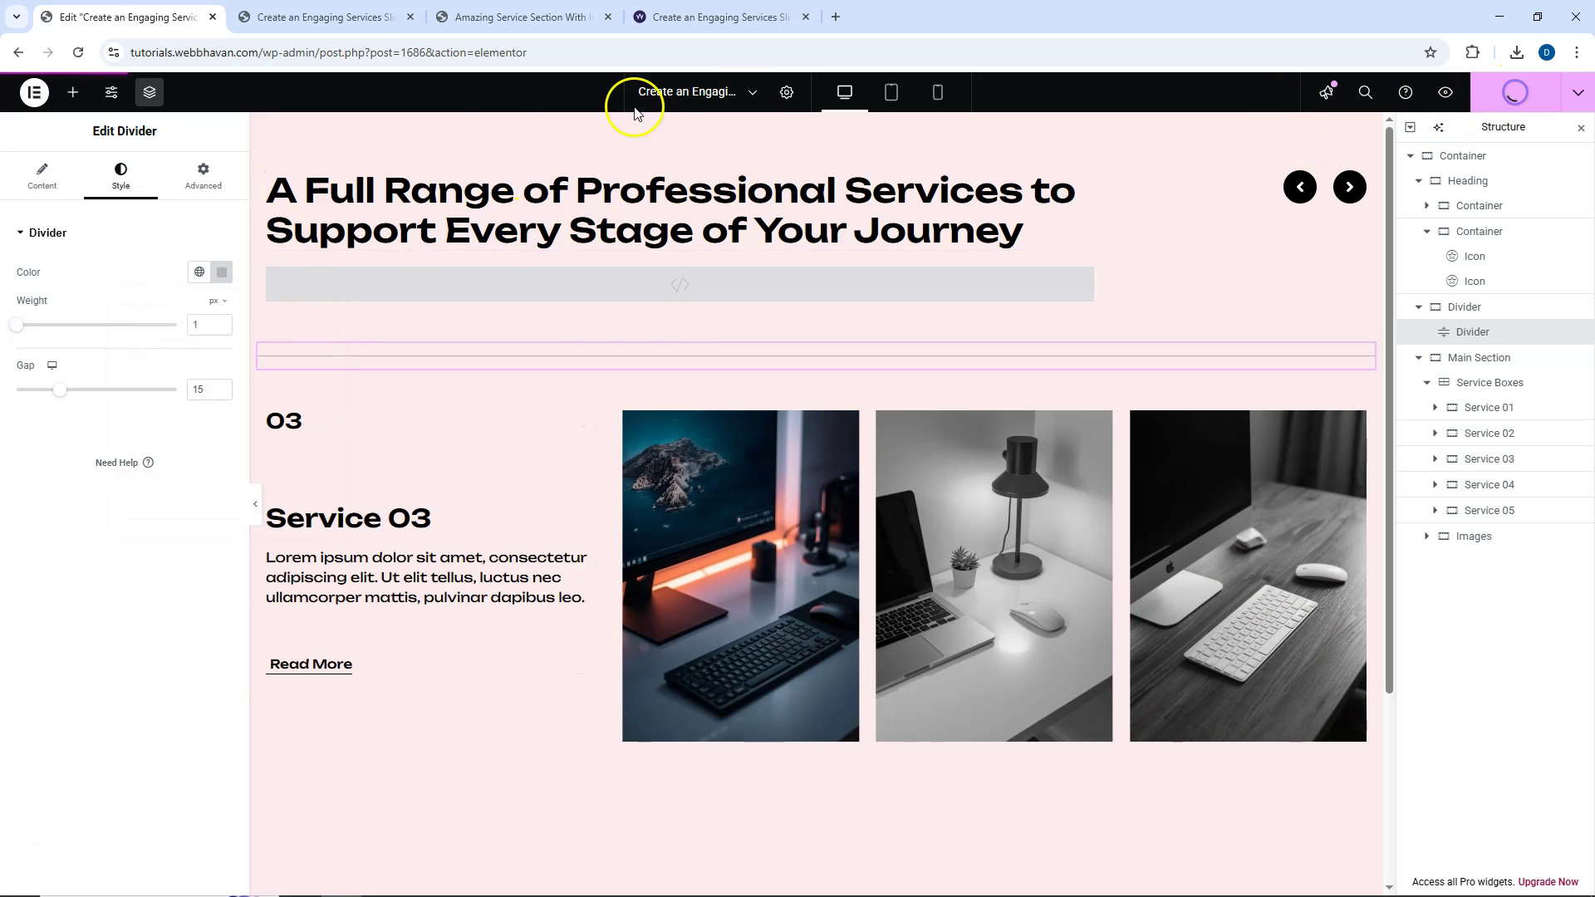
click(332, 17)
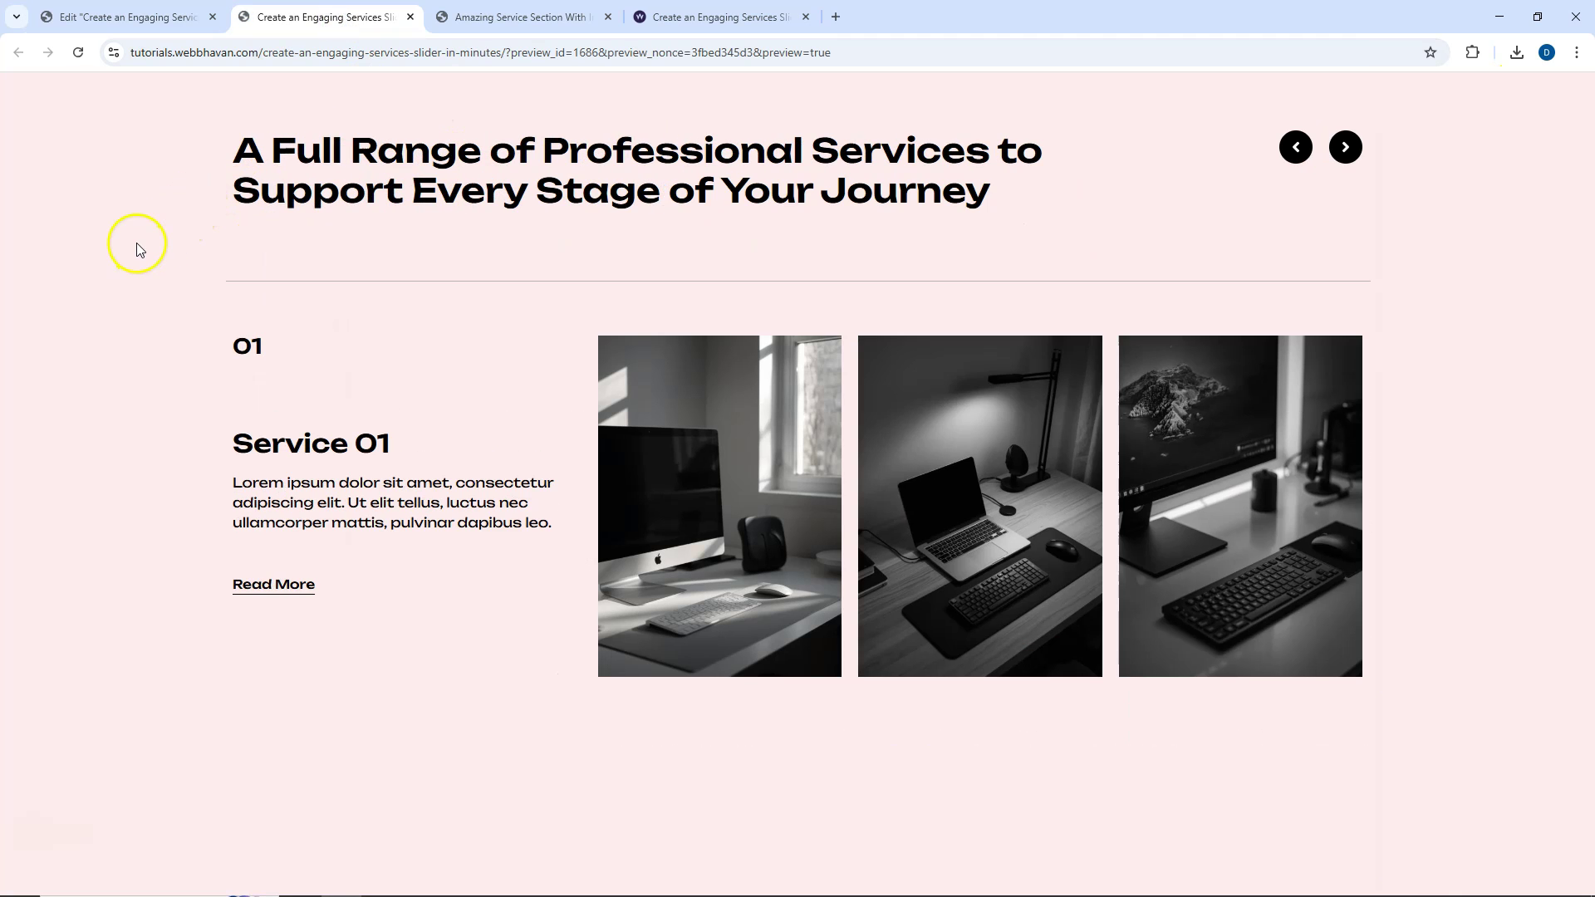
Set the outermost container's Justify Content to Center, publish, and check the preview page.
click(148, 20)
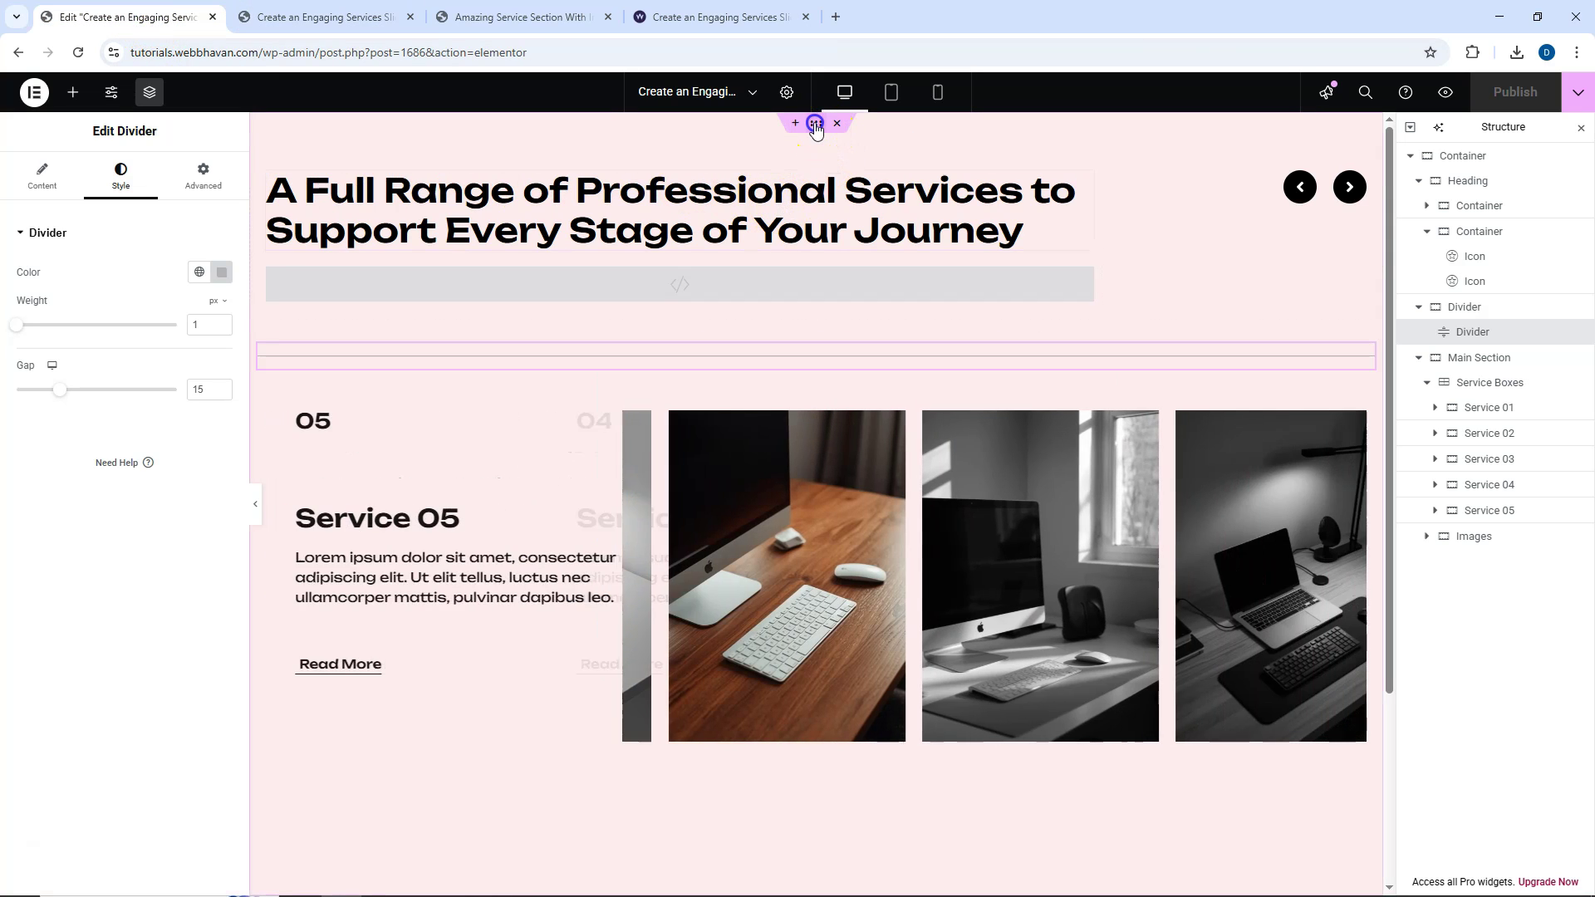
click(817, 125)
click(87, 570)
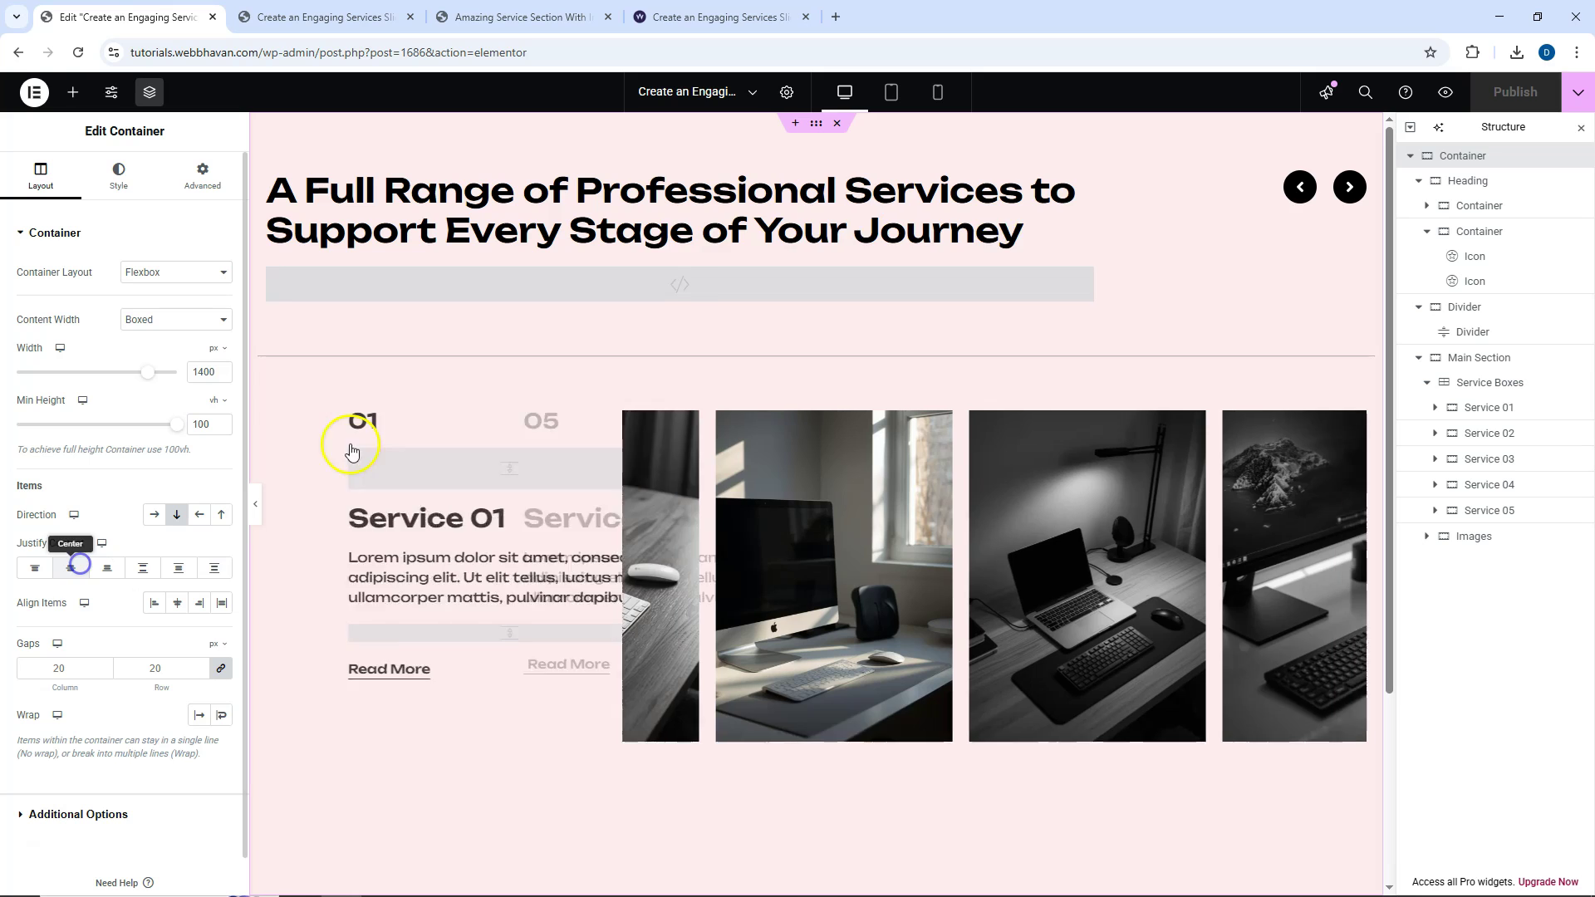
click(316, 18)
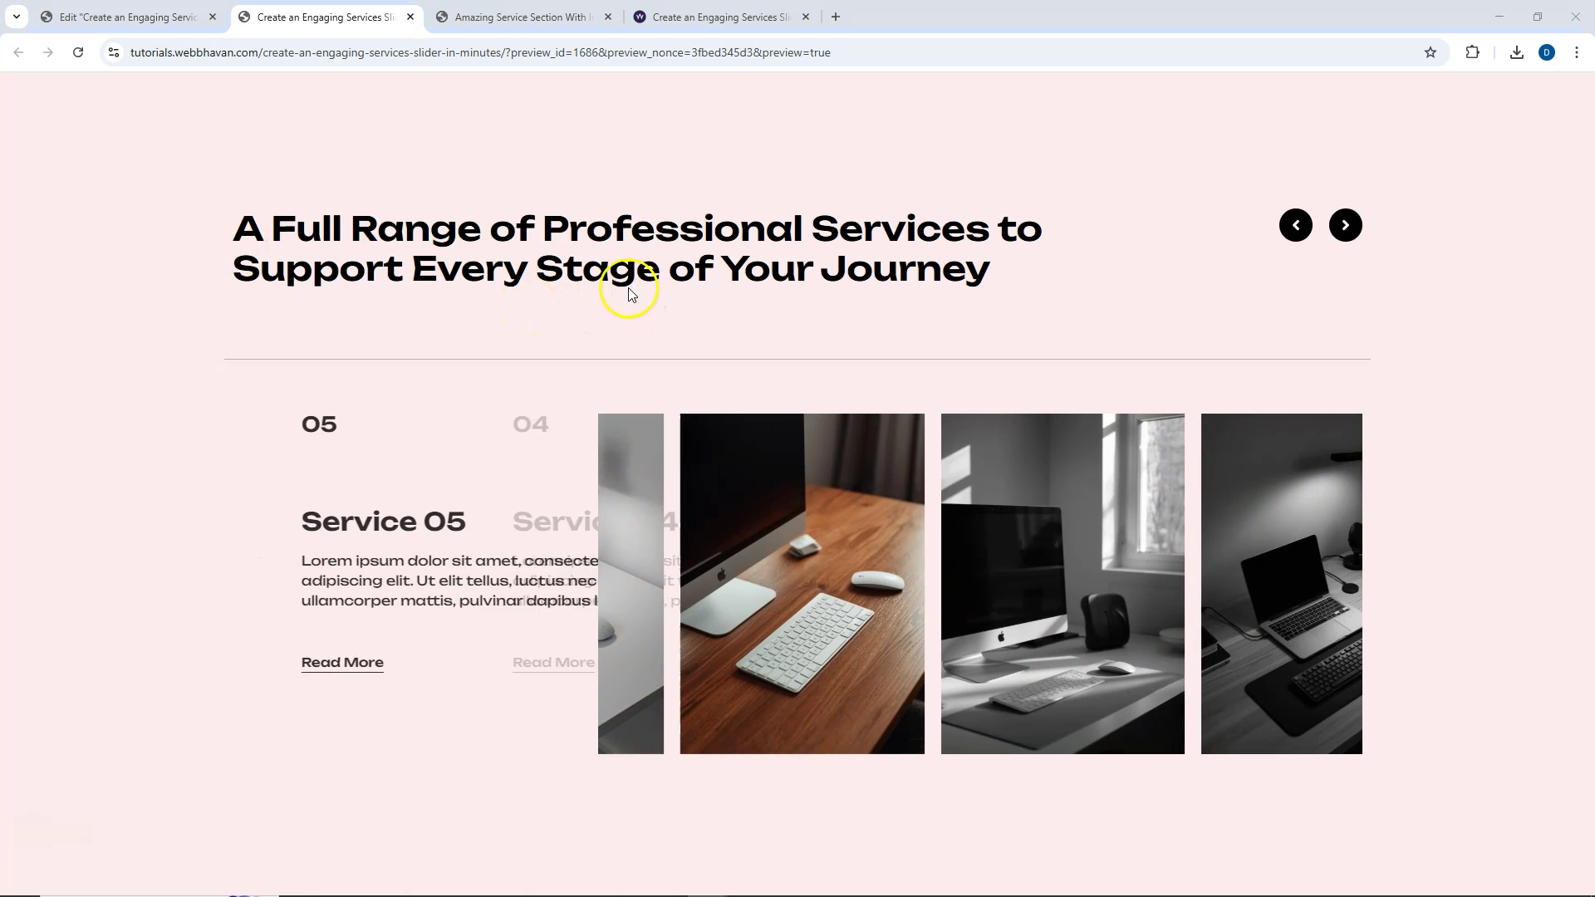
Return to the editor and set the section heading's font size to 25 px in tablet view.
click(154, 25)
click(893, 93)
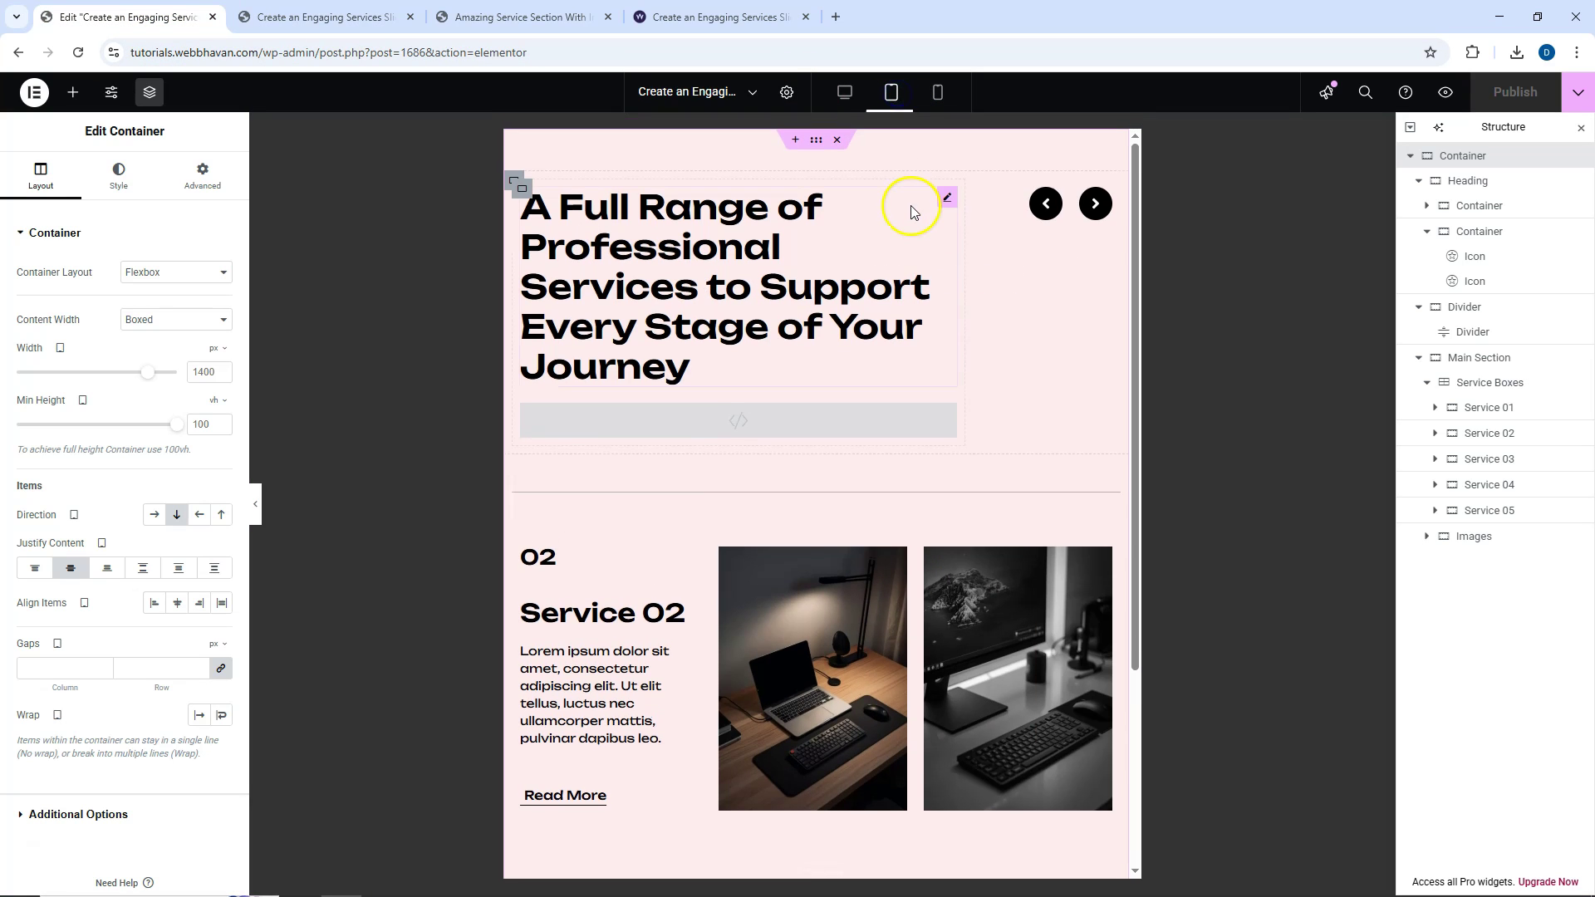
click(947, 197)
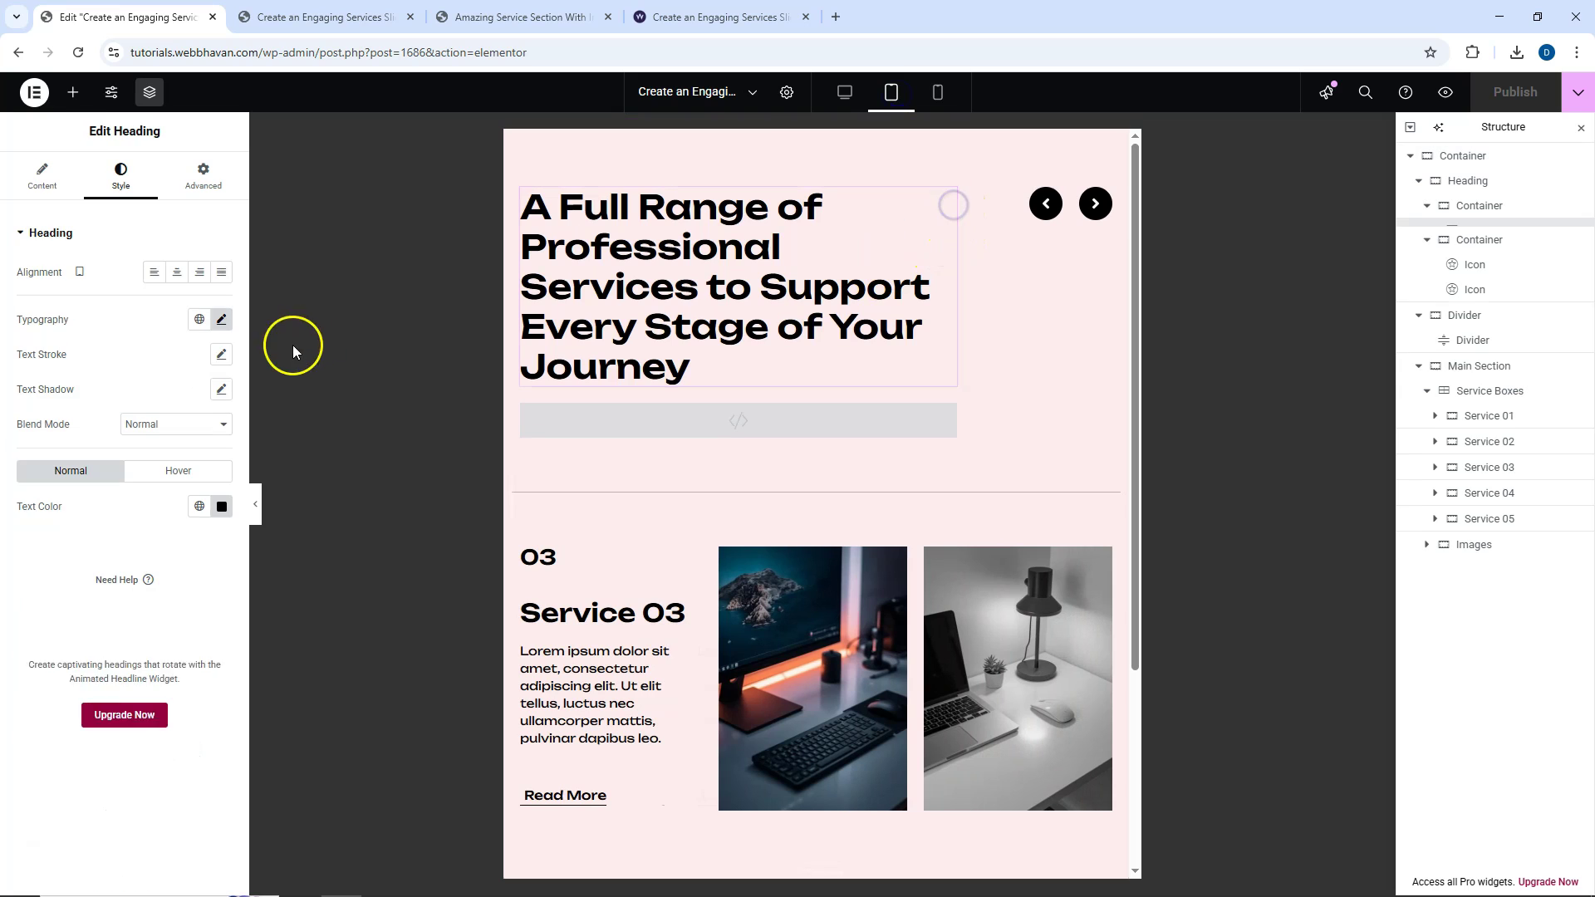
click(222, 321)
click(191, 442)
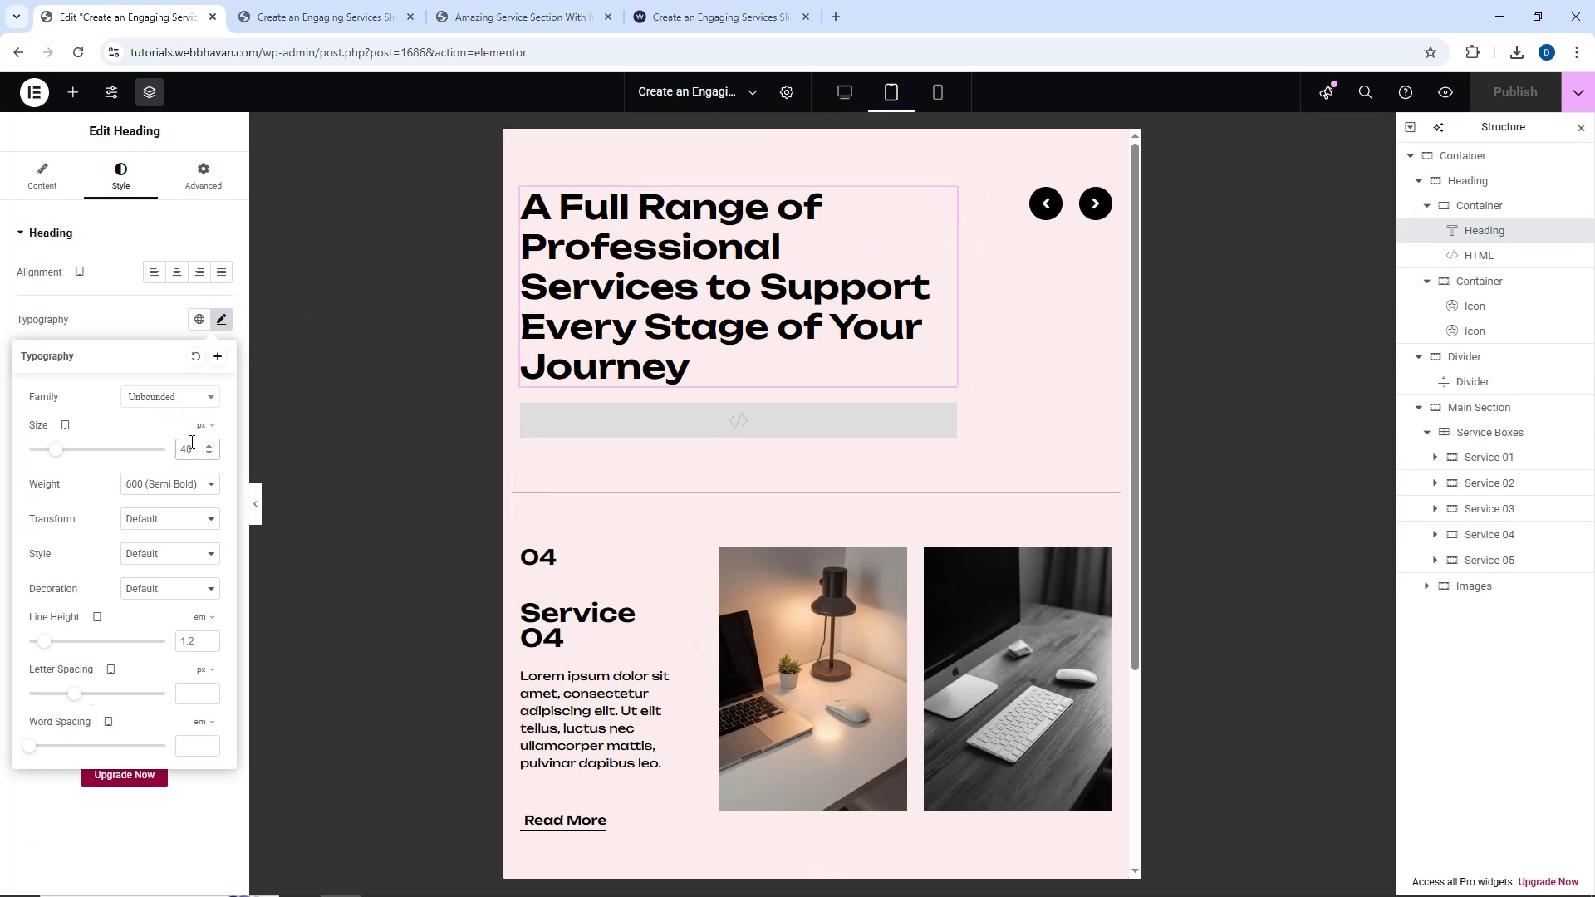
text(25)
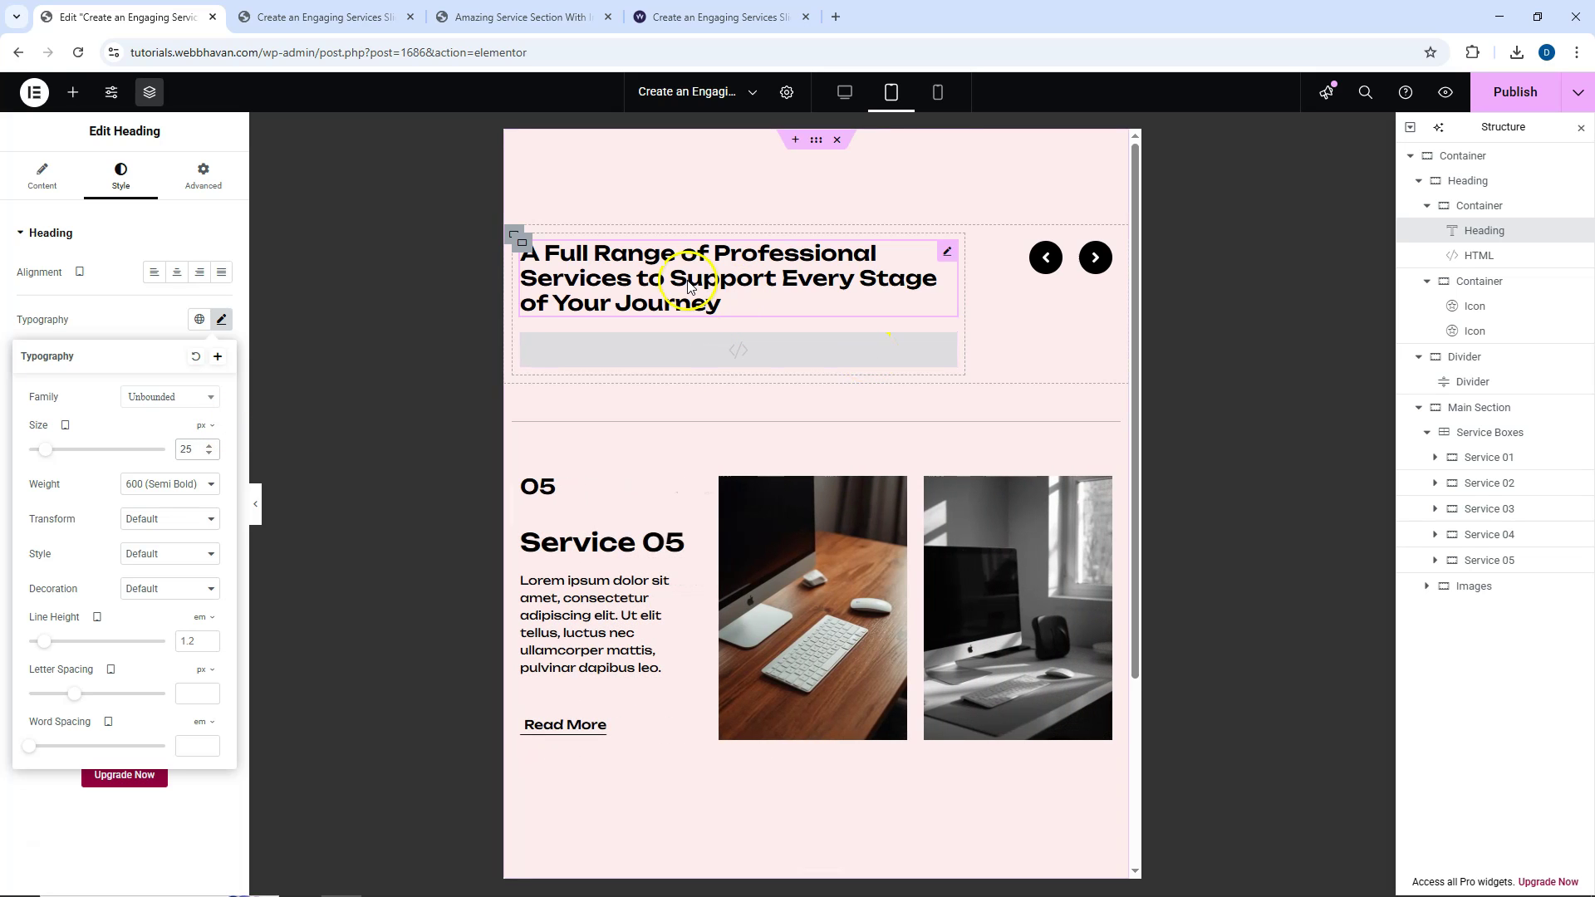
In mobile view, justify the arrow icons' container to the start and set the Heading container's gaps to 0.
click(948, 96)
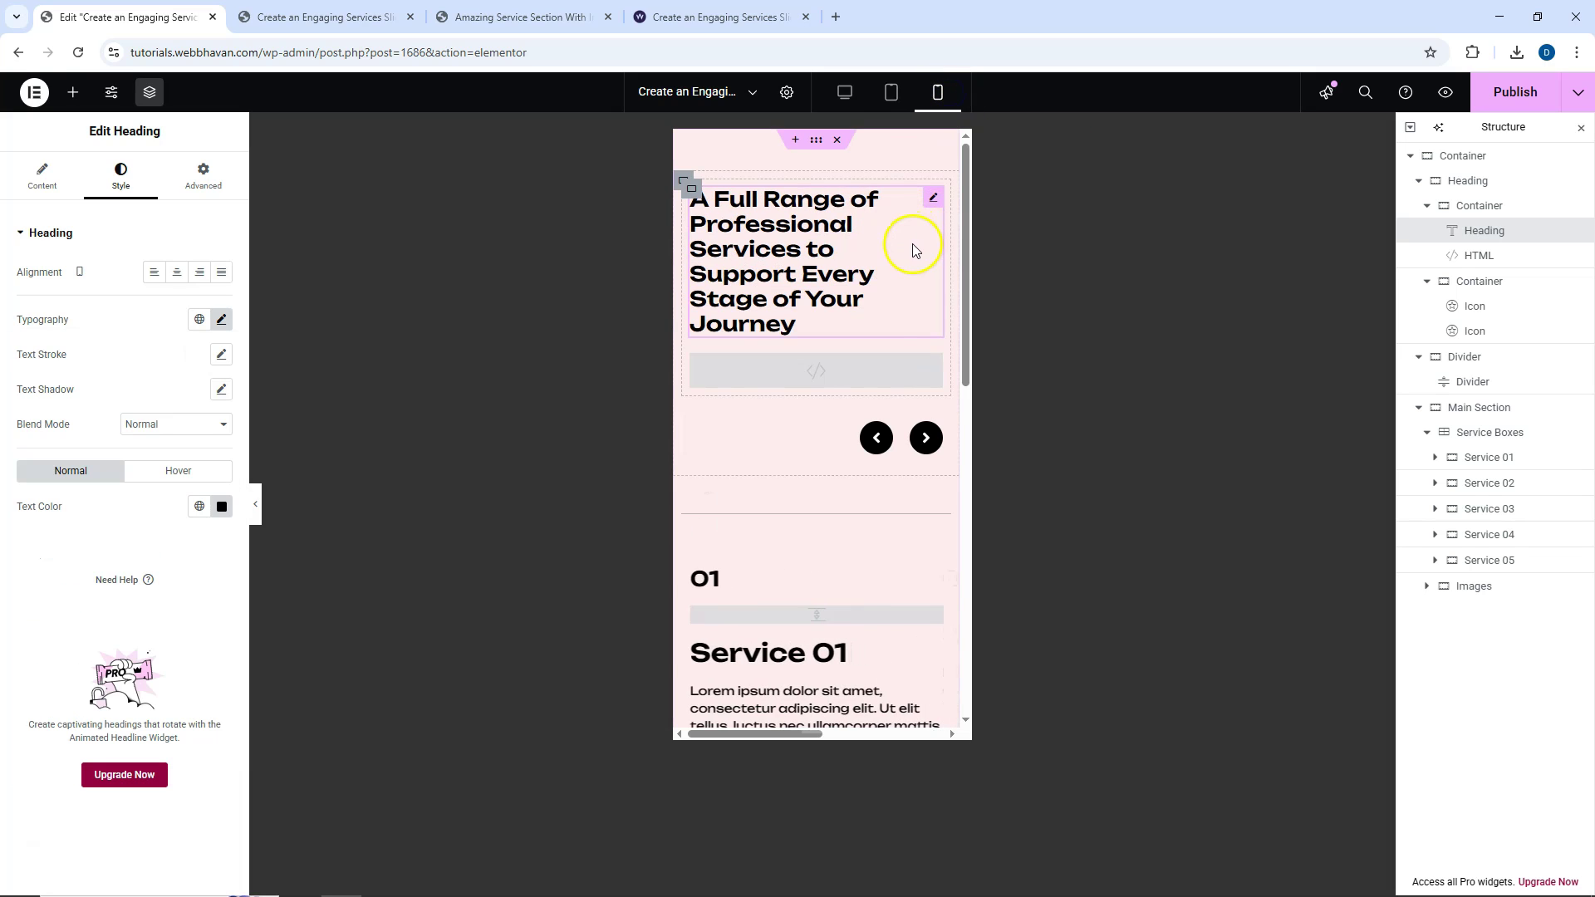
click(692, 422)
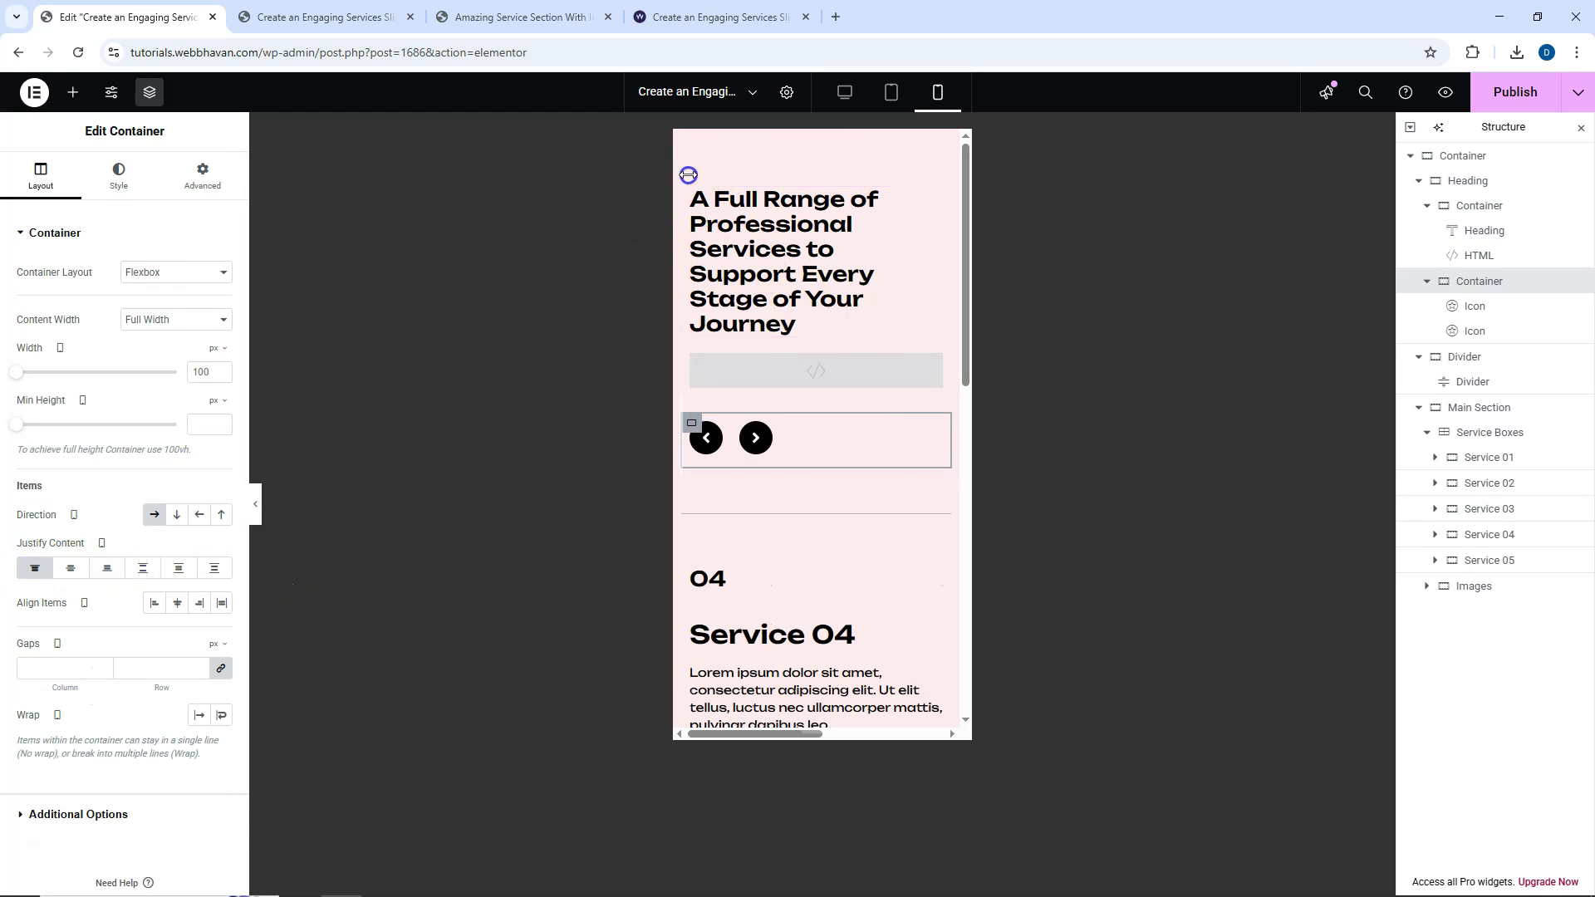
click(1428, 208)
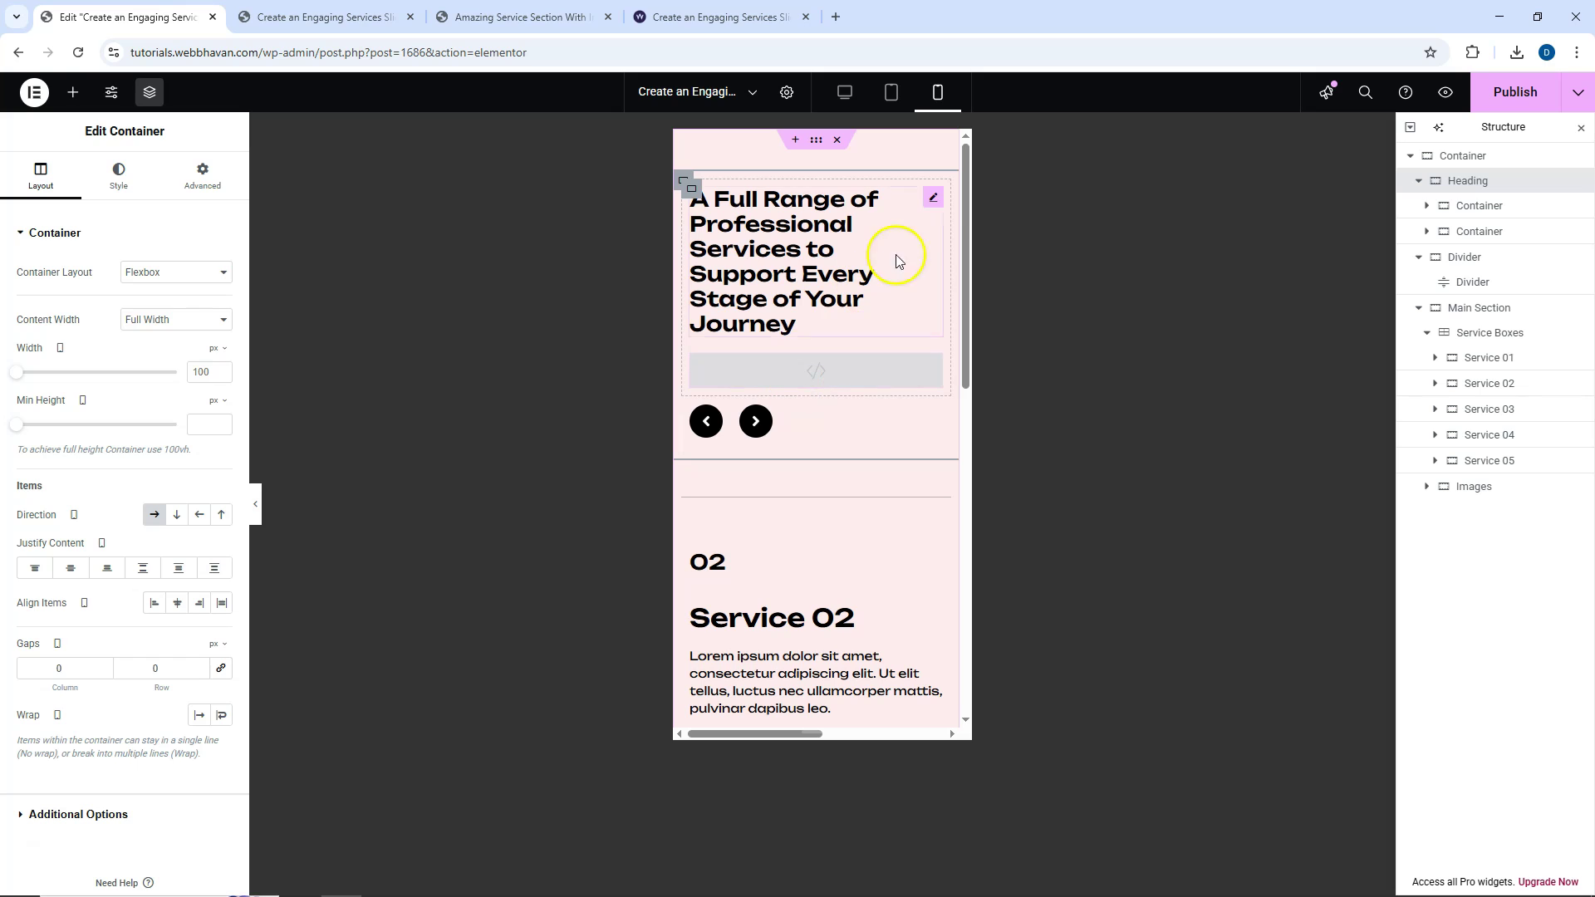
Set the section heading's font size to 20 px for mobile.
click(934, 205)
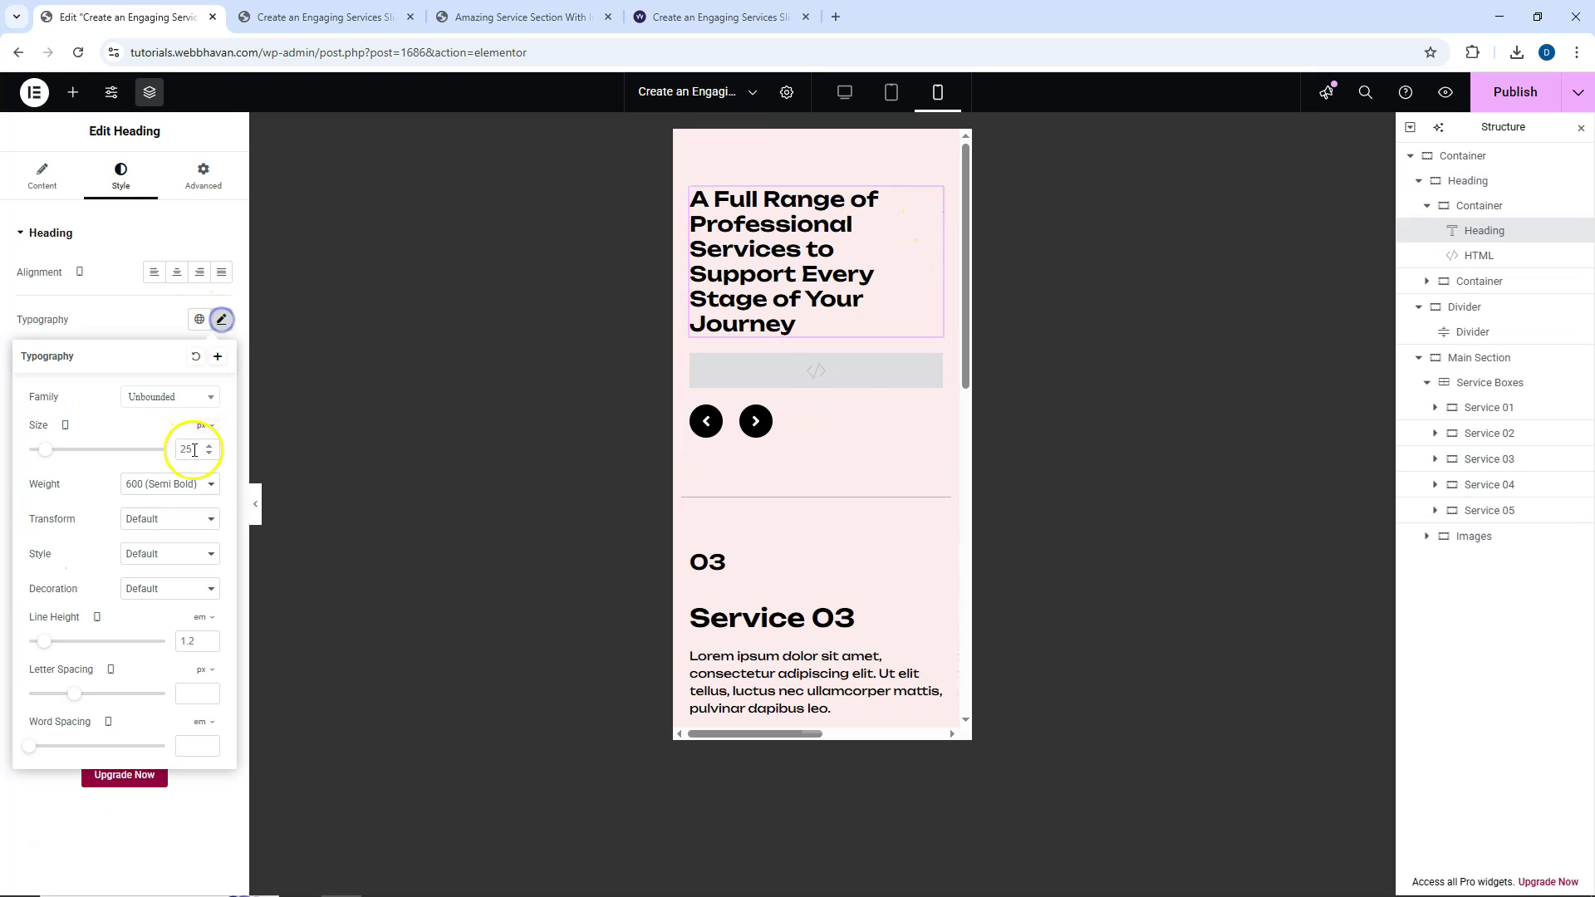
key(BackSpace)
text(0)
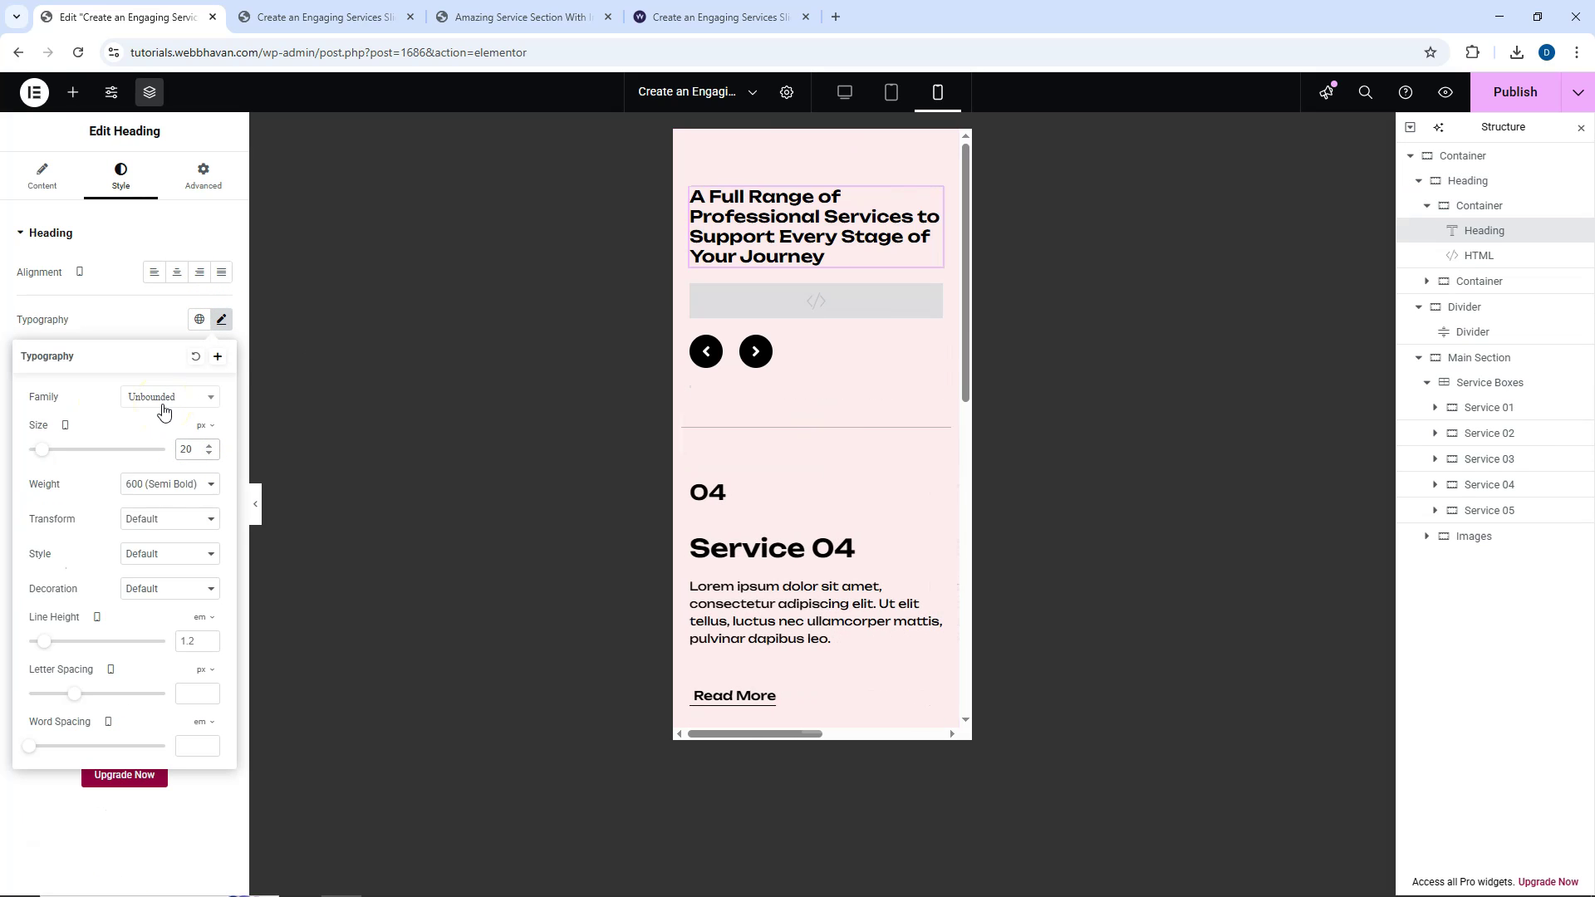
Set the Image Carousel's Slides to Show to 2 for mobile and publish the page.
scroll(853, 463, down, 8)
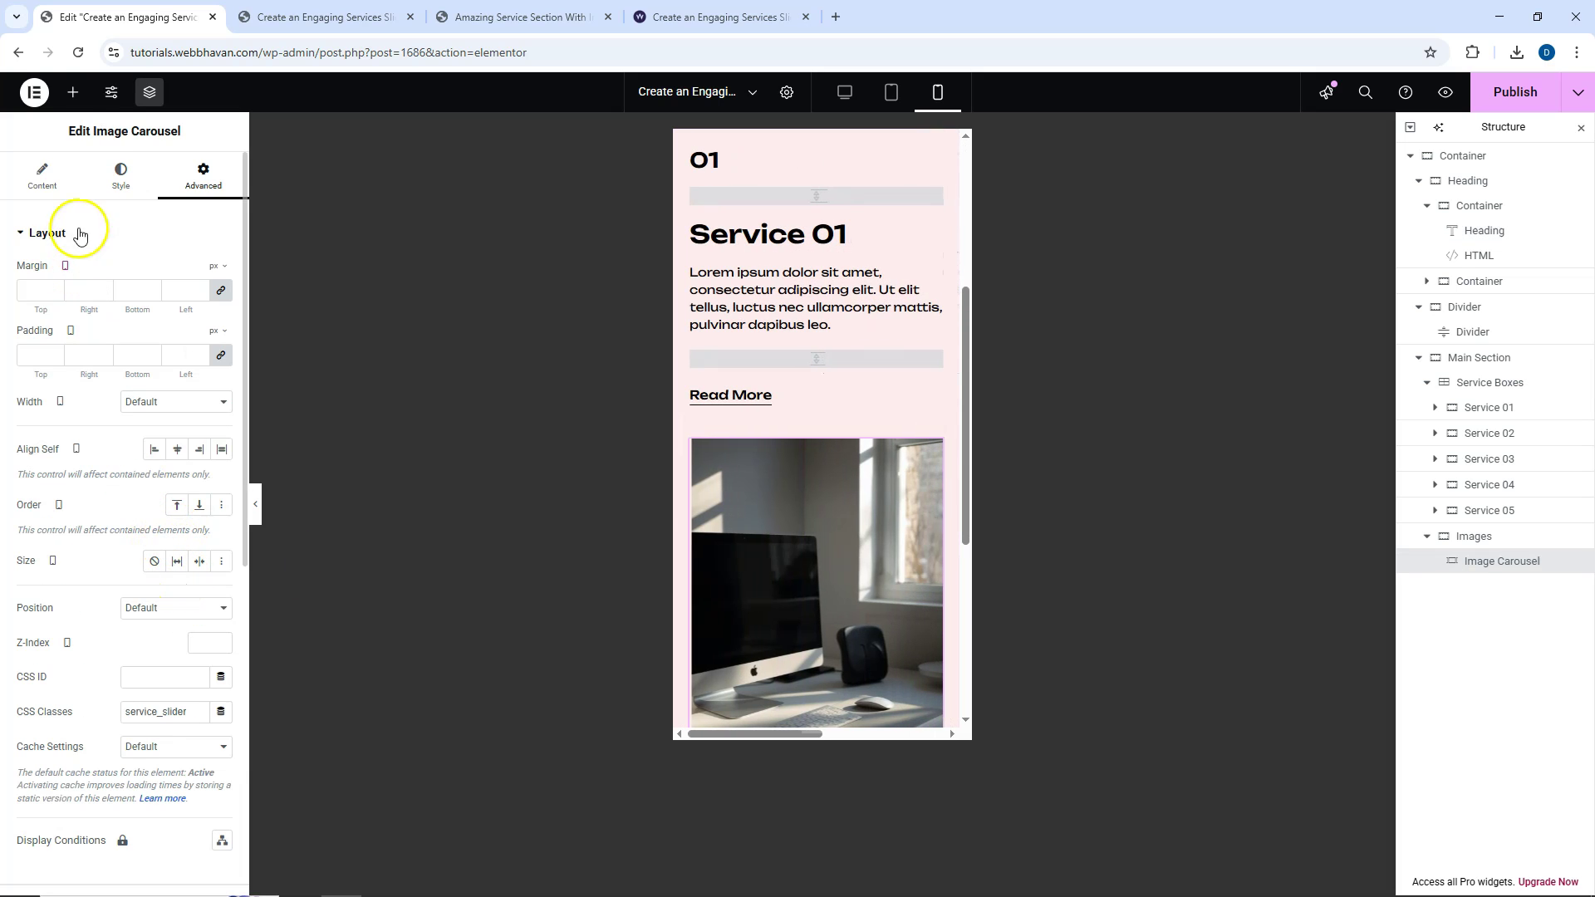
click(42, 177)
click(187, 696)
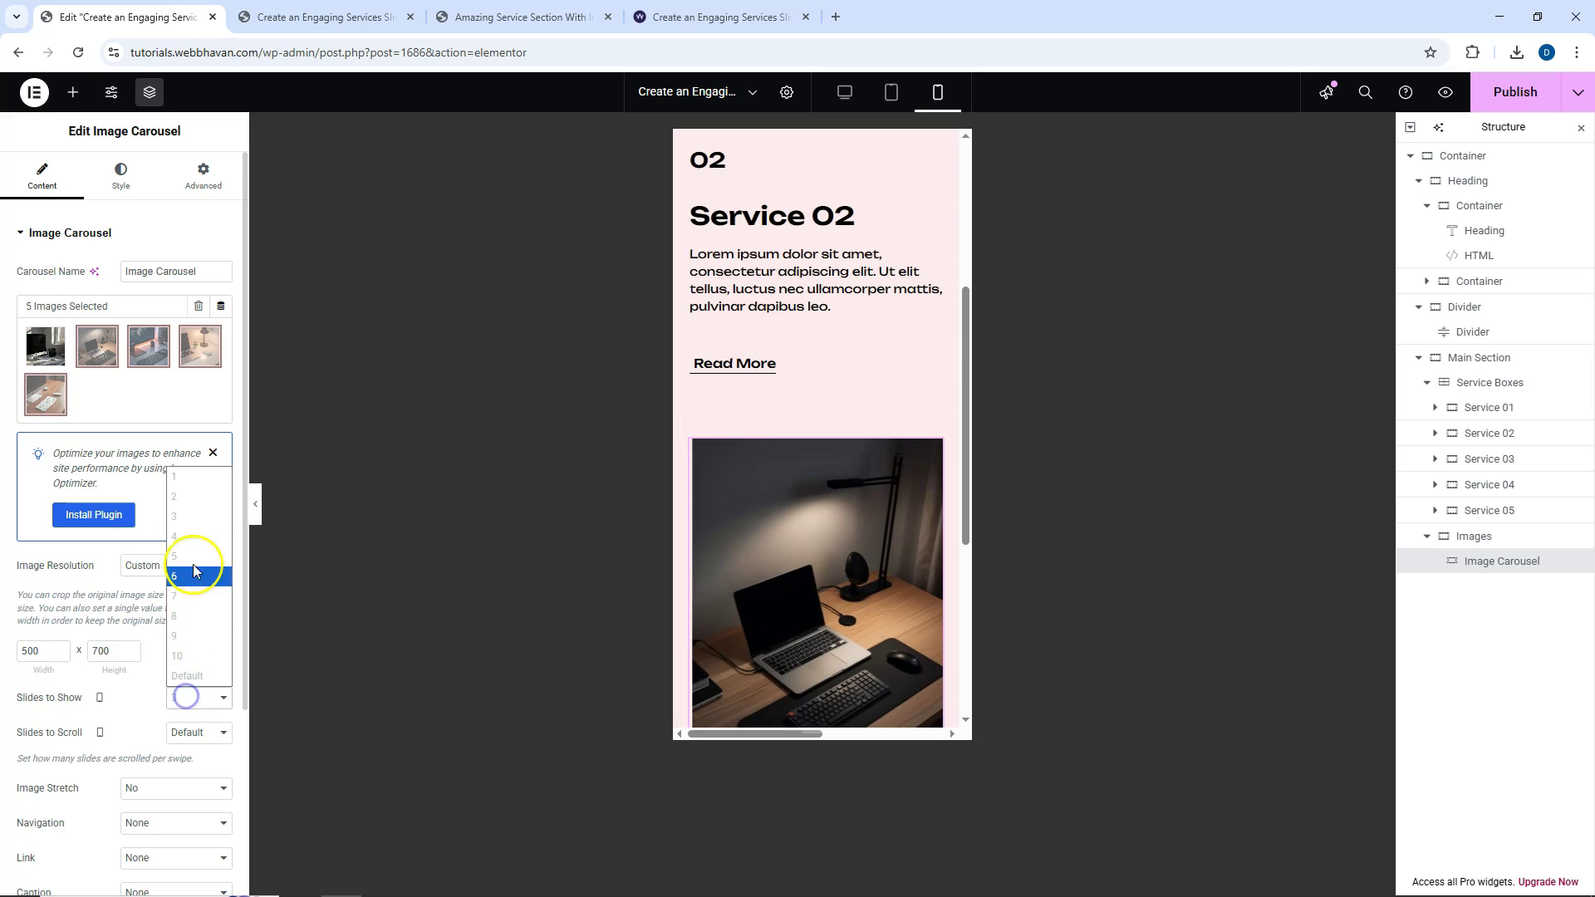
click(191, 497)
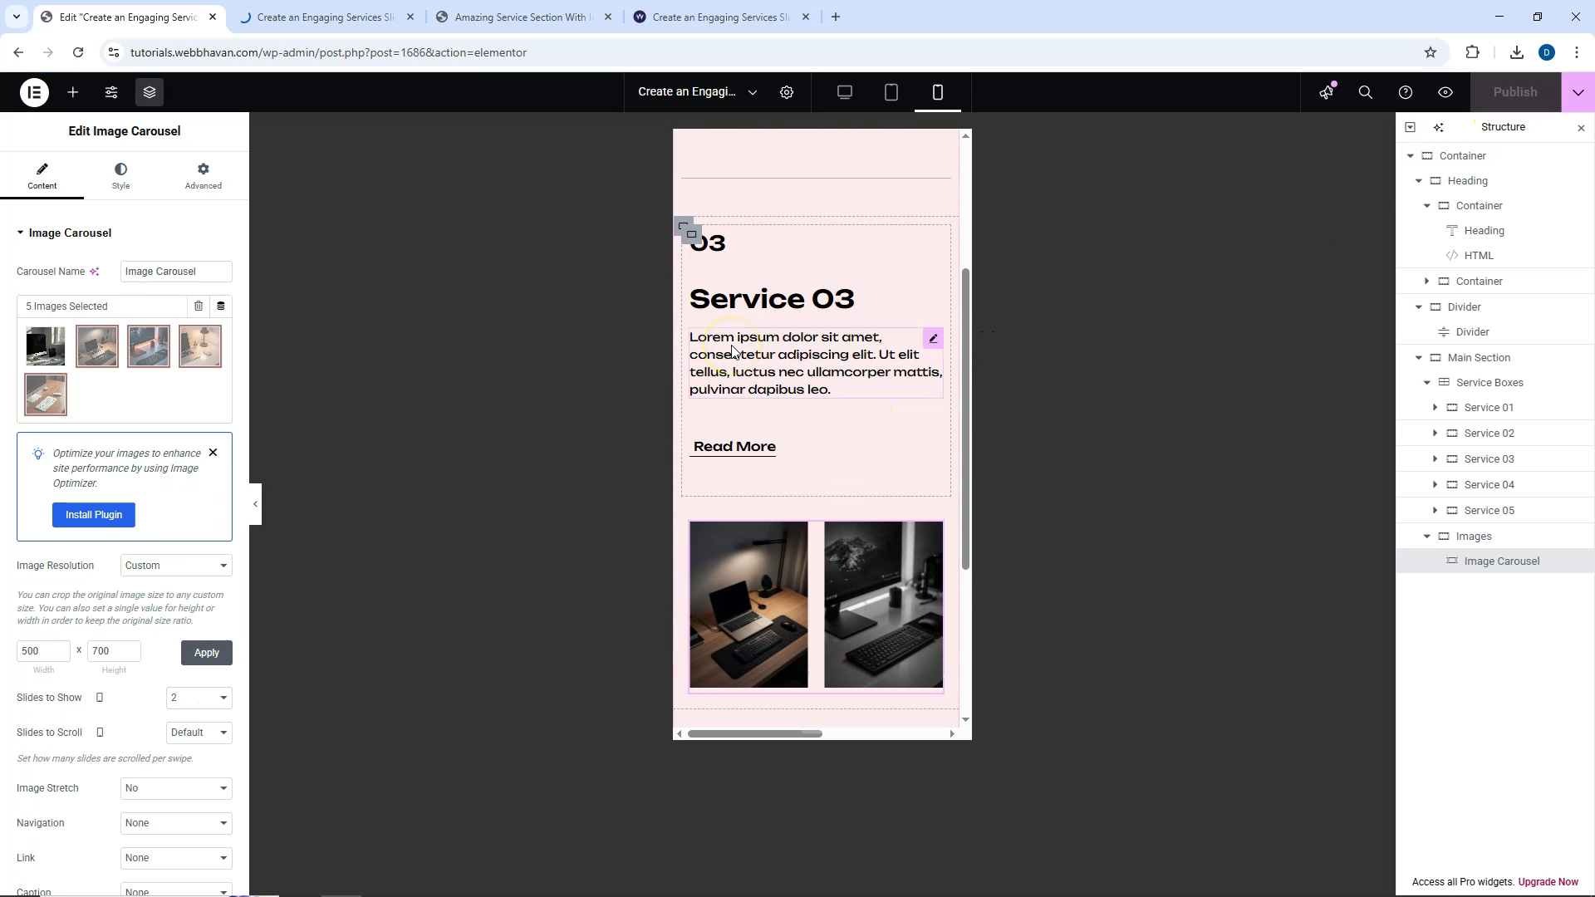
Inspect the preview page at mobile width with the developer tools, testing the previous/next arrows, carousel swiping and horizontal scrolling.
click(366, 17)
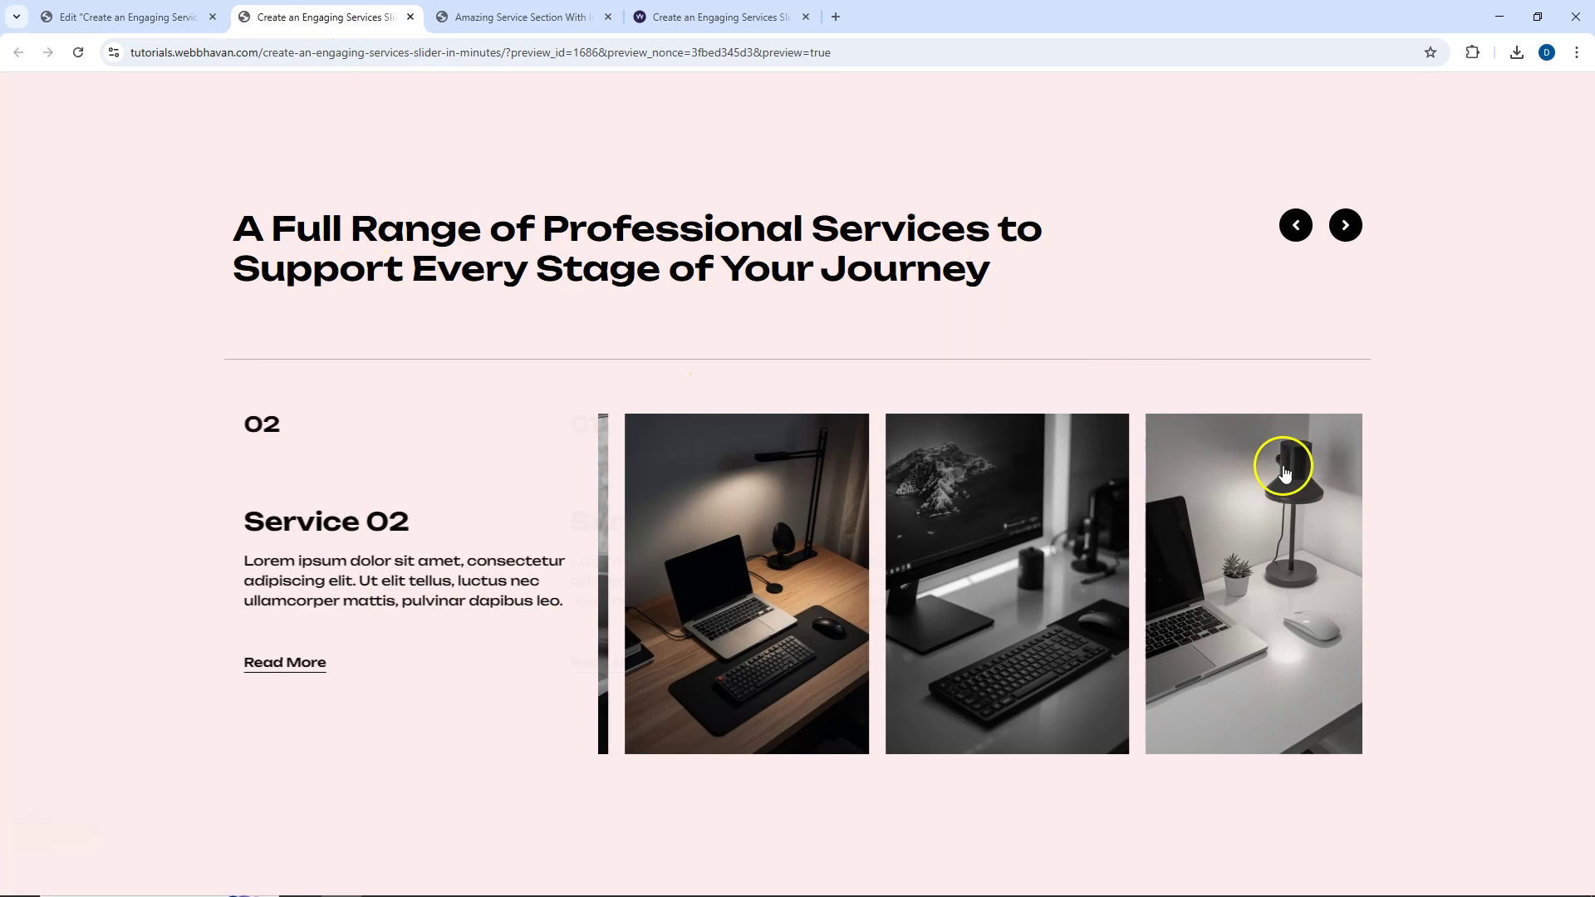
right_click(1414, 575)
click(1370, 554)
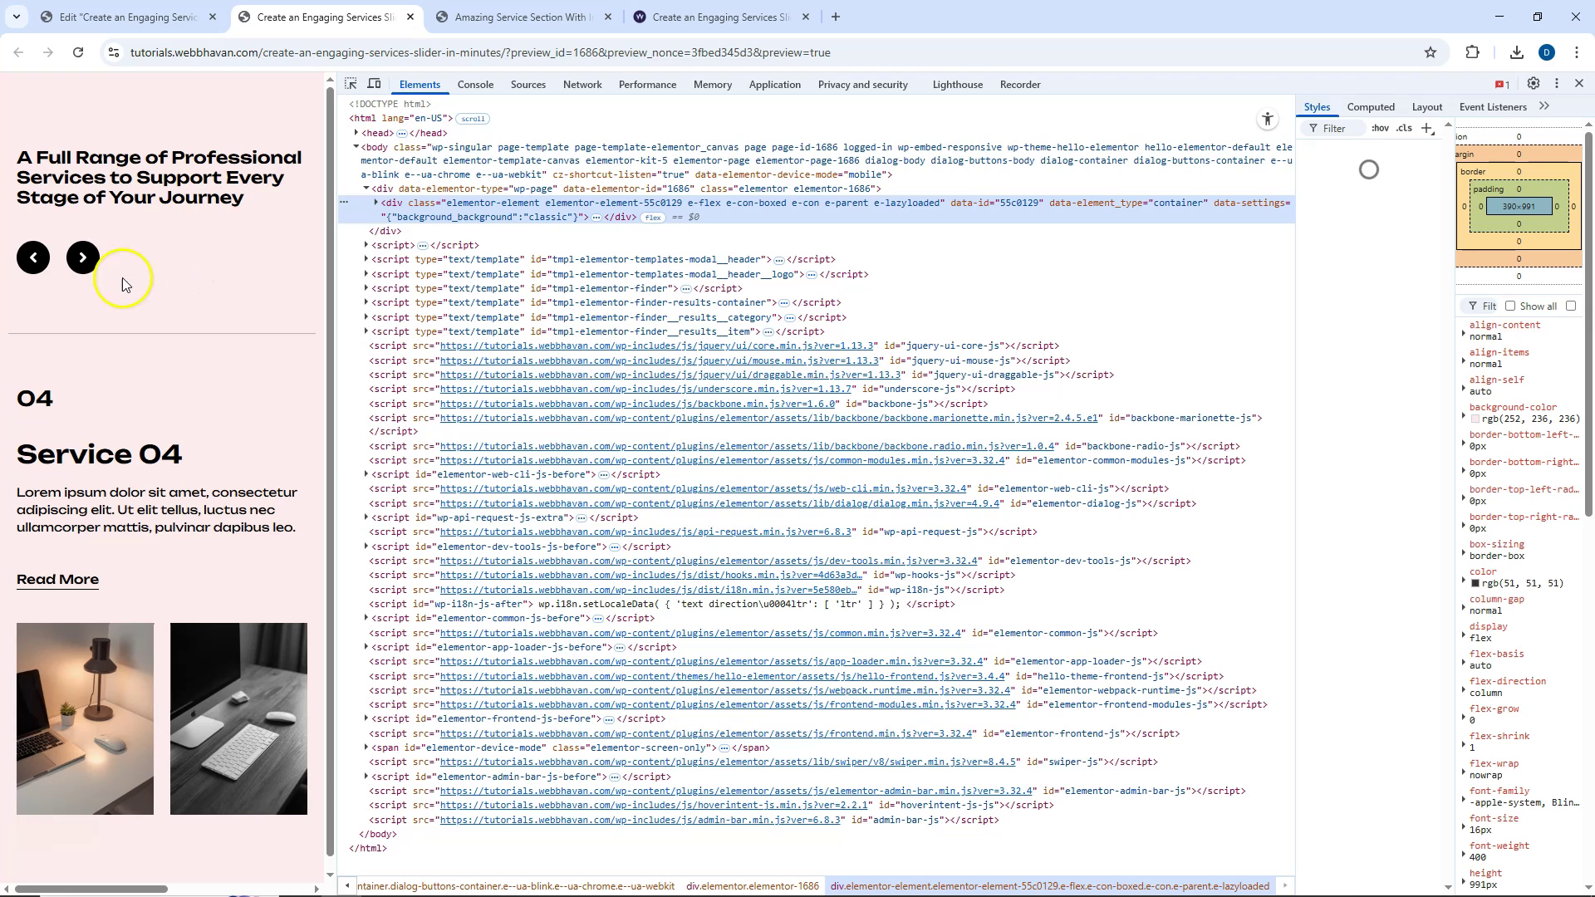
click(94, 264)
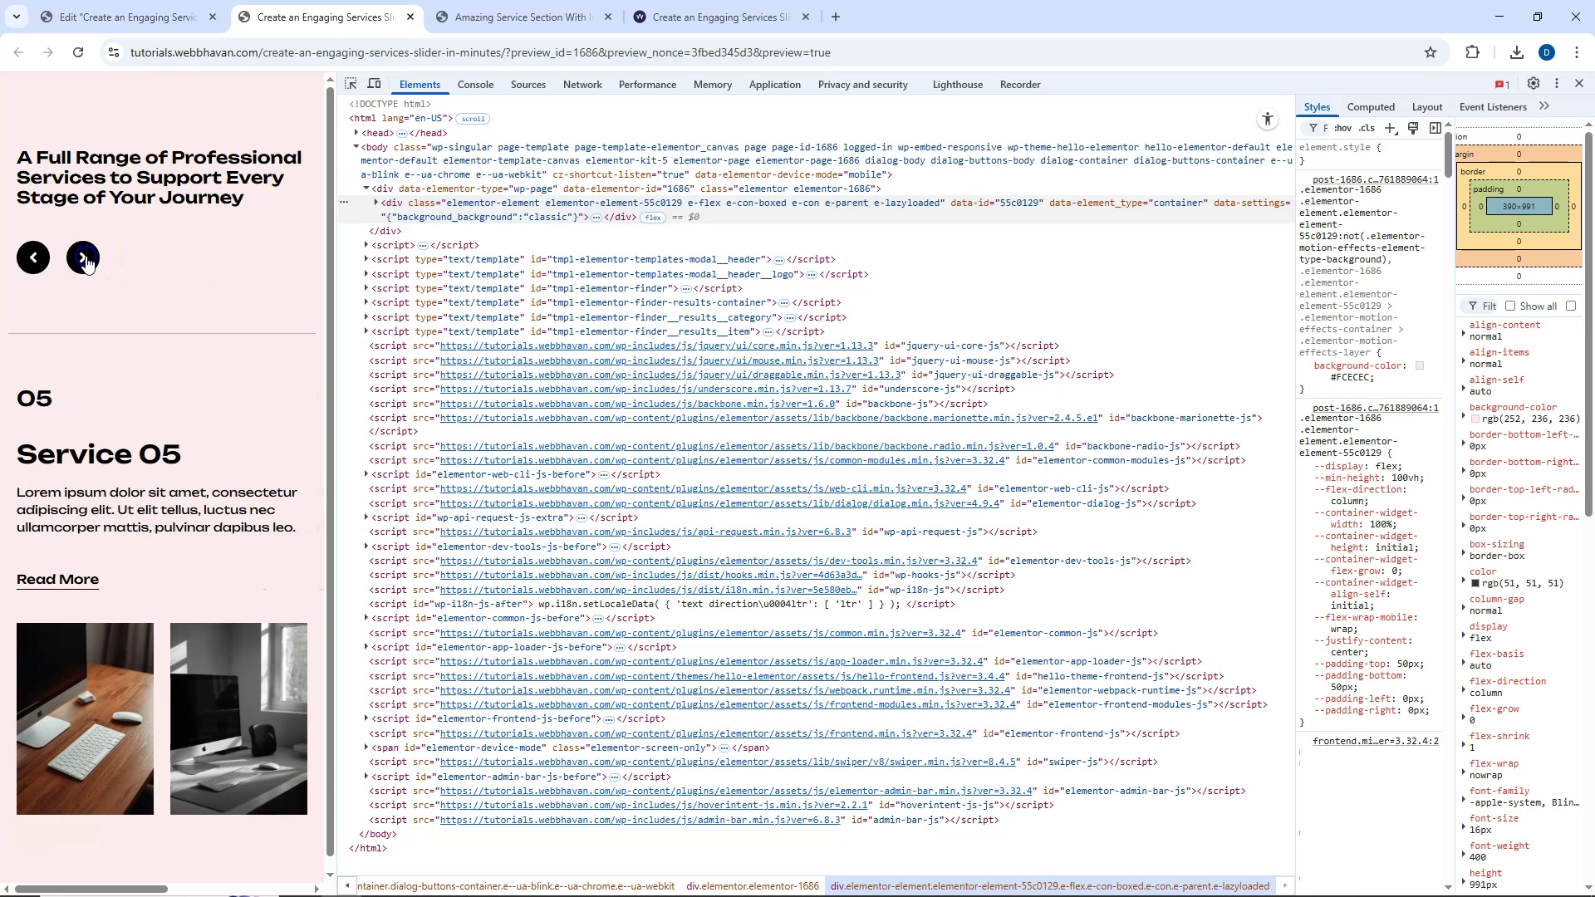
click(44, 265)
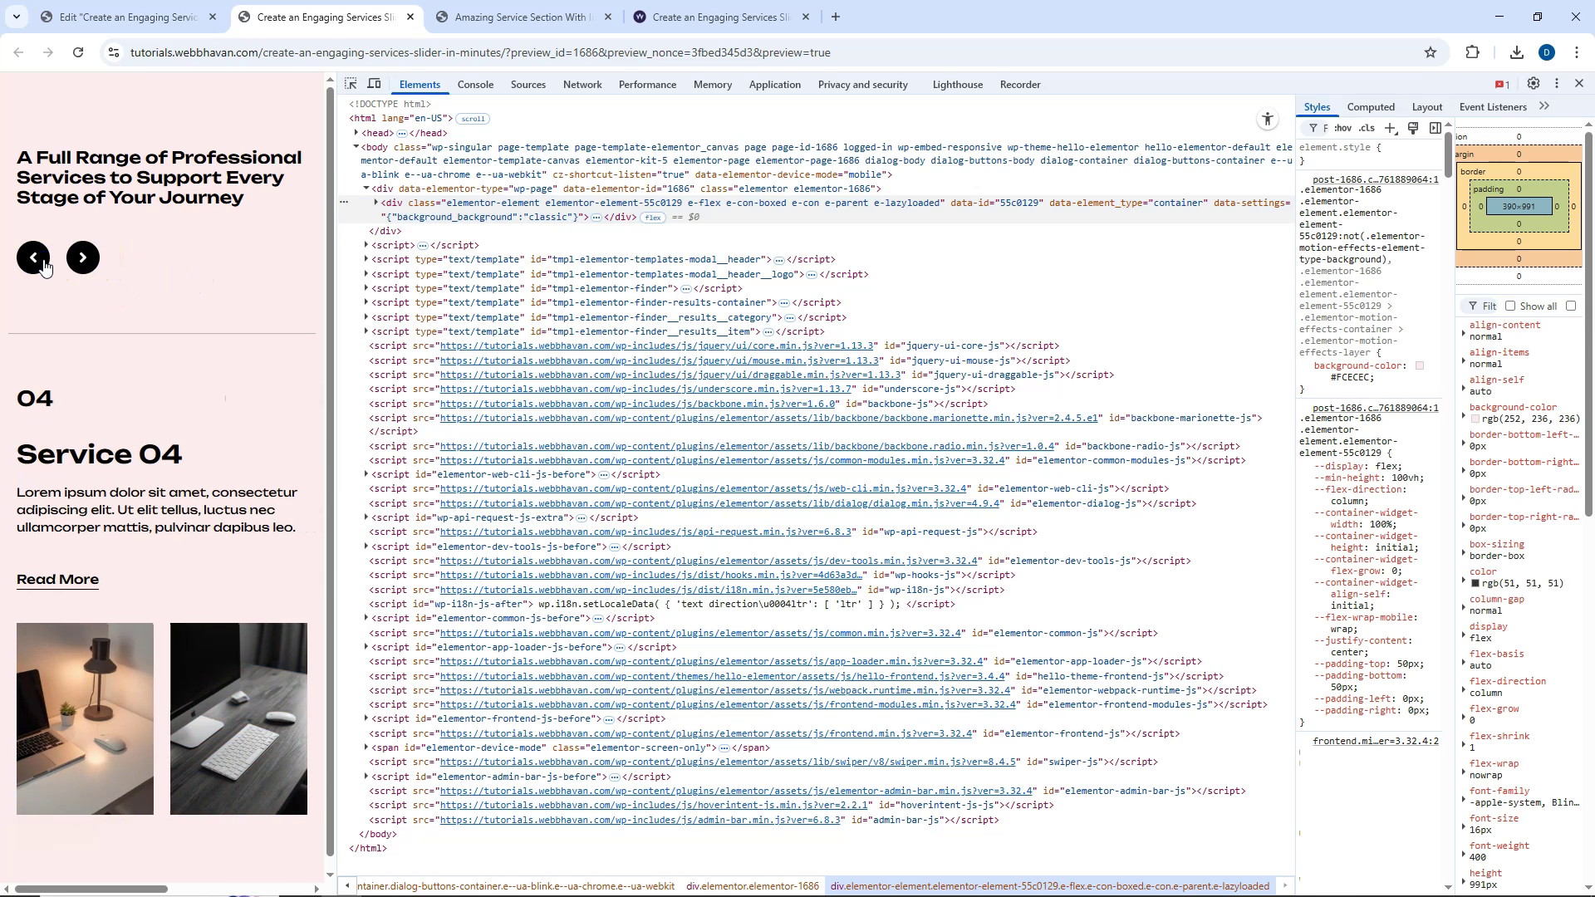
click(34, 258)
drag(268, 684, 260, 681)
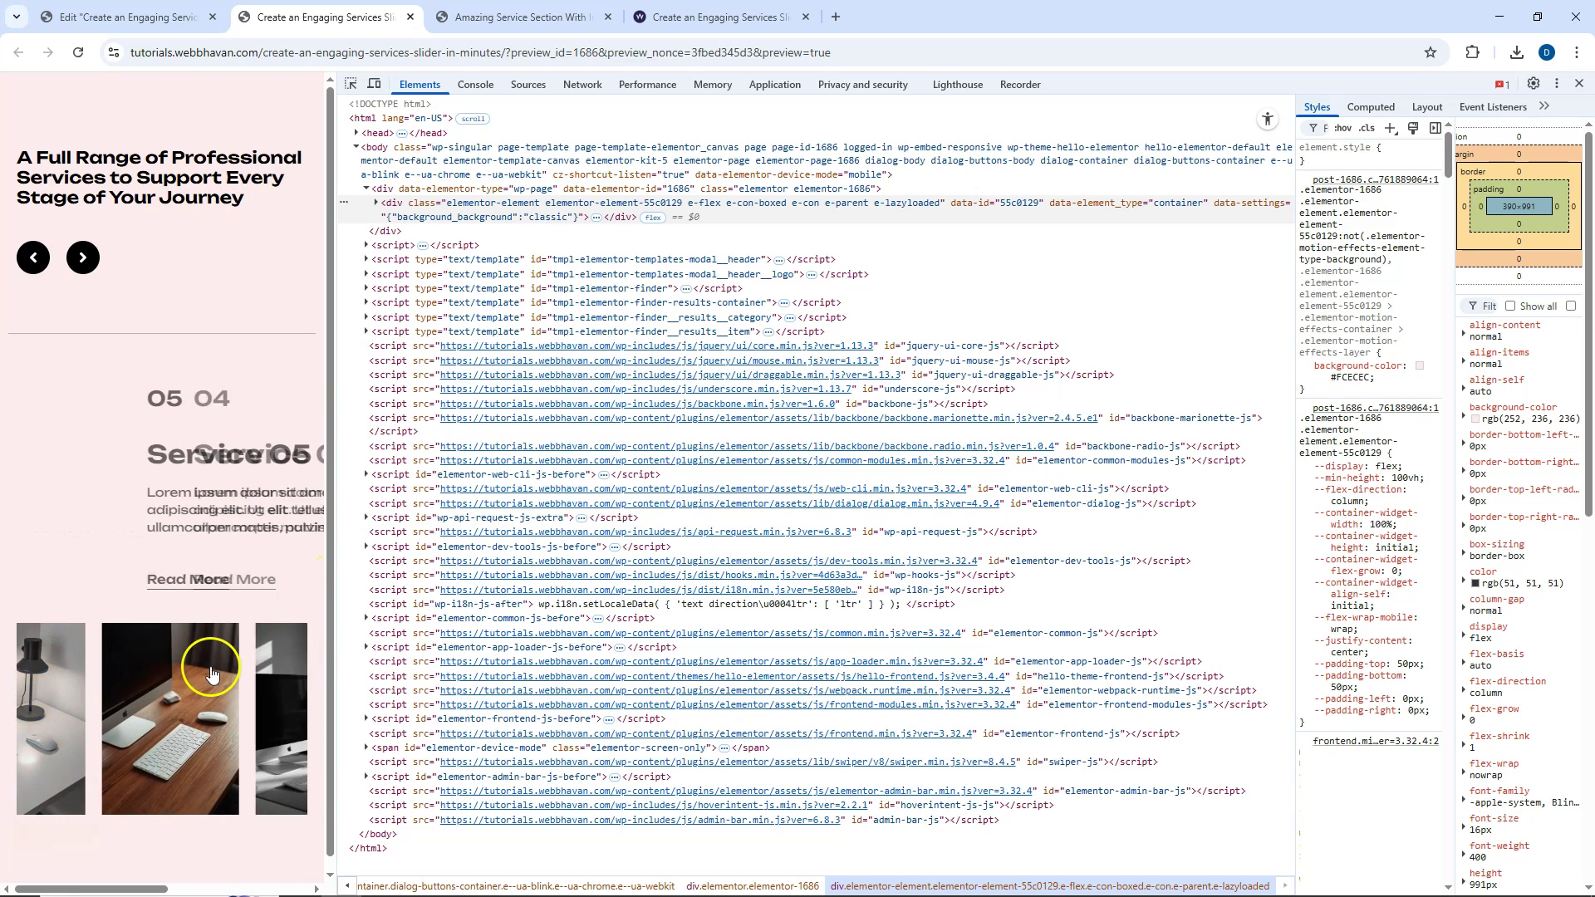
click(231, 669)
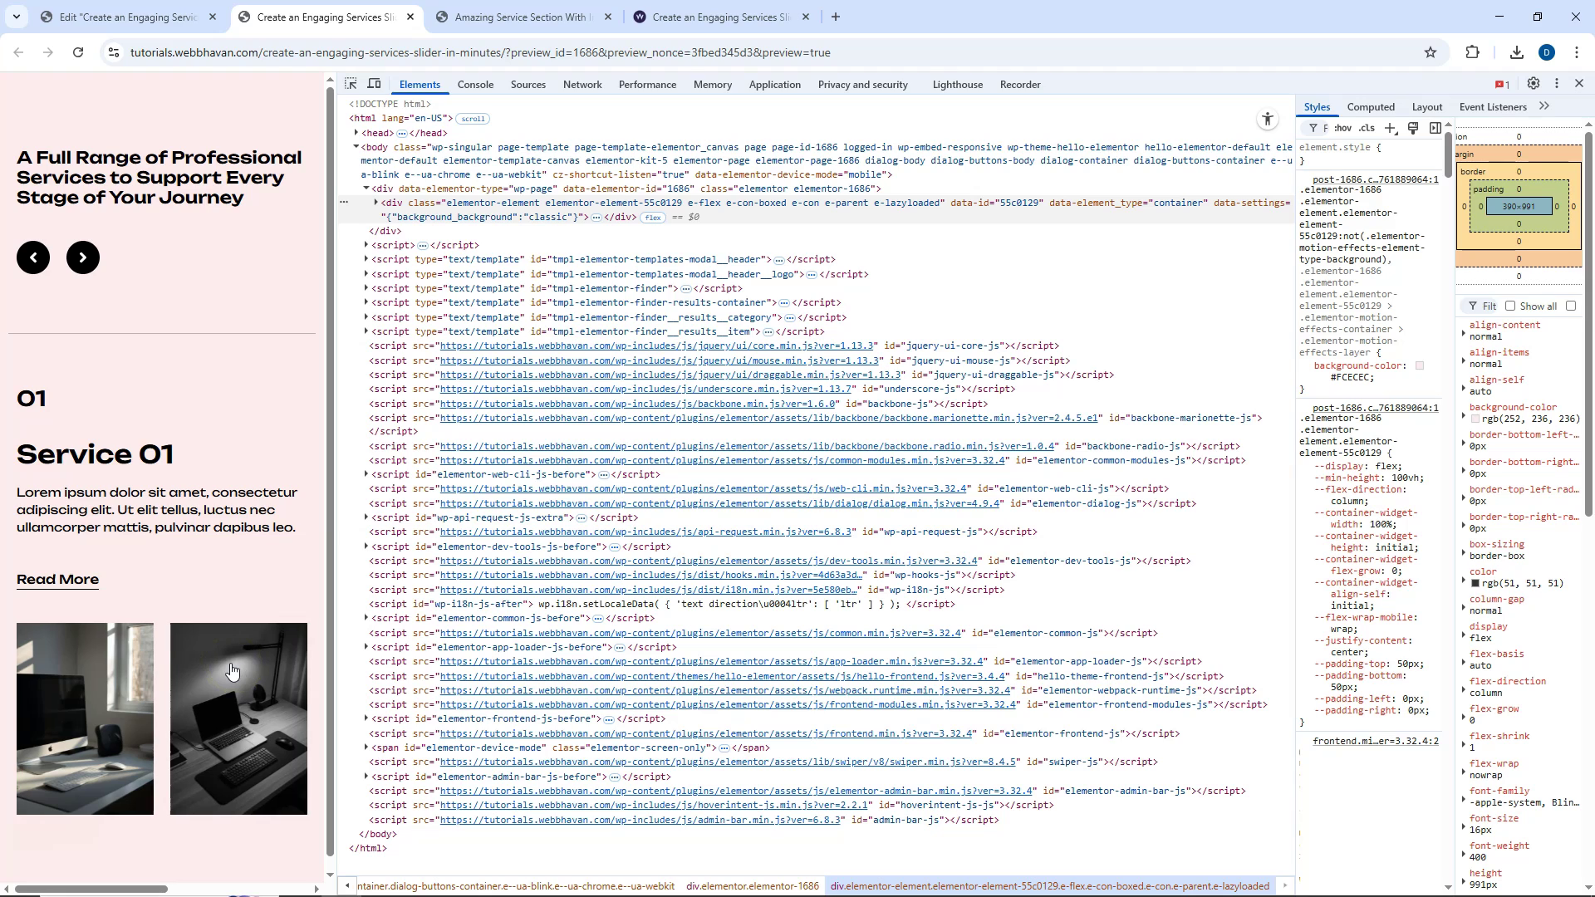
drag(231, 666, 221, 666)
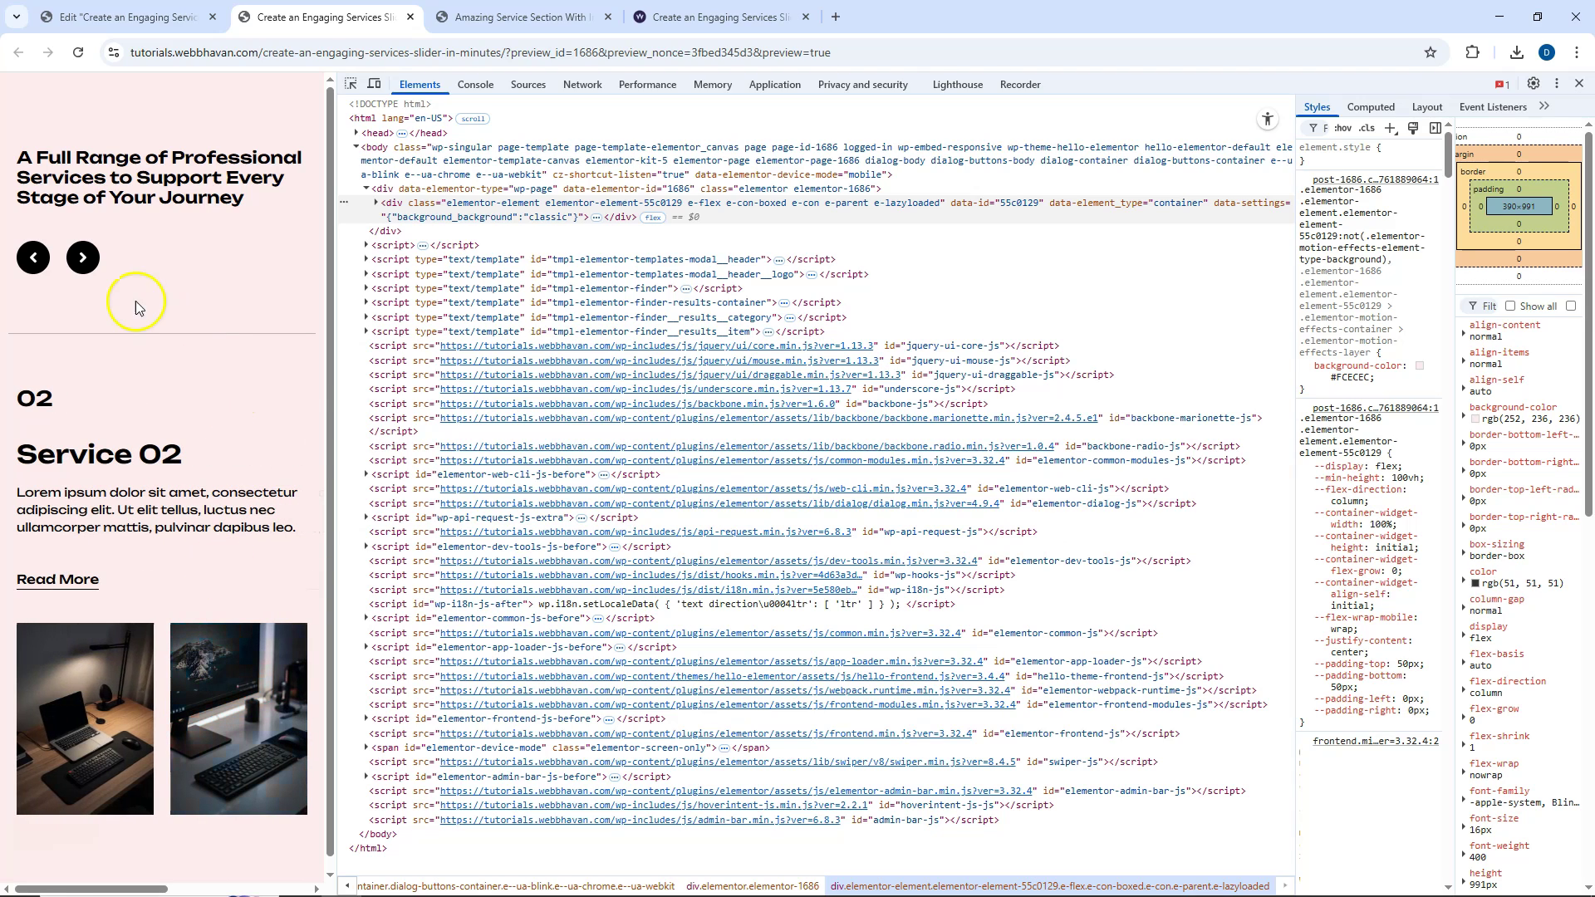
click(83, 259)
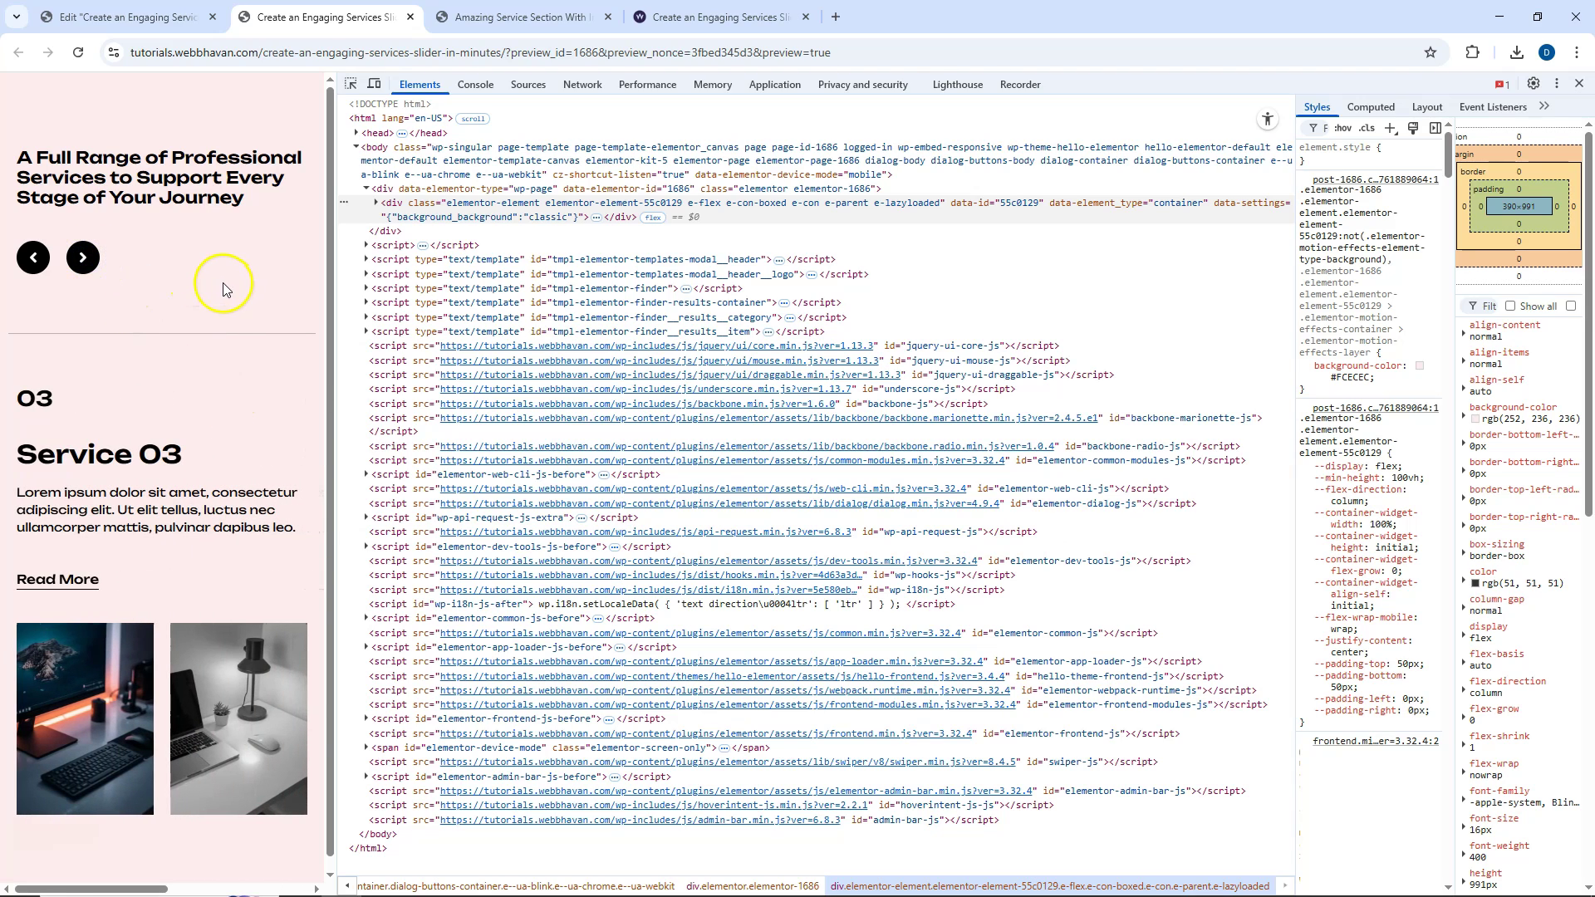
drag(164, 888, 189, 888)
Set the outermost container's Overflow to Hidden in desktop view and publish the page.
click(165, 25)
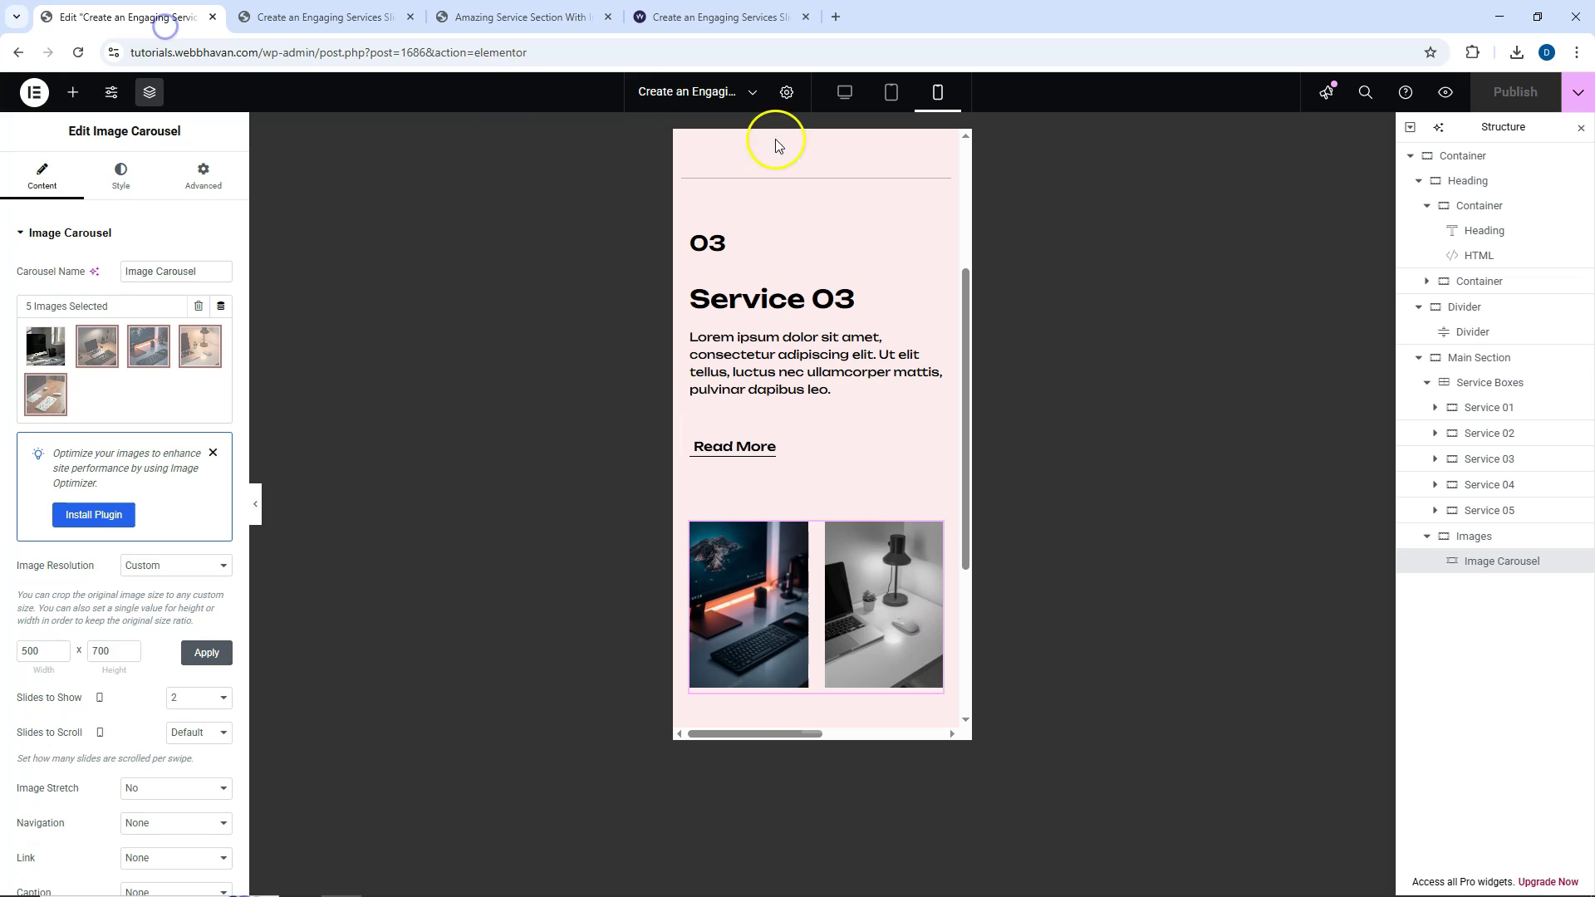
click(844, 91)
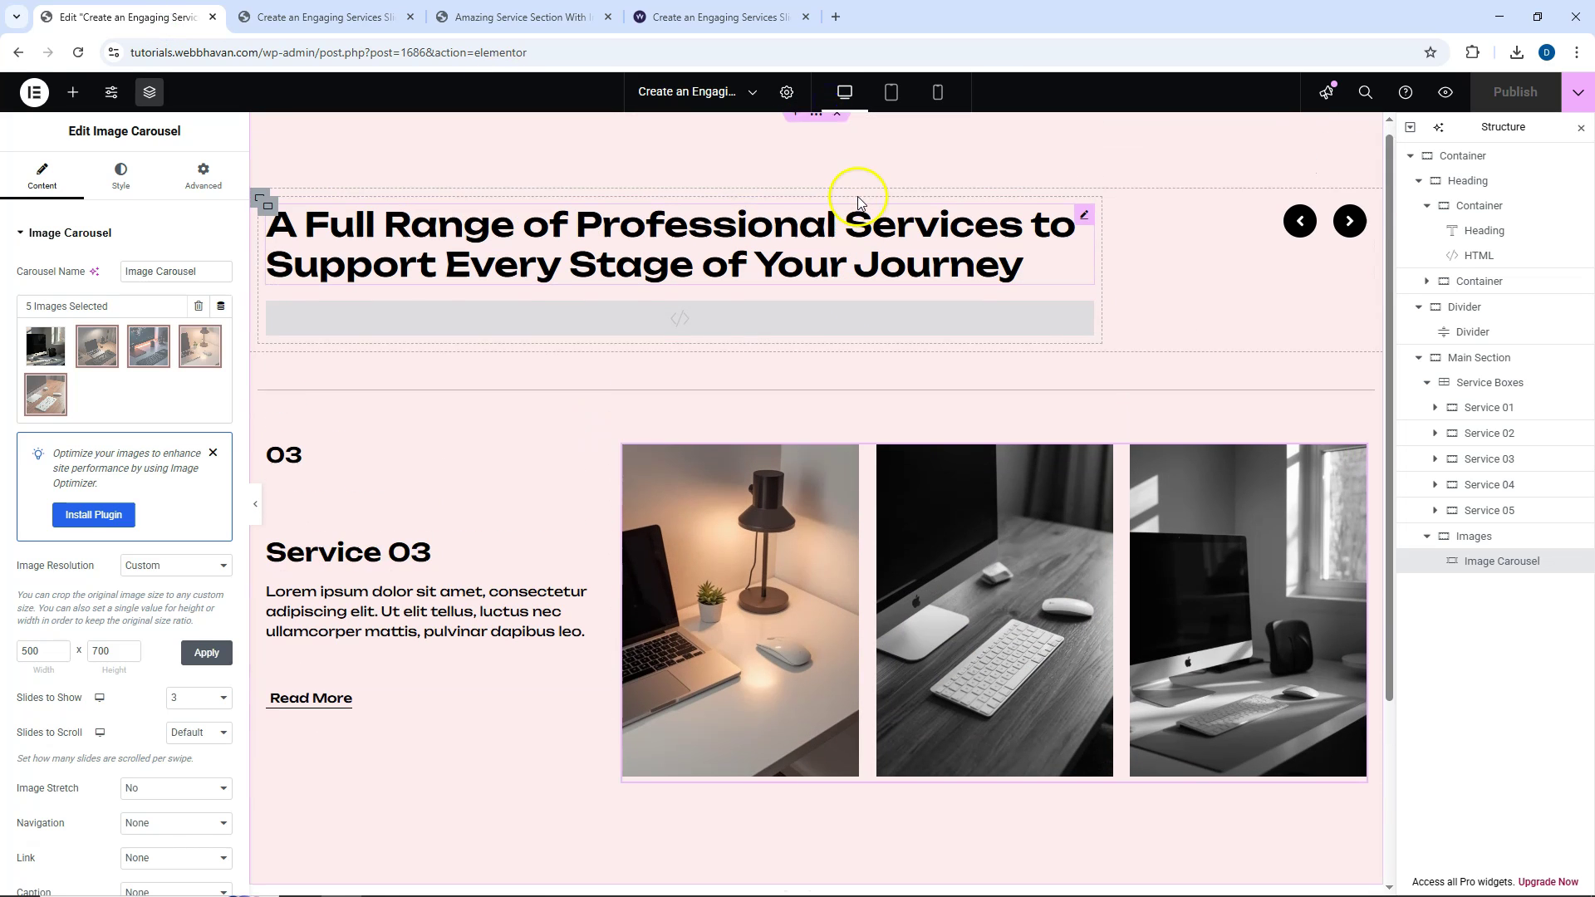
click(817, 123)
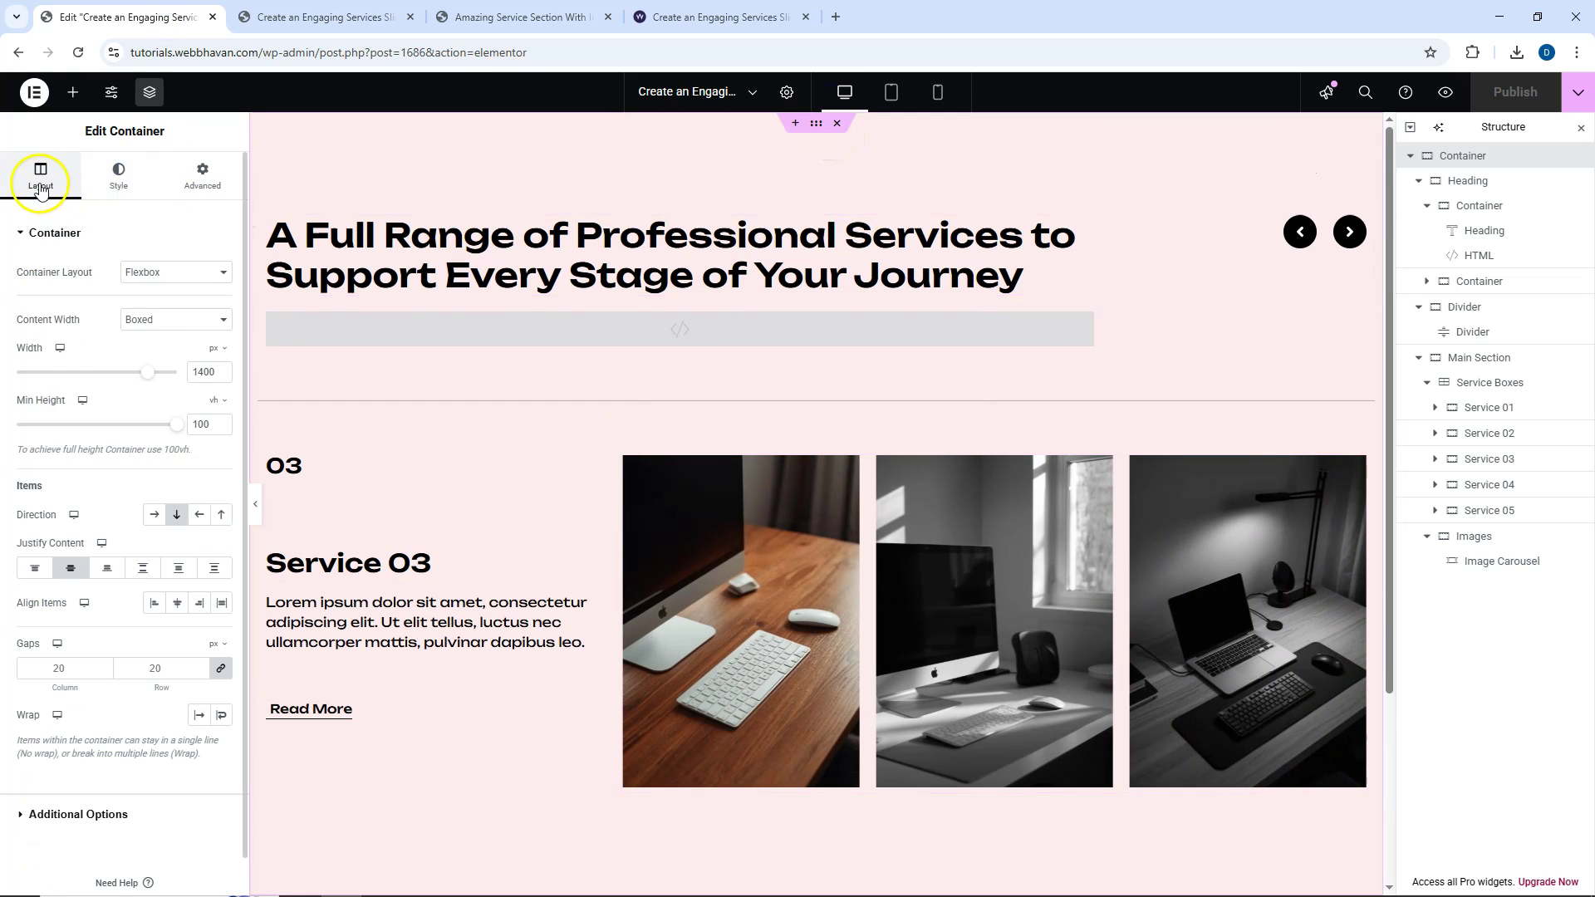
click(117, 813)
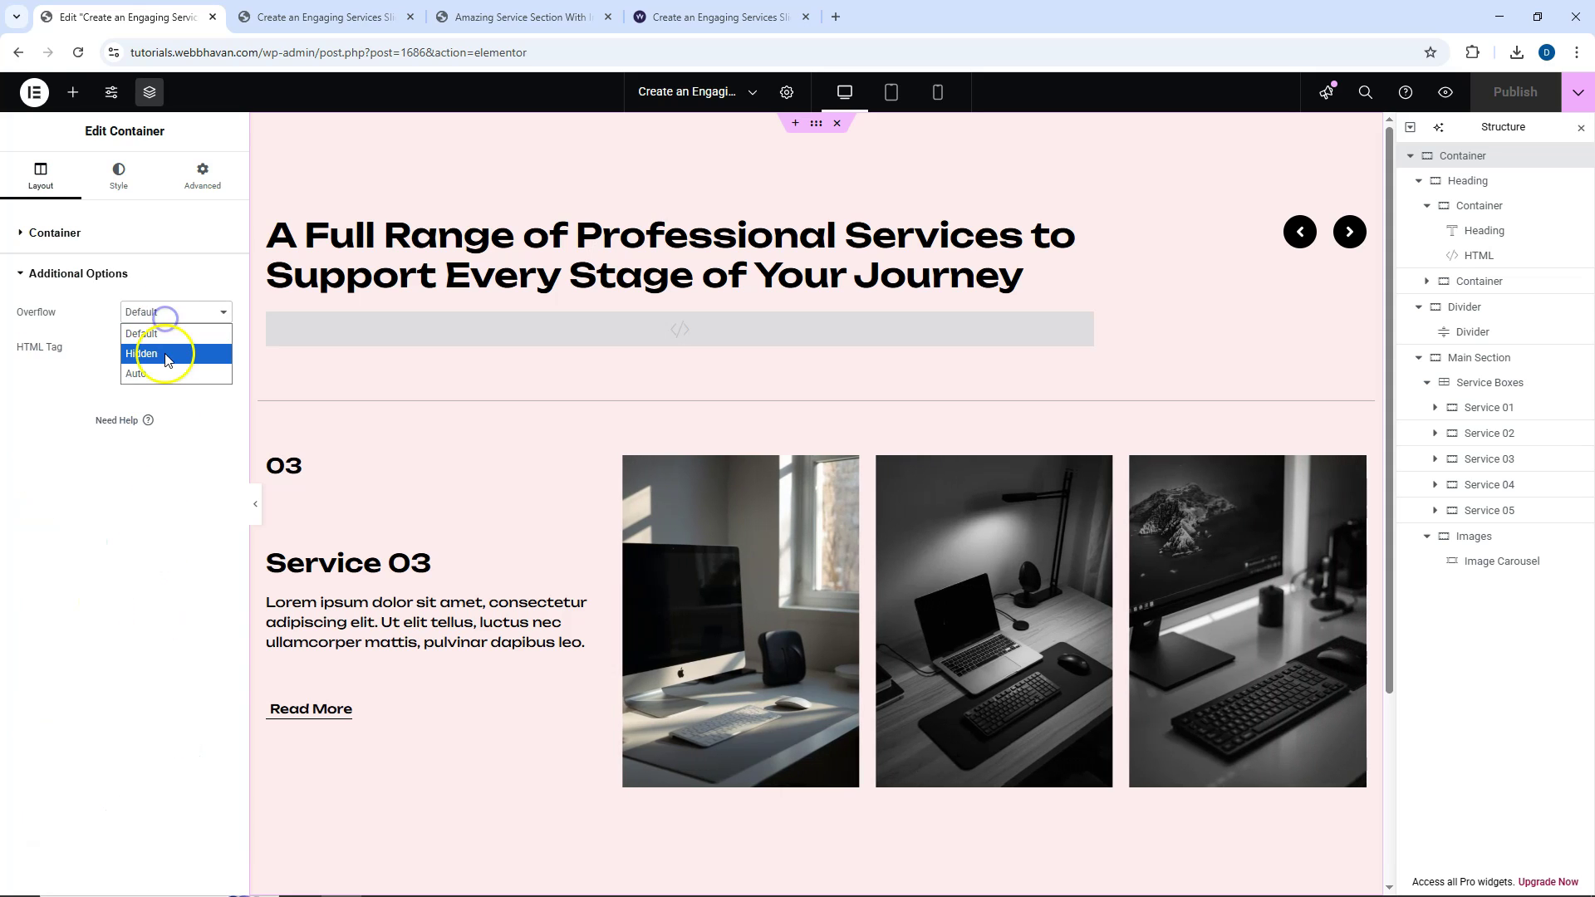
click(1516, 98)
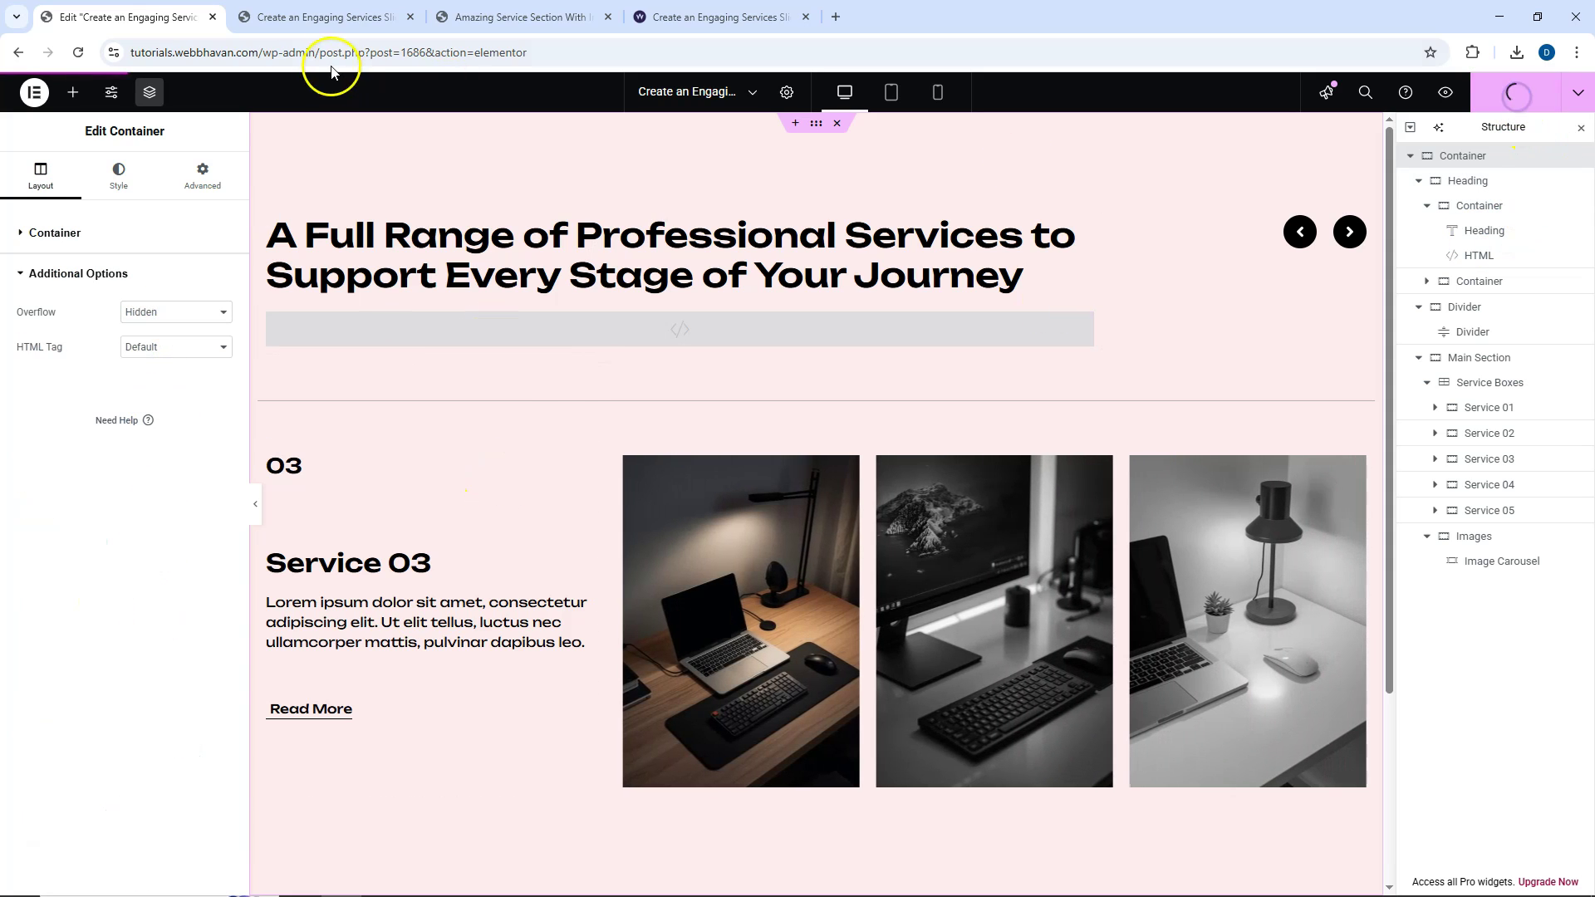
Reload the preview page, check the layout from mobile to tablet width with the developer tools, and close them.
click(312, 18)
click(78, 53)
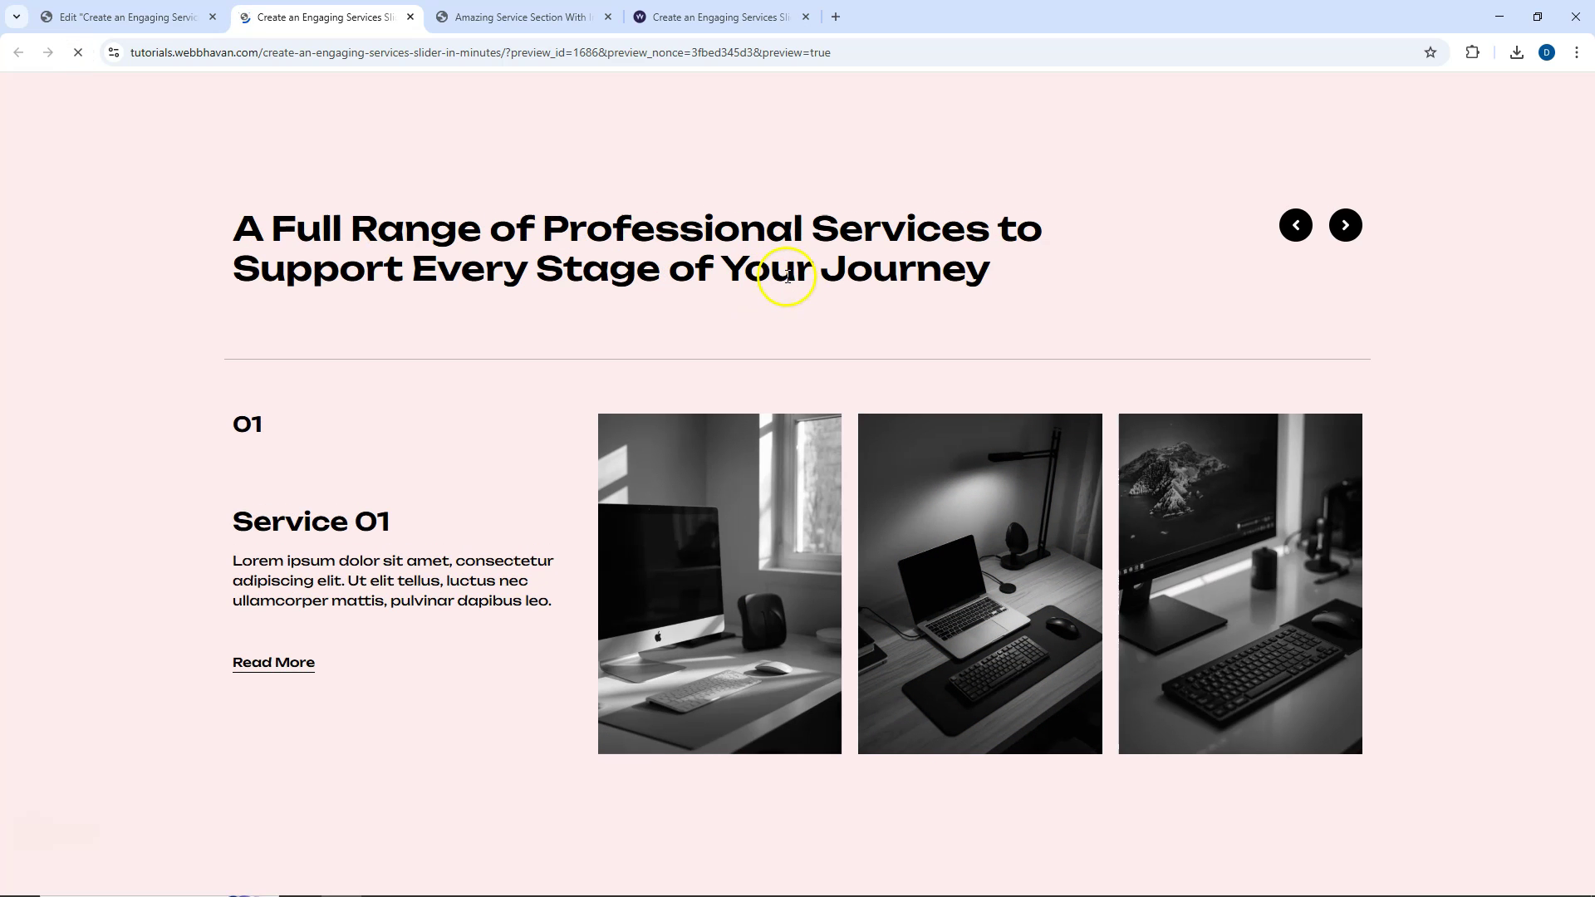
right_click(1339, 481)
click(1363, 554)
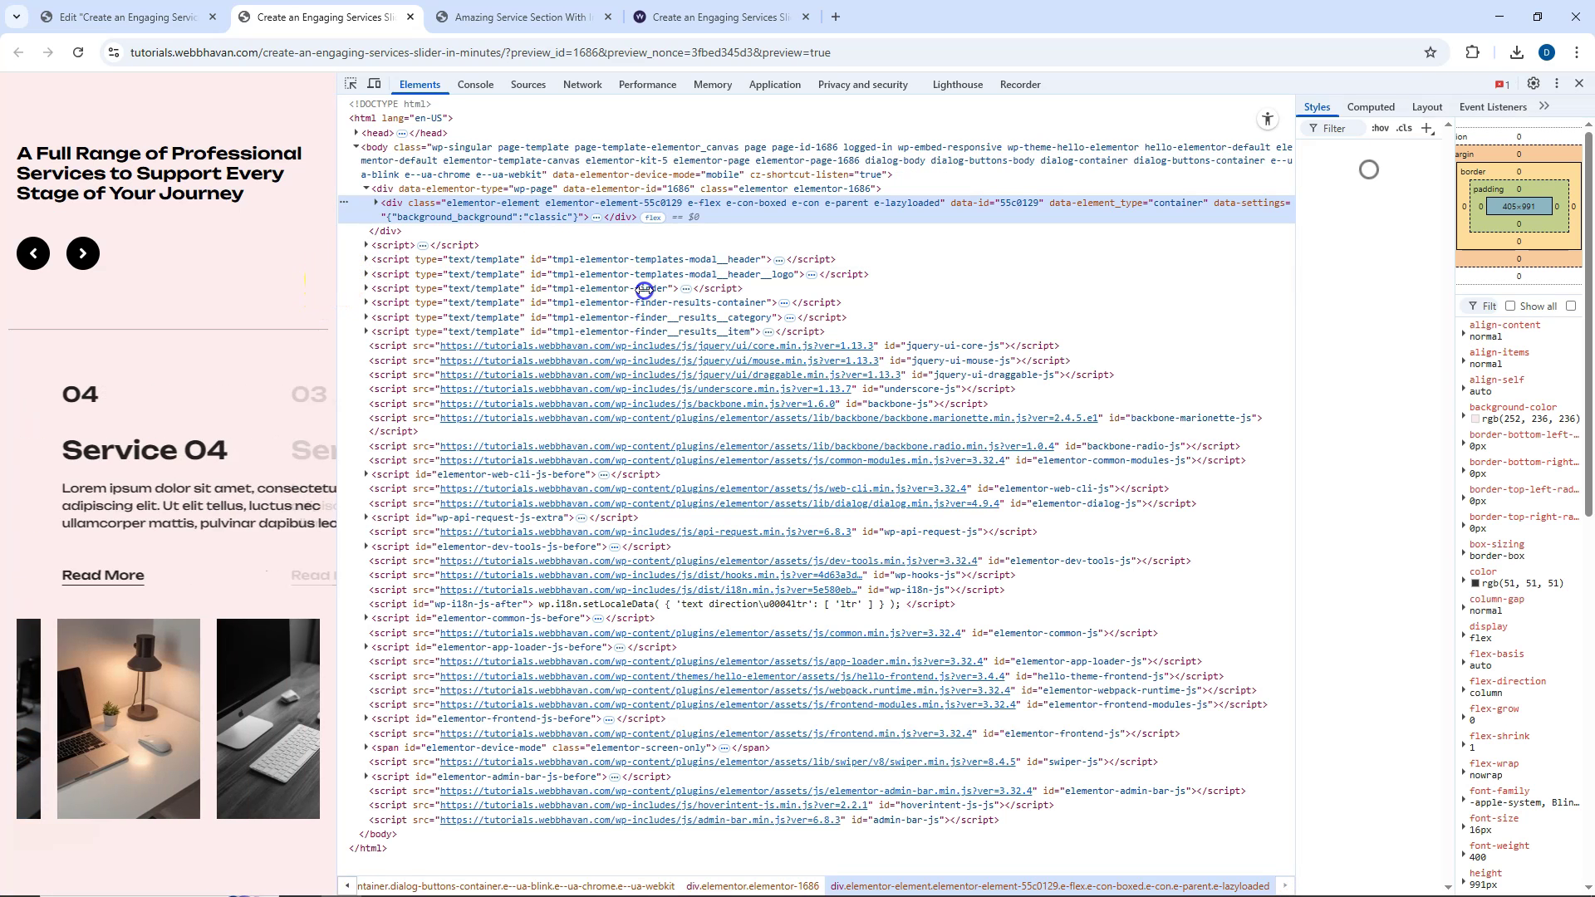
drag(338, 274, 910, 259)
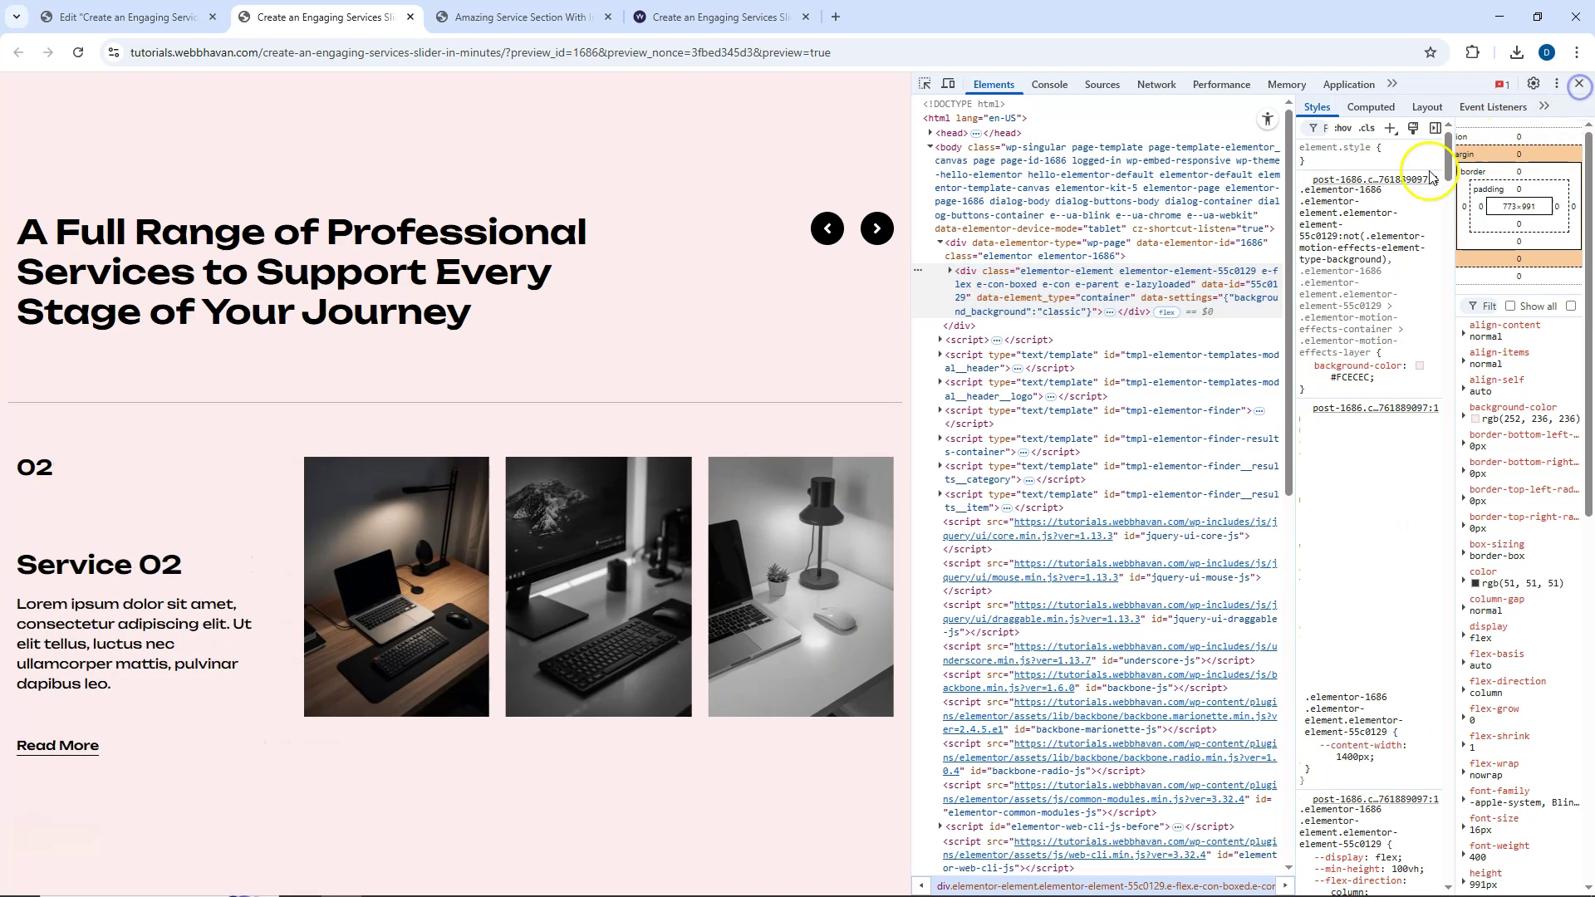
key(F12)
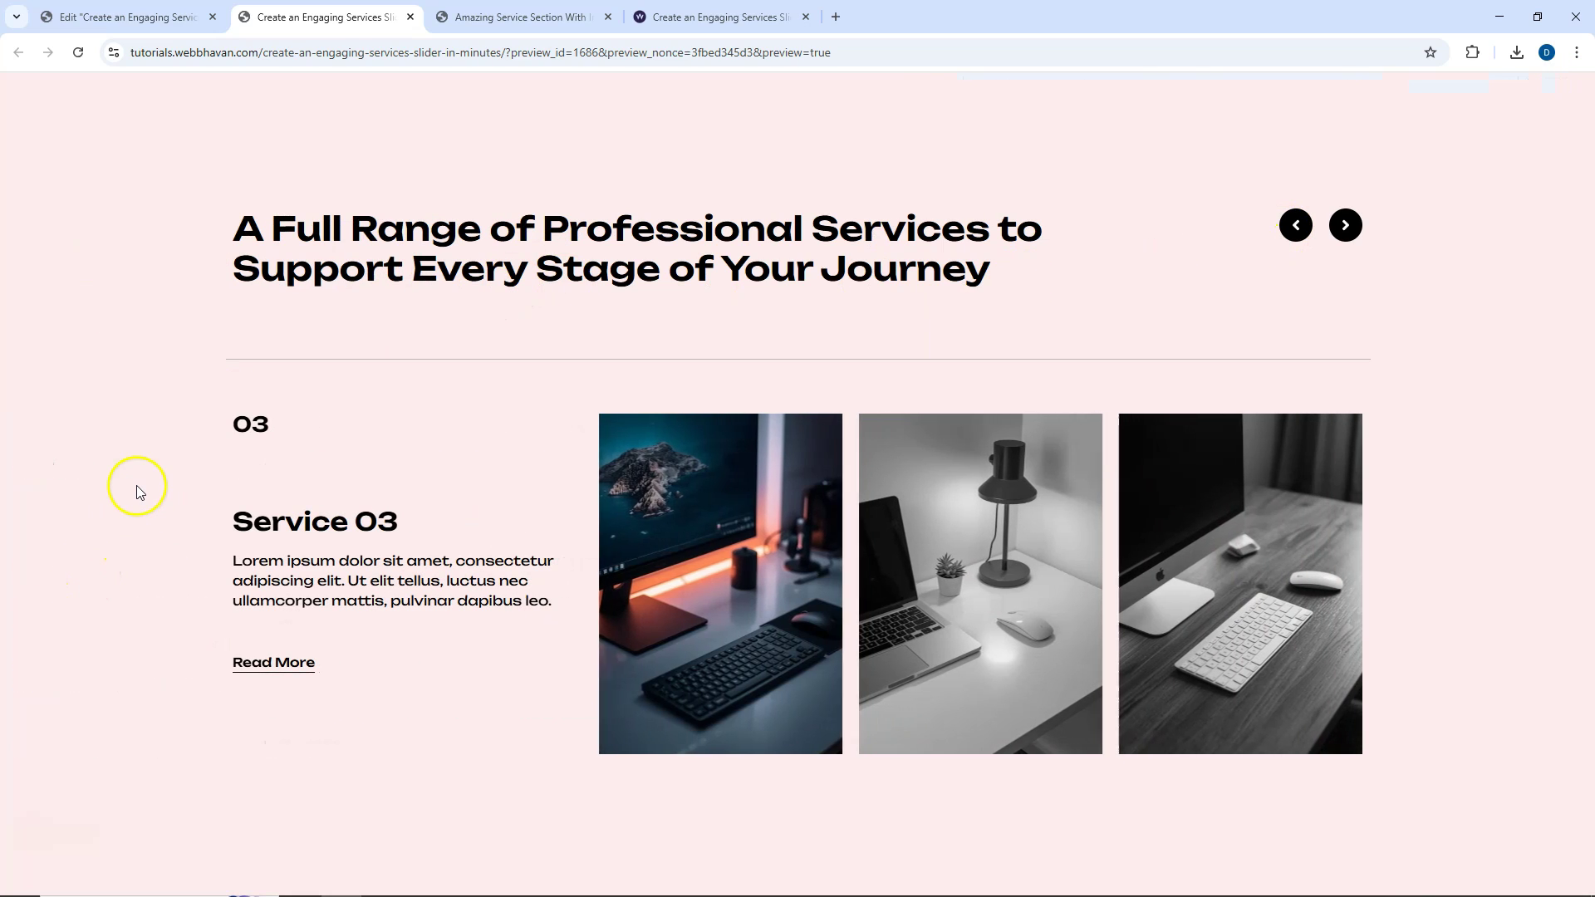